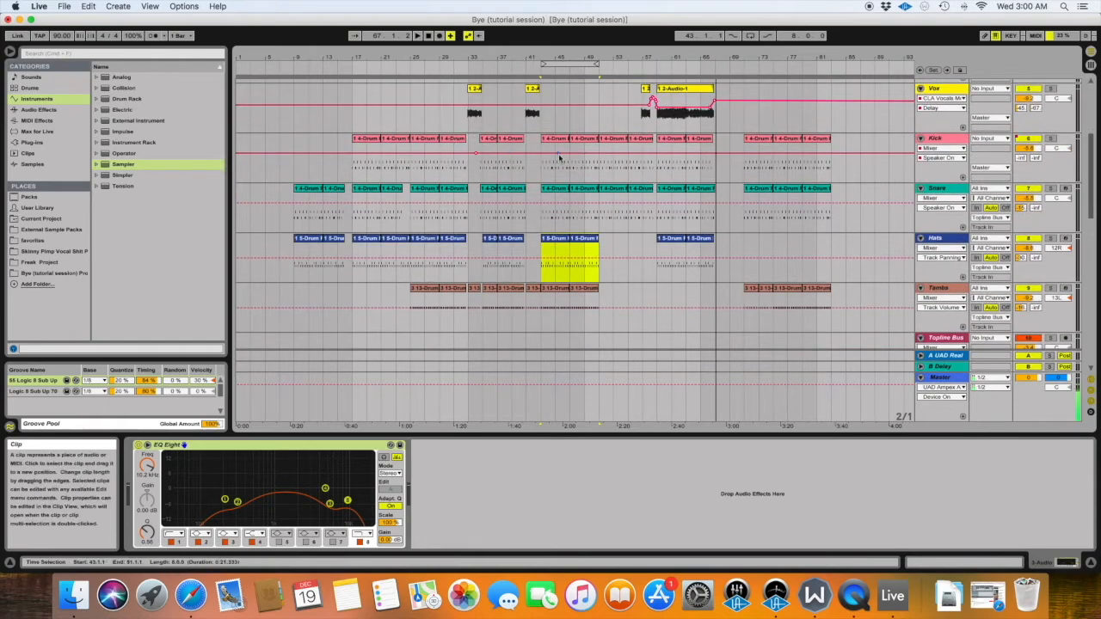
Select the empty 21 Audio track at the end of the arrangement's track list
scroll(457, 167, "down", 10)
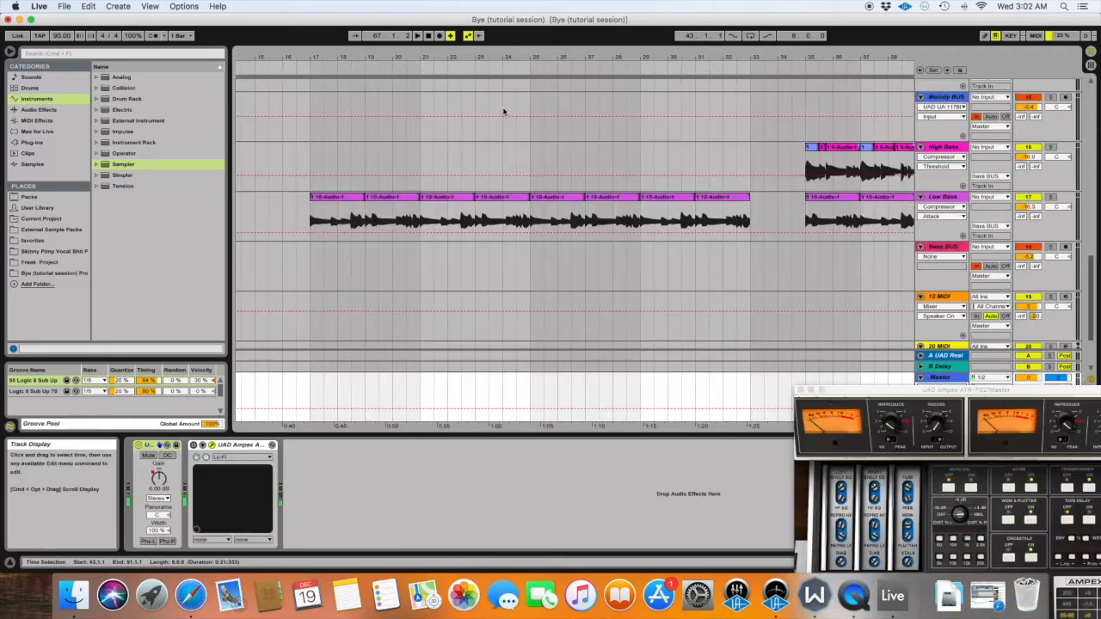
scroll(504, 110, "up", 10)
scroll(505, 110, "down", 10)
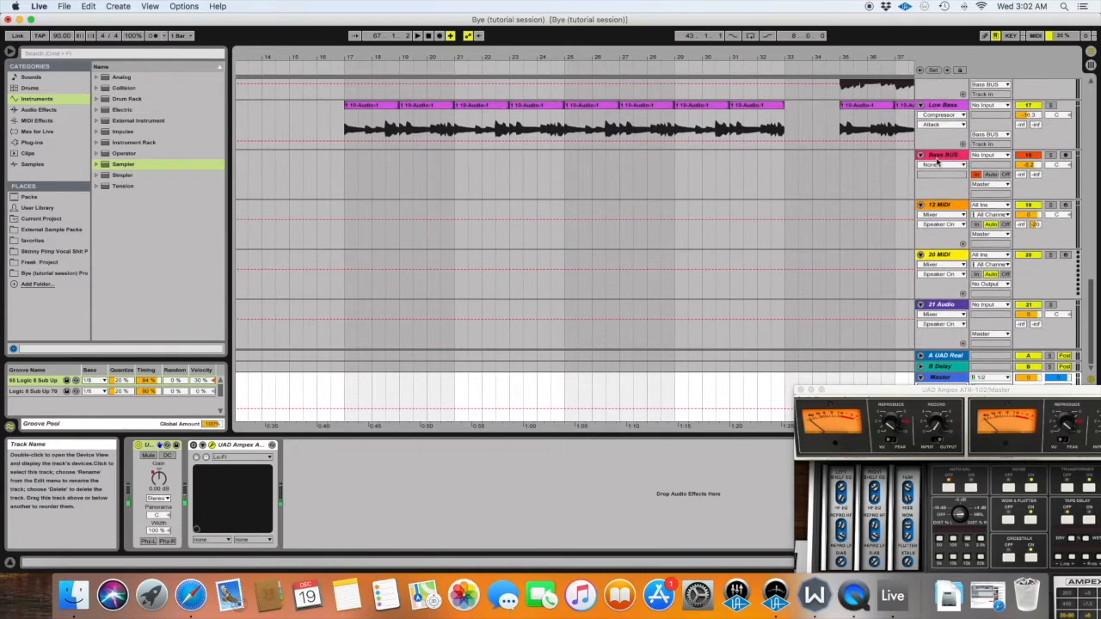
left_click(869, 306)
scroll(769, 322, "right", 10)
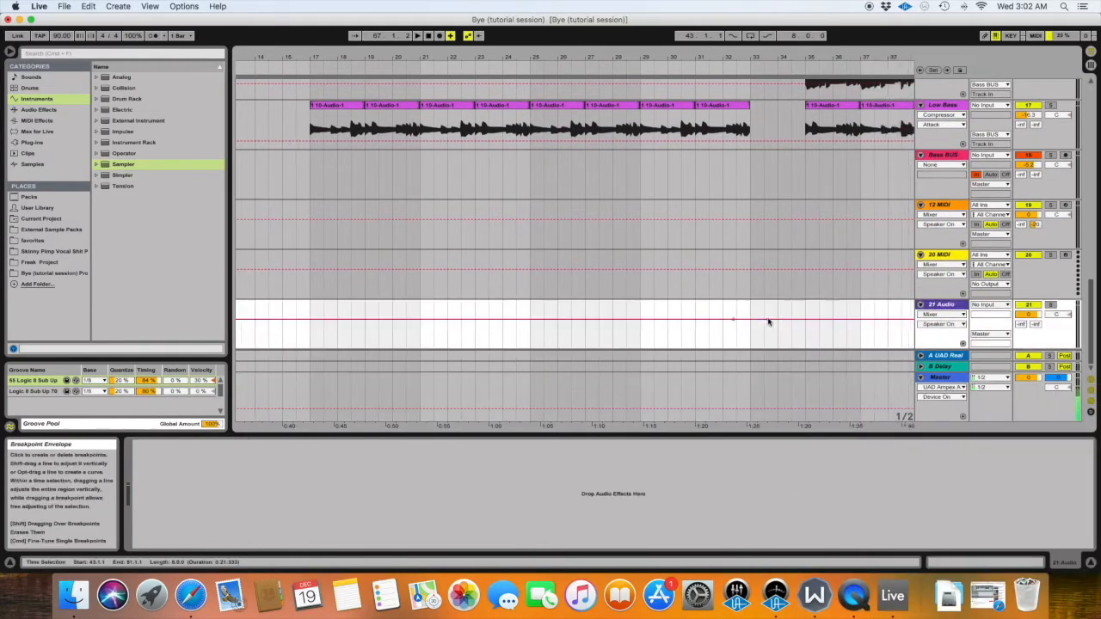
scroll(769, 322, "left", 10)
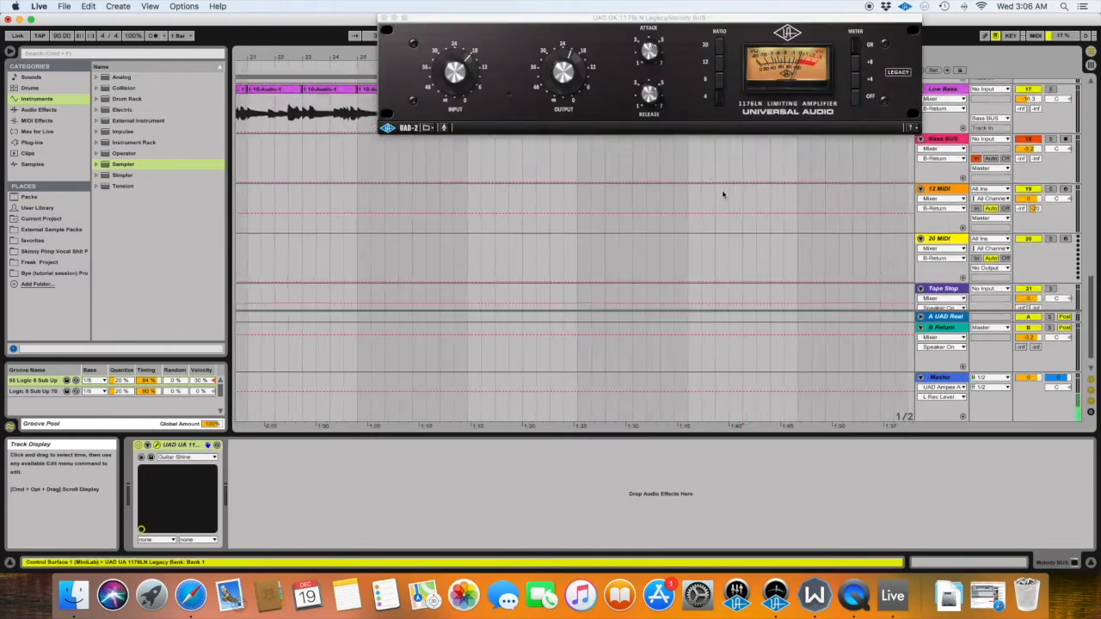
Select the Tape Stop track and examine its lane back to the start of the arrangement
left_click(759, 221)
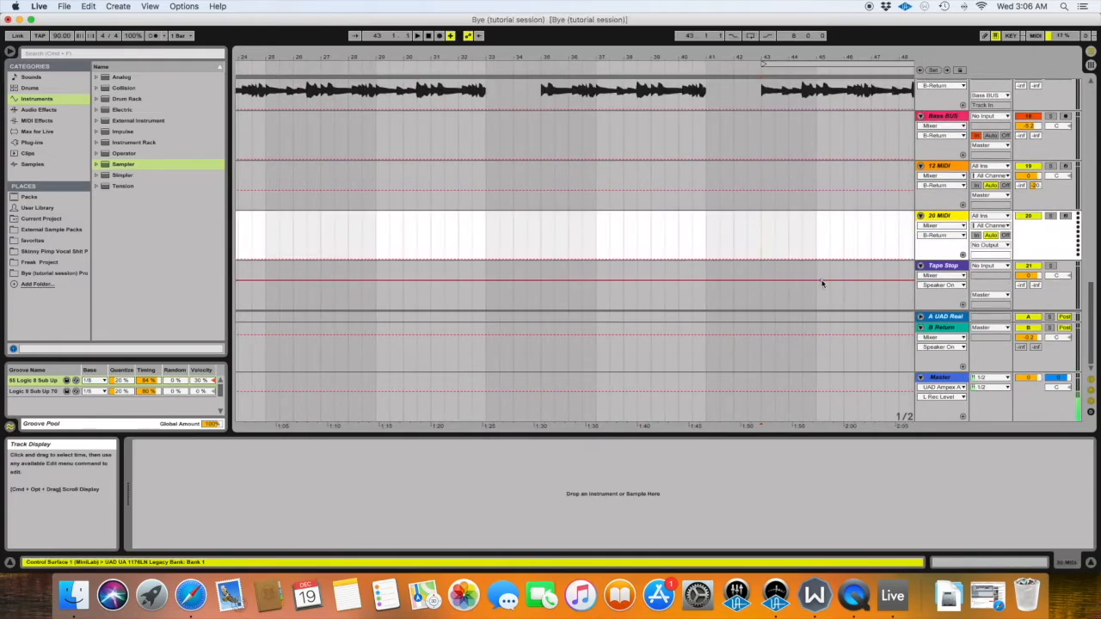
left_click(846, 279)
scroll(558, 173, "left", 5)
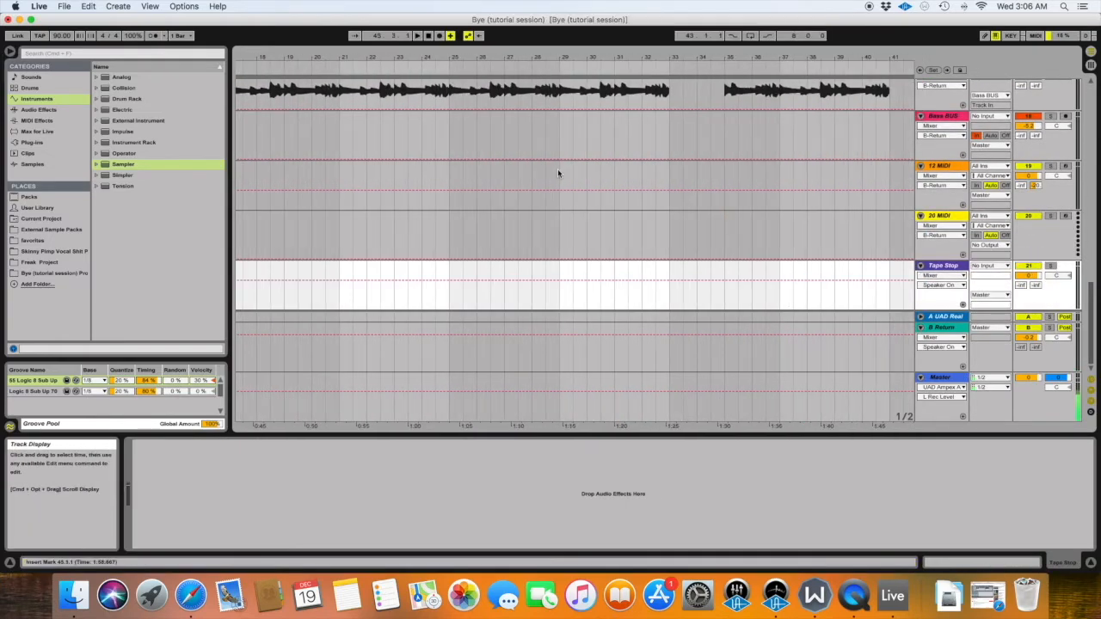
scroll(557, 172, "left", 15)
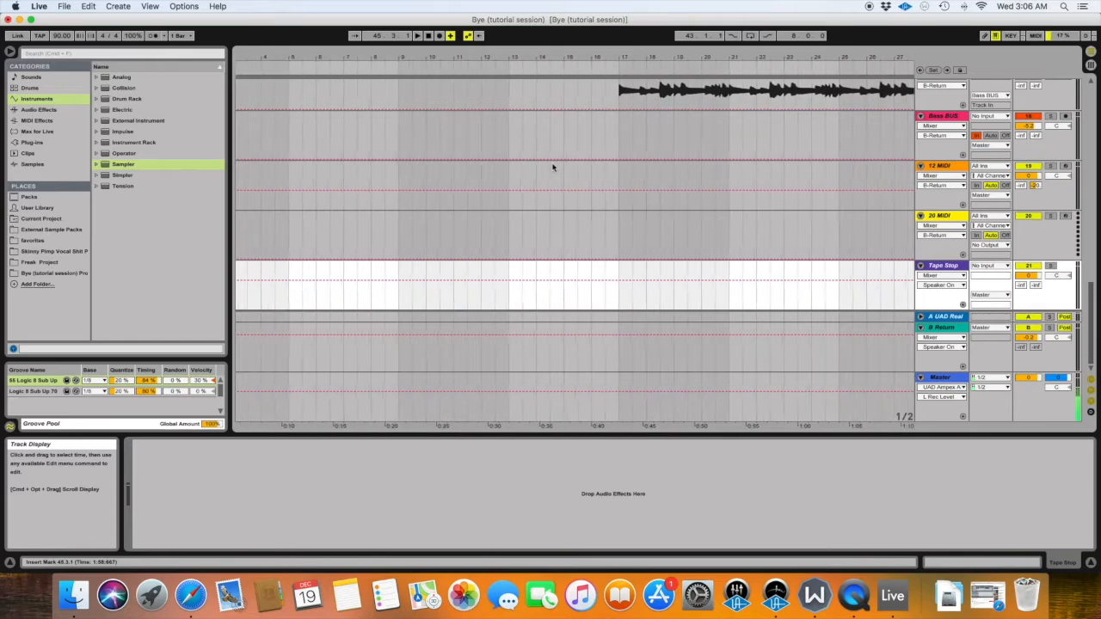
scroll(838, 212, "down", 1)
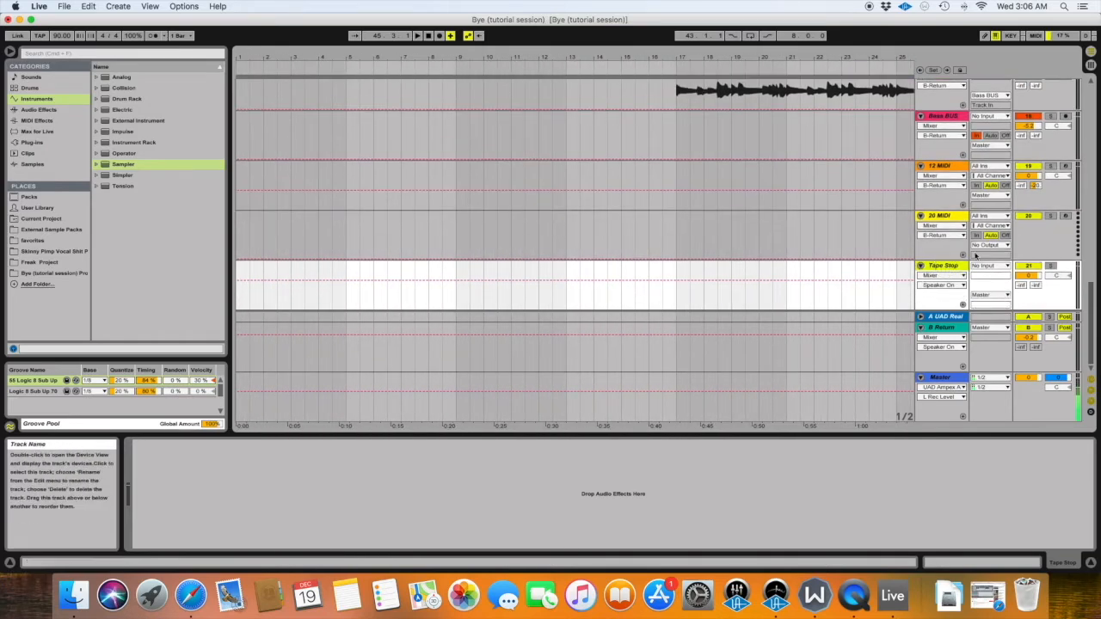
Route the output of the vinyl crackle track 3 Audio to Tape Stop and rename the track Crackle
scroll(949, 248, "up", 10)
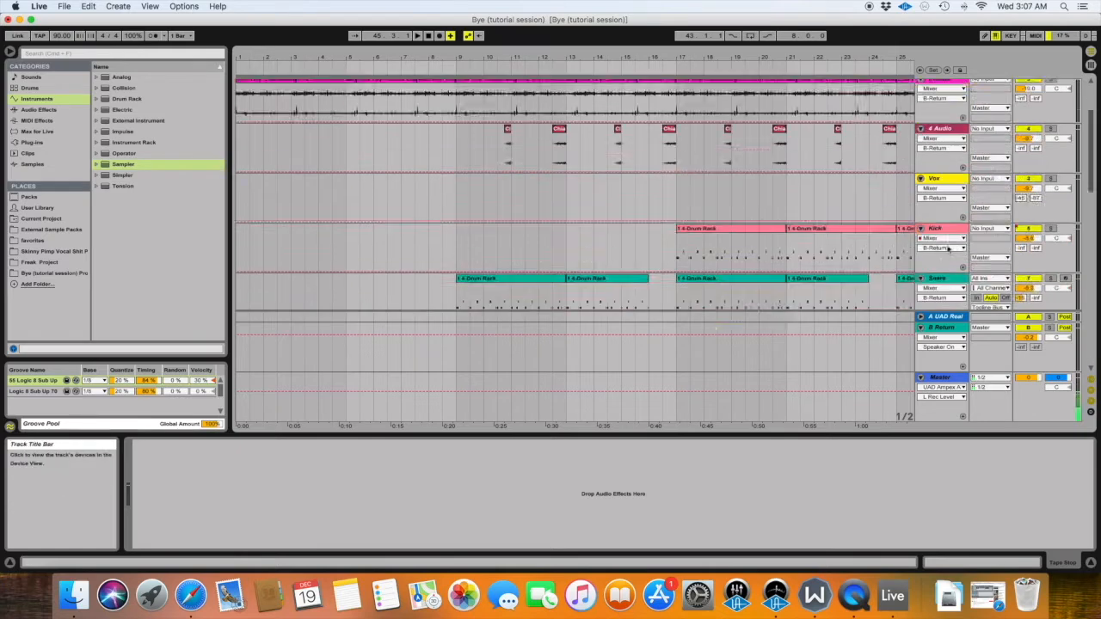
scroll(949, 248, "up", 5)
scroll(785, 199, "right", 5)
scroll(784, 200, "left", 4)
left_click(955, 188)
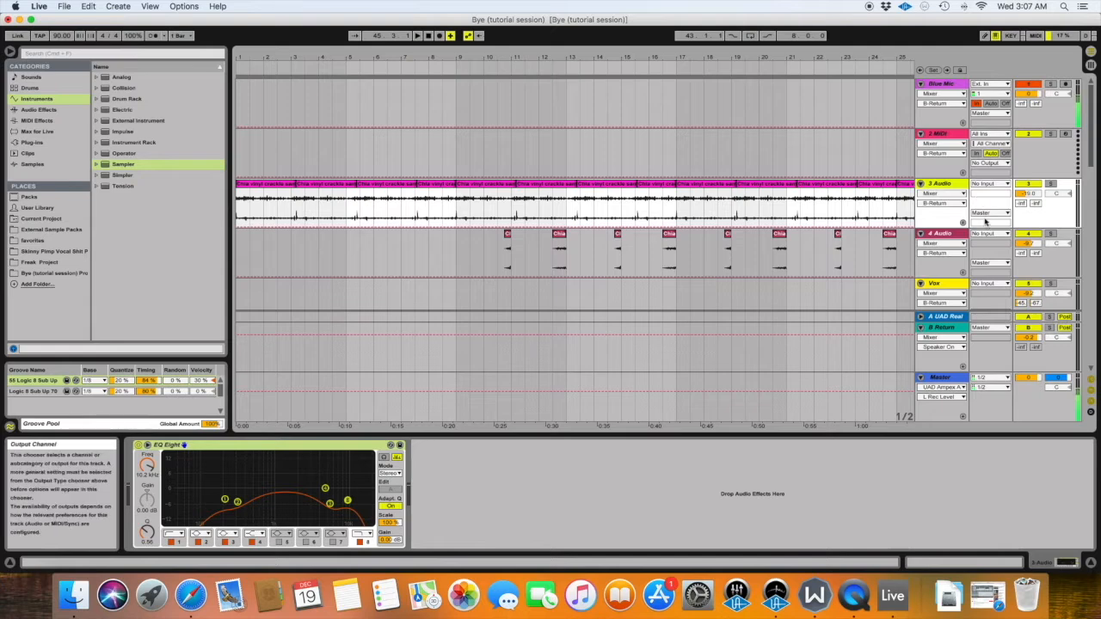
left_click(981, 212)
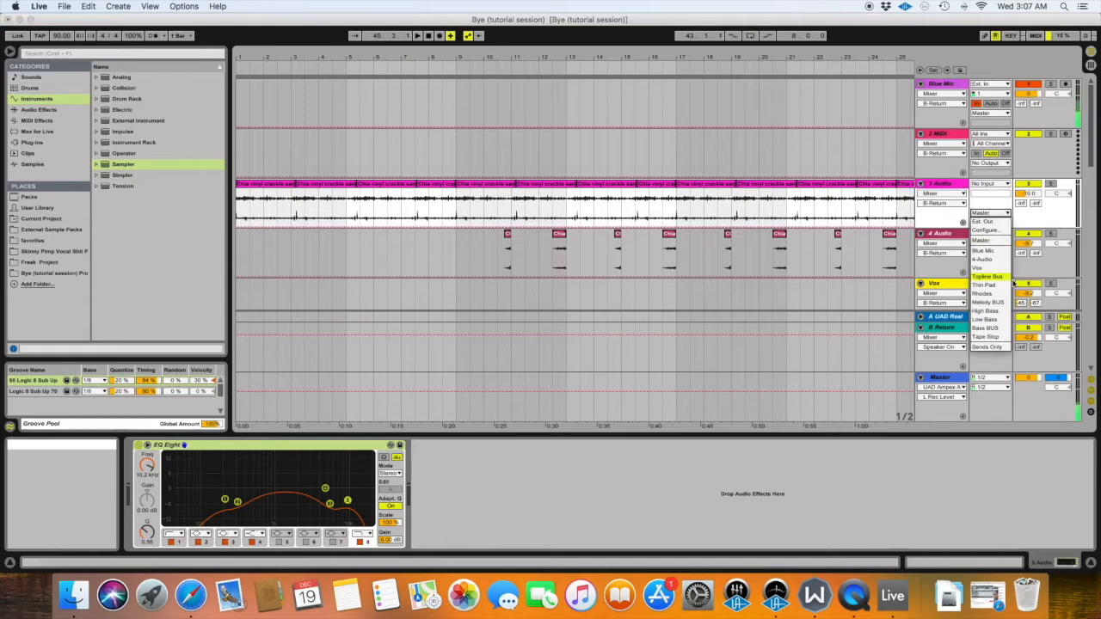
left_click(992, 337)
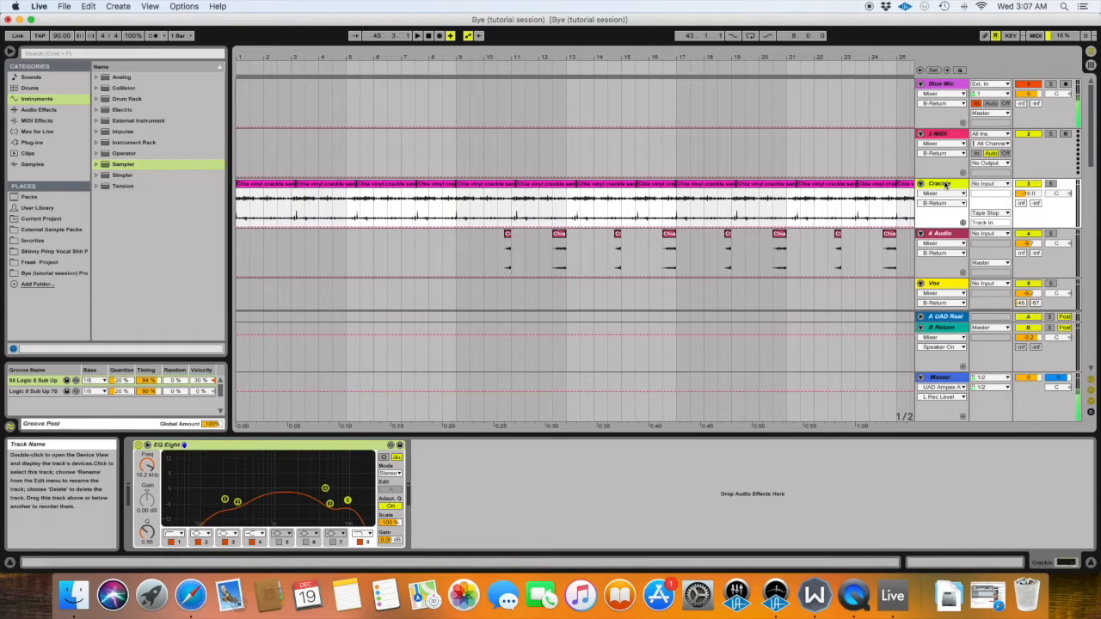
Rename the 4 Audio track Crackle FX and route its output to Tape Stop
left_click(947, 237)
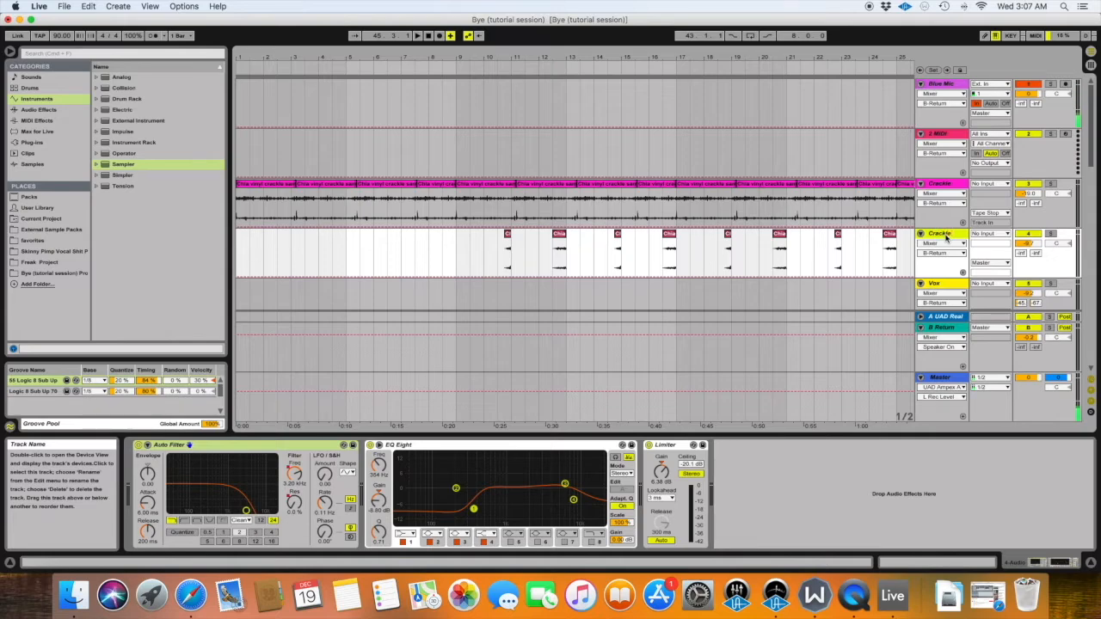
scroll(946, 239, "right", 10)
scroll(947, 239, "down", 3)
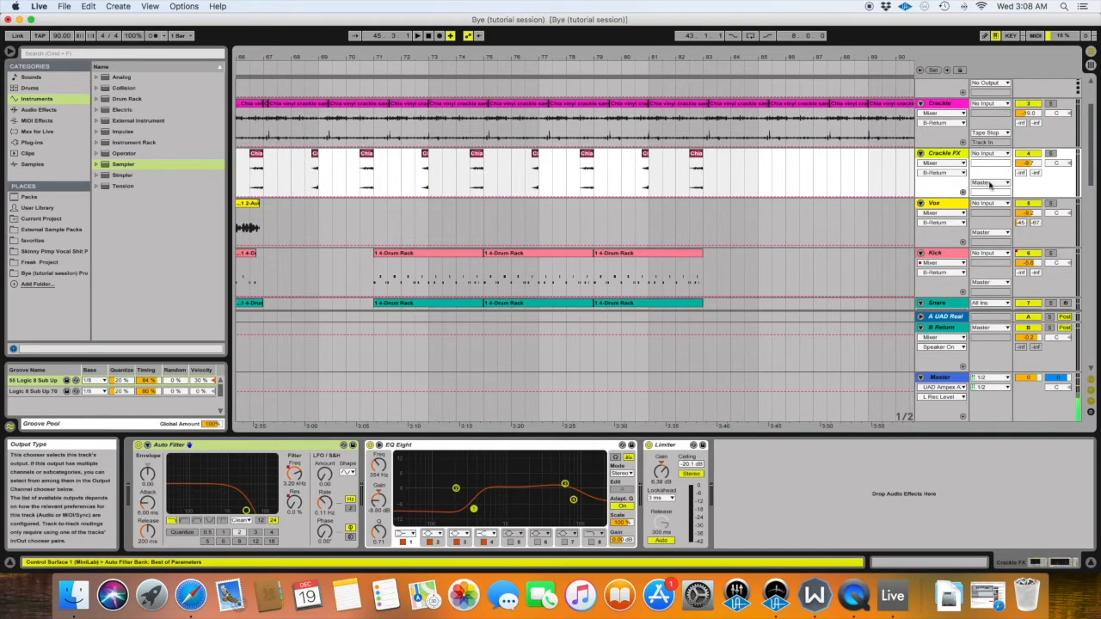
left_click(991, 184)
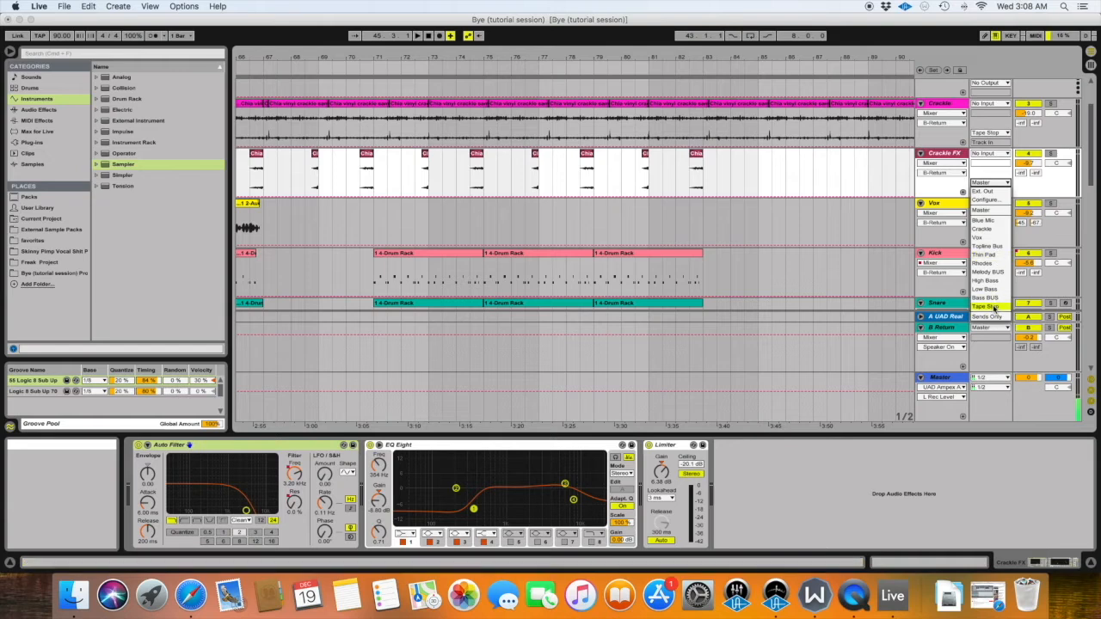
left_click(994, 307)
Route the outputs of the Vox and Kick tracks to Tape Stop instead of Master
left_click(965, 230)
scroll(964, 227, "down", 1)
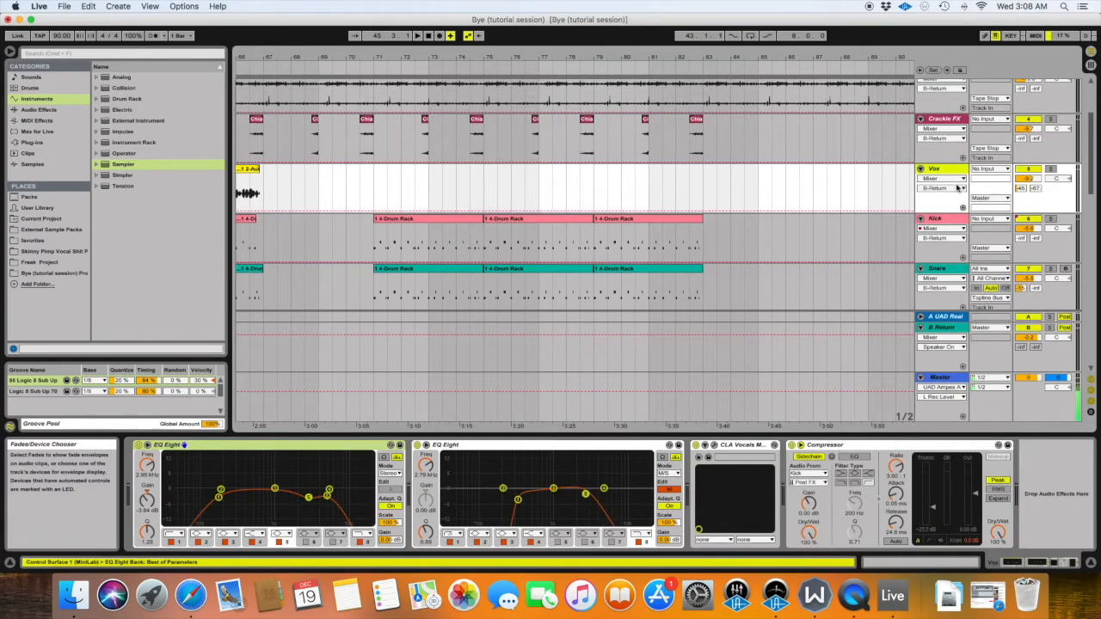
left_click(979, 200)
left_click(987, 320)
scroll(944, 253, "down", 2)
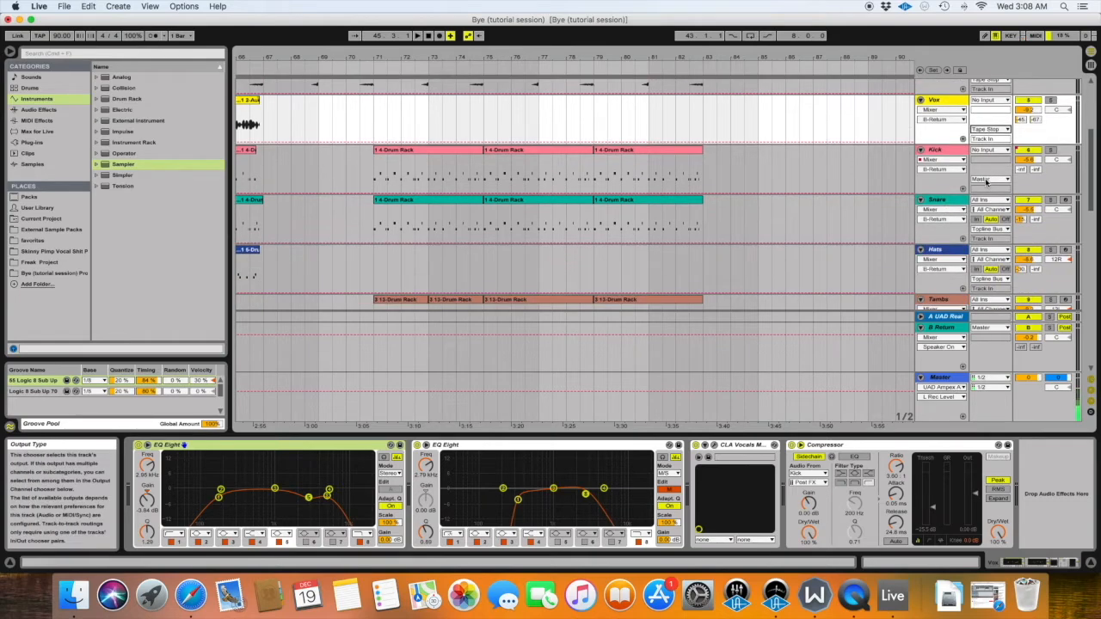
left_click(990, 179)
left_click(988, 311)
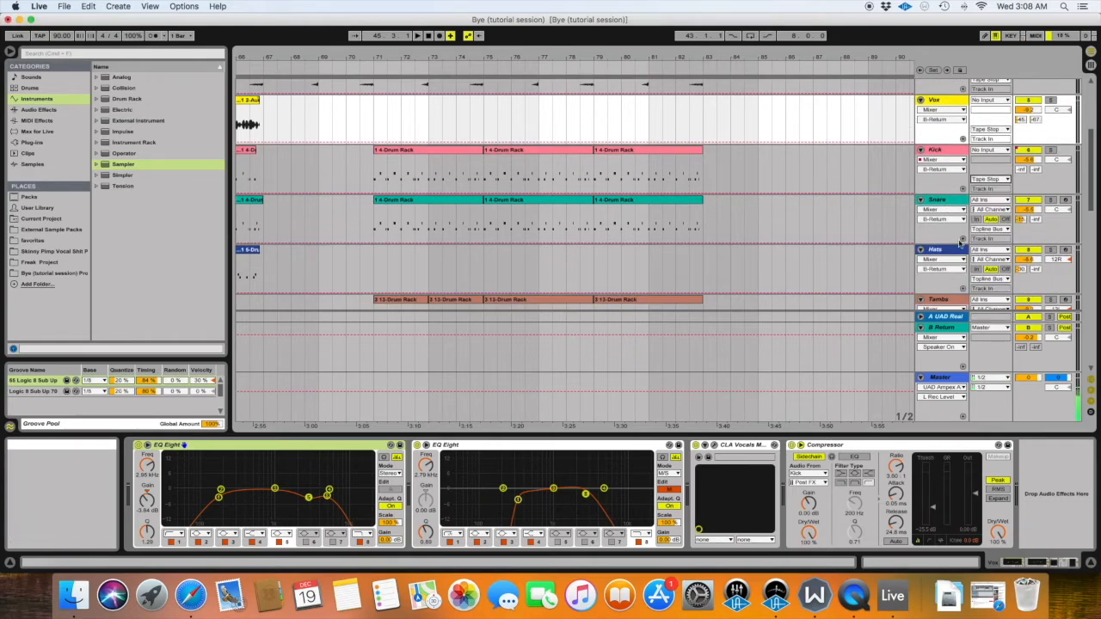
Check the Snare, Hats and Tambs tracks, which feed the Topline Bus, and route the Topline Bus output to Tape Stop
scroll(989, 150, "down", 3)
left_click(936, 108)
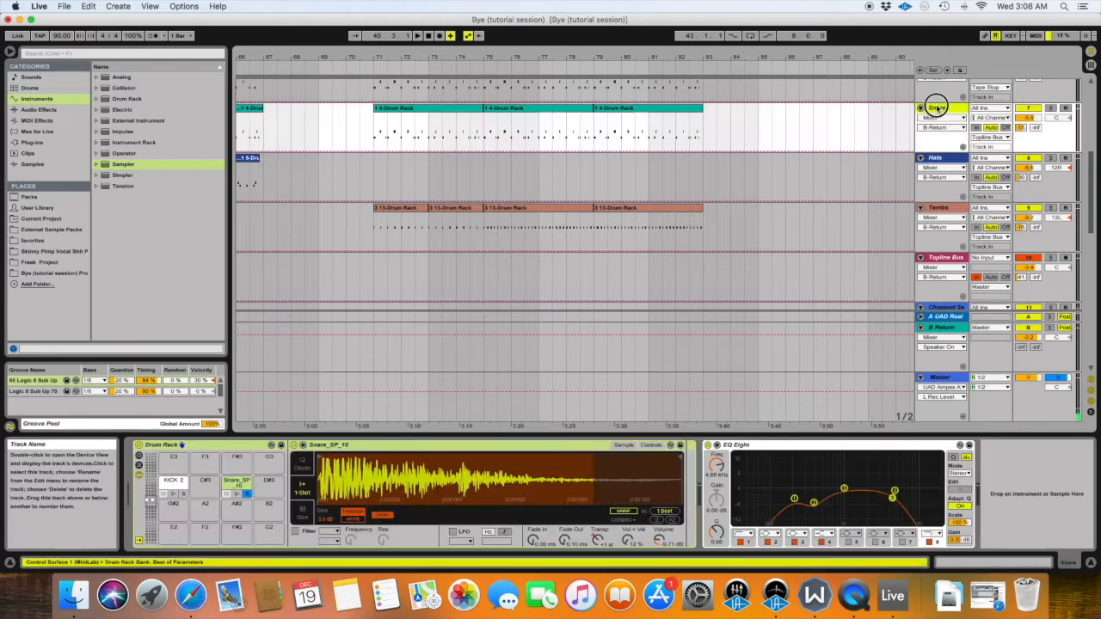
left_click(950, 160)
left_click(947, 209)
scroll(951, 205, "down", 2)
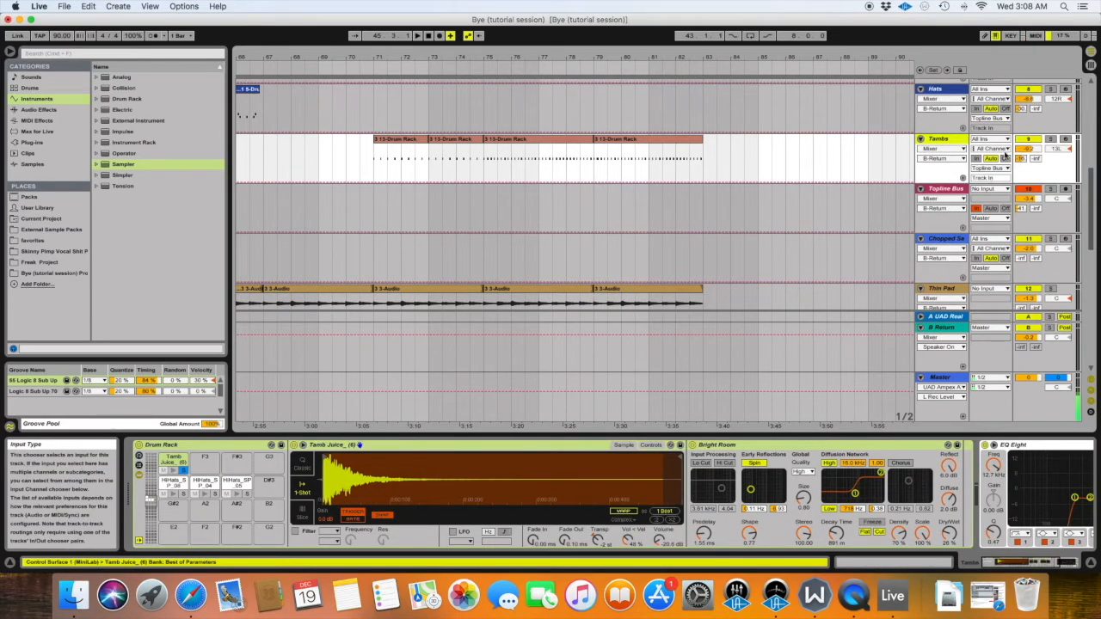
left_click(1002, 221)
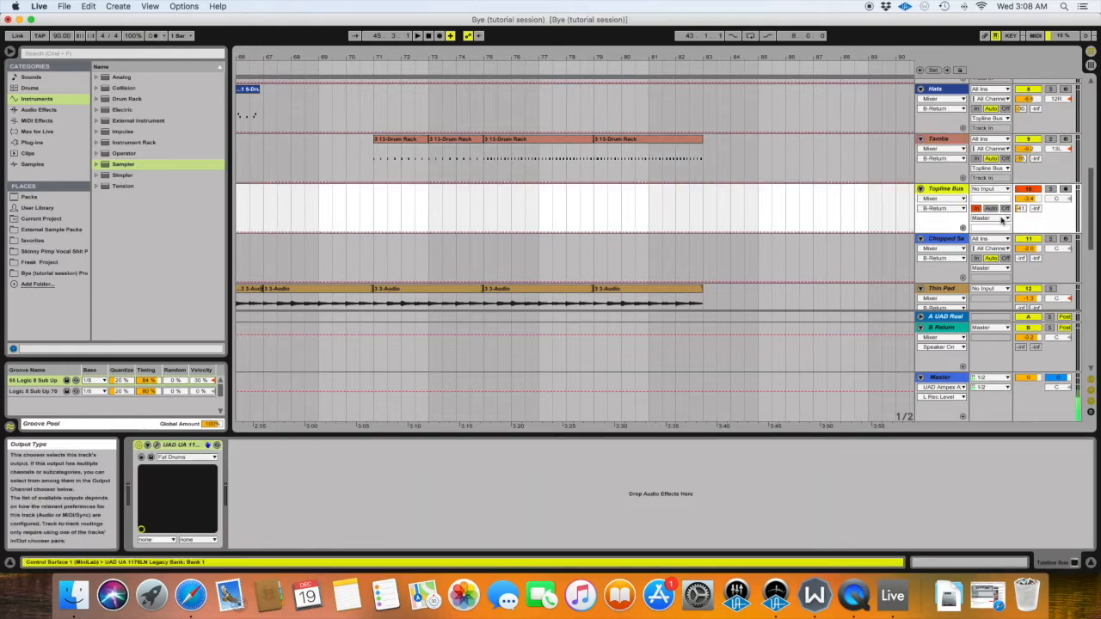
left_click(999, 220)
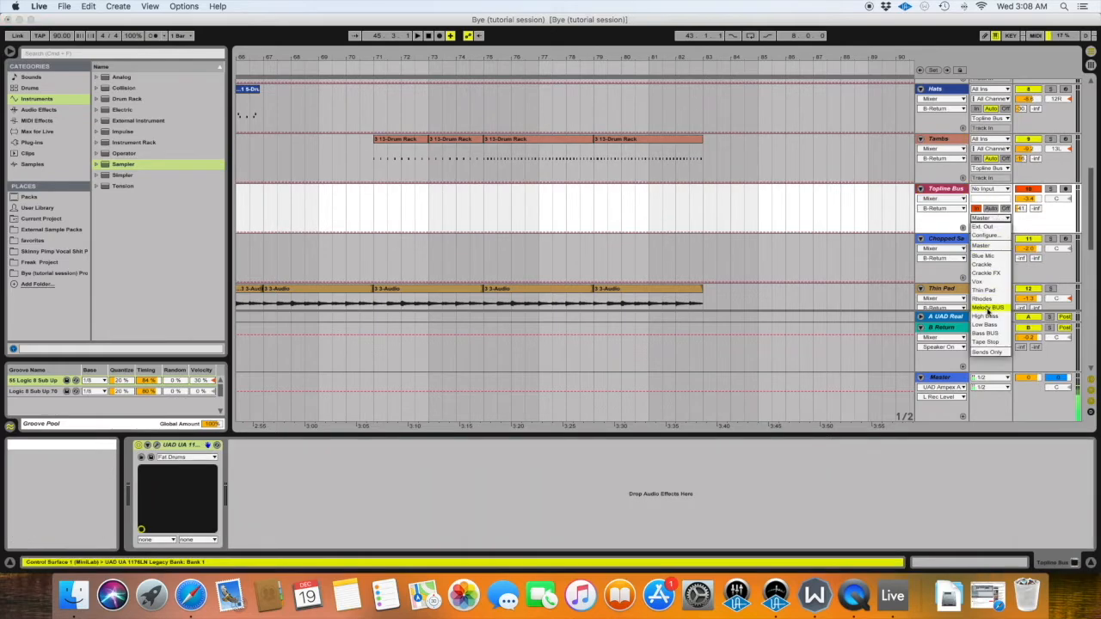
left_click(986, 342)
Route the output of the Chopped Sample track to Tape Stop
left_click(946, 239)
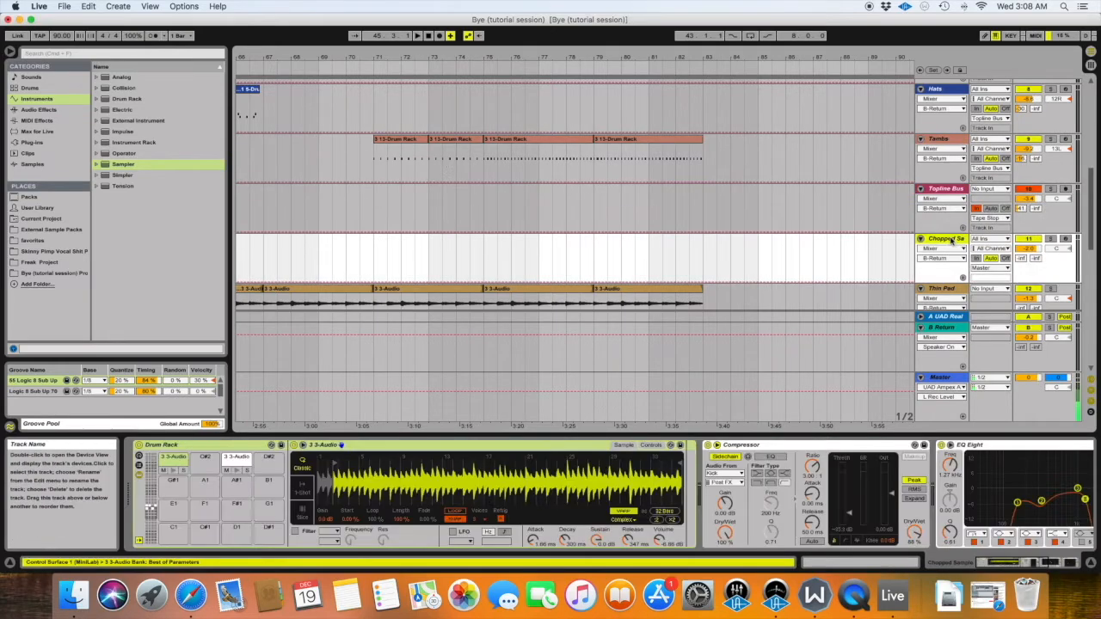
scroll(901, 241, "left", 10)
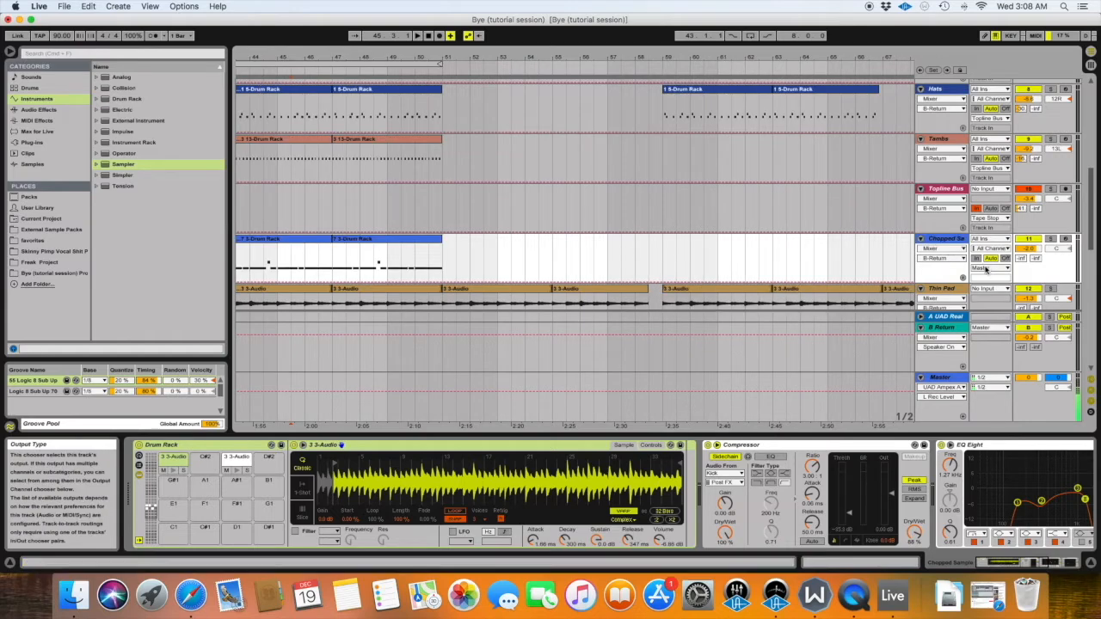
left_click(986, 268)
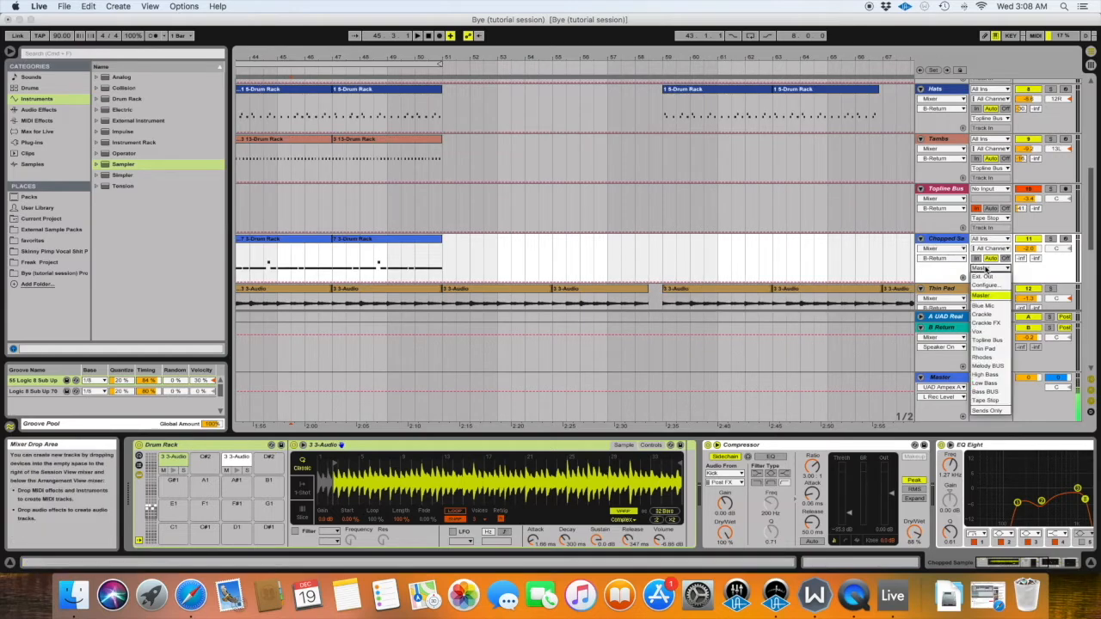
left_click(987, 401)
Check the Rhodes and Keys tracks and route the Melody BUS output to Tape Stop
scroll(989, 258, "down", 5)
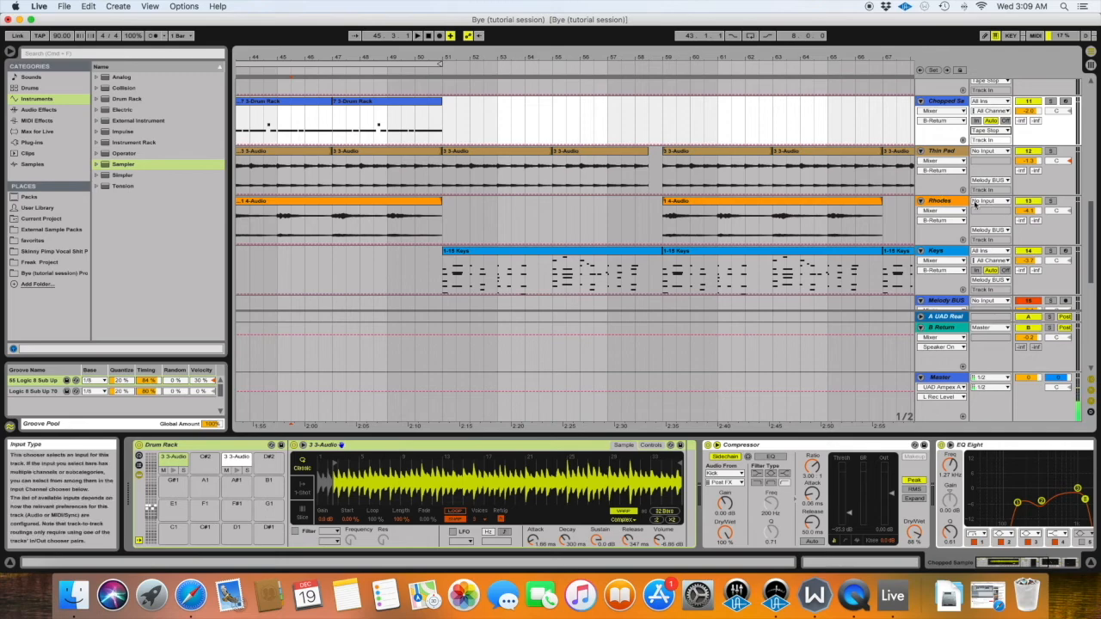
left_click(990, 208)
left_click(991, 277)
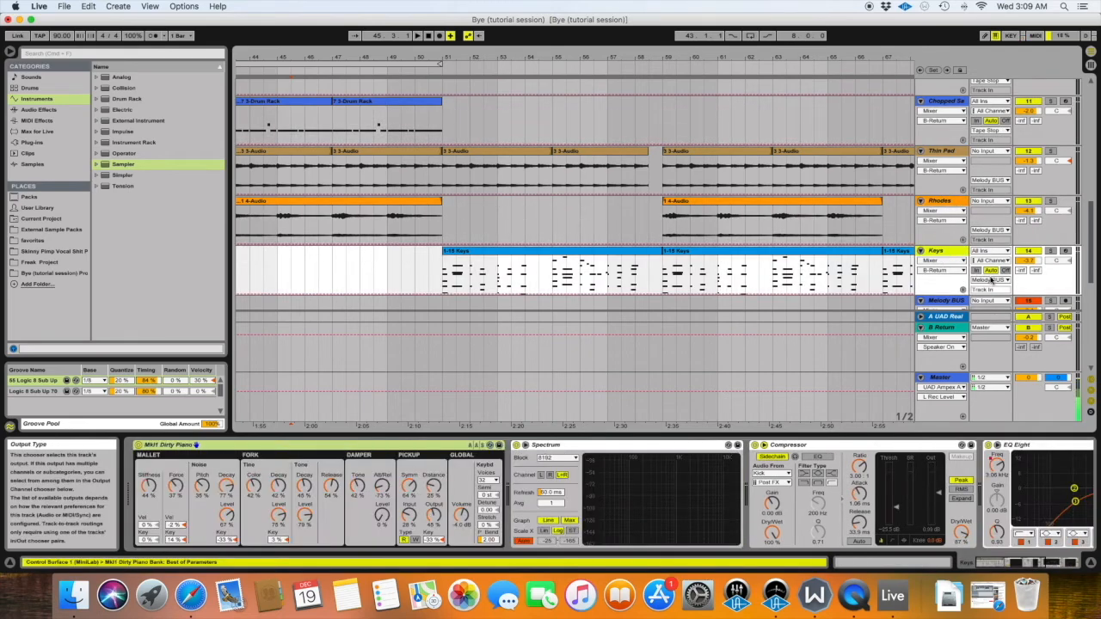
scroll(992, 280, "down", 2)
left_click(1001, 291)
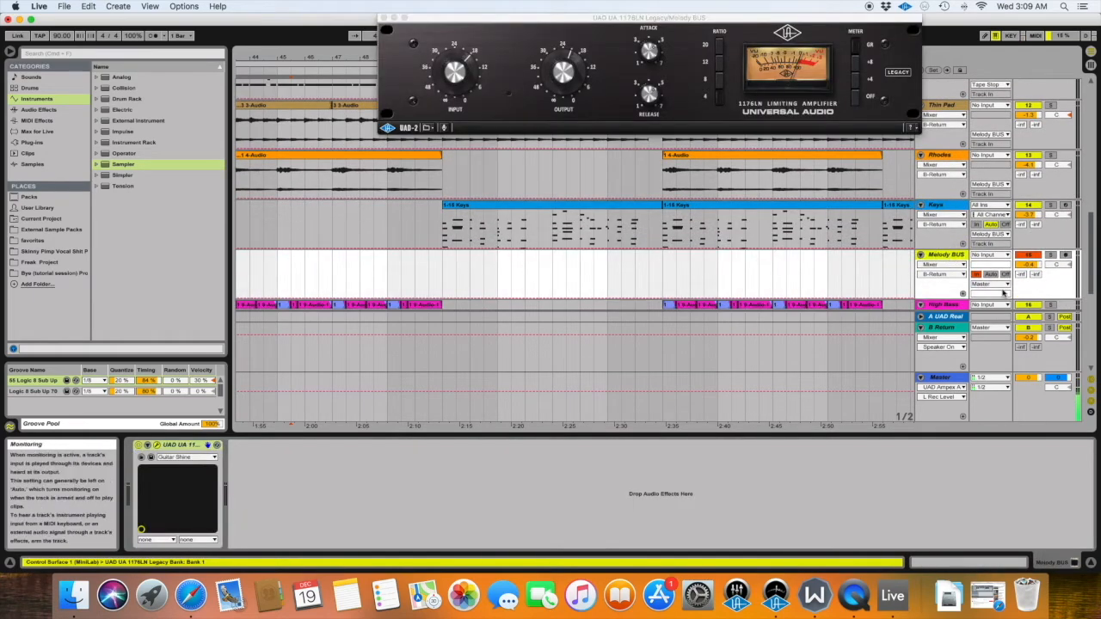
left_click(998, 285)
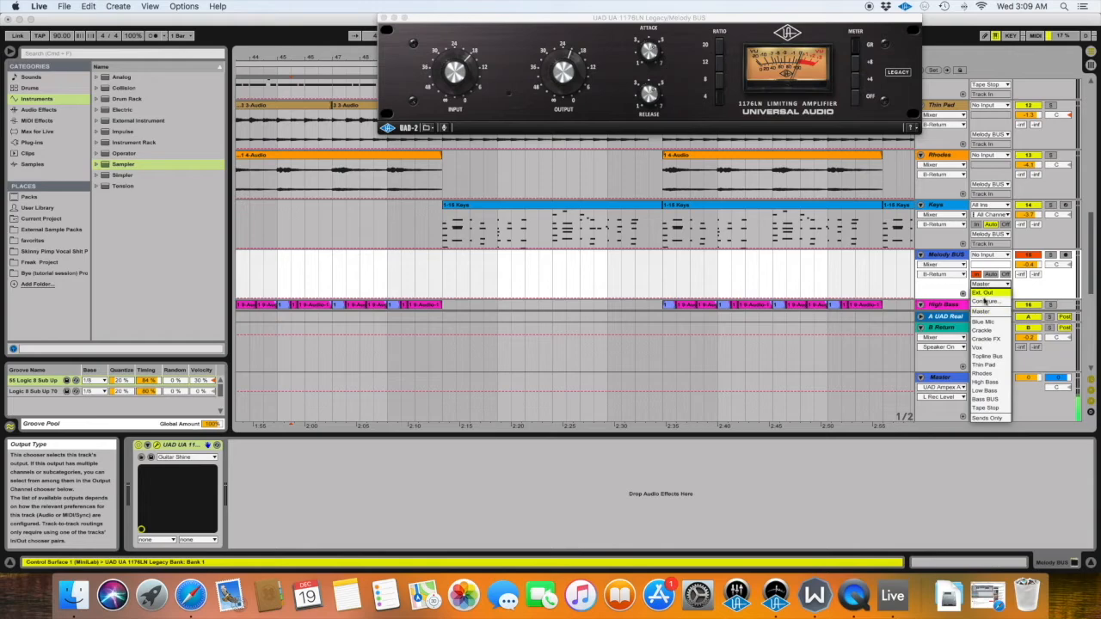
left_click(990, 409)
Check the High Bass and Low Bass tracks and route the Bass BUS output to Tape Stop
scroll(955, 258, "down", 4)
left_click(943, 203)
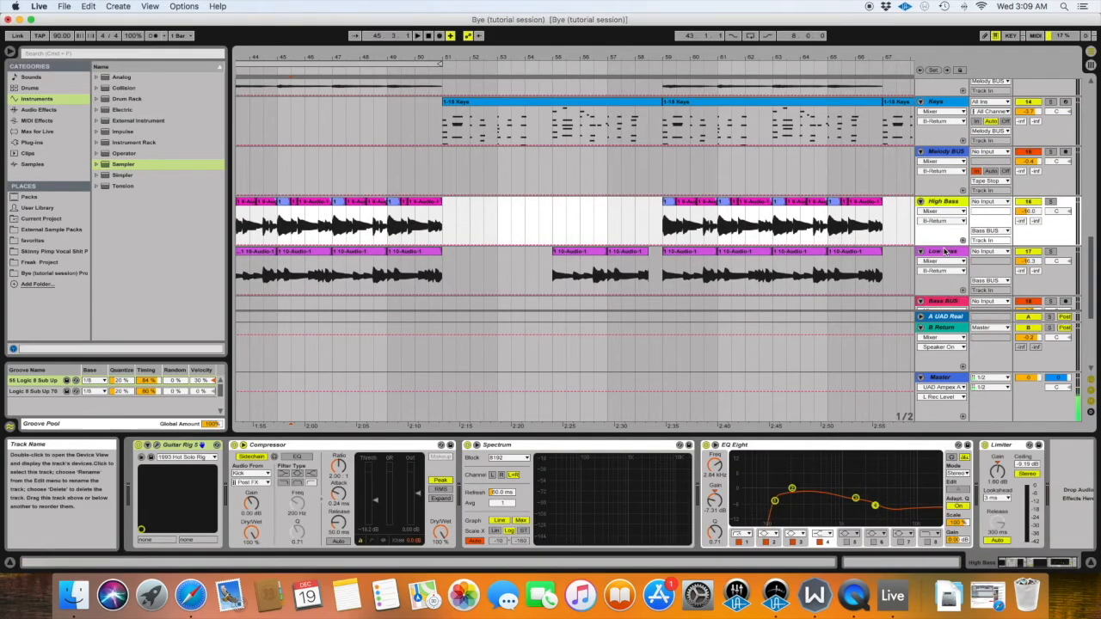
left_click(944, 250)
scroll(955, 232, "down", 5)
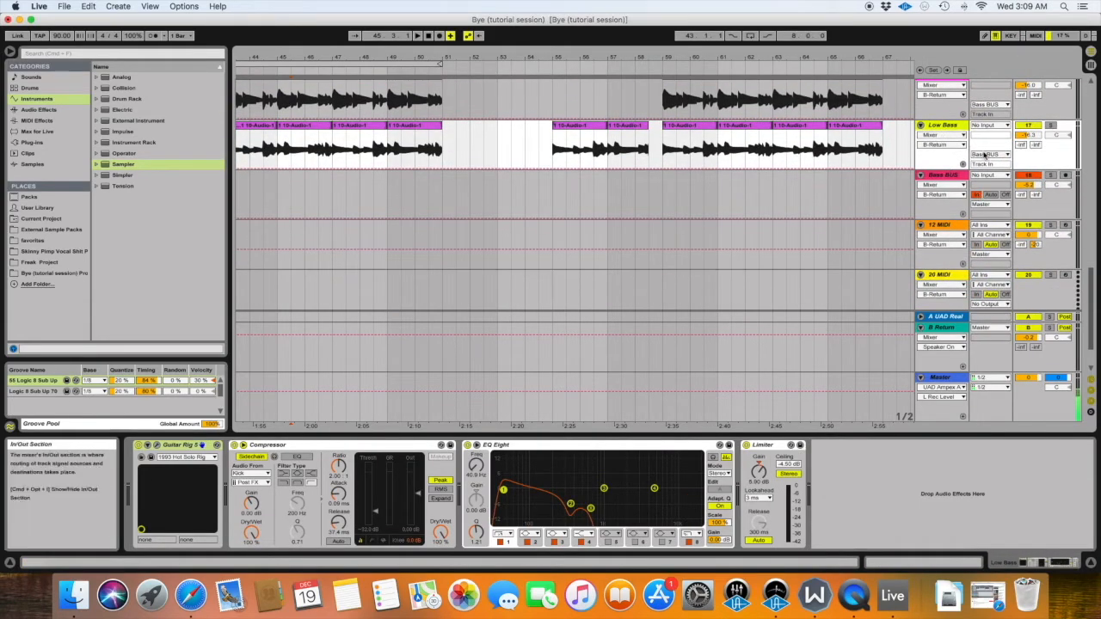
left_click(947, 177)
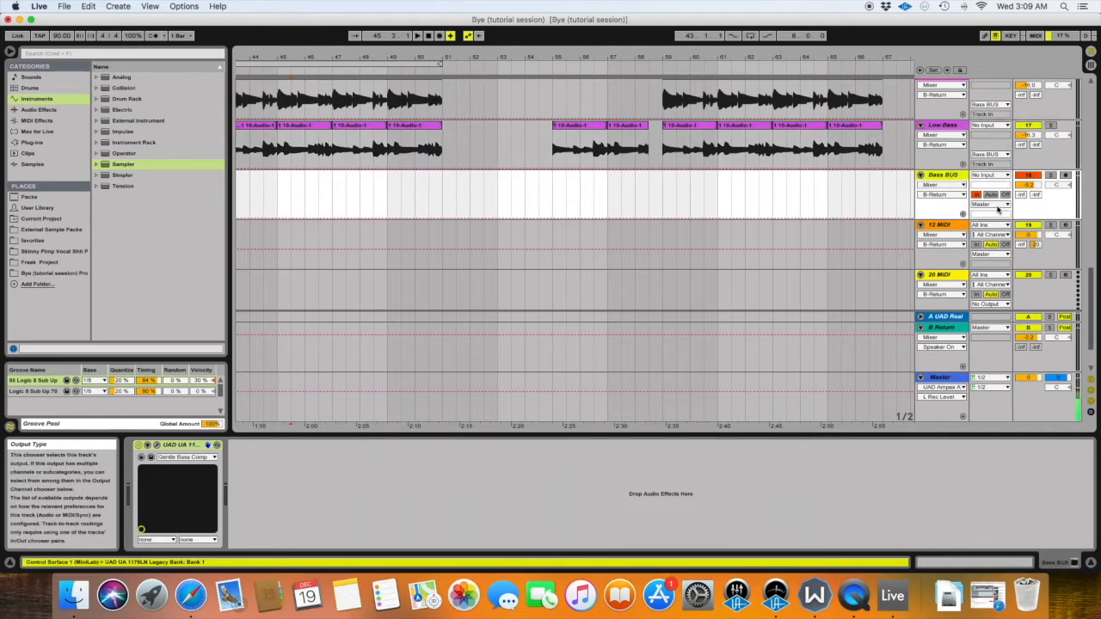
left_click(998, 206)
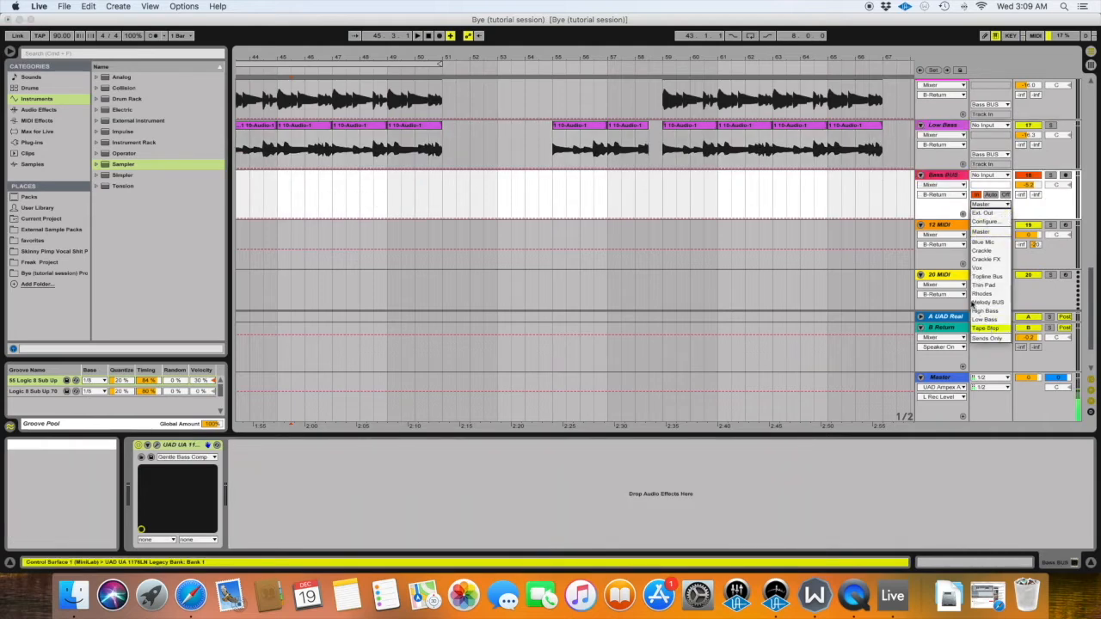
left_click(986, 328)
Arm the Tape Stop track for recording with its monitoring set to In, and return to the start of the arrangement
scroll(949, 237, "down", 3)
left_click(942, 267)
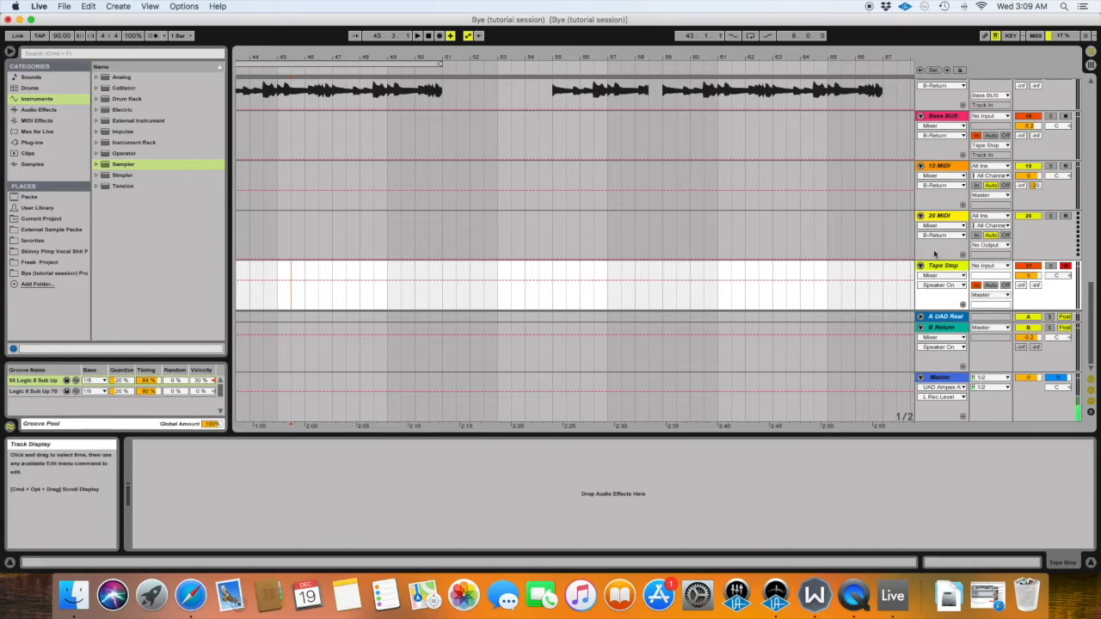
left_click_drag(936, 258, 936, 172)
scroll(819, 177, "left", 10)
scroll(819, 178, "up", 10)
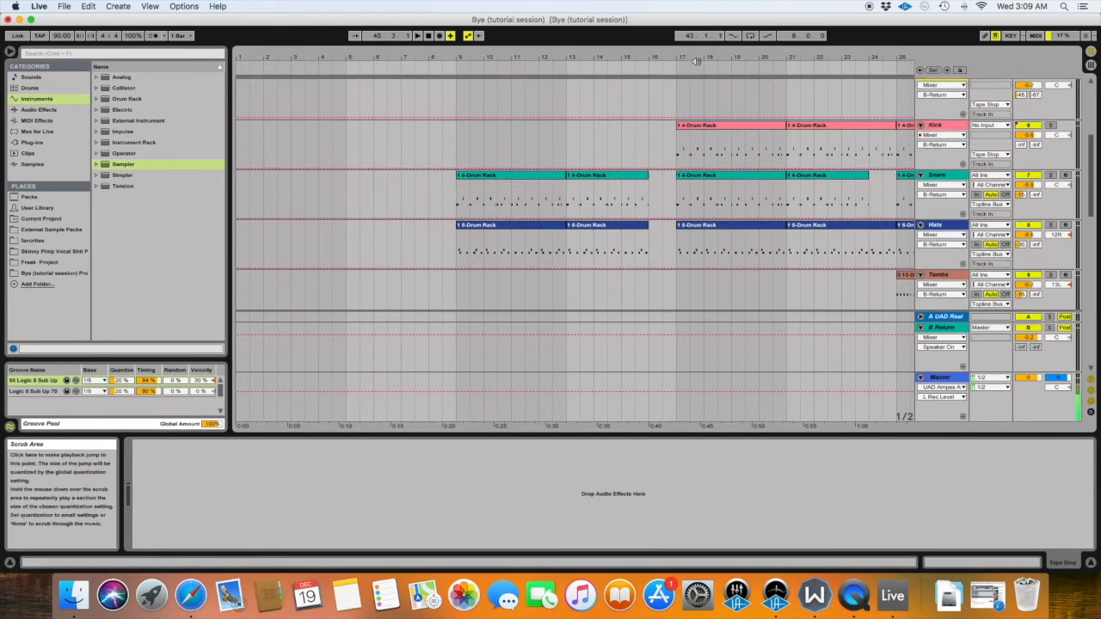
Play the arrangement from the start while checking the Tape Stop track, listening for a suitable spot for the effect
left_click_drag(709, 58, 709, 12)
left_click_drag(383, 59, 373, 60)
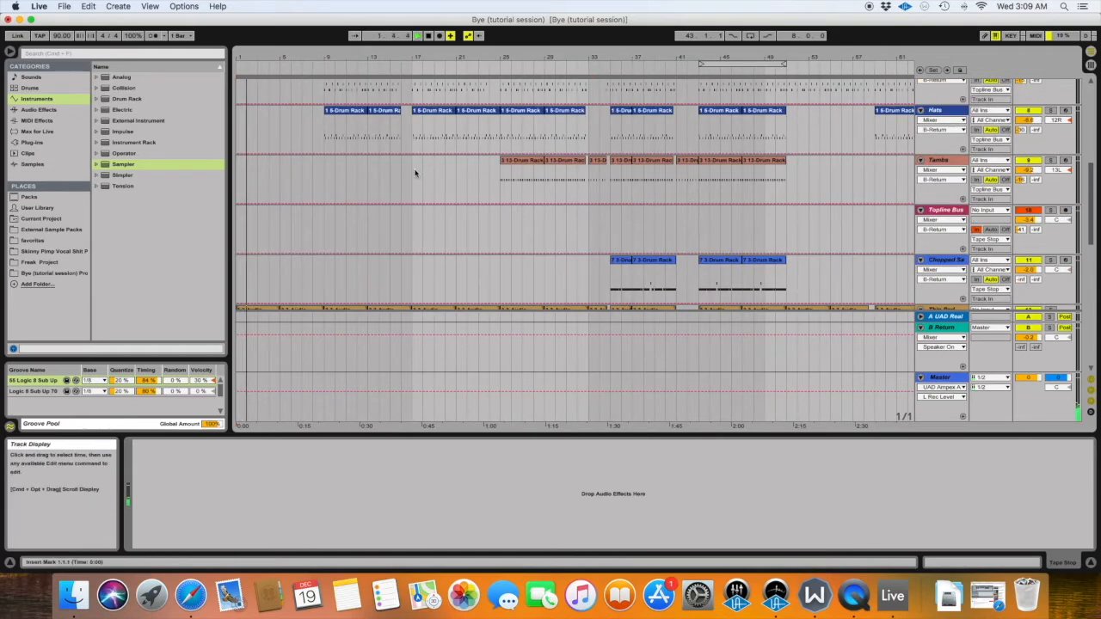
scroll(415, 173, "down", 5)
scroll(415, 173, "down", 10)
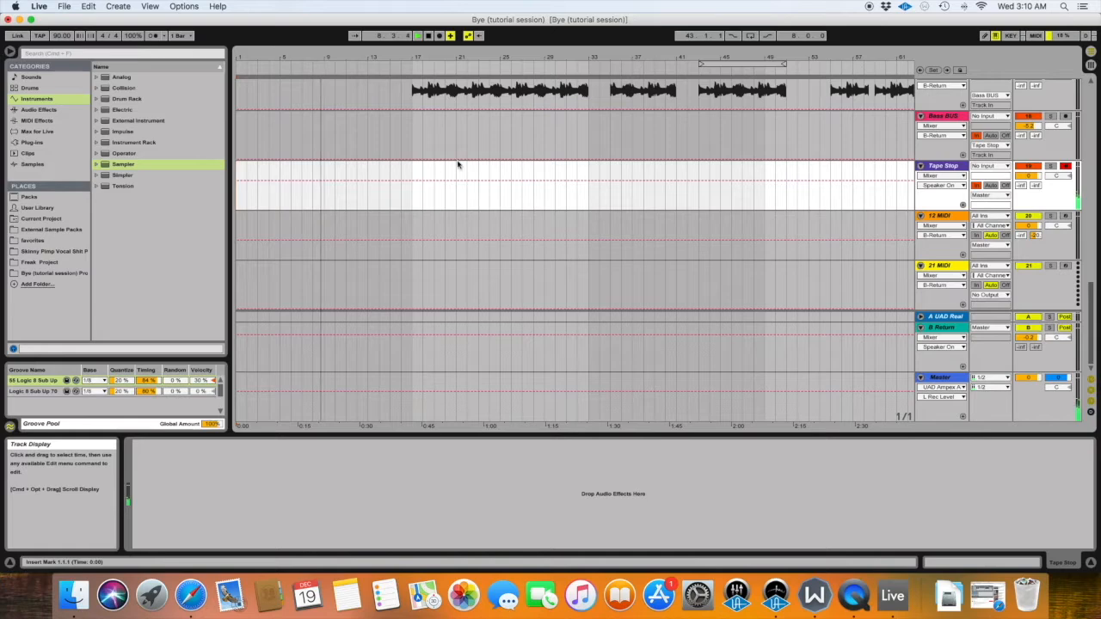
left_click(979, 186)
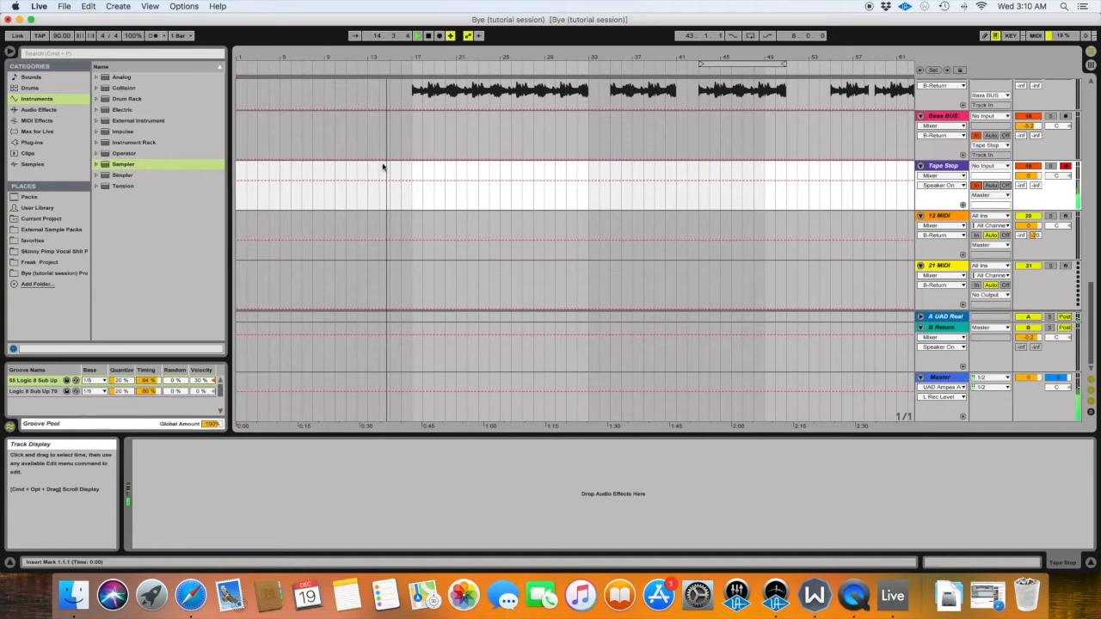
scroll(402, 169, "up", 15)
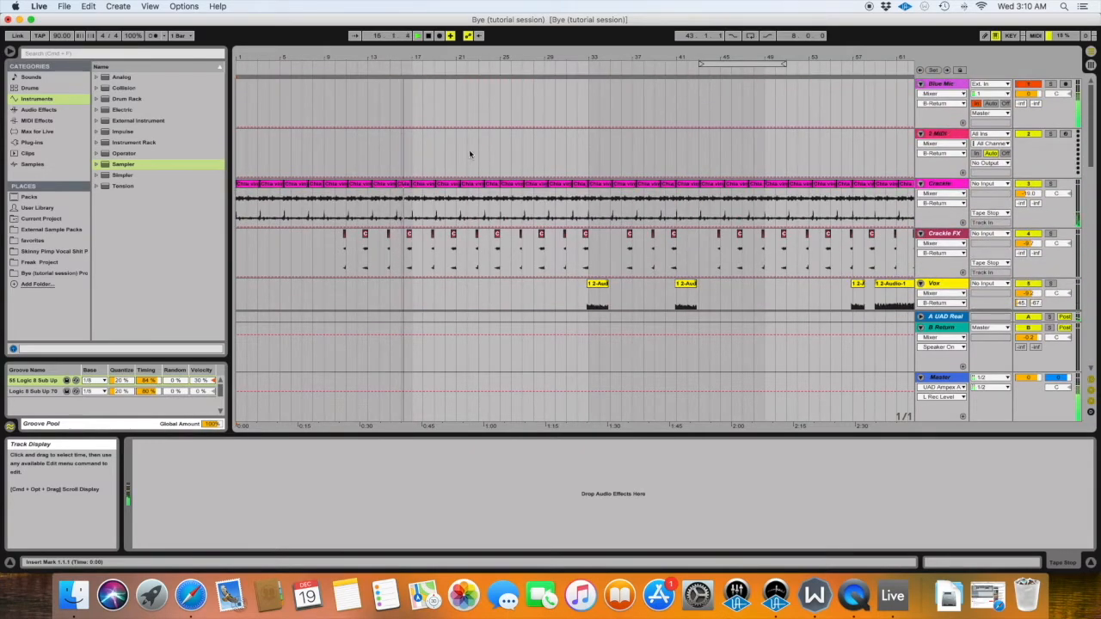
scroll(575, 171, "down", 5)
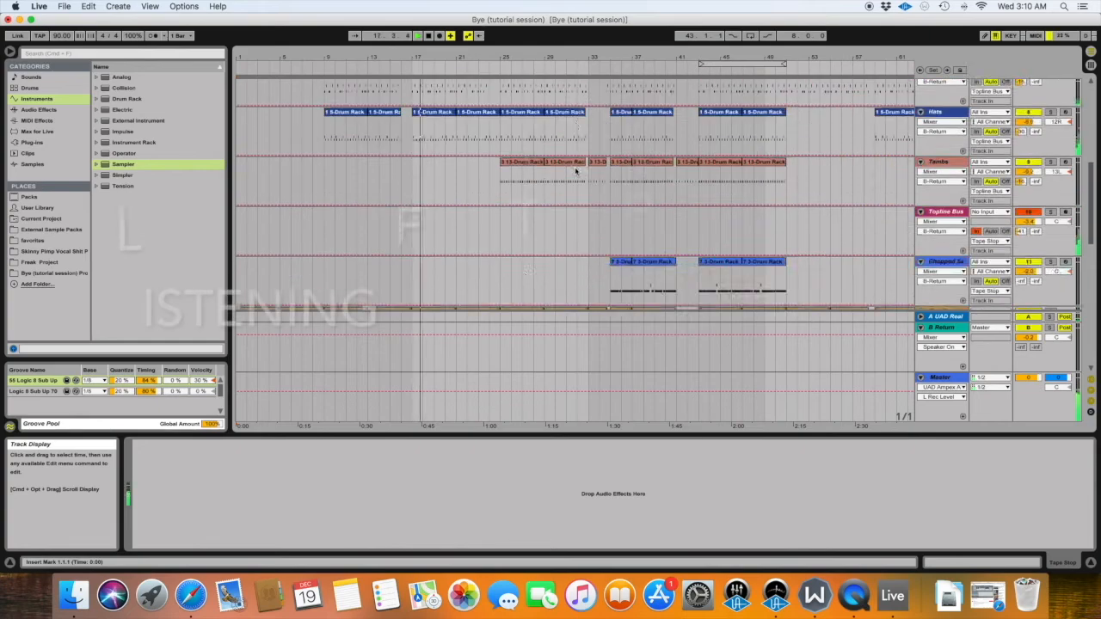
scroll(575, 170, "down", 1)
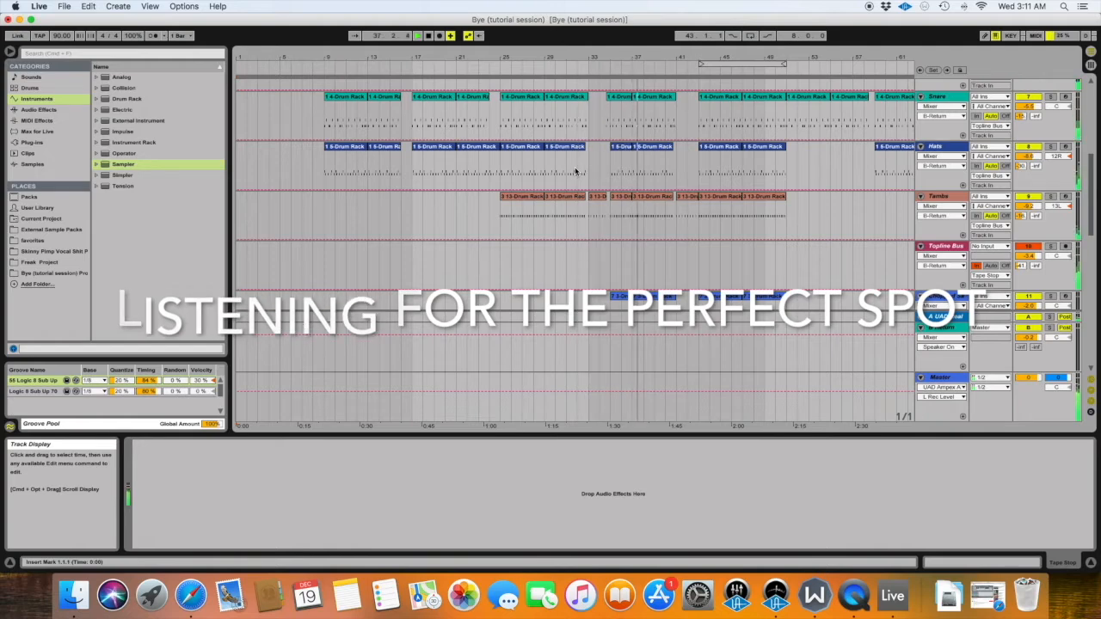
key("space")
Examine and play the break around bar 33 where the Vox clip enters, checking which tracks drop out
mouse_move(584, 57)
left_mouse_down()
mouse_move(584, 67)
mouse_move(584, 53)
left_mouse_up()
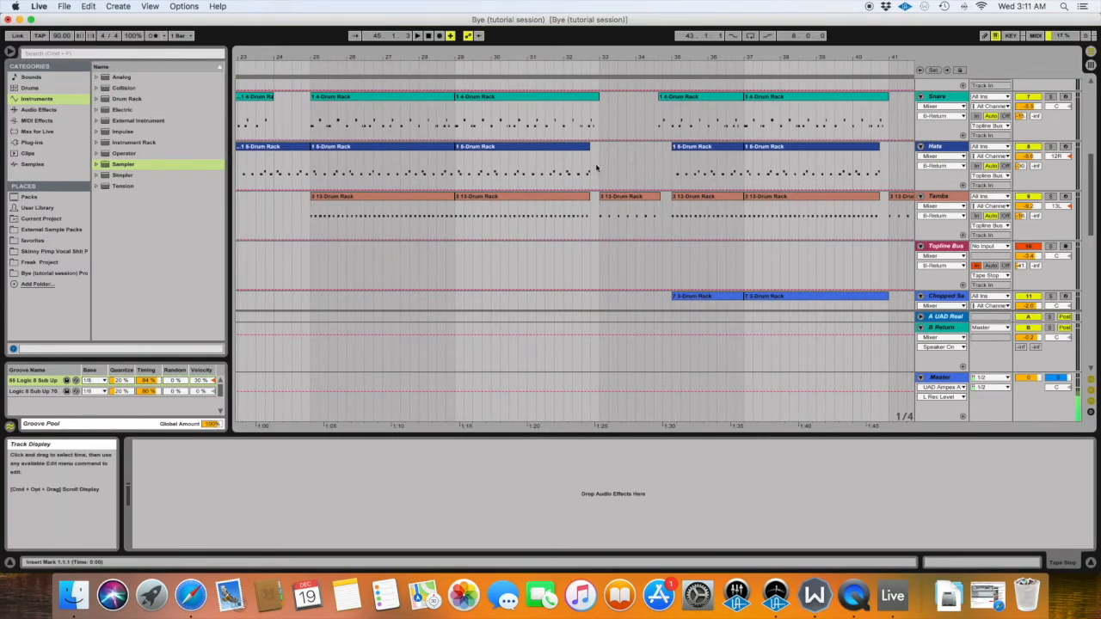
scroll(596, 168, "up", 5)
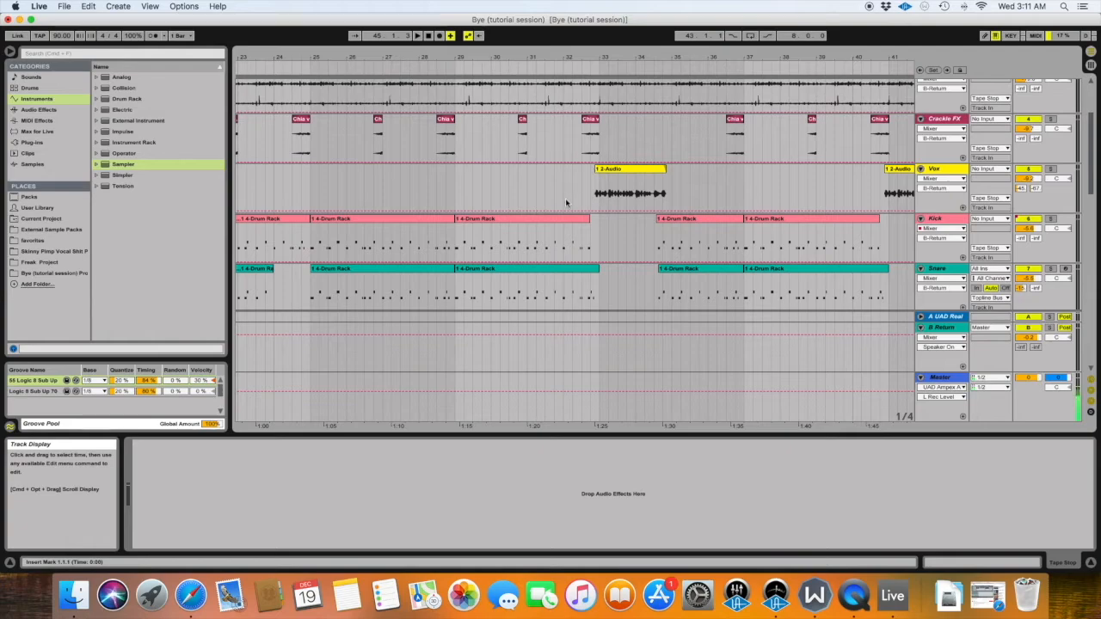
left_click(626, 171)
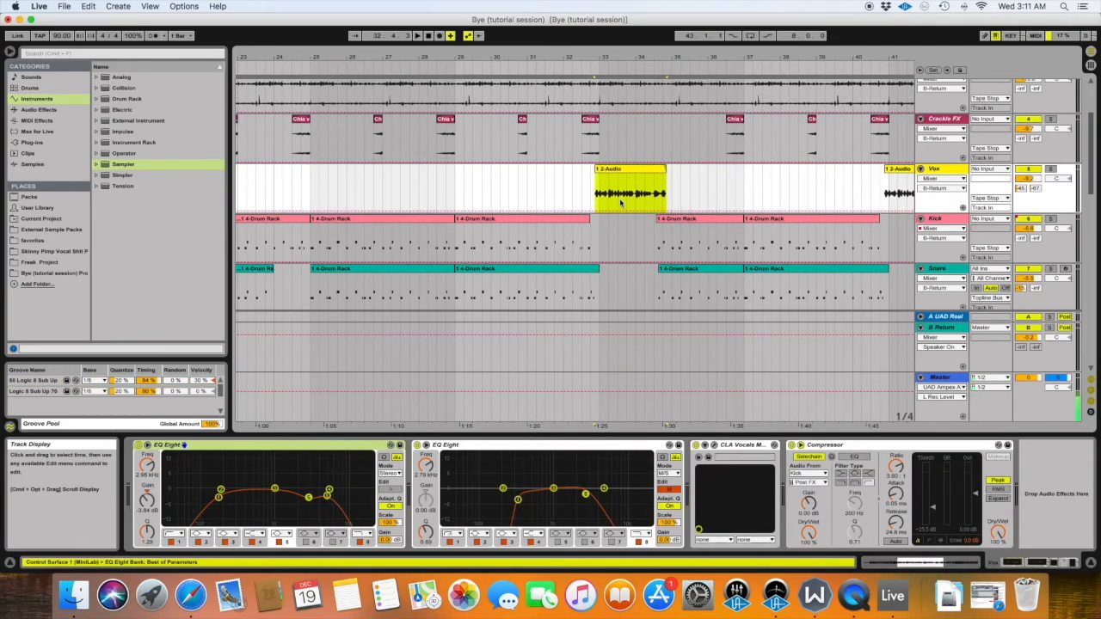
scroll(626, 200, "left", 3)
scroll(613, 201, "up", 2)
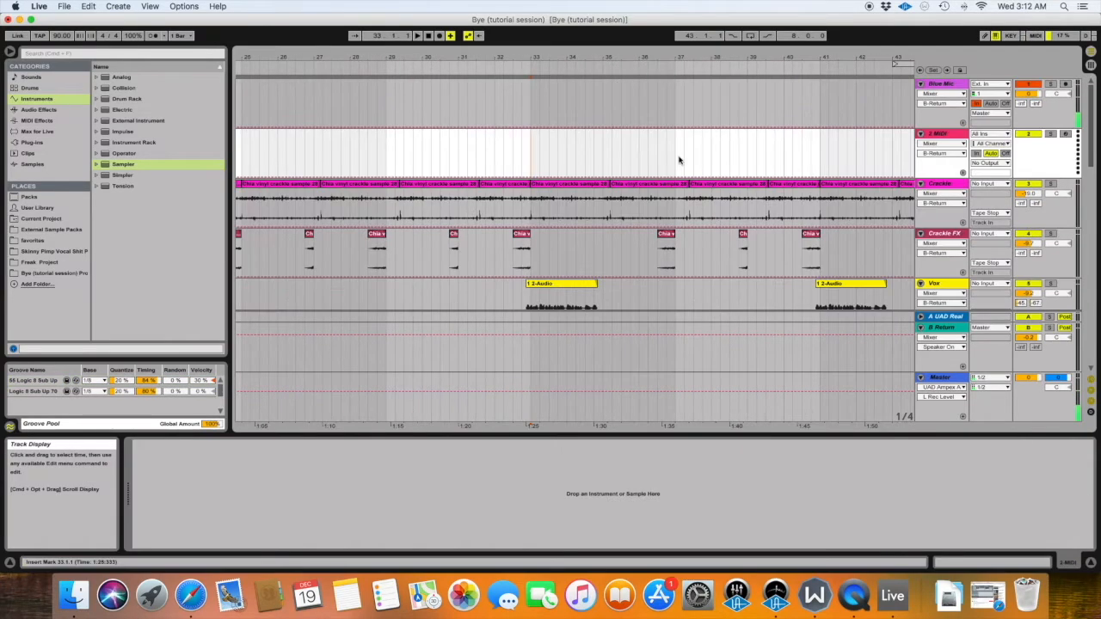
key("space")
left_click_drag(528, 57, 529, 64)
scroll(506, 125, "left", 1)
scroll(506, 125, "down", 15)
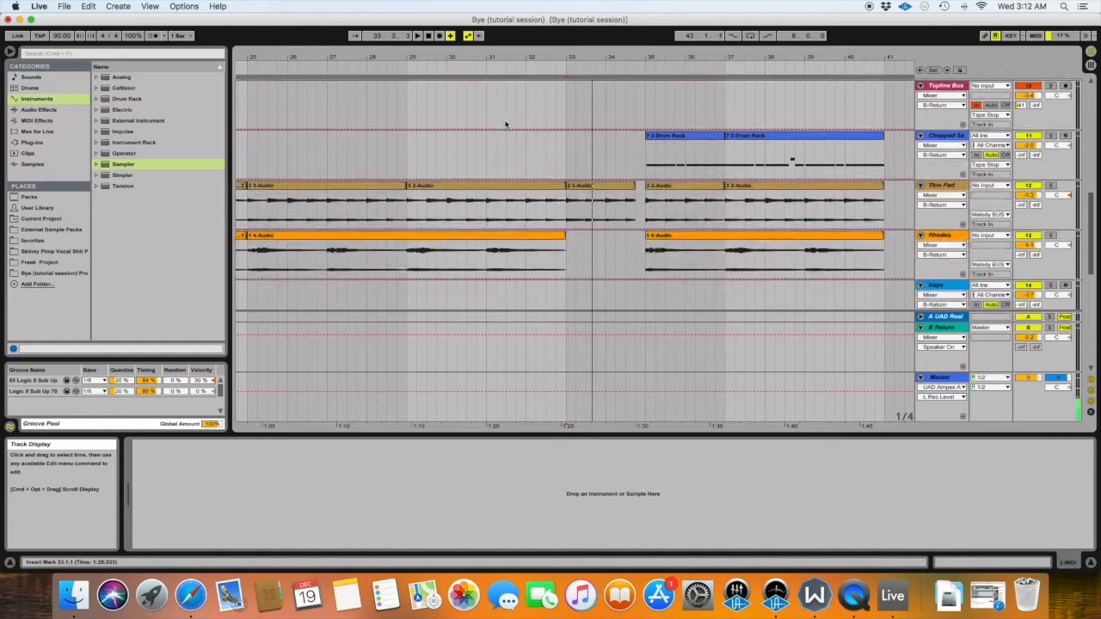
Add a locator named FX 1 at bar 31, with the insert marker placed there on the Tape Stop track
left_click(943, 237)
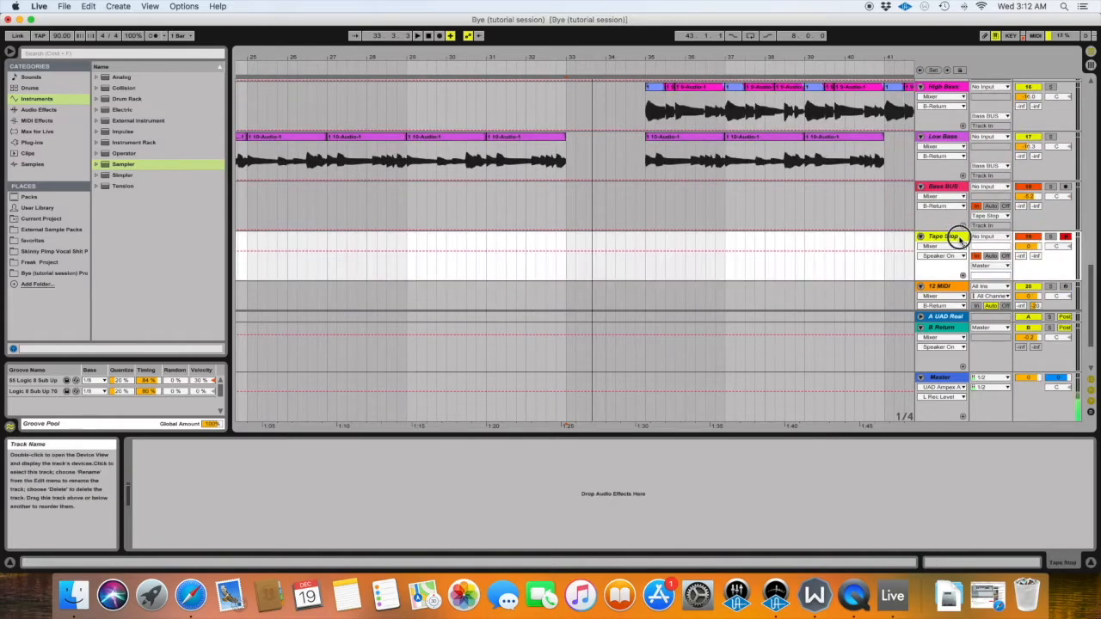
left_click(485, 243)
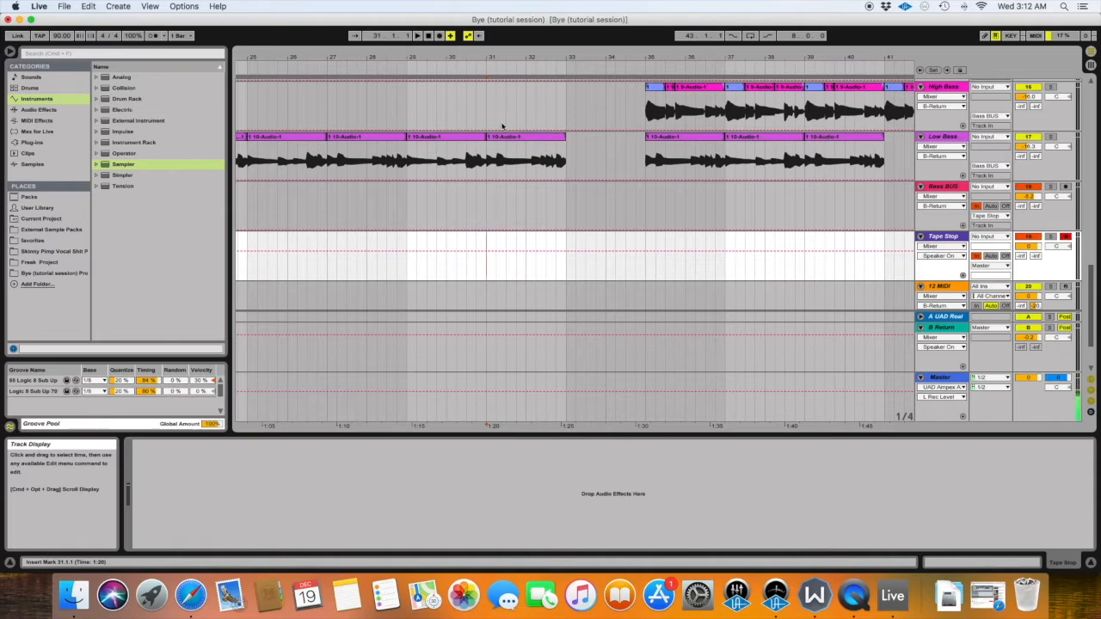
scroll(489, 239, "left", 1)
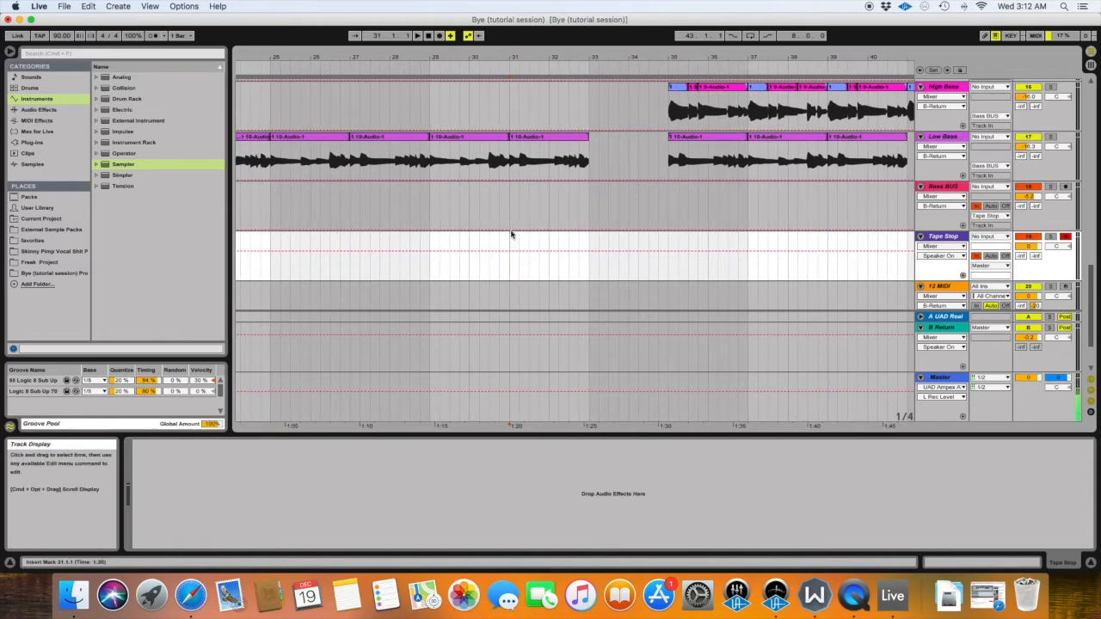
right_click(511, 70)
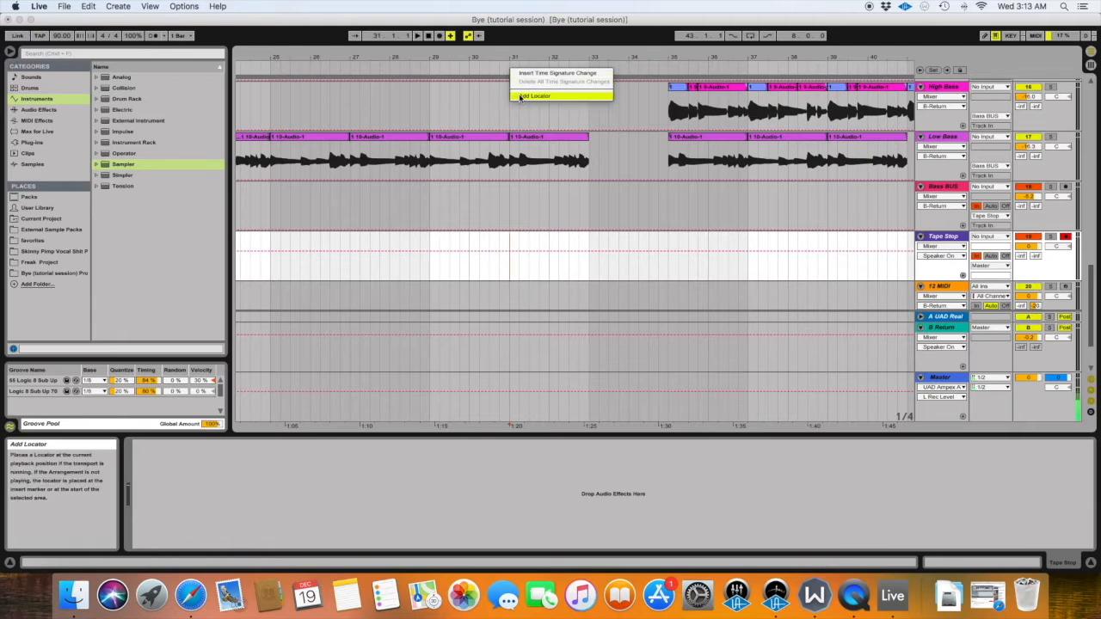
left_click(536, 96)
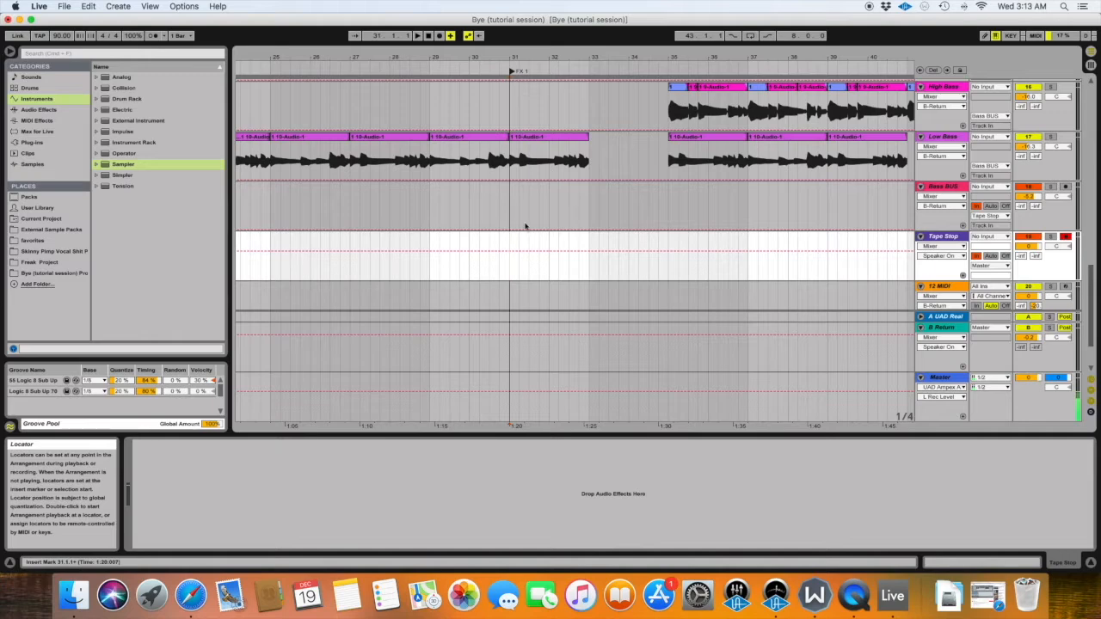
scroll(527, 241, "left", 1)
scroll(520, 240, "right", 1)
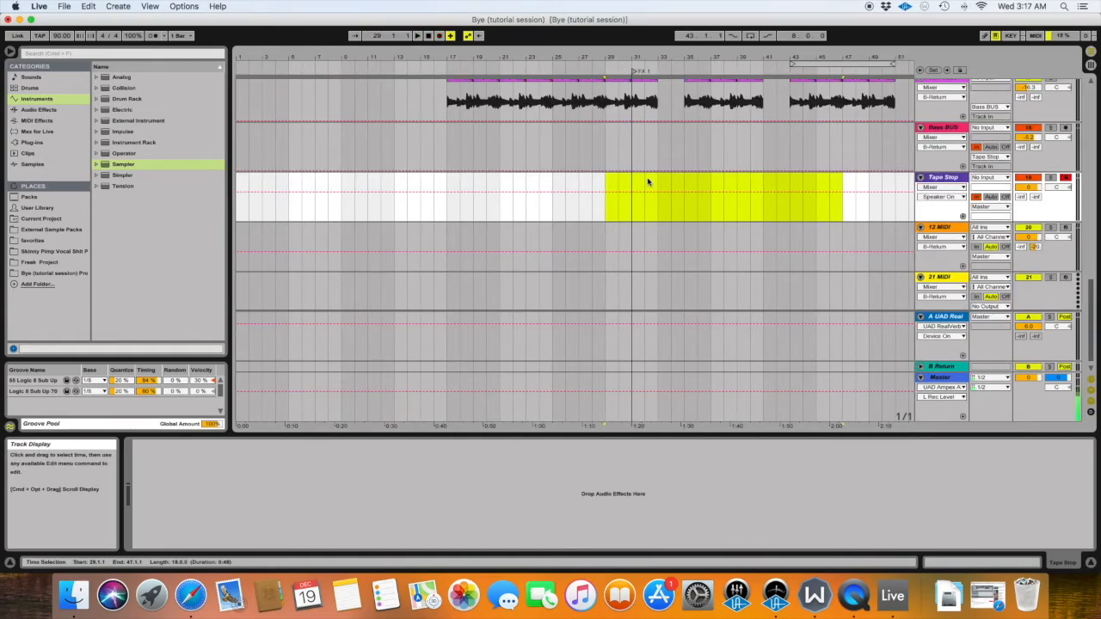
Check the reverb send and track routings, and route the output of the UAD RealVerb return to Tape Stop
scroll(648, 181, "right", 10)
scroll(648, 181, "up", 3)
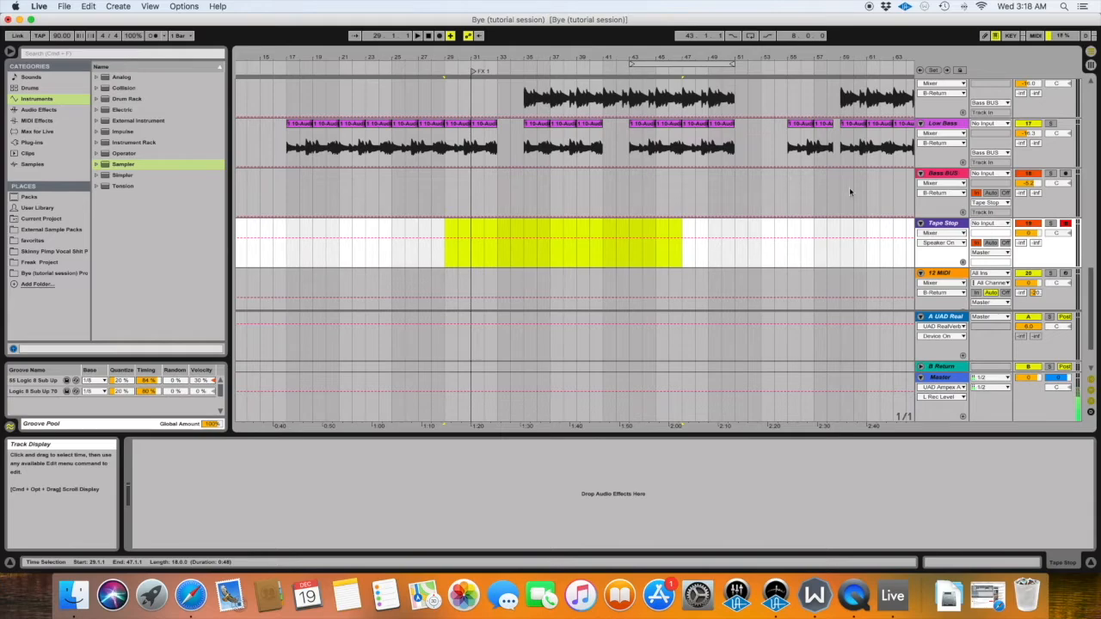
scroll(989, 168, "up", 10)
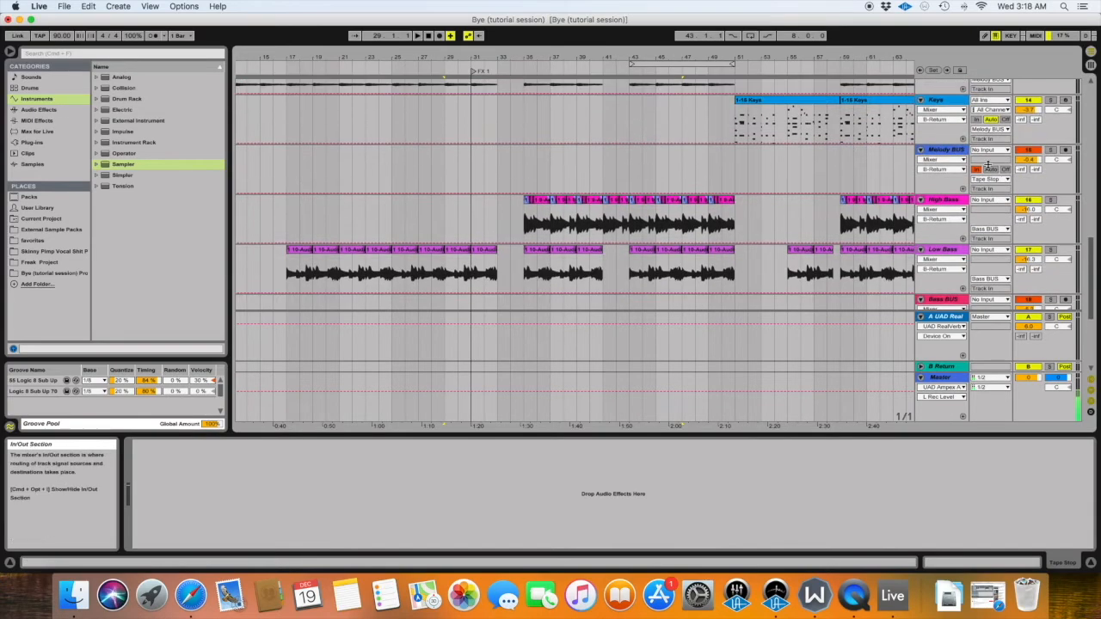
left_click(953, 318)
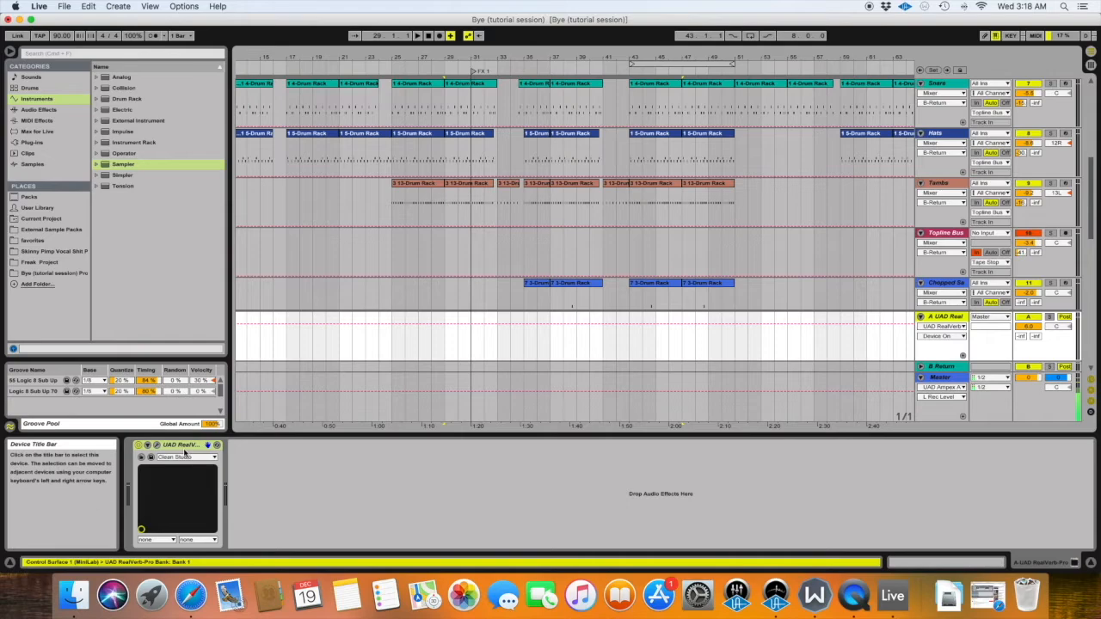
scroll(1024, 185, "up", 3)
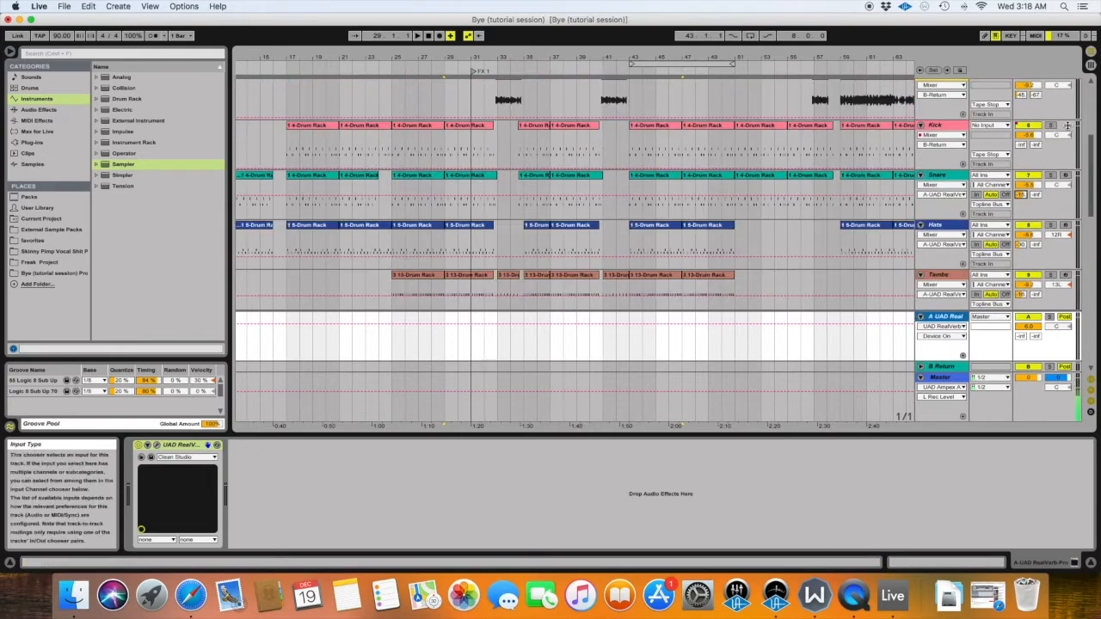
scroll(1011, 189, "down", 10)
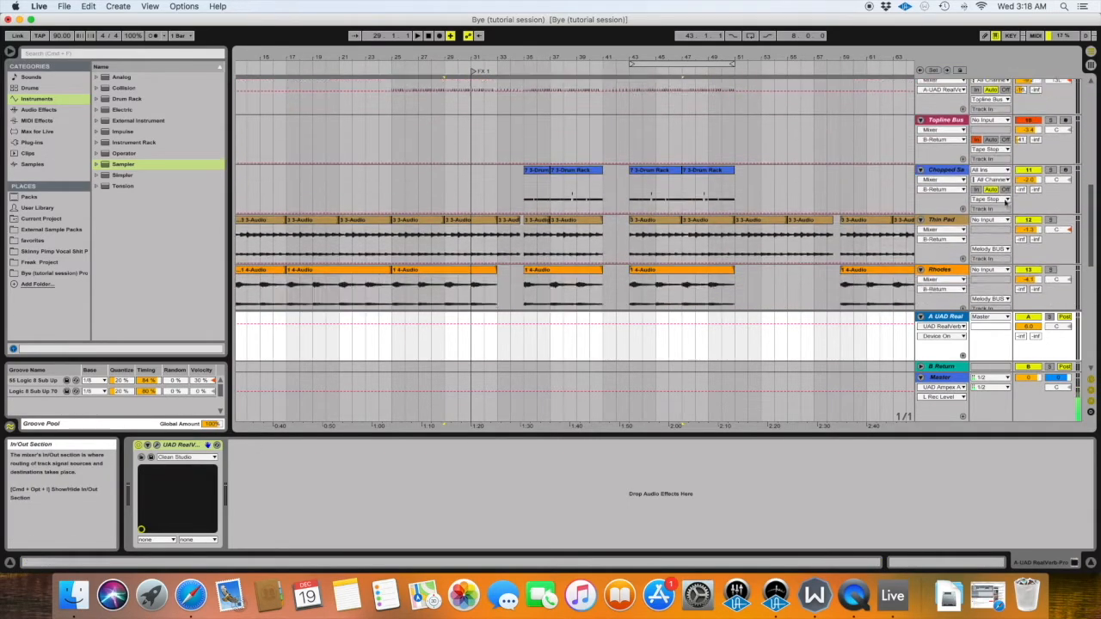
scroll(997, 129, "down", 10)
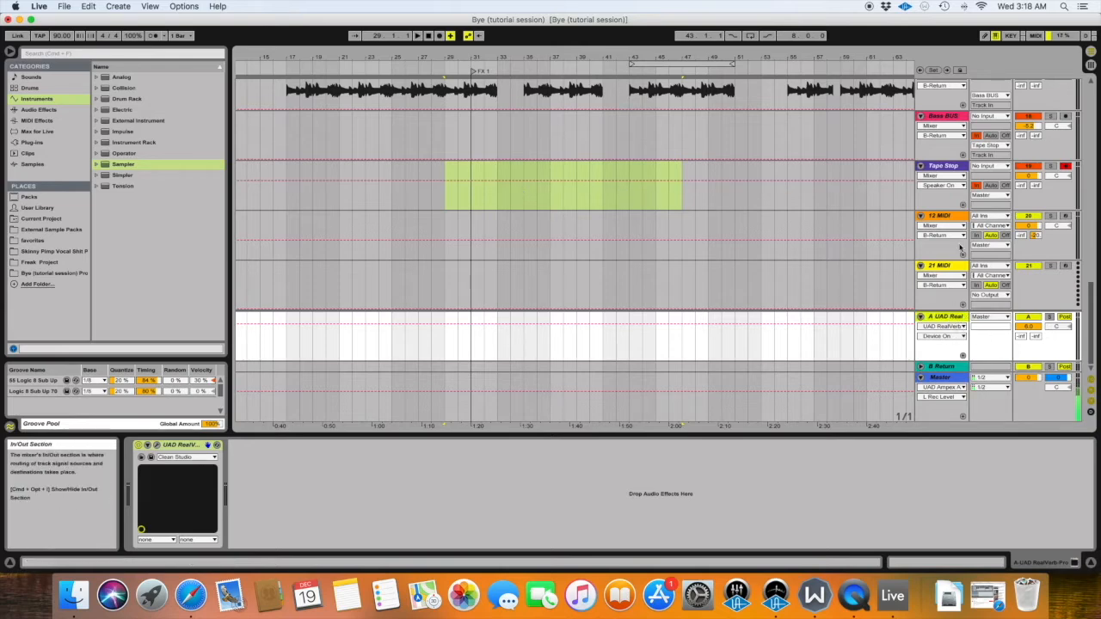
left_click(942, 166)
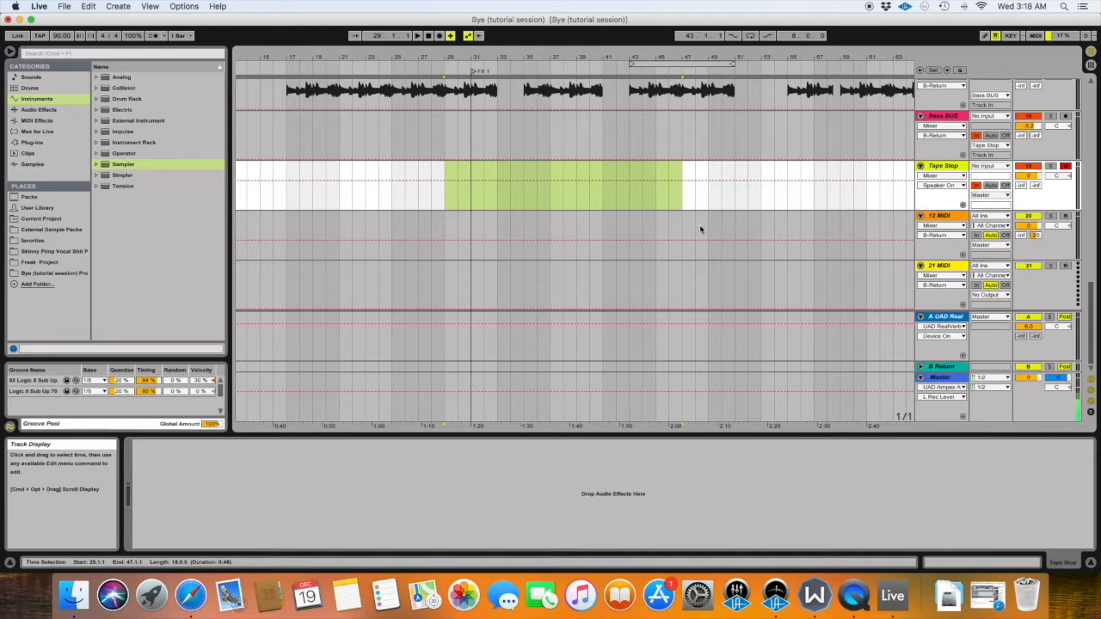
left_click(987, 319)
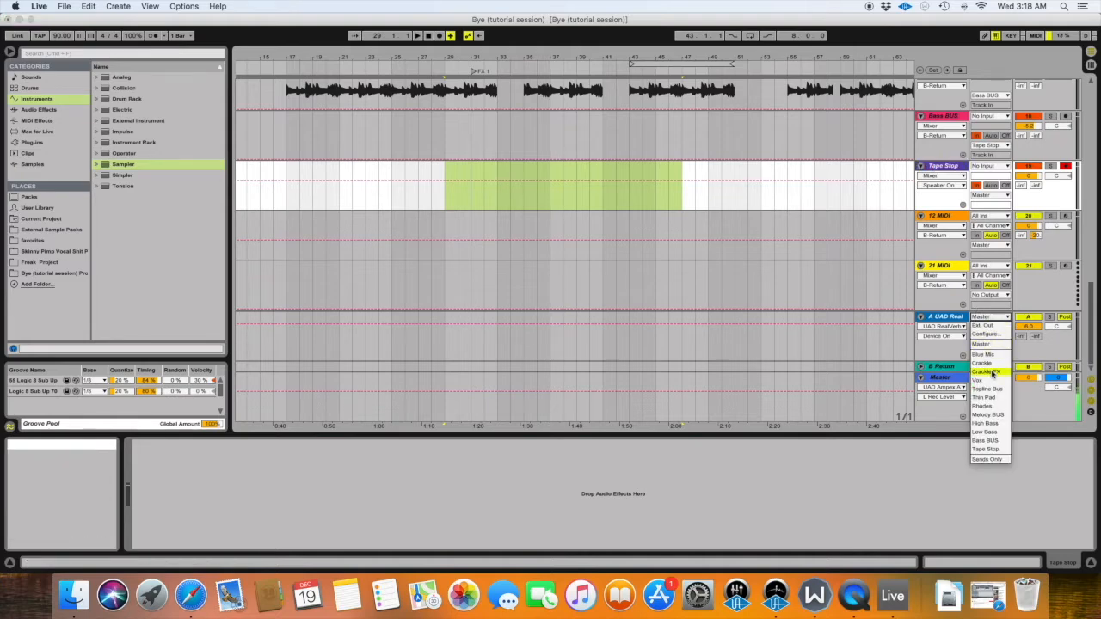
left_click(986, 450)
Record the full mix onto the Tape Stop track from the FX 1 locator at bar 31 to about bar 35
left_click(446, 190)
scroll(452, 192, "up", 3)
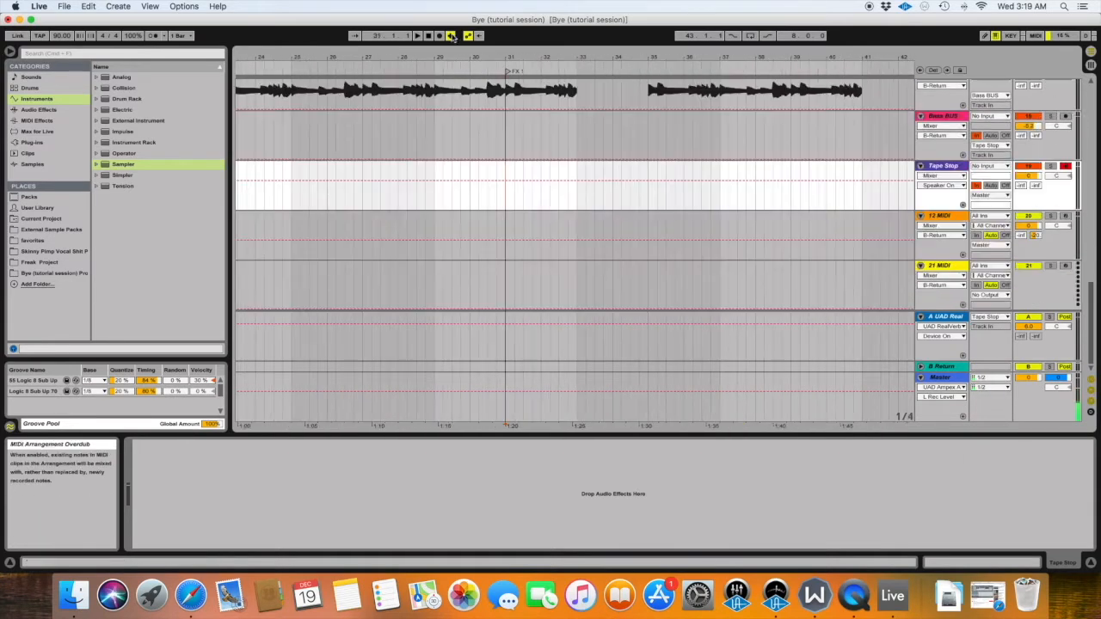
left_click(440, 36)
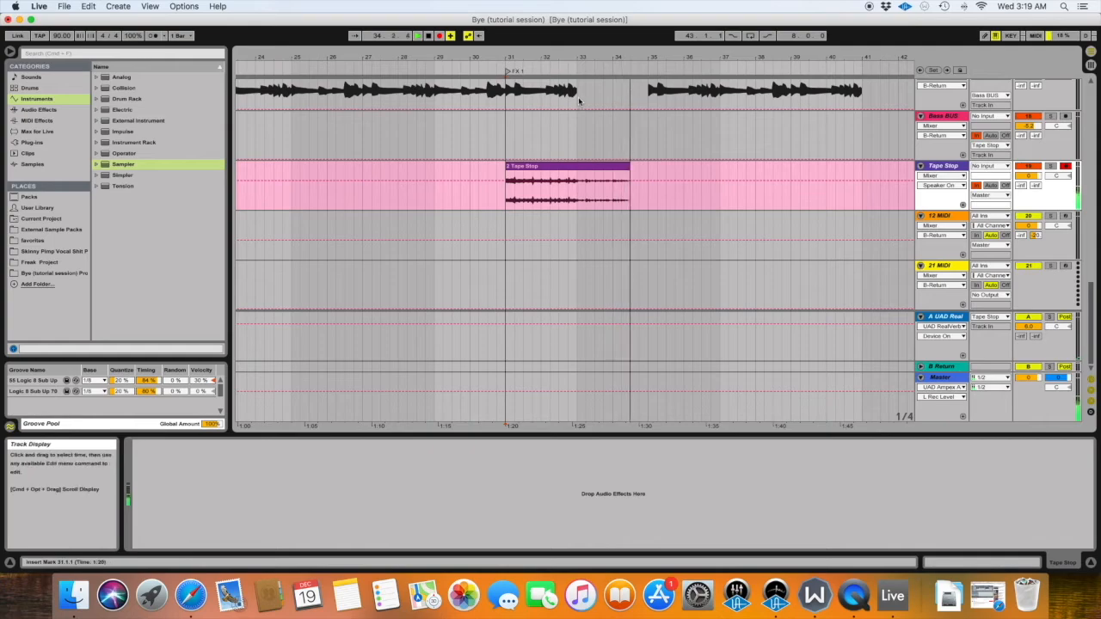
key("space")
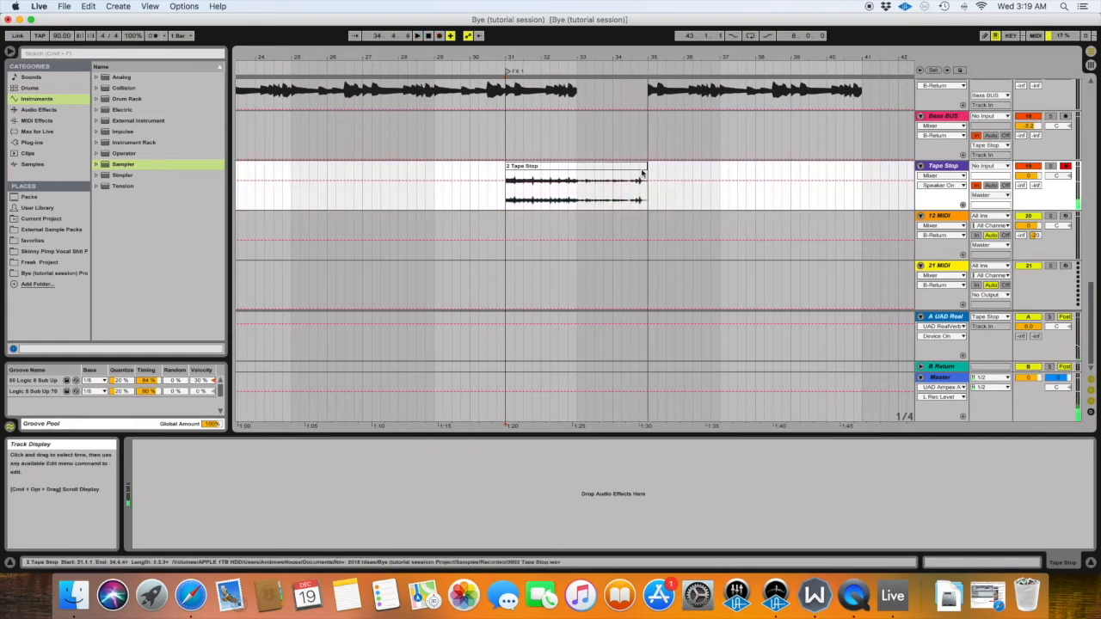
Play the song from bar 35 and examine the break around the second Vox clip for another effect spot
scroll(659, 175, "right", 3)
scroll(659, 175, "right", 5)
scroll(659, 174, "up", 15)
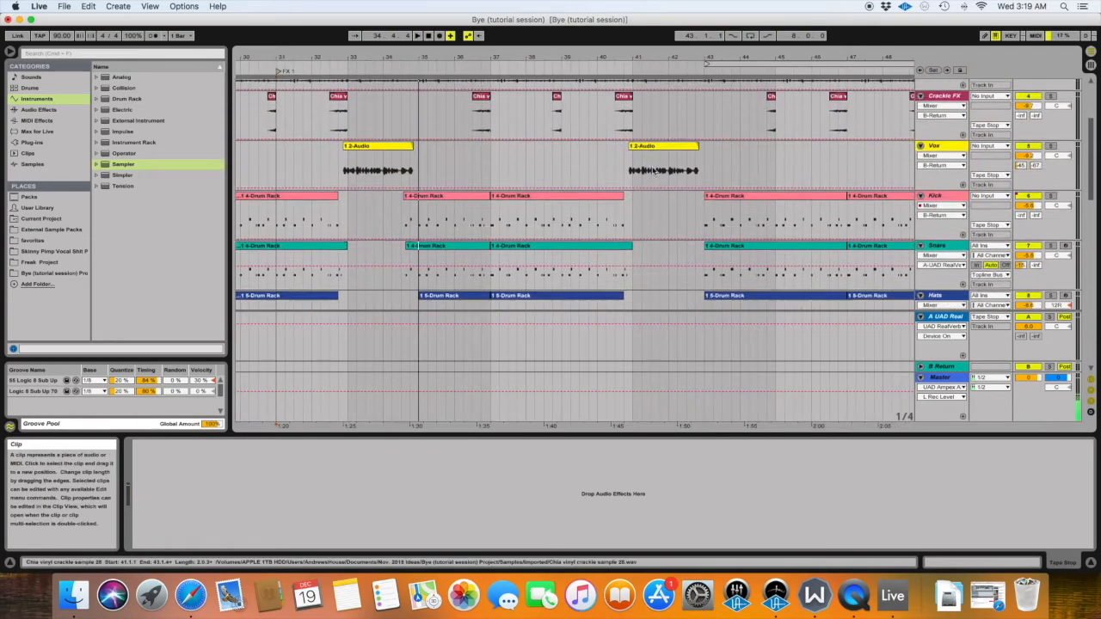
left_click(419, 65)
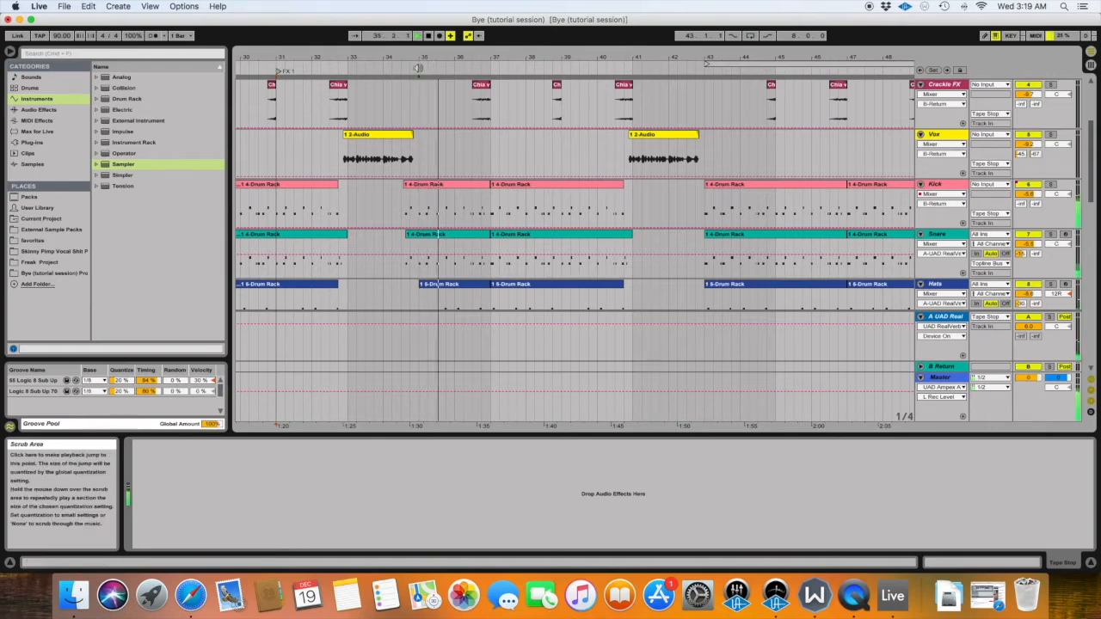
left_click(418, 144)
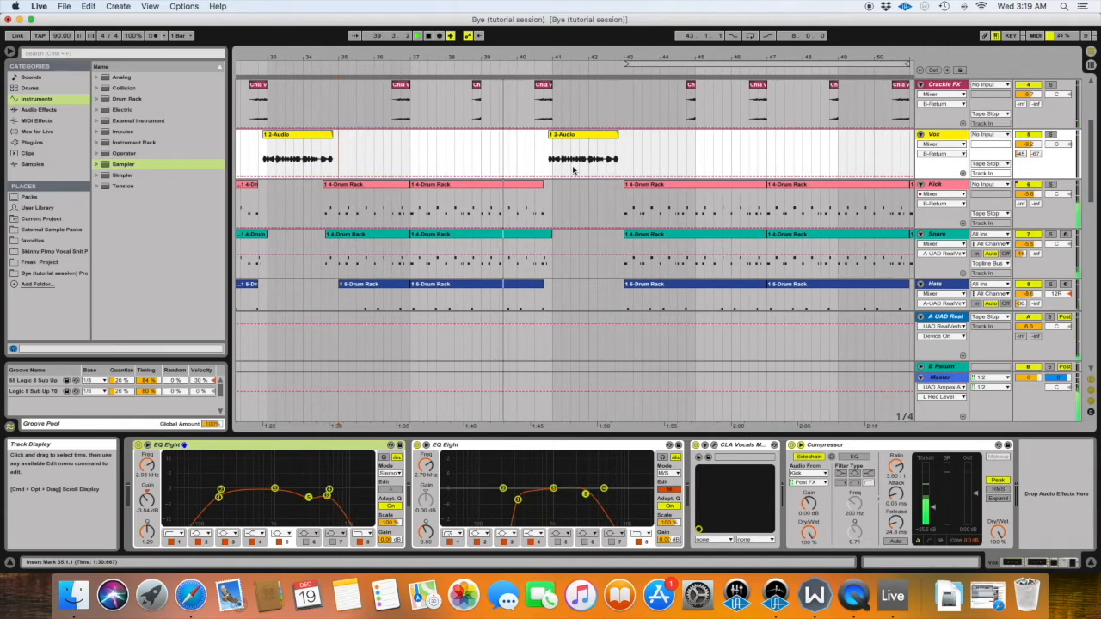
left_click_drag(527, 154, 552, 157)
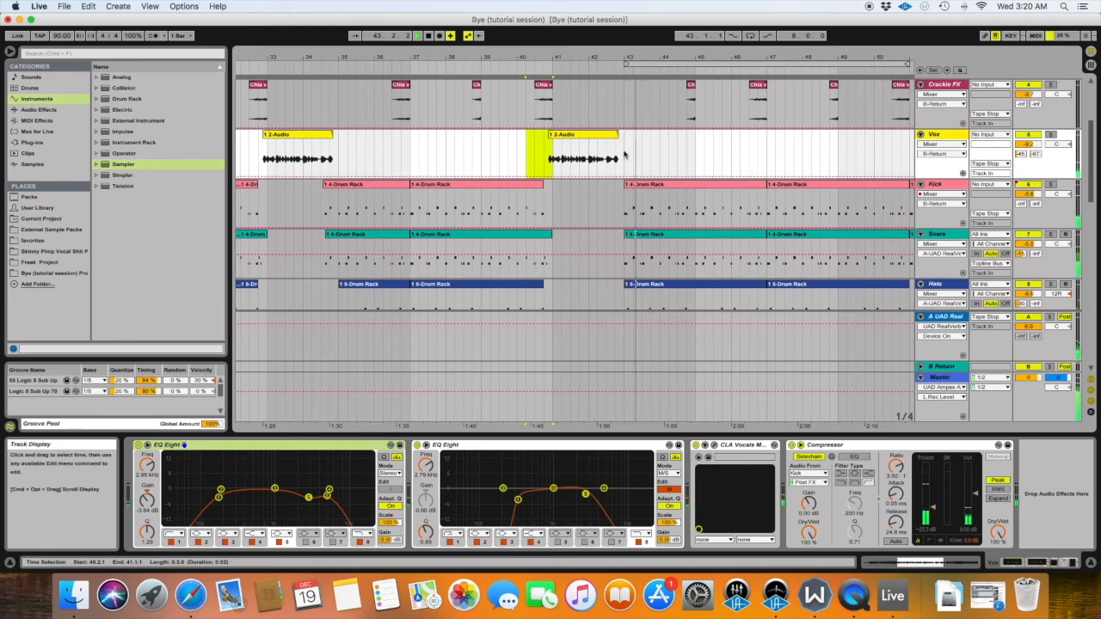
left_click_drag(622, 159, 613, 159)
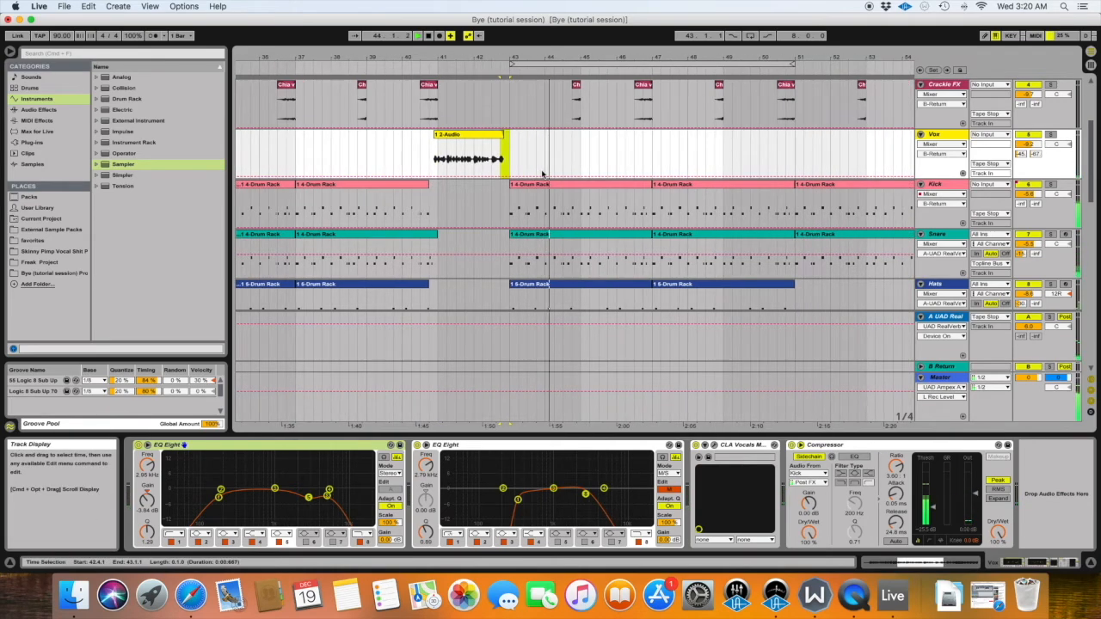
Record the full mix onto the Tape Stop track from bar 40 to about bar 44, covering the break under the second Vox clip
scroll(542, 174, "right", 2)
scroll(542, 174, "left", 9)
scroll(542, 174, "up", 1)
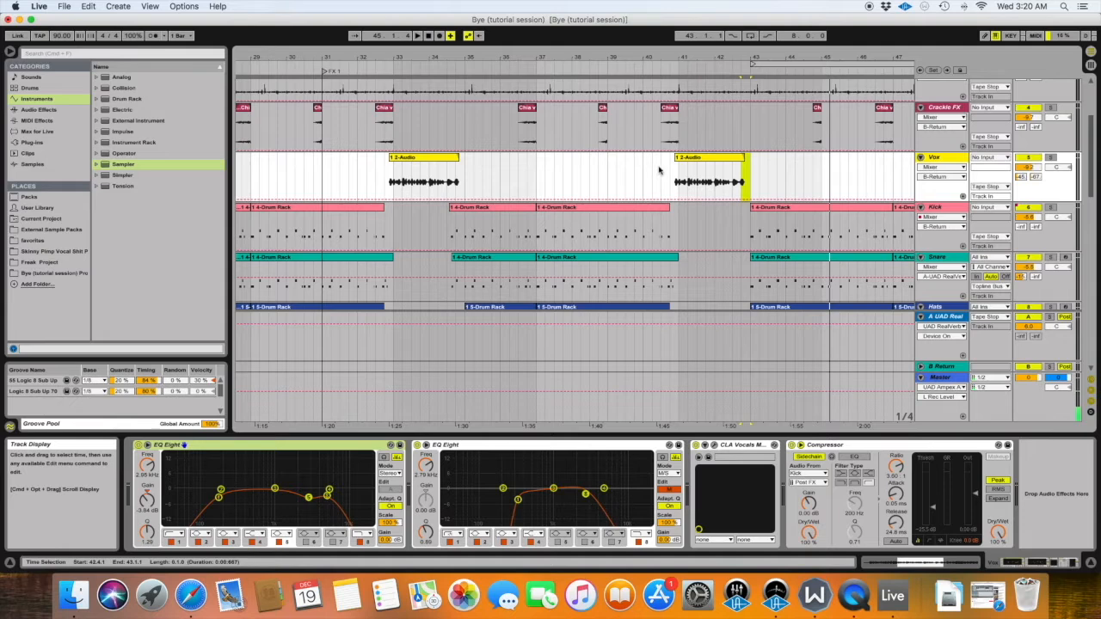
left_click_drag(661, 173, 645, 177)
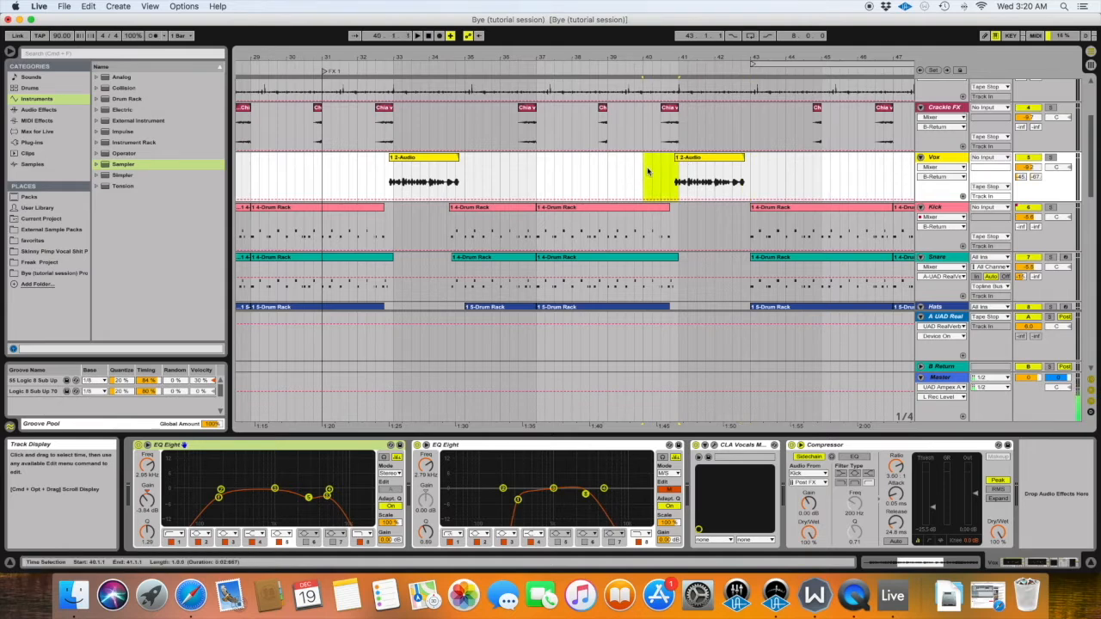
scroll(648, 172, "right", 5)
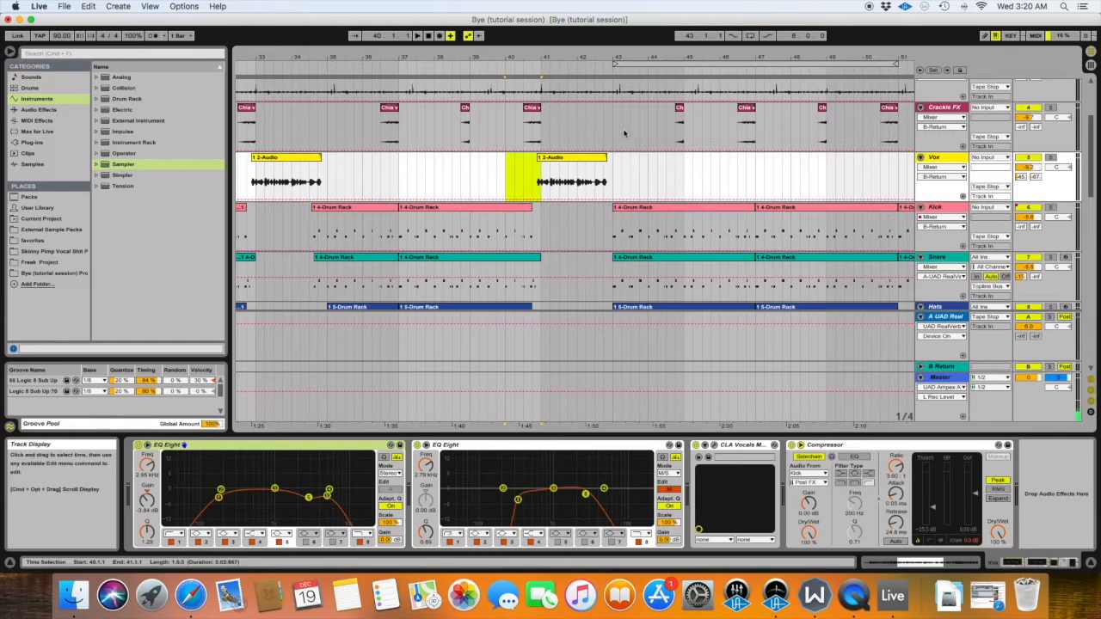
left_click_drag(622, 175, 595, 181)
scroll(598, 173, "down", 6)
scroll(598, 173, "down", 3)
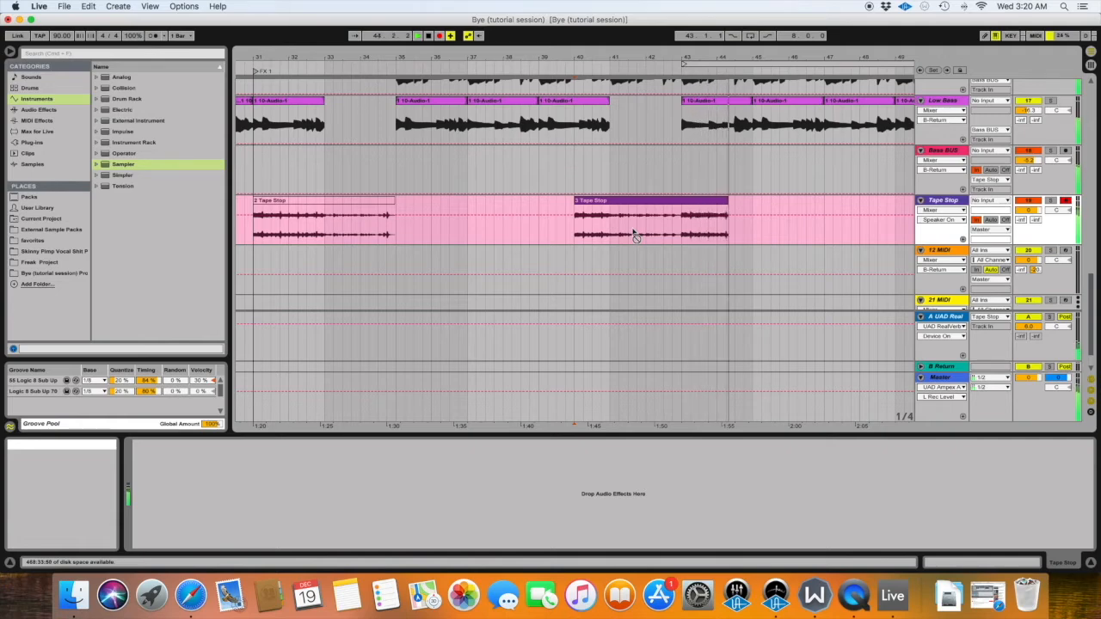
key("space")
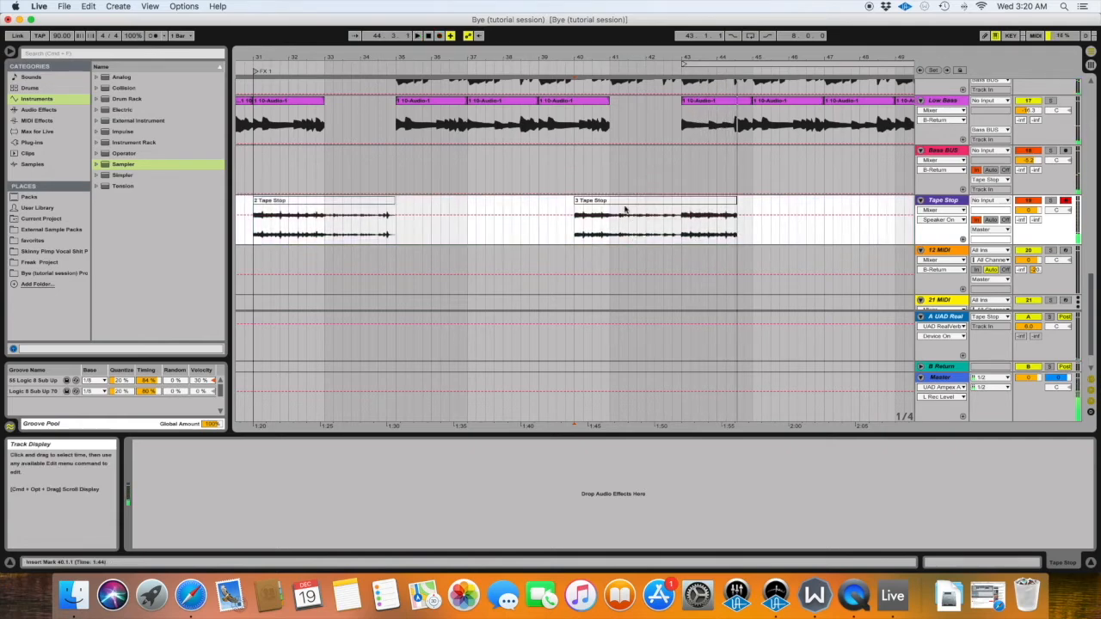
Play the song from about bar 46 and examine the break between the two following Vox clips, near bar 58, for another effect spot
scroll(626, 209, "right", 5)
scroll(625, 209, "up", 10)
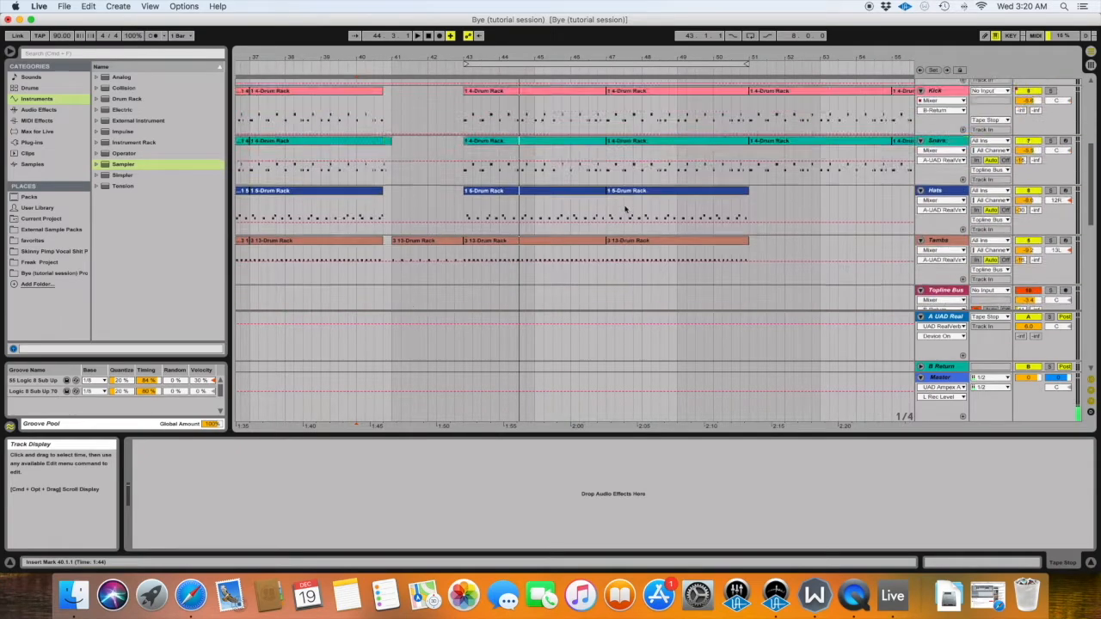
scroll(625, 209, "up", 5)
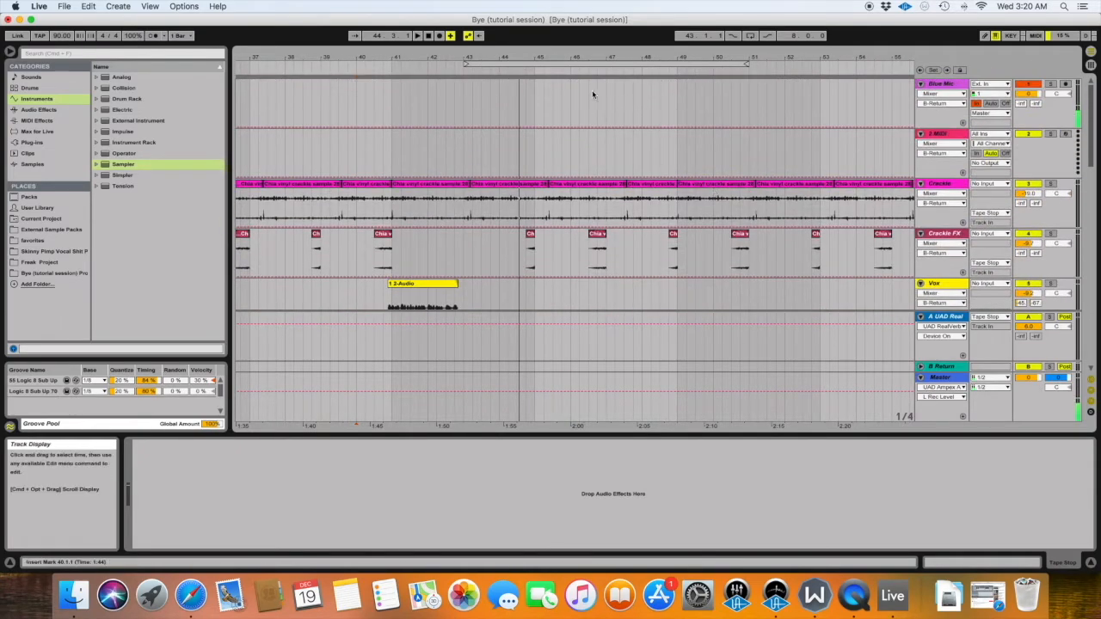
scroll(622, 98, "left", 1)
scroll(582, 192, "down", 5)
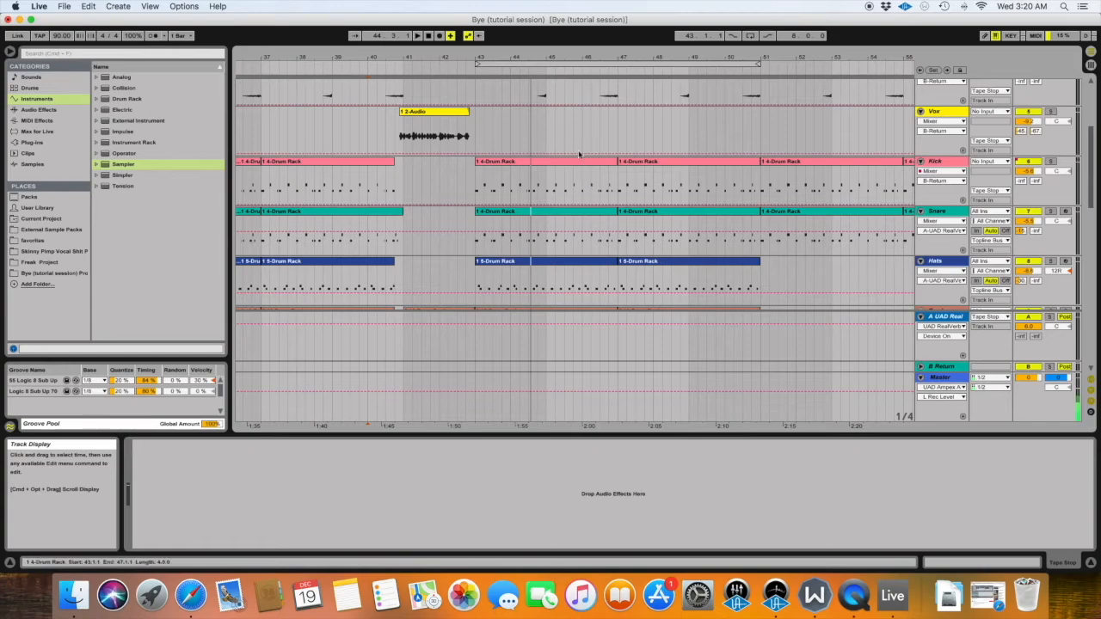
left_click(607, 138)
key("space")
scroll(678, 142, "right", 5)
scroll(677, 142, "down", 3)
scroll(677, 142, "right", 4)
scroll(676, 141, "up", 3)
scroll(676, 141, "up", 2)
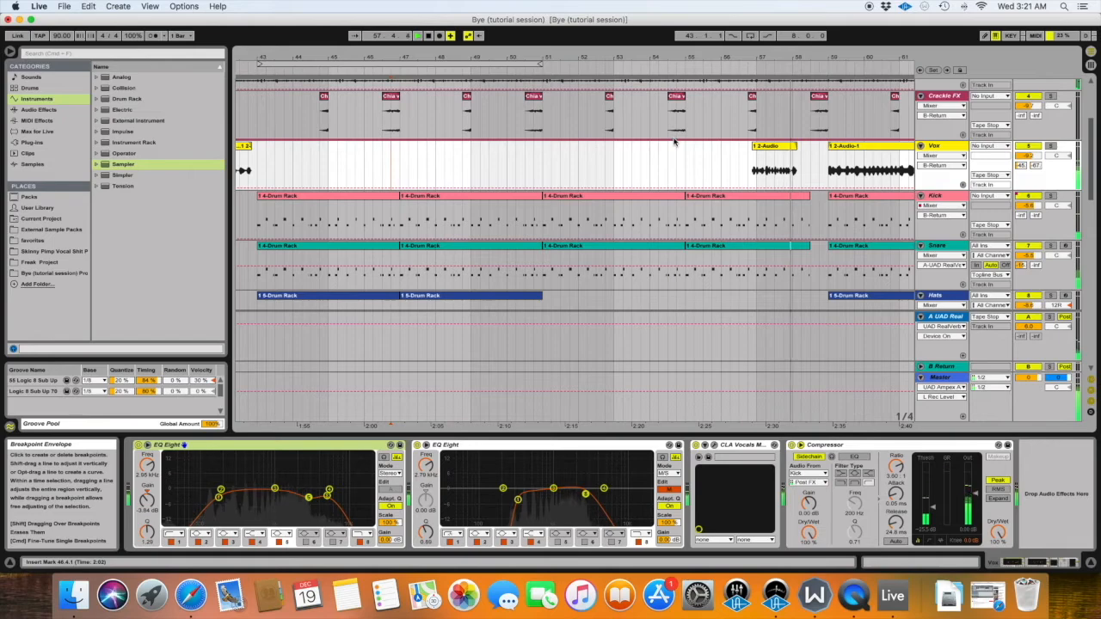
scroll(675, 142, "right", 3)
scroll(675, 143, "up", 1)
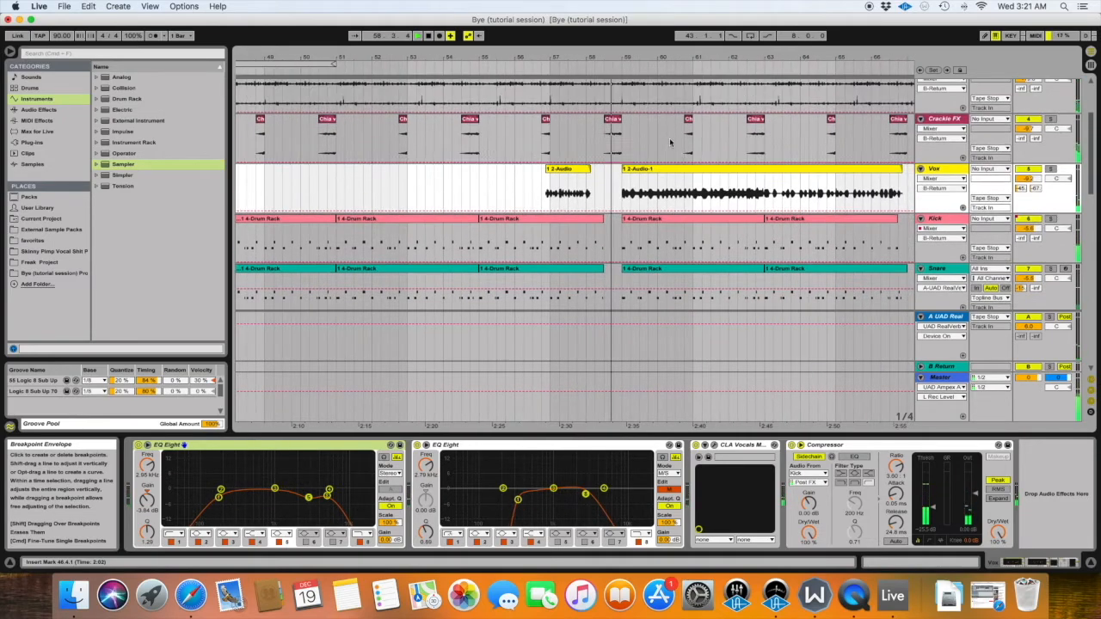
scroll(606, 151, "right", 1)
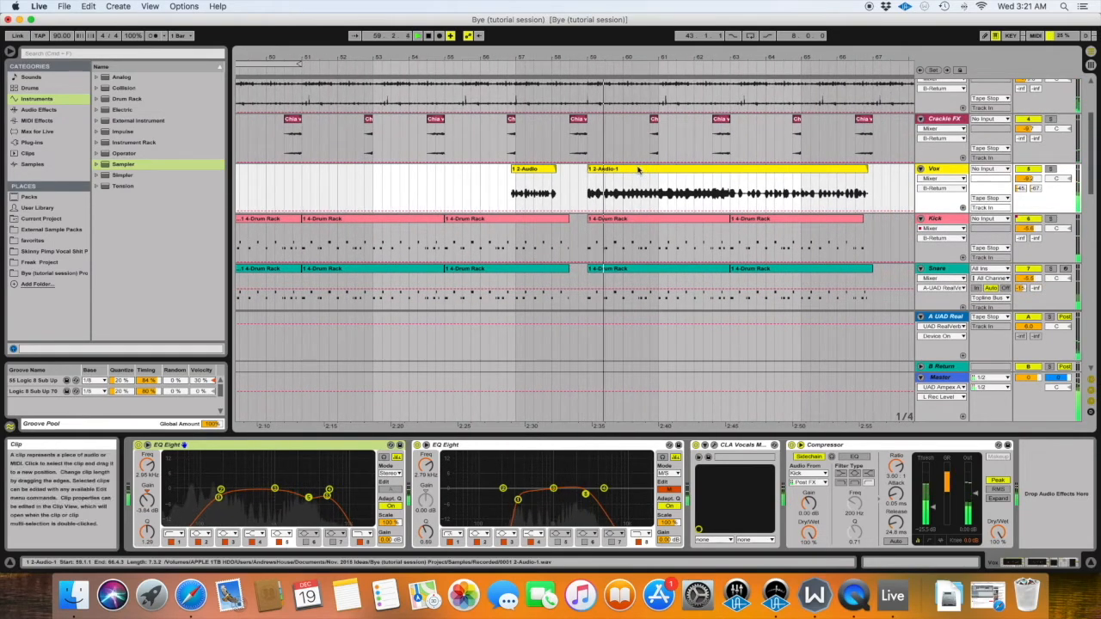
scroll(594, 181, "down", 5)
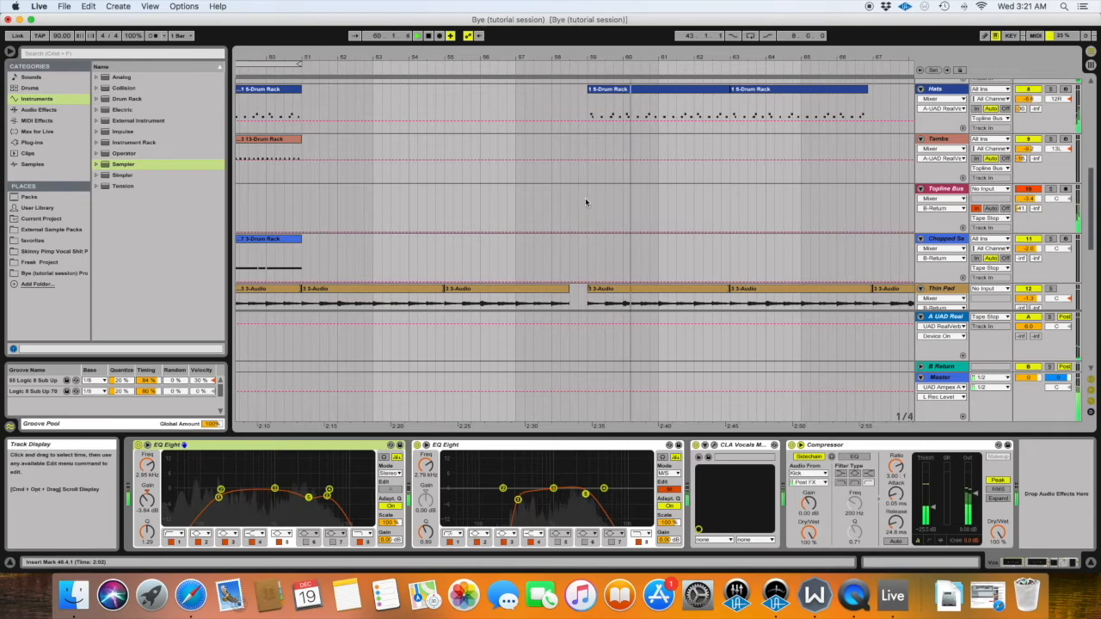
key("space")
scroll(478, 156, "left", 1)
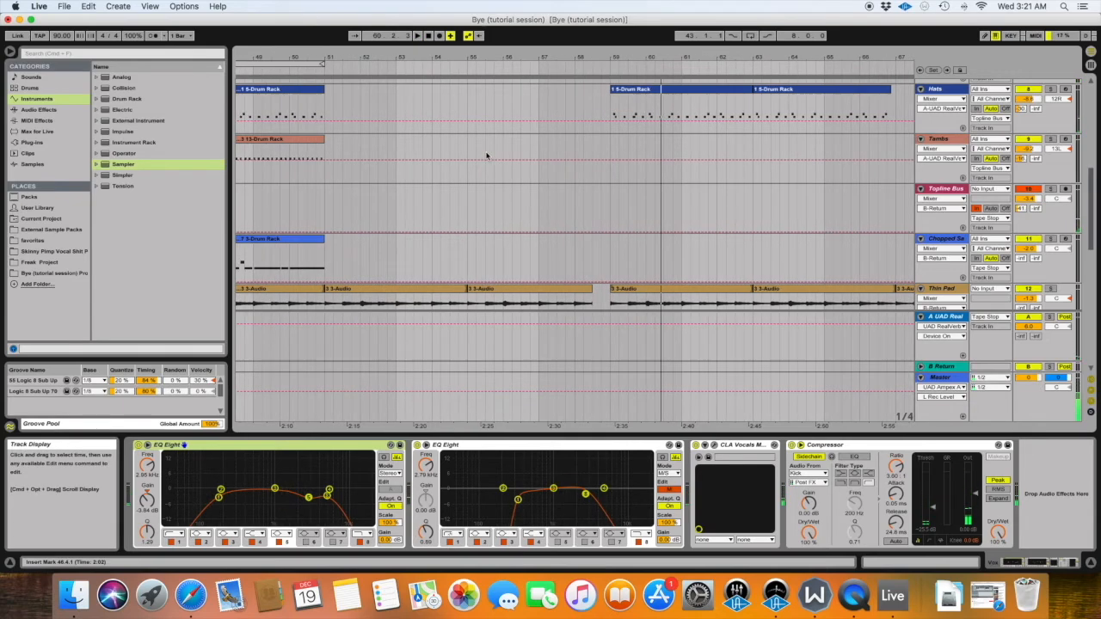
Record the full mix onto the Tape Stop track from bar 55 to about bar 61, across the break before bar 59
left_click(505, 155)
scroll(505, 155, "up", 7)
scroll(505, 155, "down", 8)
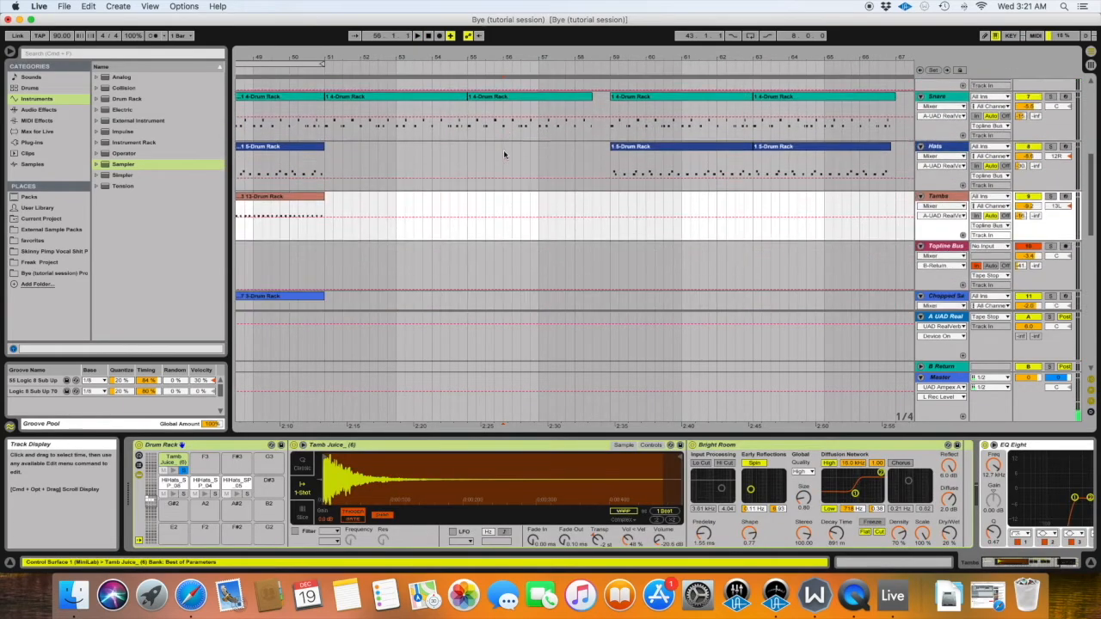
scroll(505, 155, "left", 1)
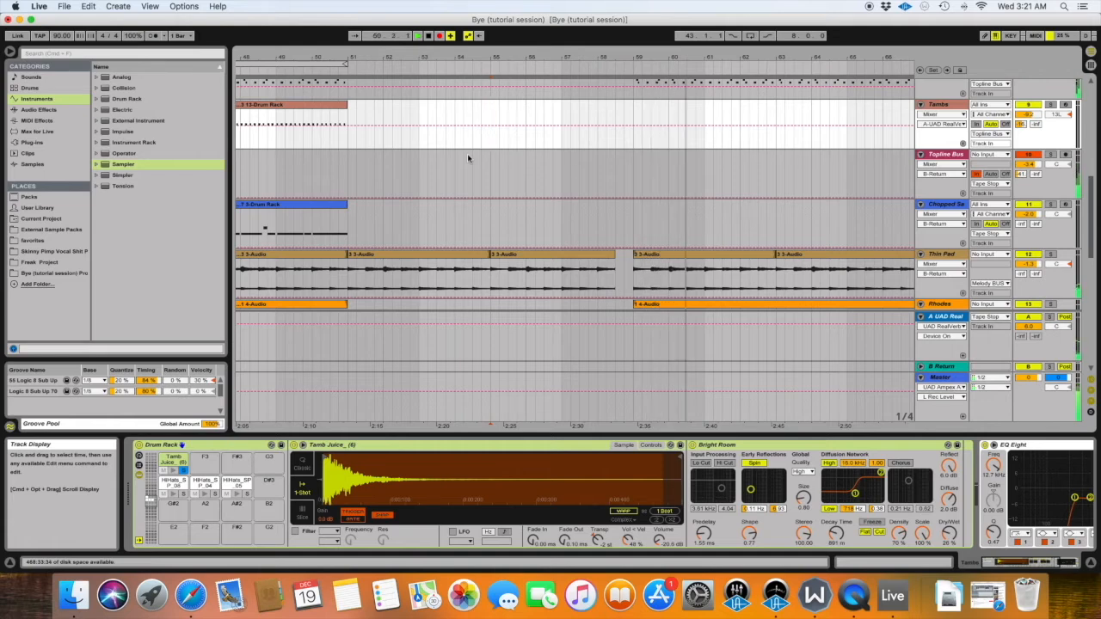
key("space")
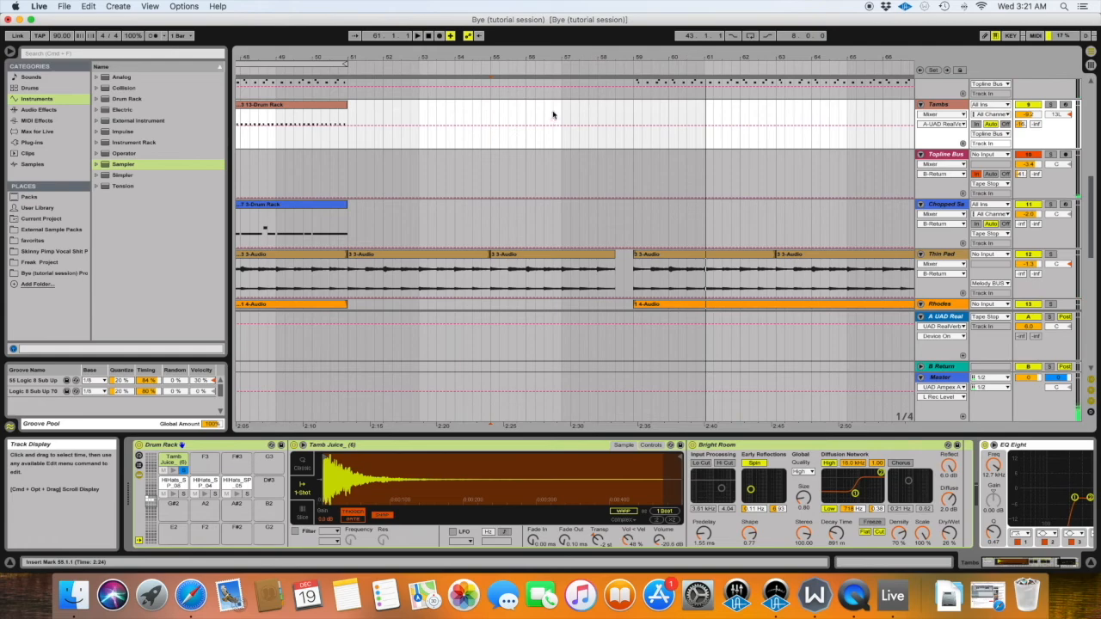
Select the Melody BUS track and move its UAD 1176LN plug-in window clear of the arrangement's upper tracks
scroll(580, 125, "down", 10)
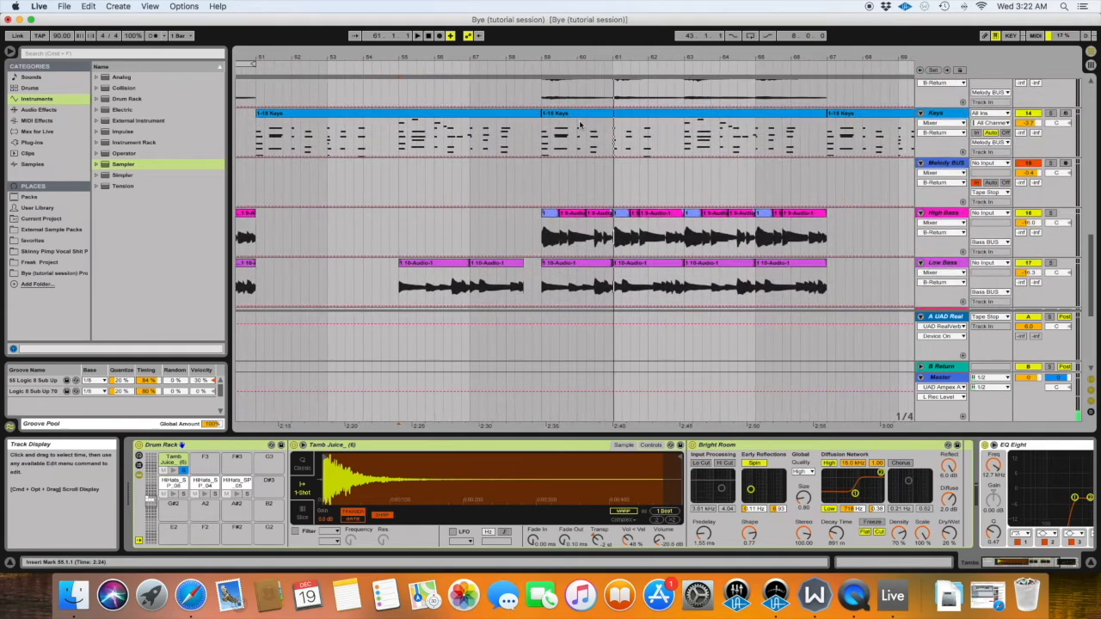
left_click(560, 166)
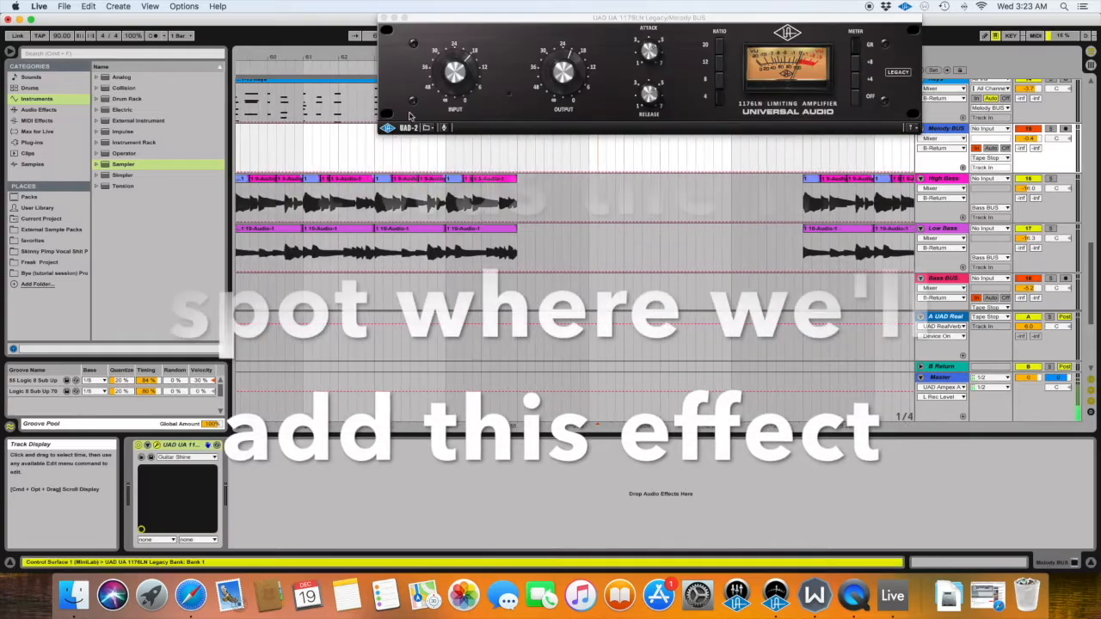
left_click_drag(458, 18, 531, 347)
scroll(544, 165, "right", 3)
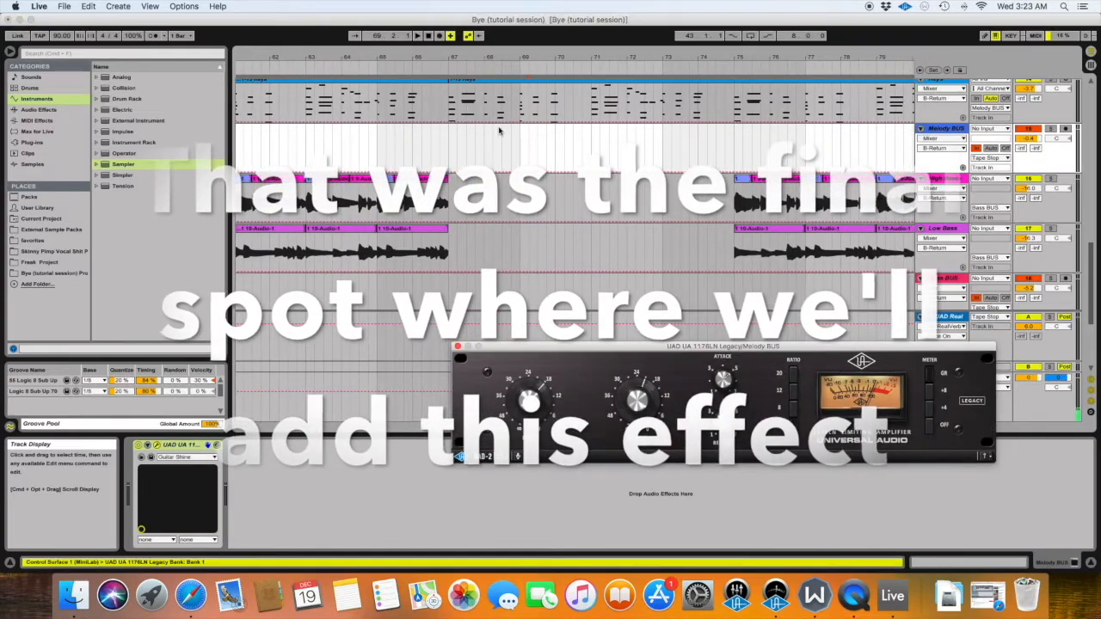
Set the Tape Stop track's monitoring to Auto and open the recorded clip at the FX 1 locator in the sample editor
scroll(469, 151, "left", 5)
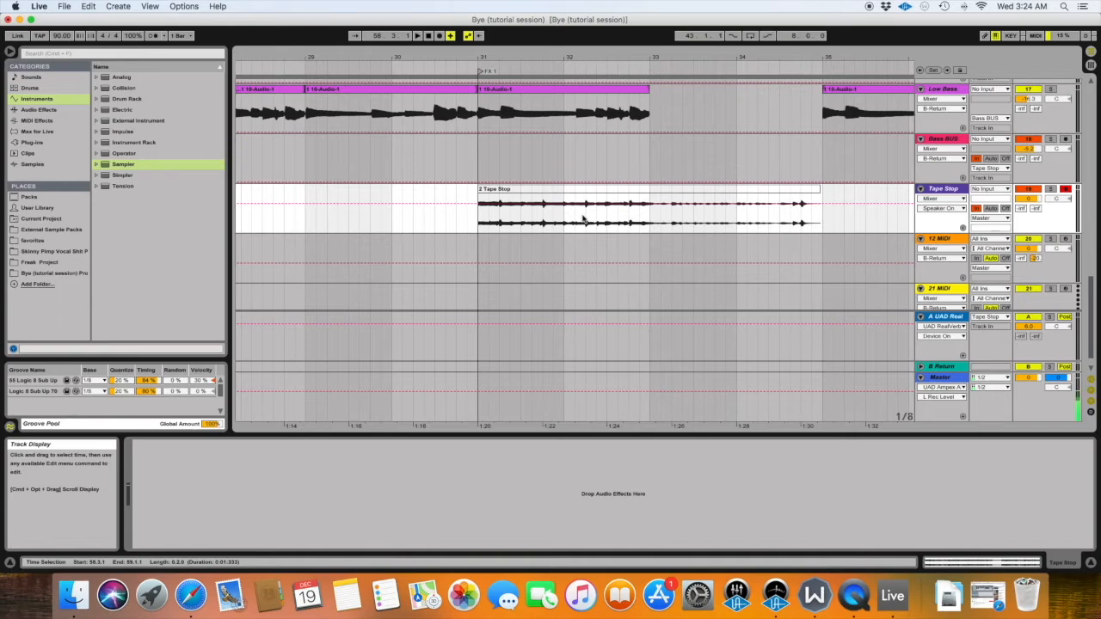
scroll(584, 221, "up", 1)
scroll(602, 198, "down", 2)
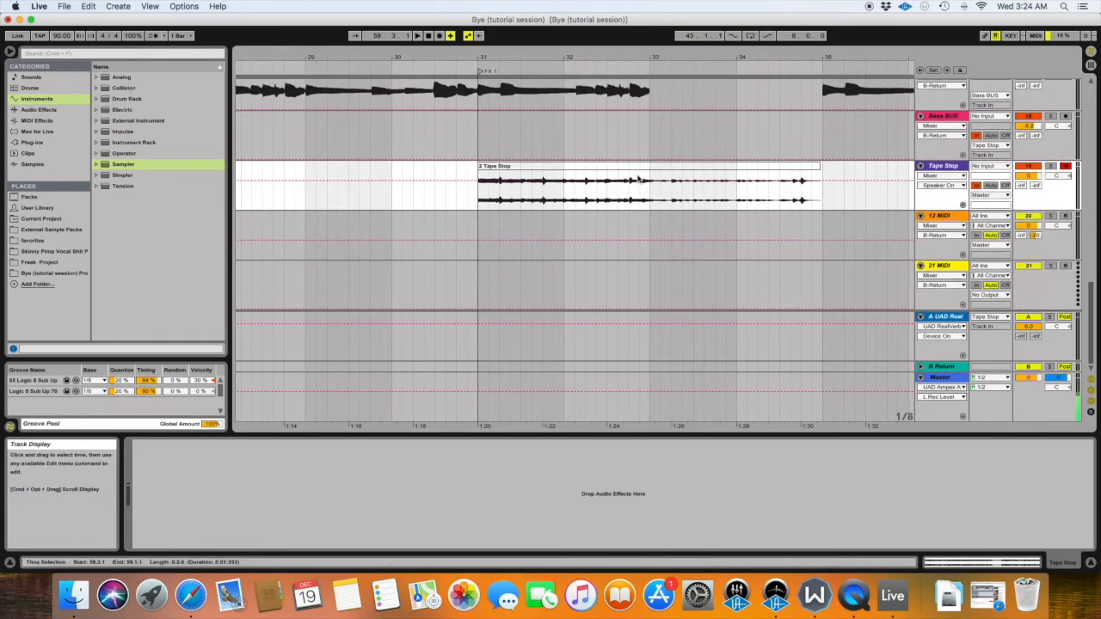
scroll(639, 179, "up", 2)
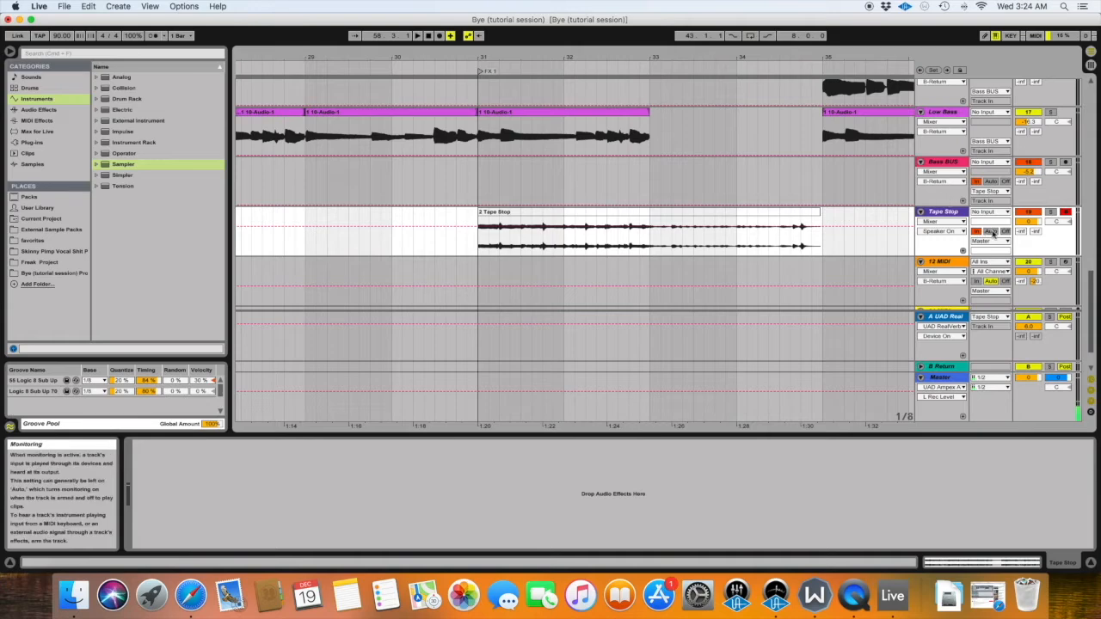
left_click(579, 214)
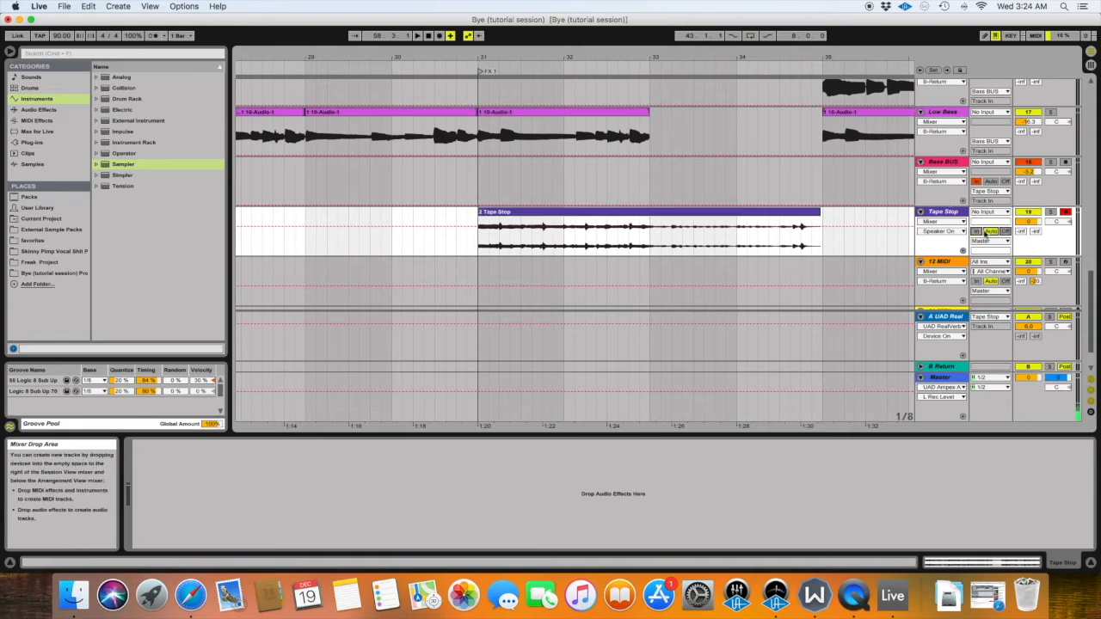
double_click(578, 214)
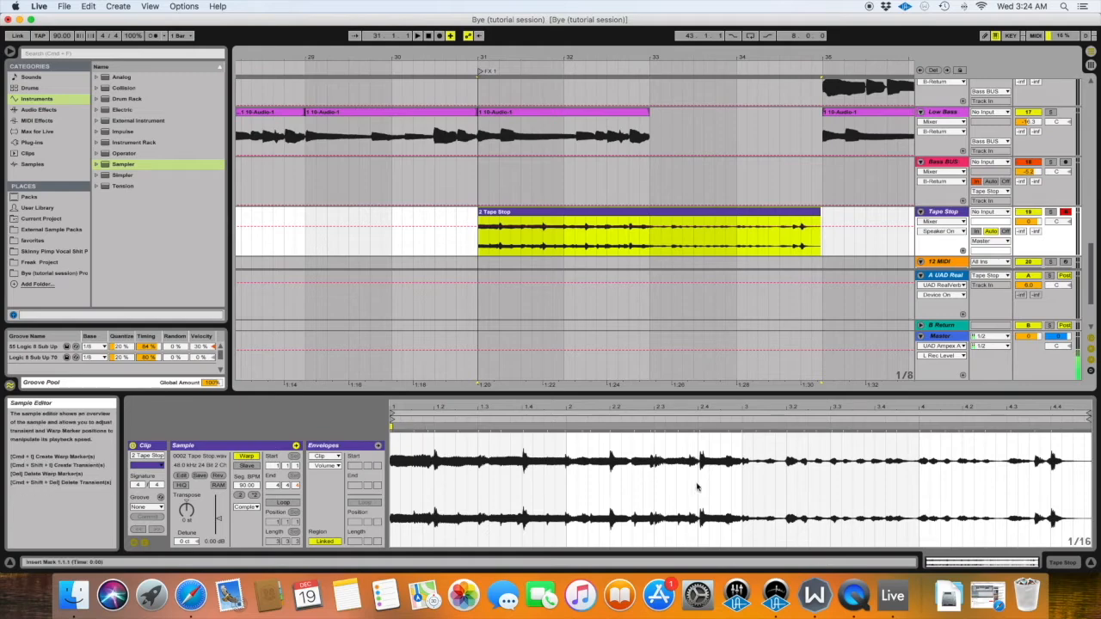
Compare the FX 1 recording with the Vox and drum clips and mark out bar 32 to bar 33 in it
scroll(564, 177, "up", 10)
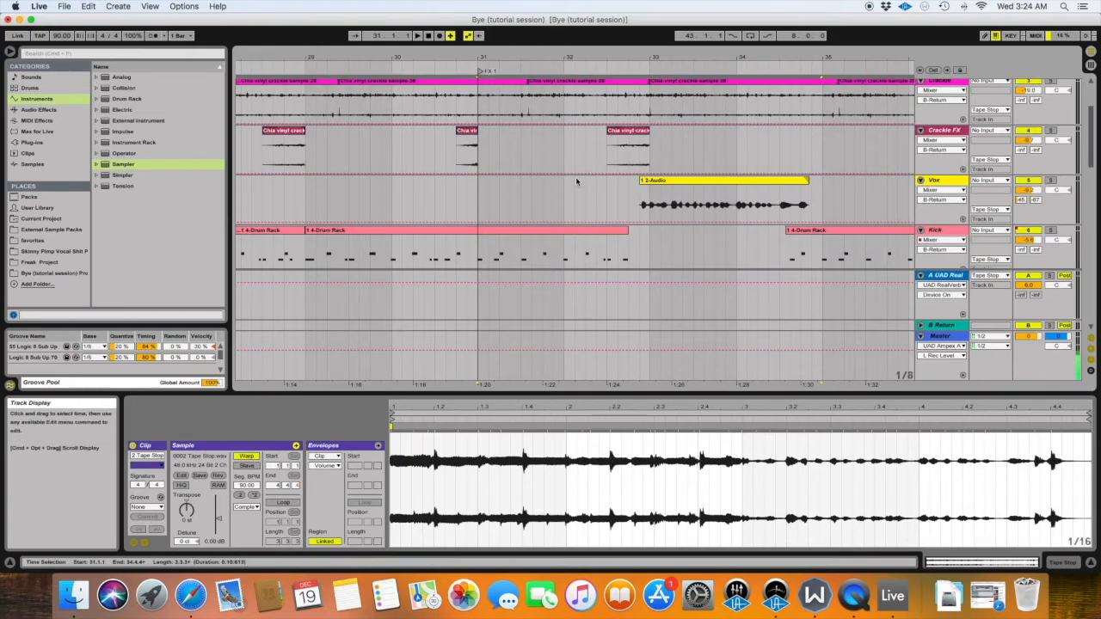
scroll(581, 183, "down", 10)
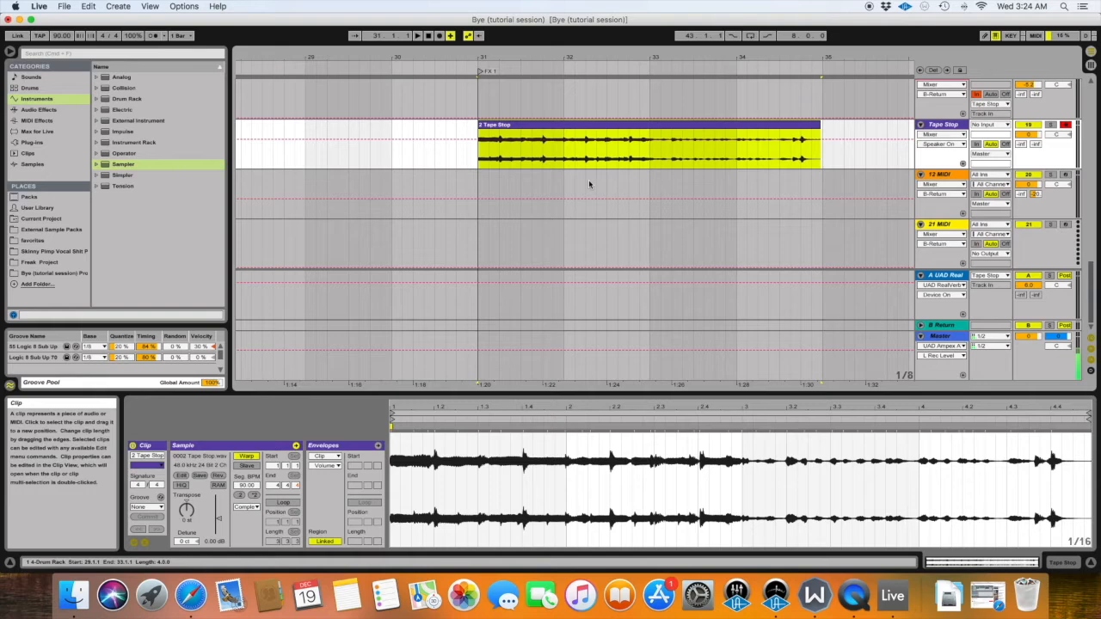
left_click_drag(650, 157, 568, 156)
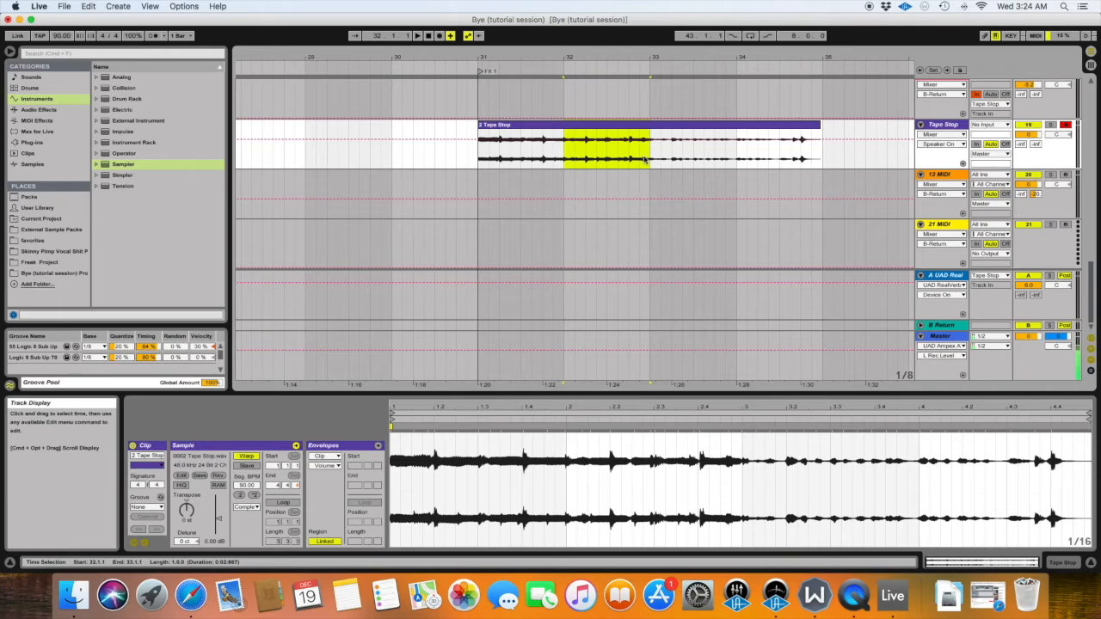
scroll(645, 159, "up", 2)
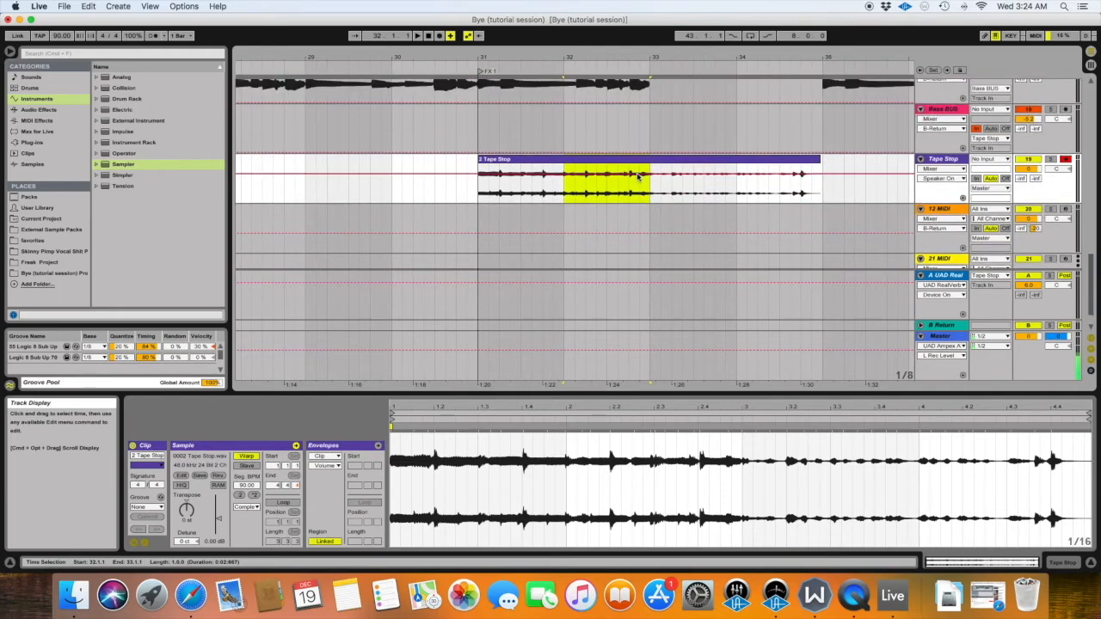
left_click_drag(652, 195, 564, 188)
scroll(564, 164, "down", 2)
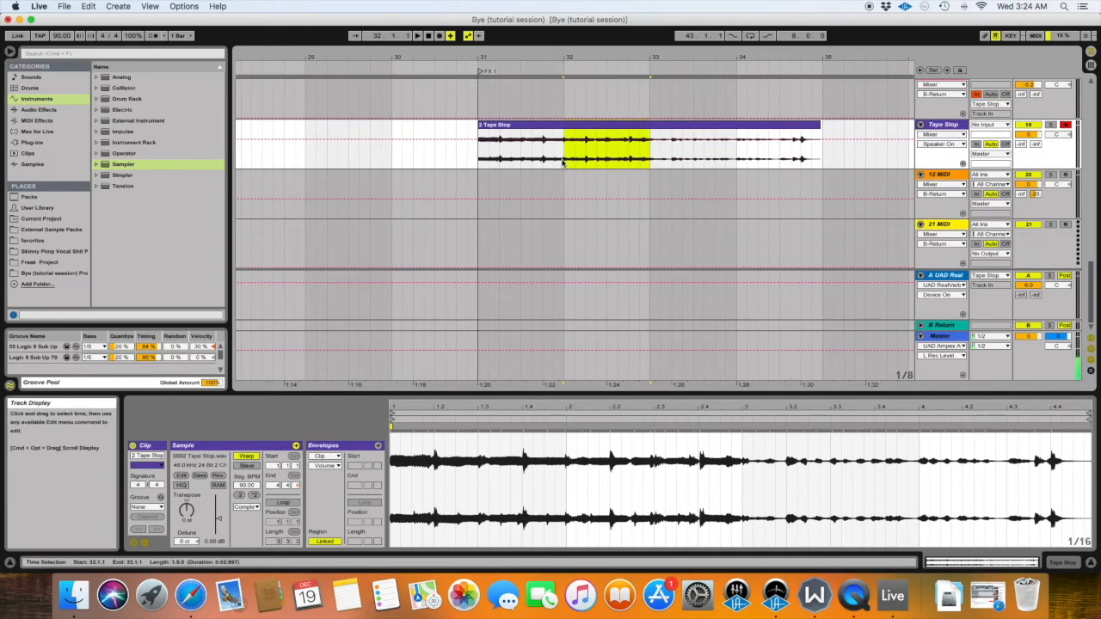
left_click(563, 163)
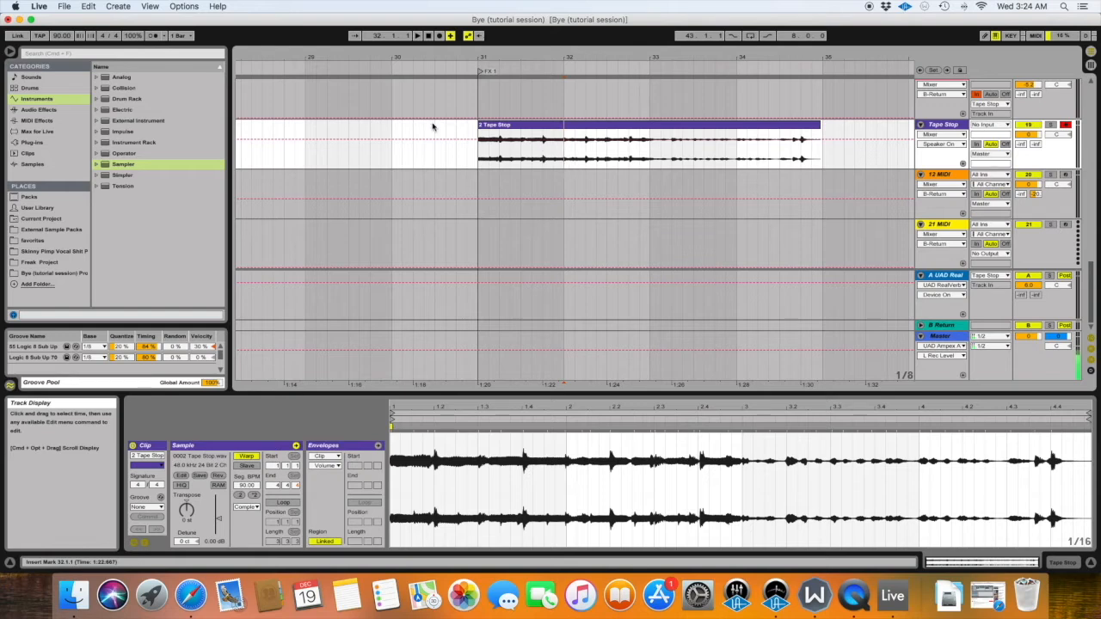
Try trimming both ends of the FX 1 recording to bars 32 and 33, and undo the trims
left_click_drag(479, 129, 564, 129)
left_click_drag(819, 128, 652, 135)
key("super+z")
key("super+z")
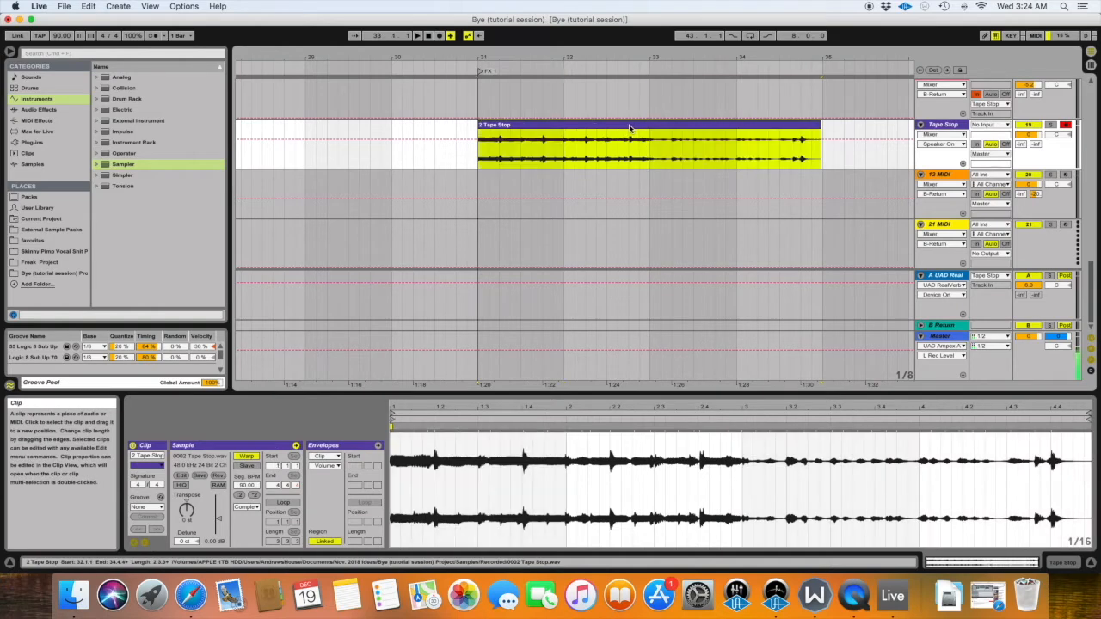
Split the FX 1 recording on the Tape Stop track at bars 32 and 33, and delete the pieces before and after that bar
left_click_drag(575, 153, 674, 153)
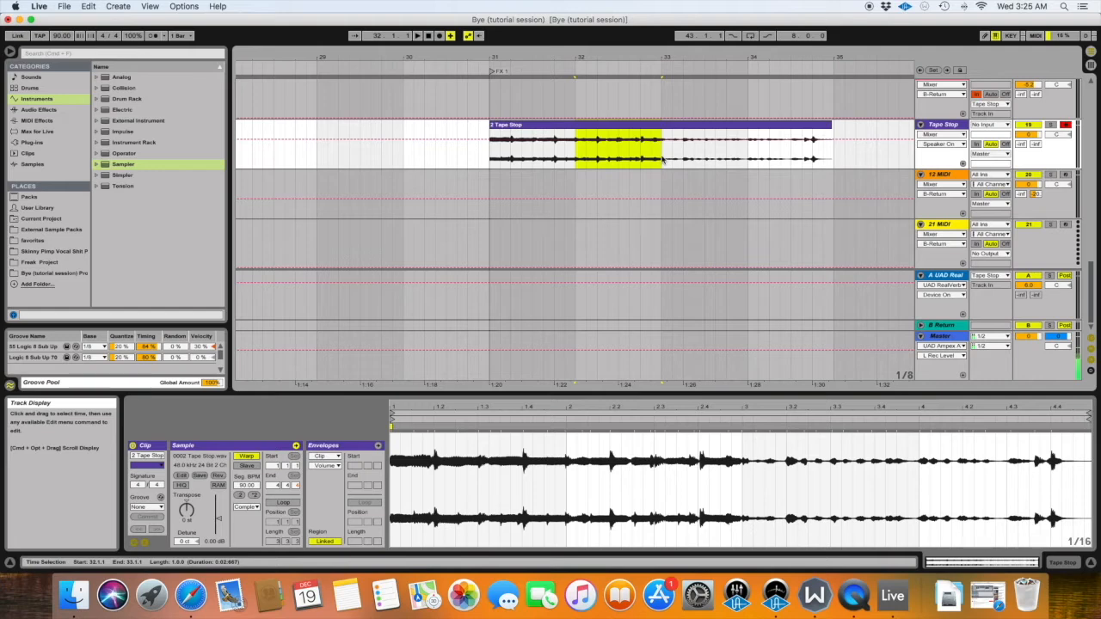
key("super+e")
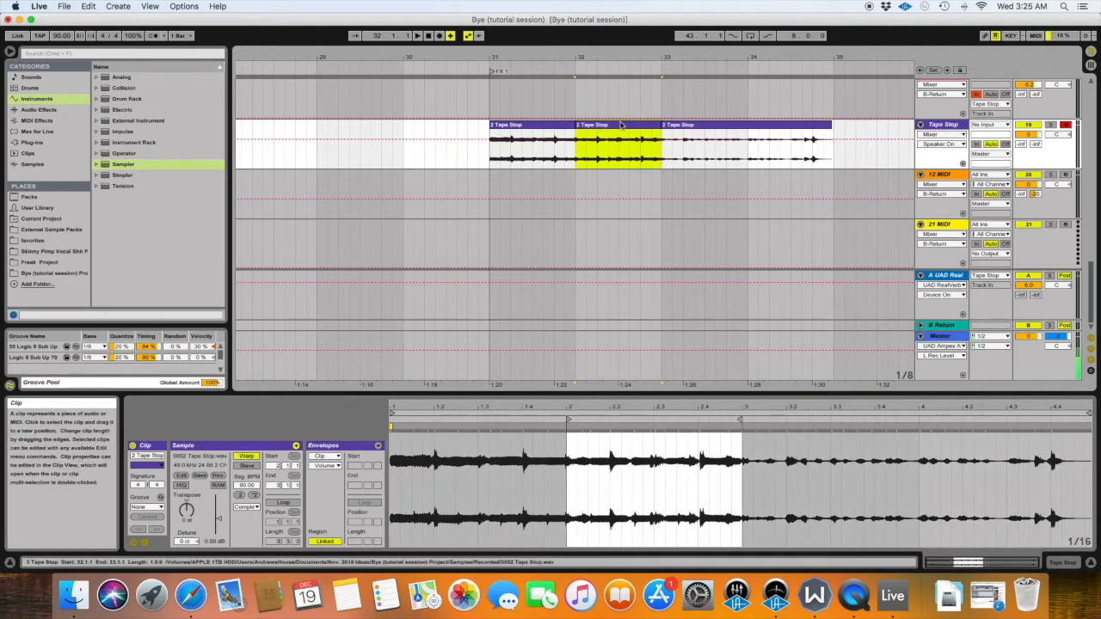
left_click(697, 129)
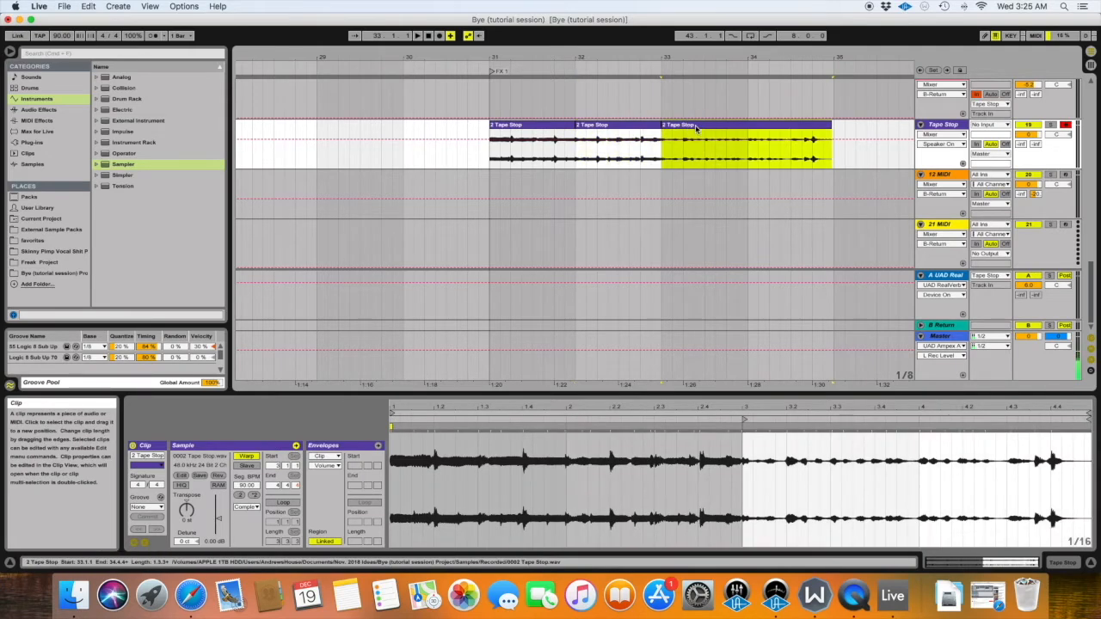
key("Delete")
left_click(553, 126)
key("Delete")
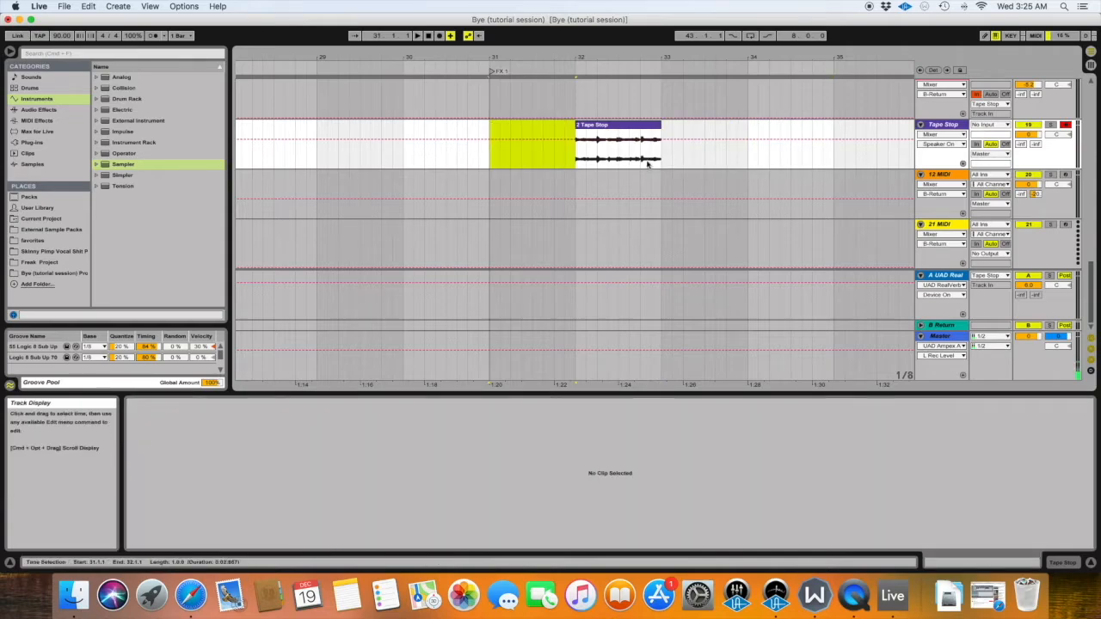
Delete the clip material between bars 32 and 33 on every track from Blue Mic down to Low Bass
scroll(648, 163, "up", 4)
scroll(648, 164, "down", 2)
scroll(643, 212, "up", 3)
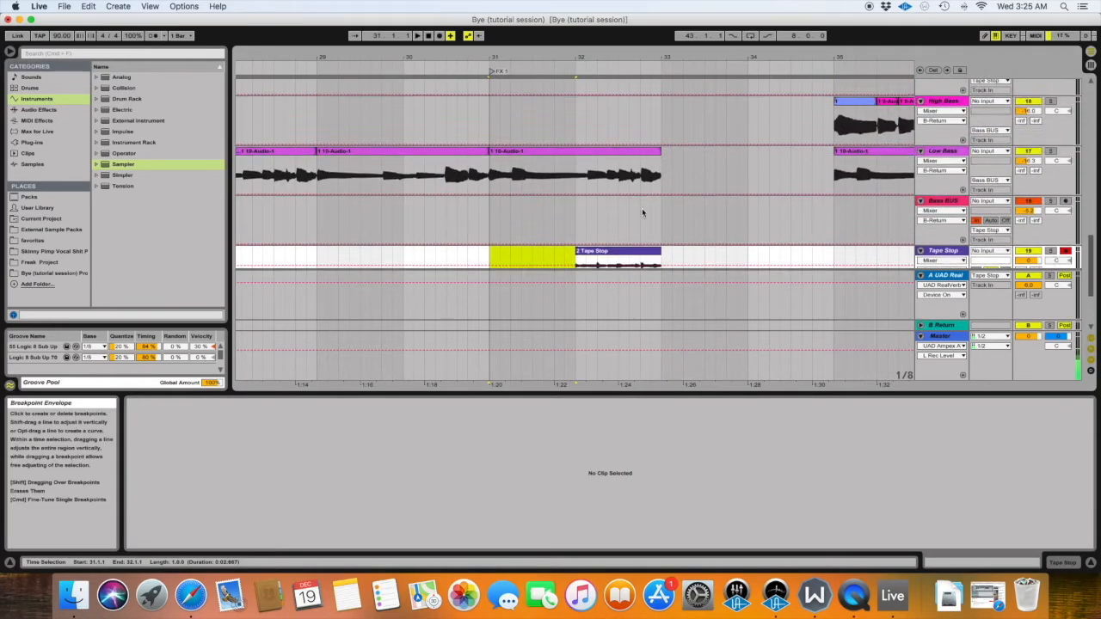
scroll(643, 212, "down", 2)
scroll(643, 212, "up", 4)
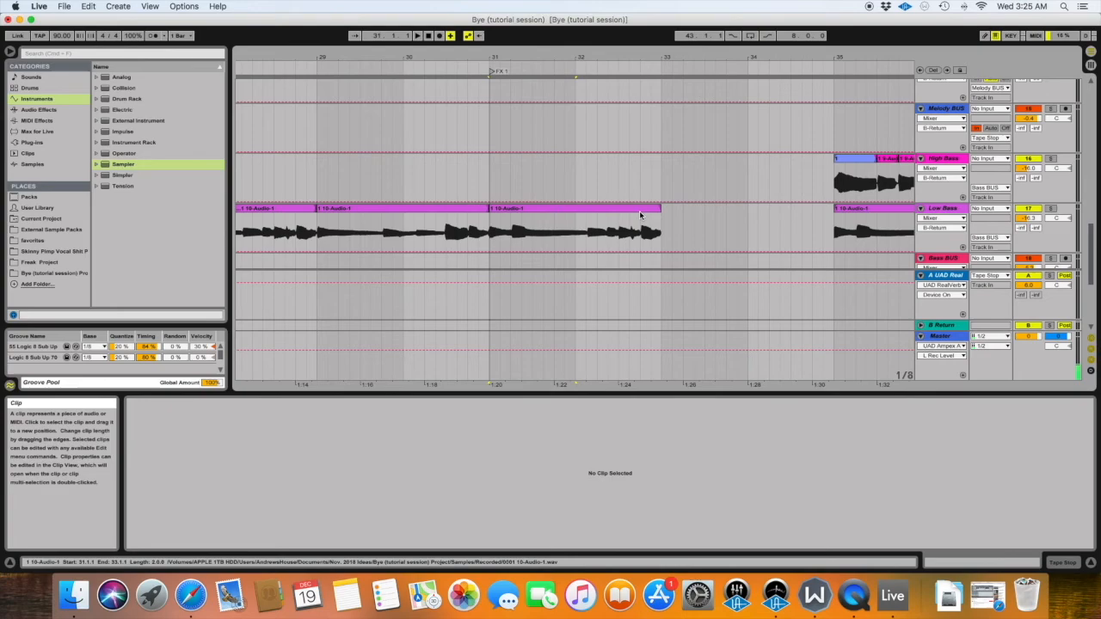
scroll(660, 228, "down", 3)
left_click(641, 216)
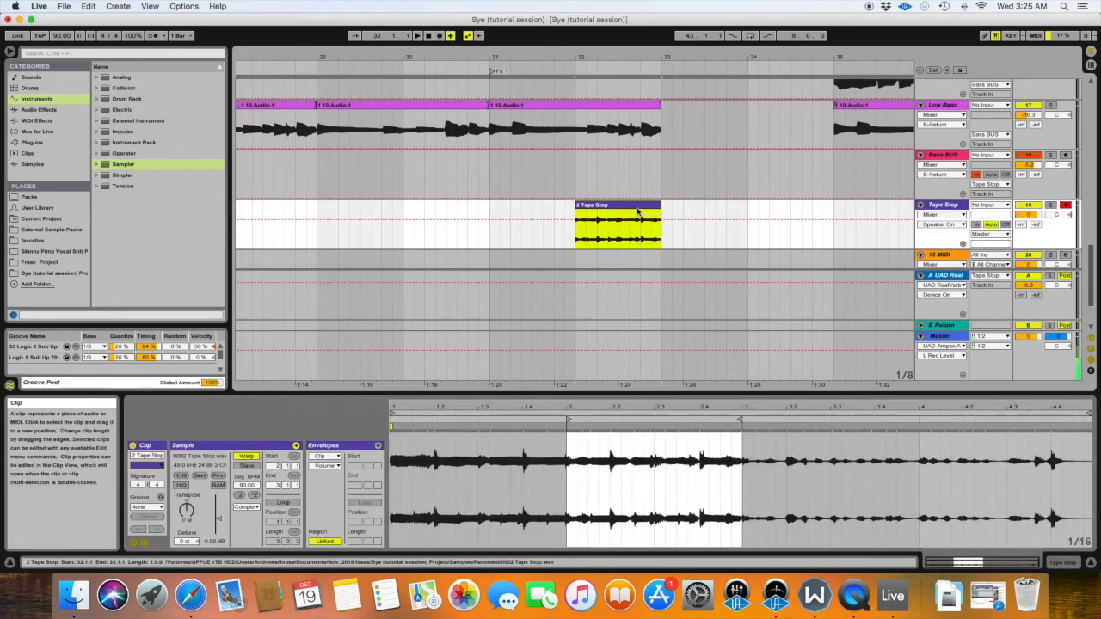
left_click_drag(664, 143, 613, 110)
scroll(612, 110, "up", 5)
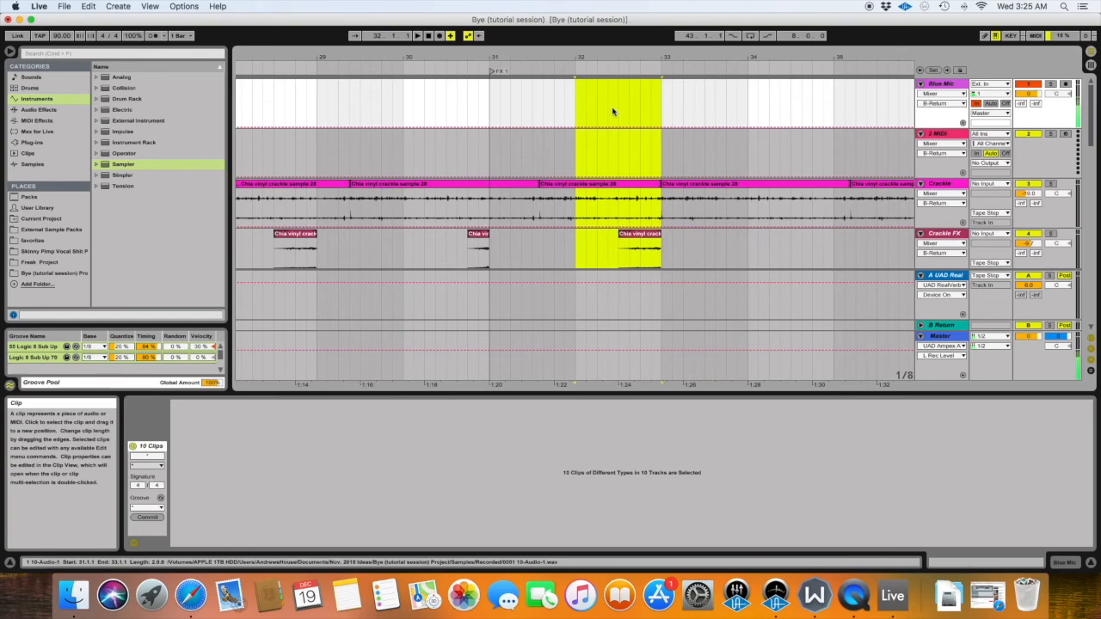
scroll(613, 110, "down", 10)
scroll(612, 111, "left", 1)
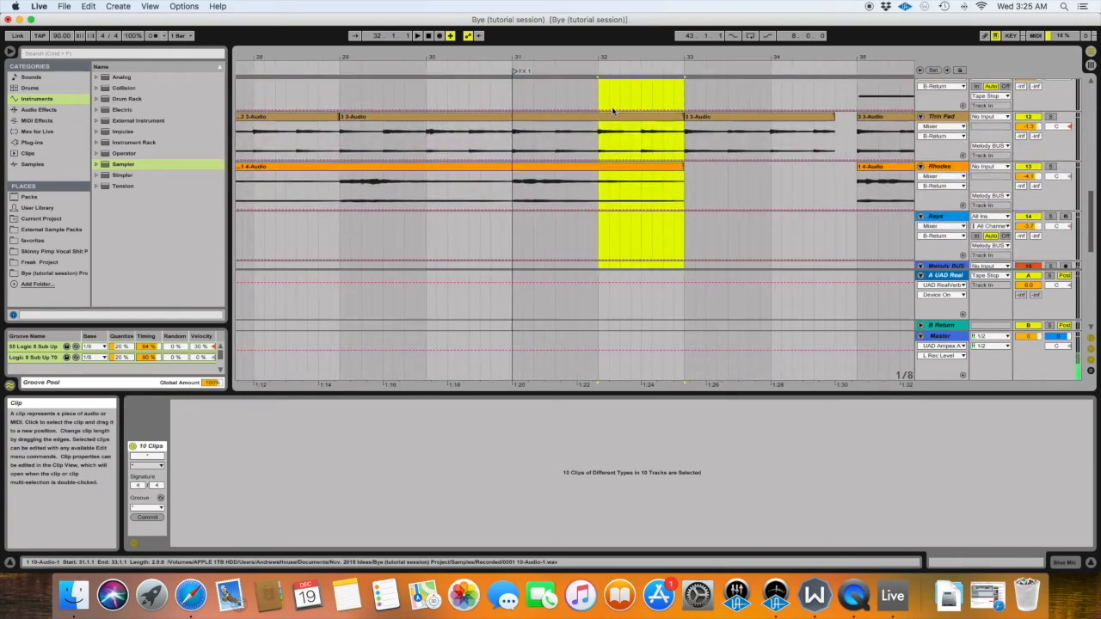
scroll(612, 110, "up", 10)
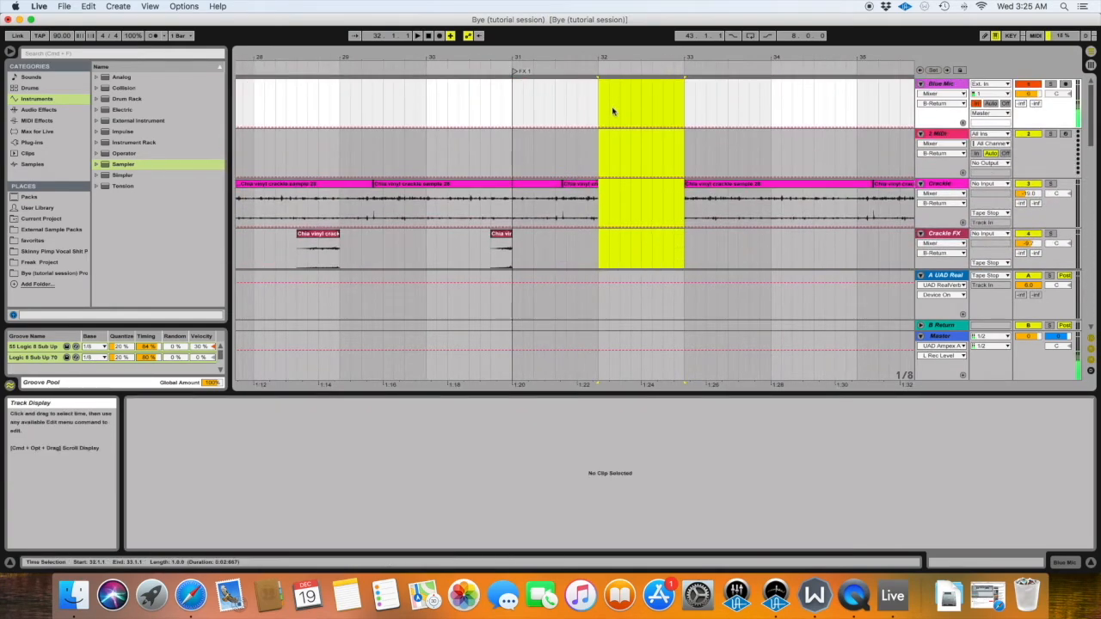
Check the bar from 32 to 33 across all tracks against the Tape Stop clip
scroll(612, 110, "down", 10)
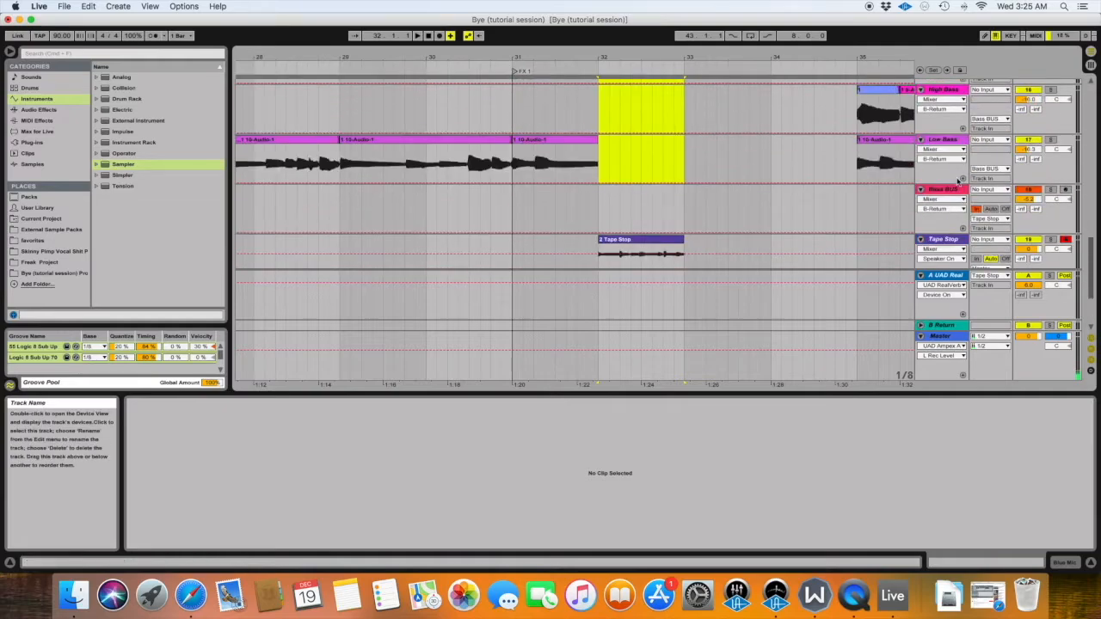
scroll(656, 198, "down", 3)
scroll(652, 197, "up", 3)
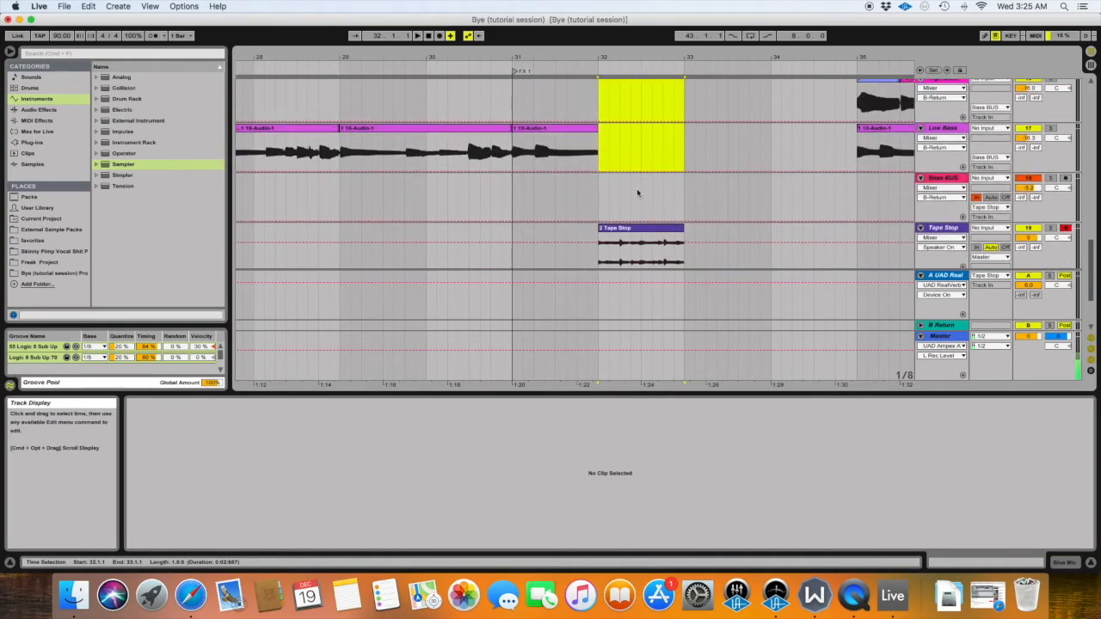
scroll(605, 182, "left", 3)
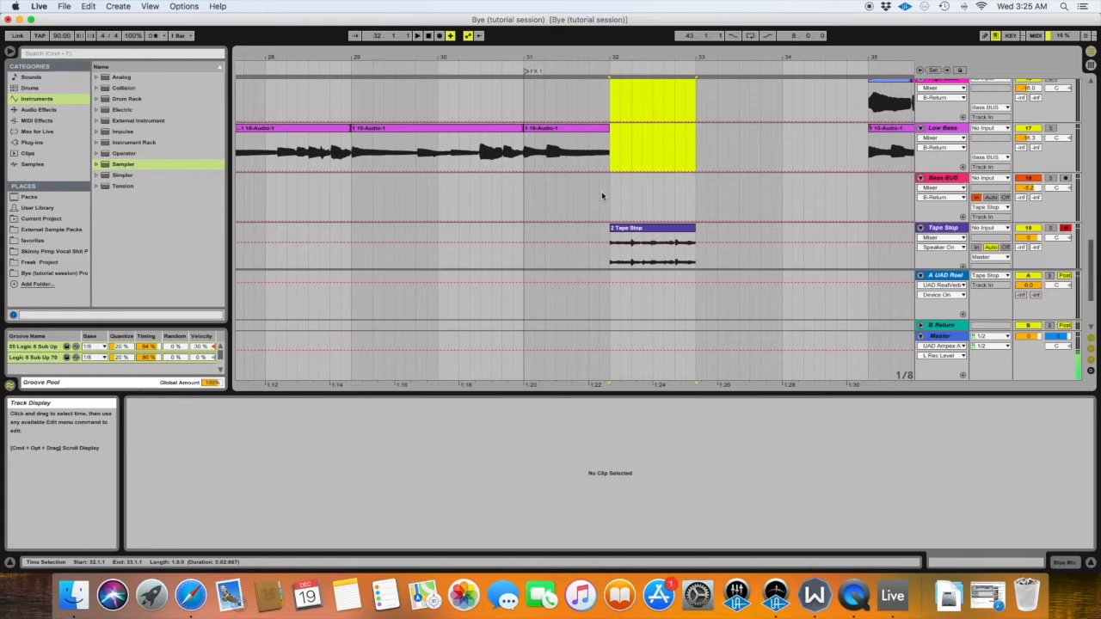
scroll(712, 216, "up", 1)
scroll(712, 215, "down", 1)
scroll(713, 215, "left", 2)
scroll(712, 198, "up", 10)
scroll(711, 196, "up", 3)
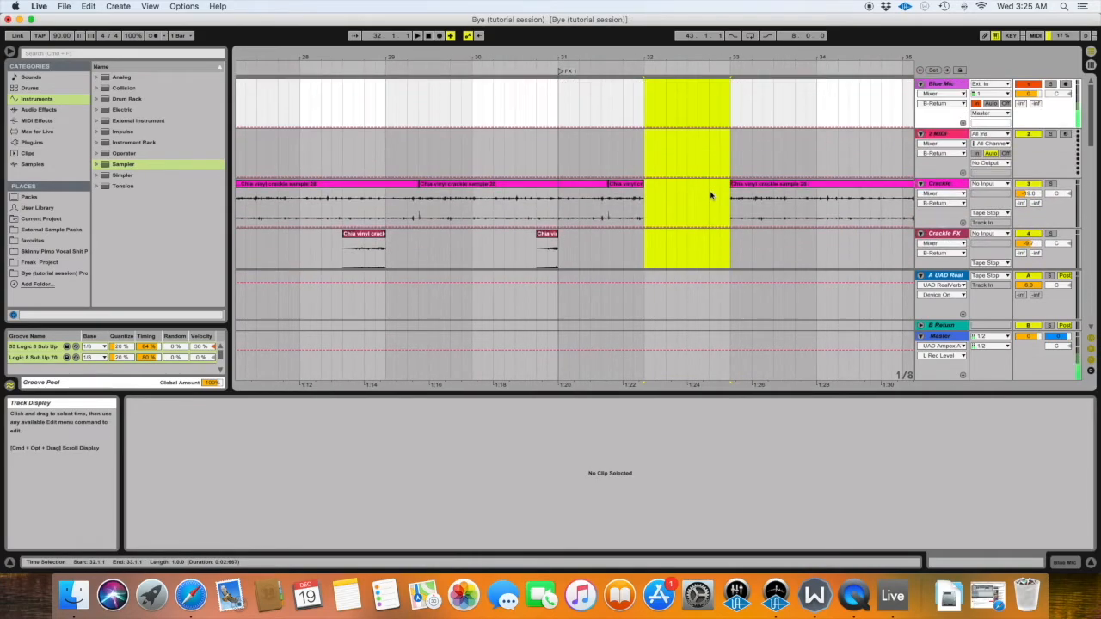
Route the output of the A UAD RealVerb return track to Master
left_click(952, 135)
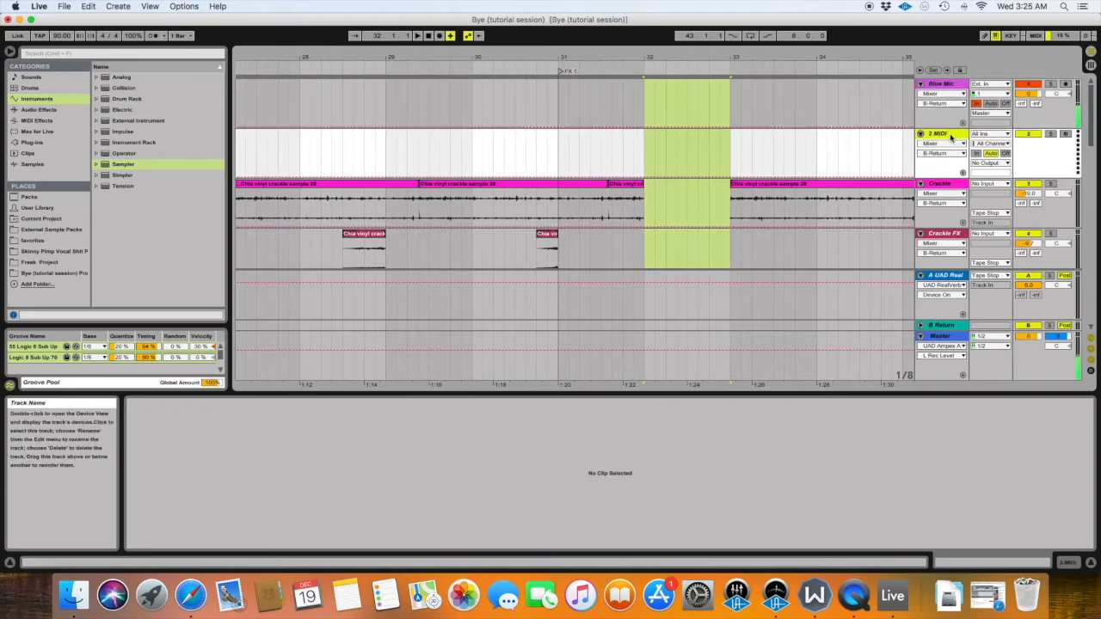
scroll(948, 168, "down", 10)
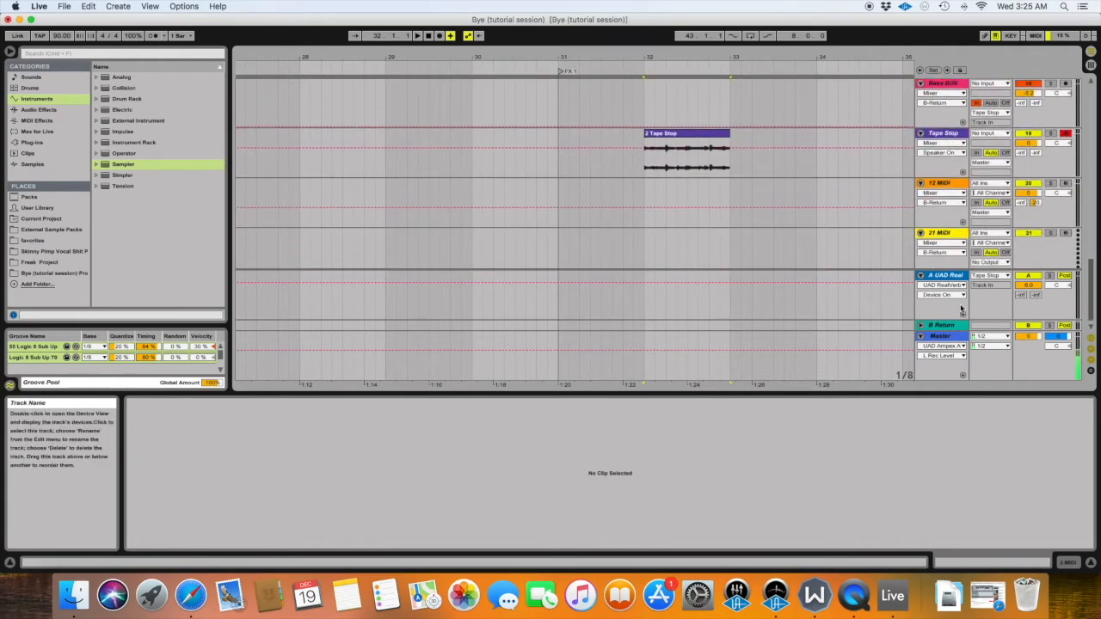
left_click(958, 278)
left_click(996, 277)
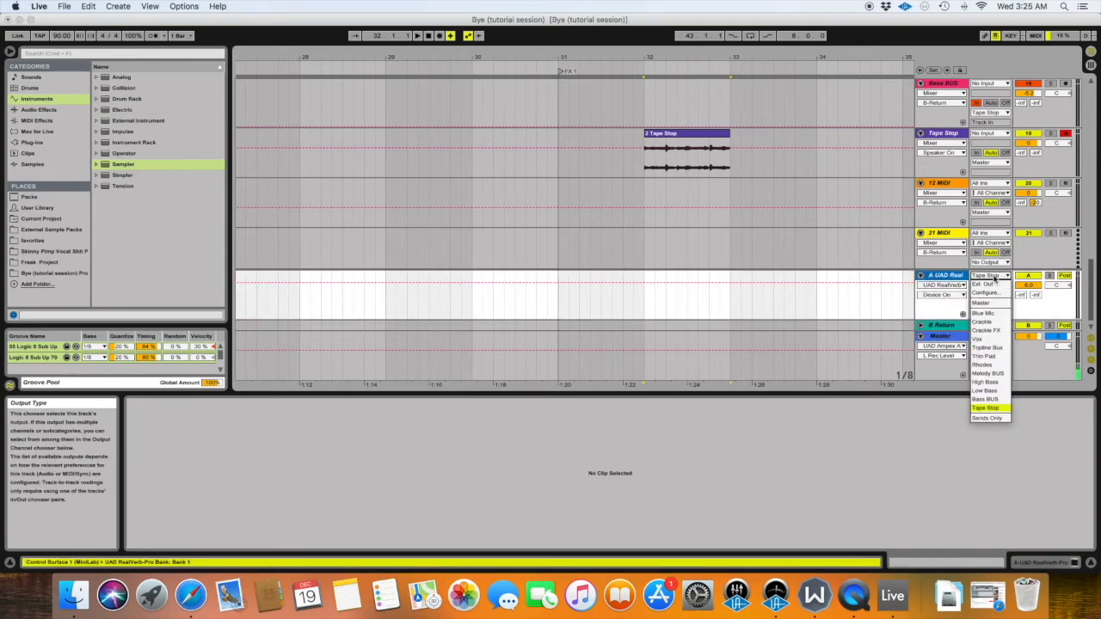
left_click(984, 303)
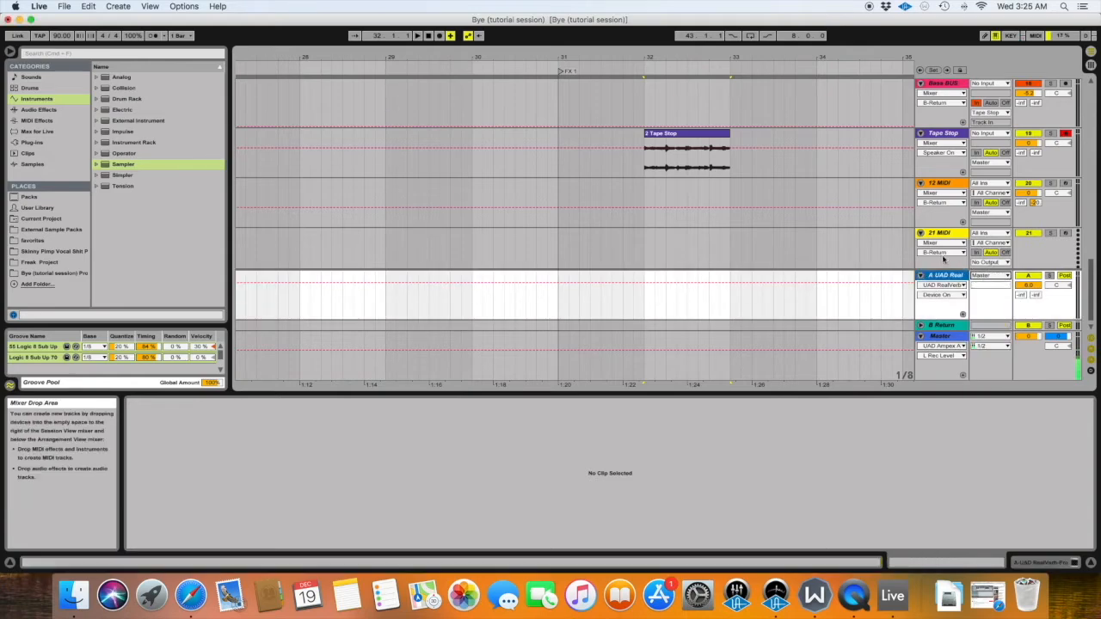
Route the outputs of the Bass BUS, Melody BUS, Topline Bus, Crackle FX and Crackle tracks back to Master
scroll(945, 215, "up", 2)
scroll(945, 214, "up", 5)
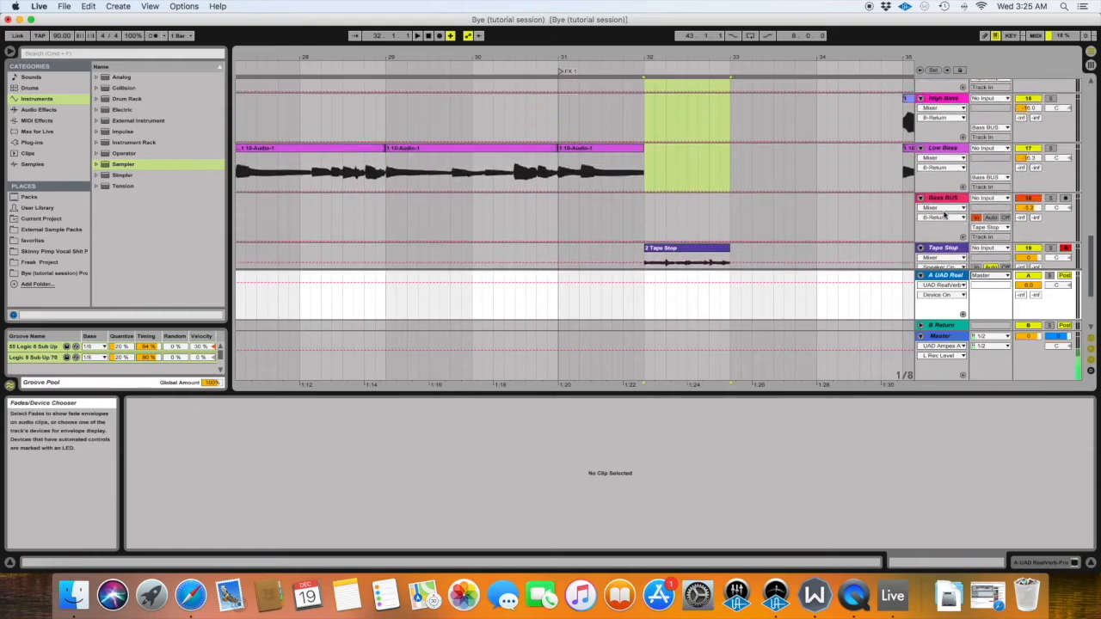
left_click(991, 239)
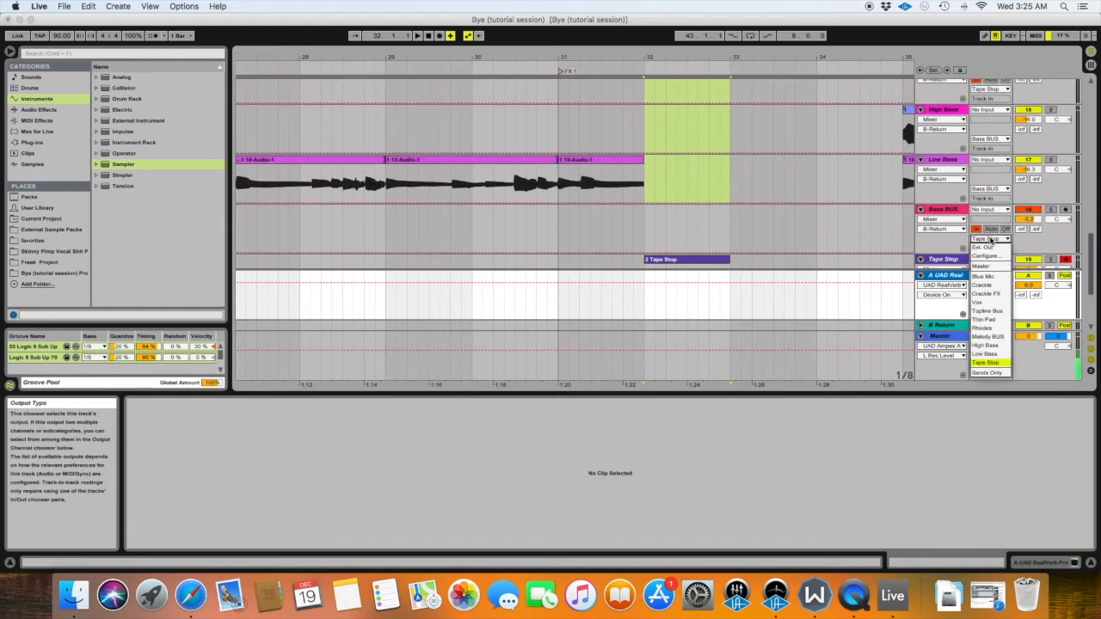
left_click(987, 268)
scroll(990, 215, "up", 10)
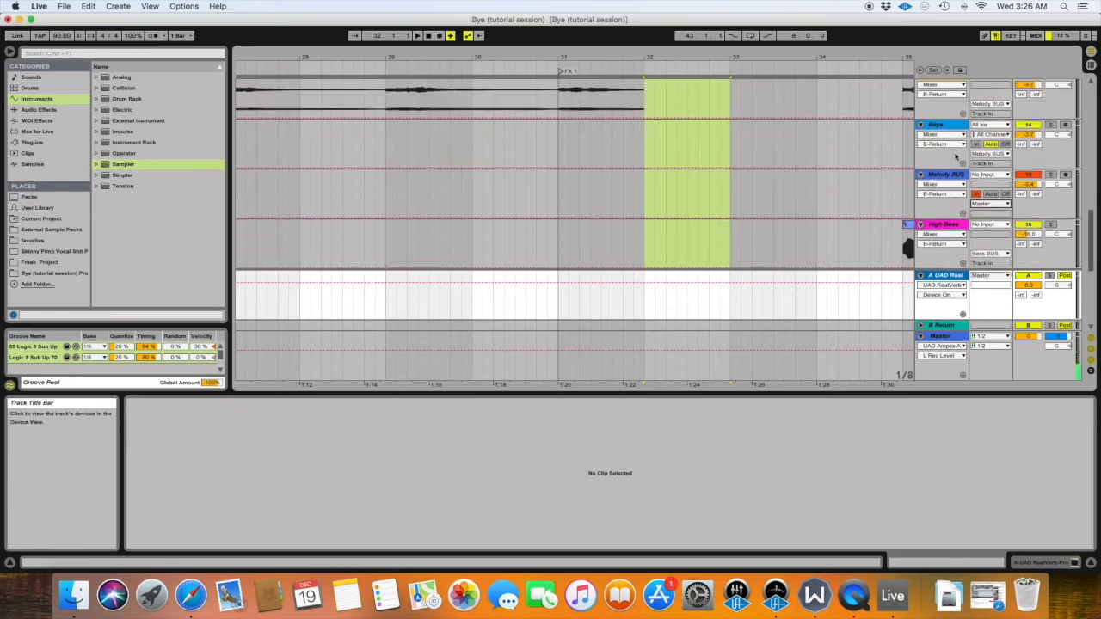
scroll(990, 199, "up", 15)
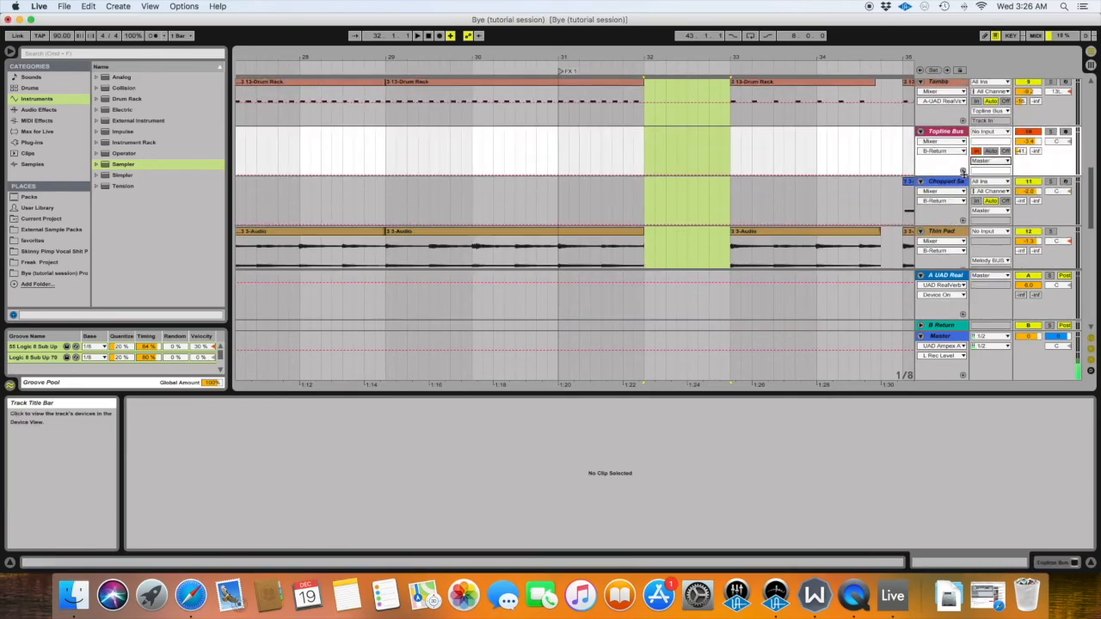
scroll(813, 128, "up", 3)
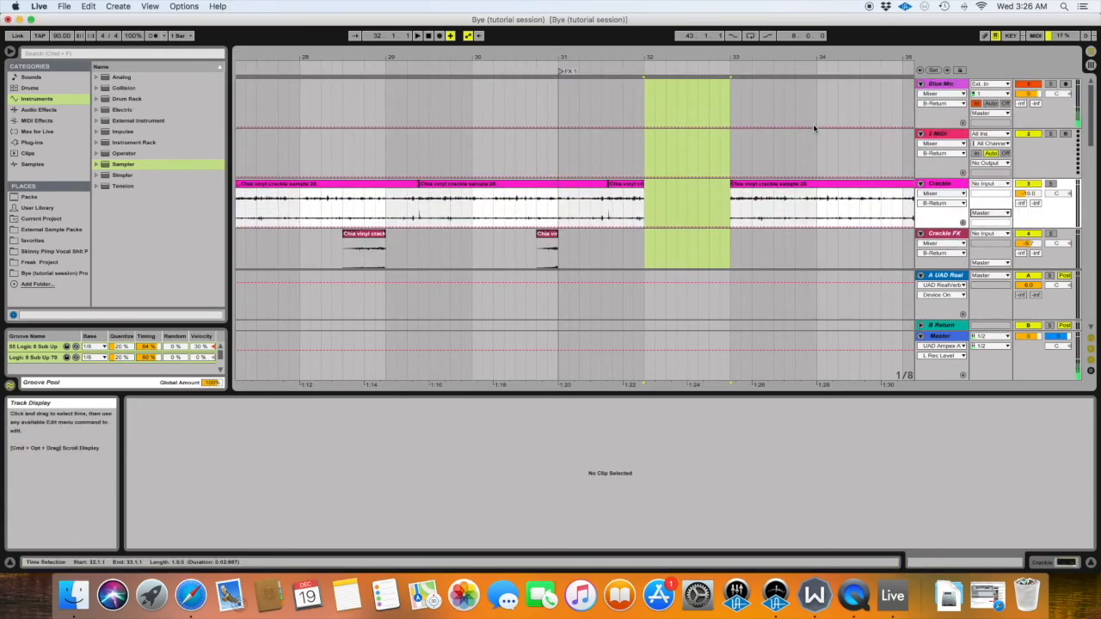
Disarm the Tape Stop track and play the arrangement from bar 31 through the recorded Tape Stop clip
scroll(609, 140, "down", 15)
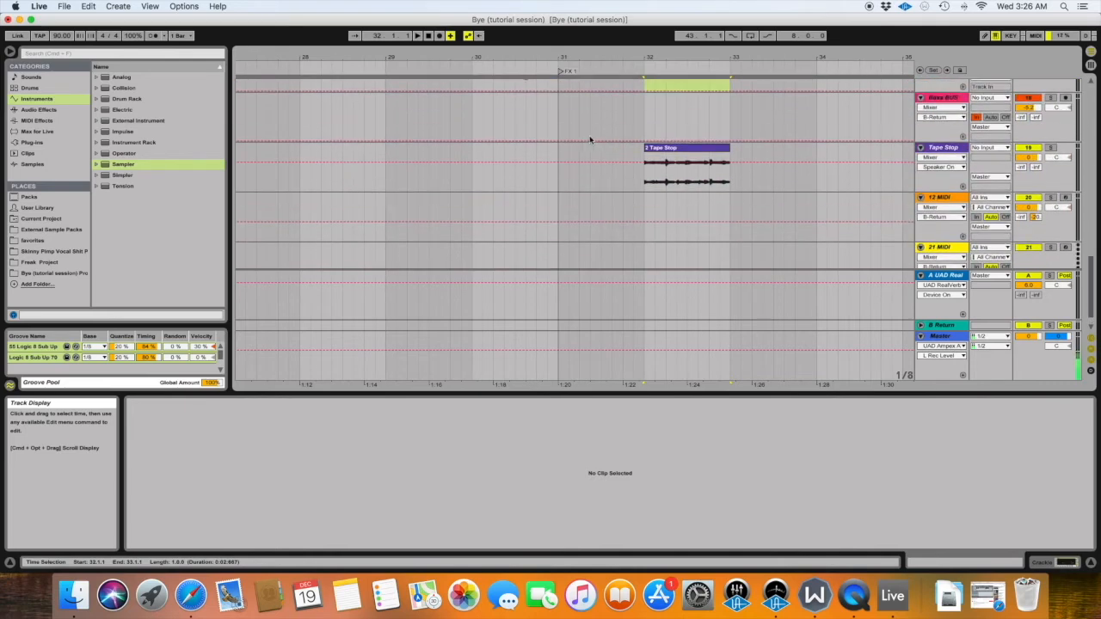
left_click(558, 160)
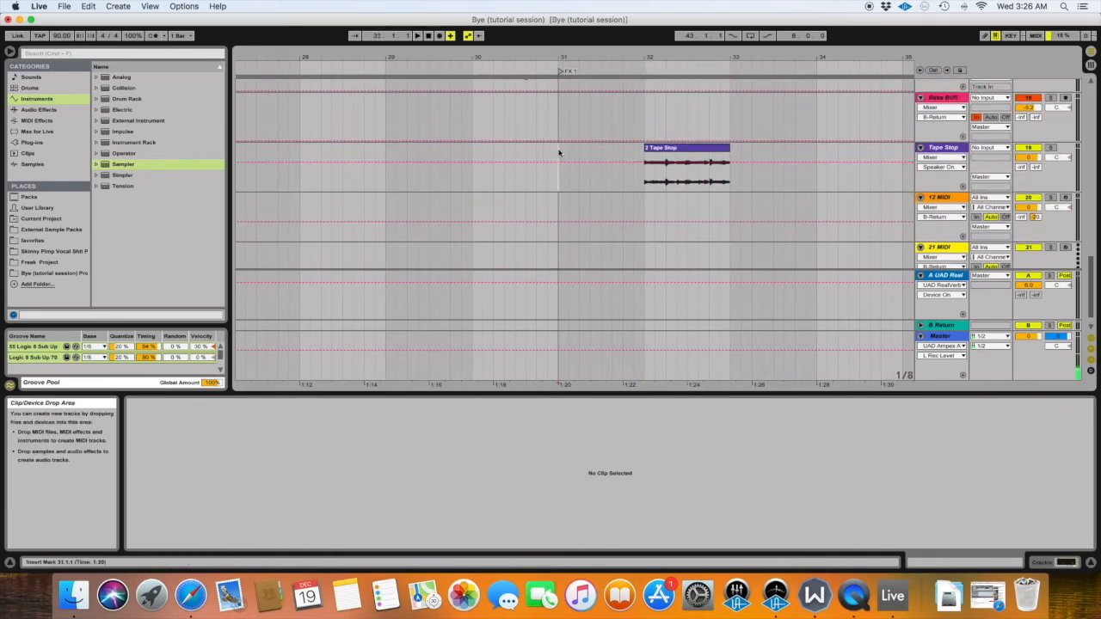
left_click(416, 37)
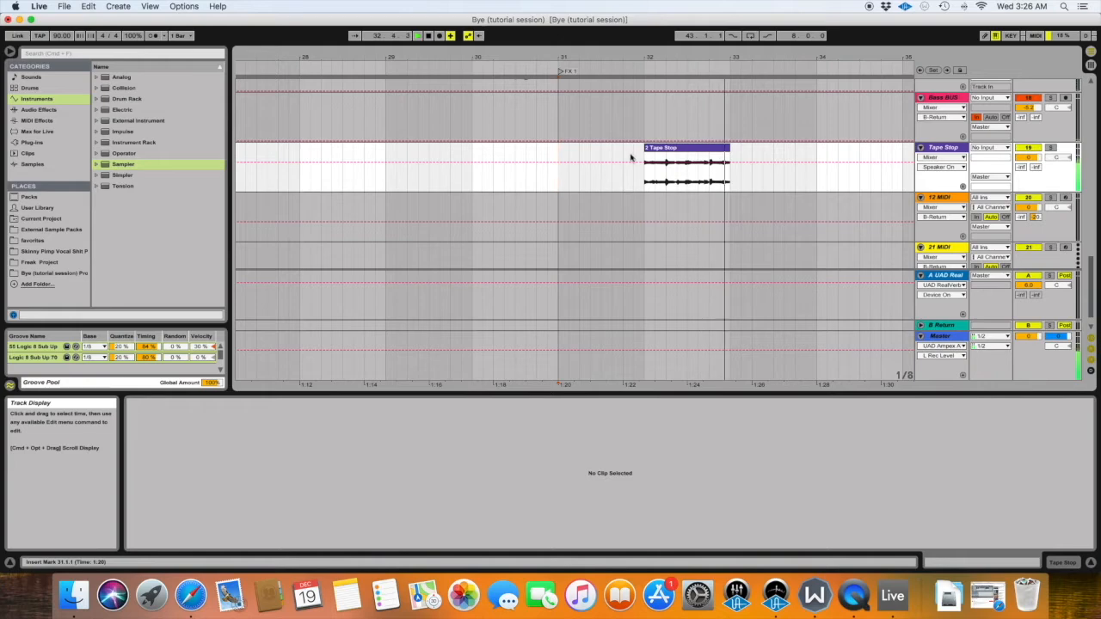
left_click_drag(663, 54, 663, 56)
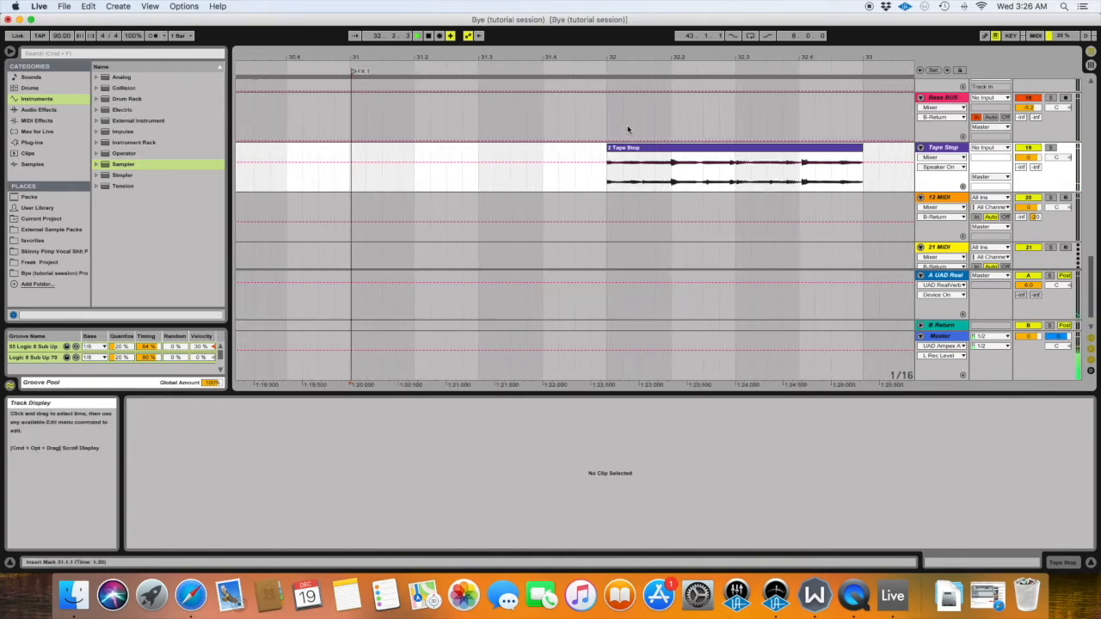
key("space")
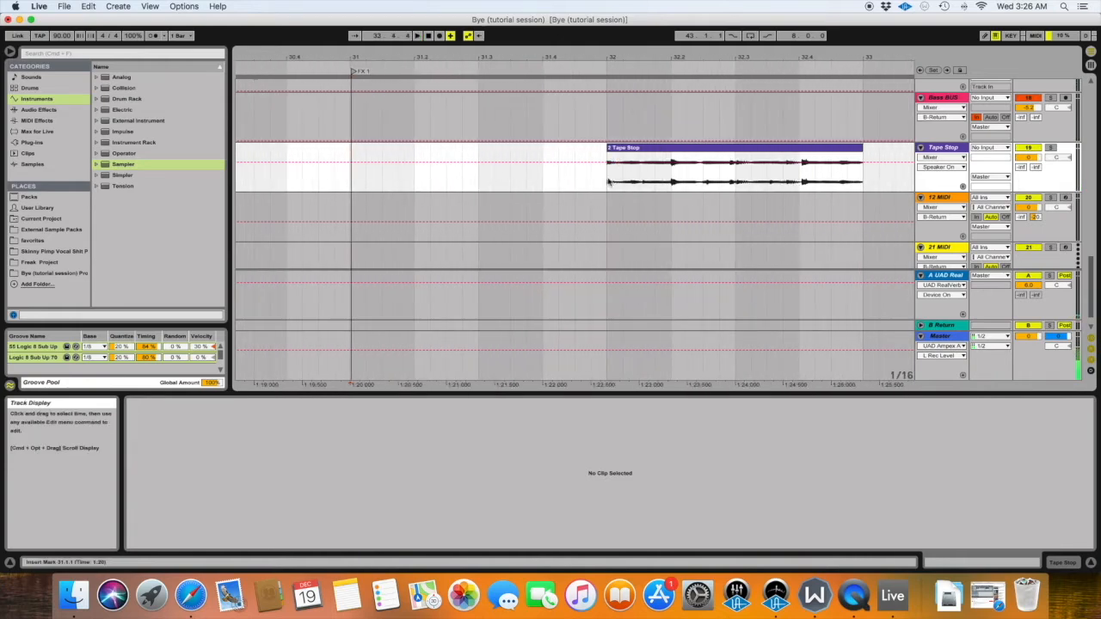
Show the fades on the Tape Stop clip and add a very short fade-in at its start near bar 32
left_click(628, 151)
right_click(629, 151)
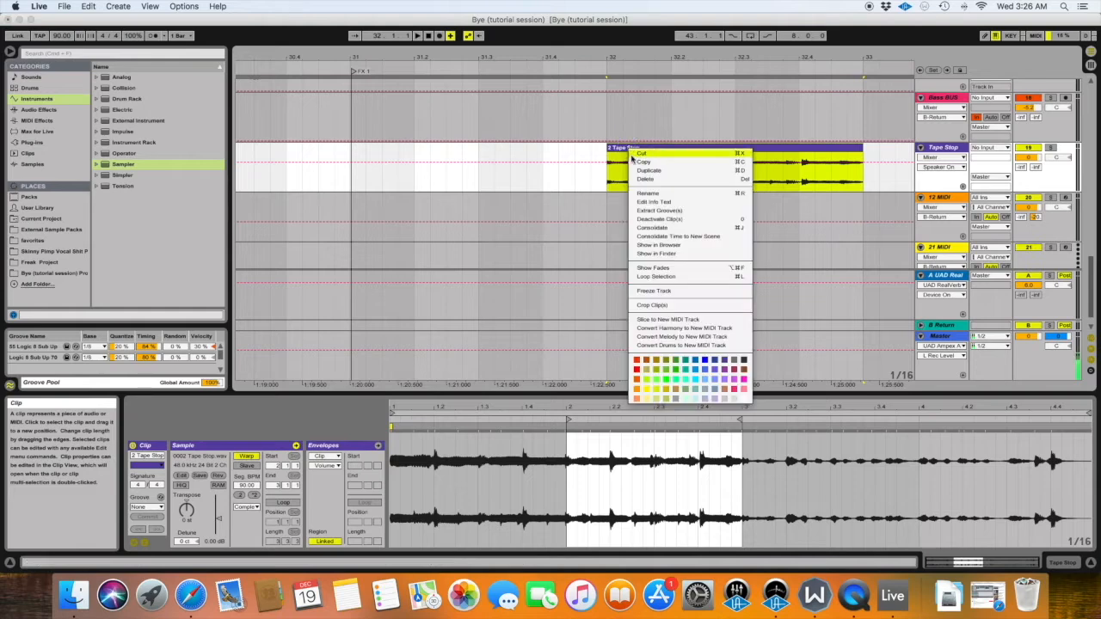
left_click(659, 269)
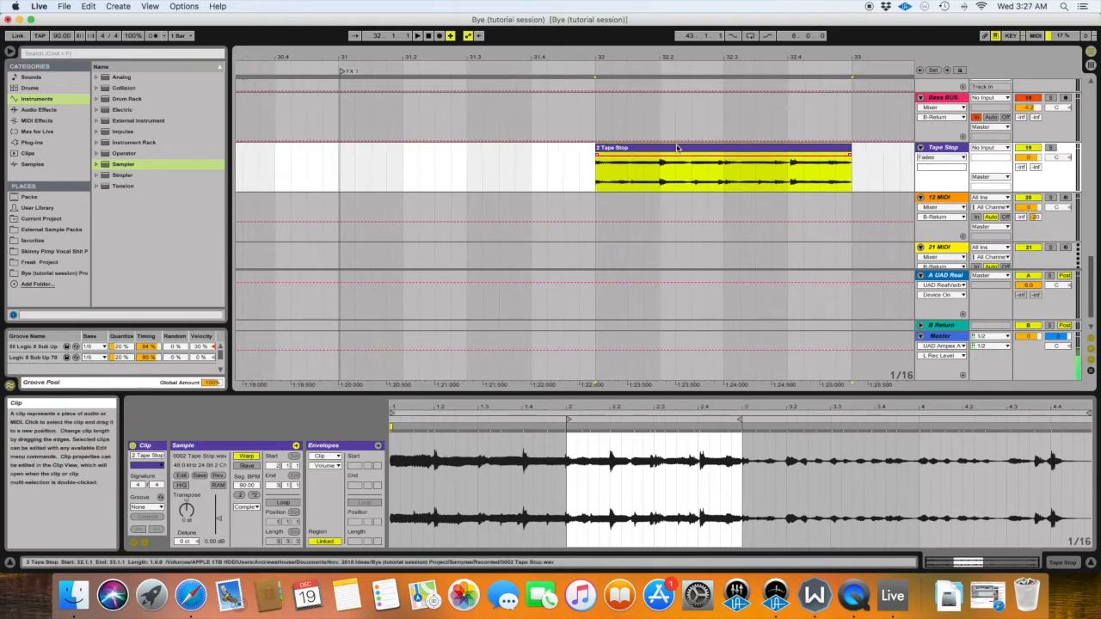
left_click_drag(602, 61, 602, 60)
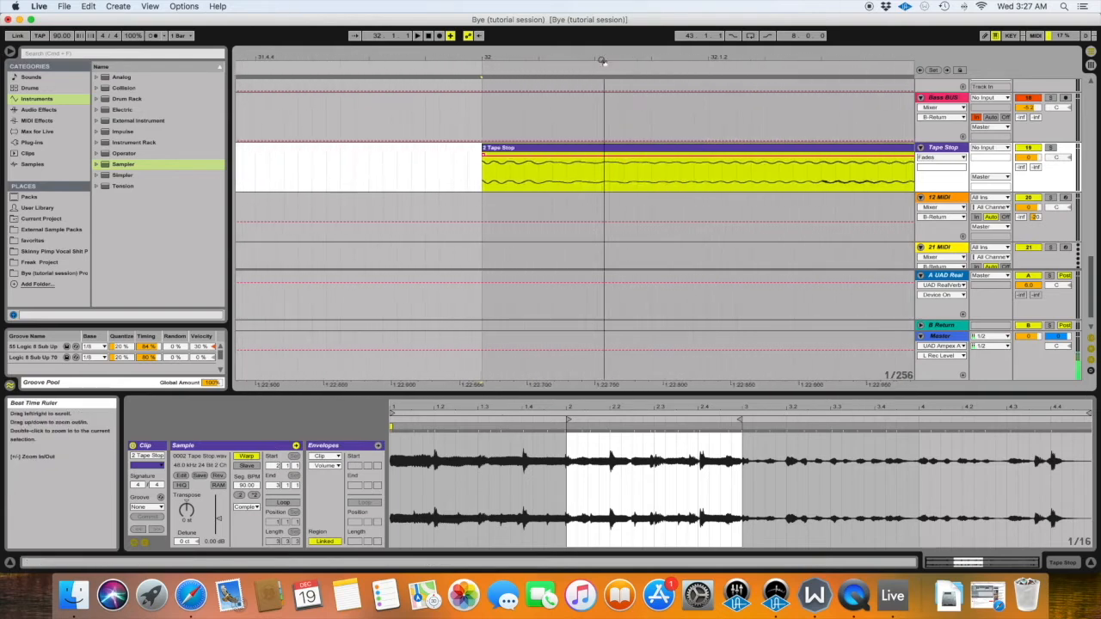
left_click(483, 153)
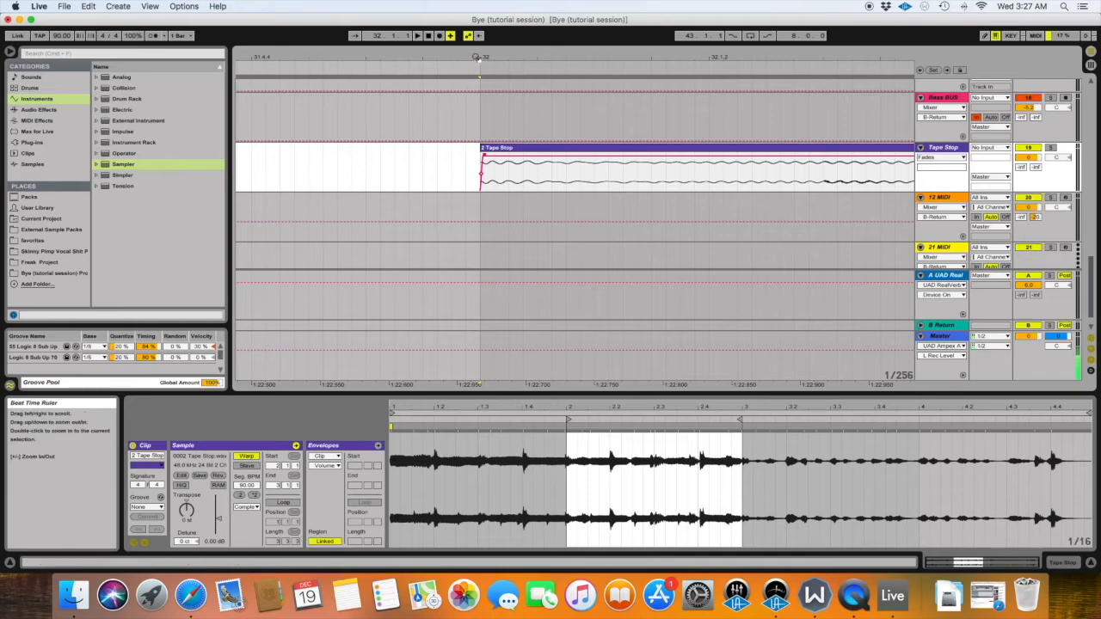
left_click_drag(477, 59, 475, 50)
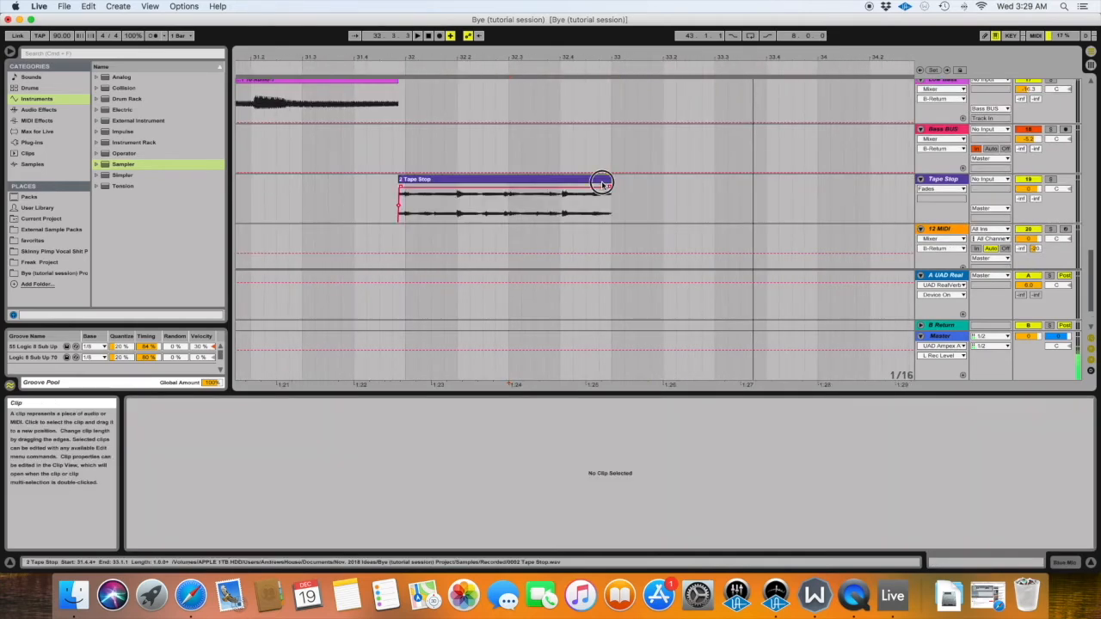
Open the Tape Stop clip and show its Transposition Modulation envelope
left_click(598, 185)
left_click(334, 465)
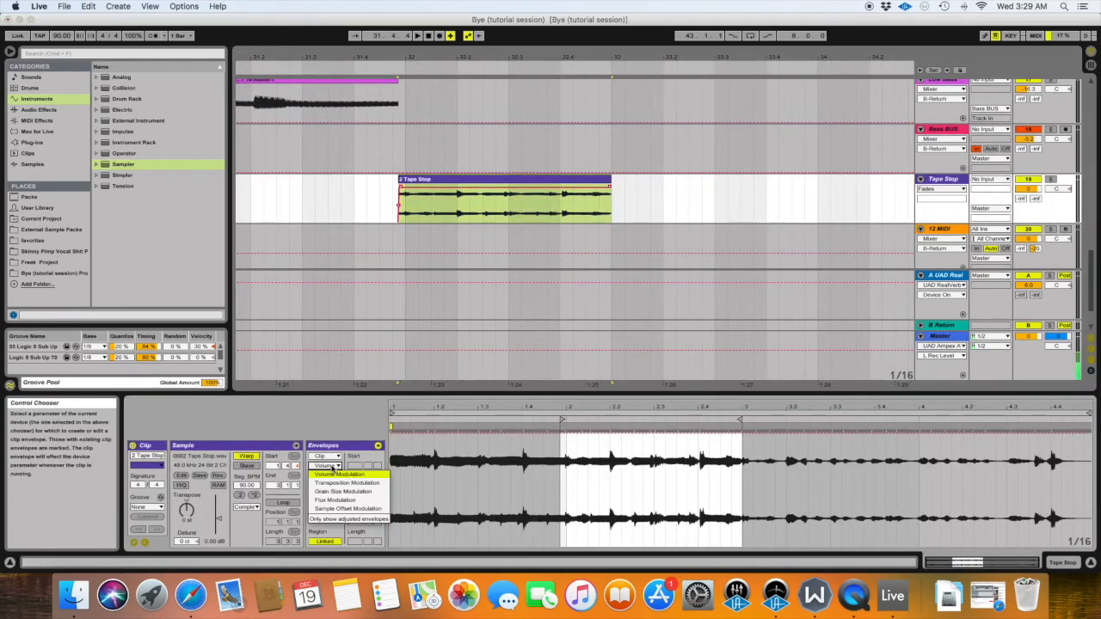
left_click(624, 467)
left_click(335, 465)
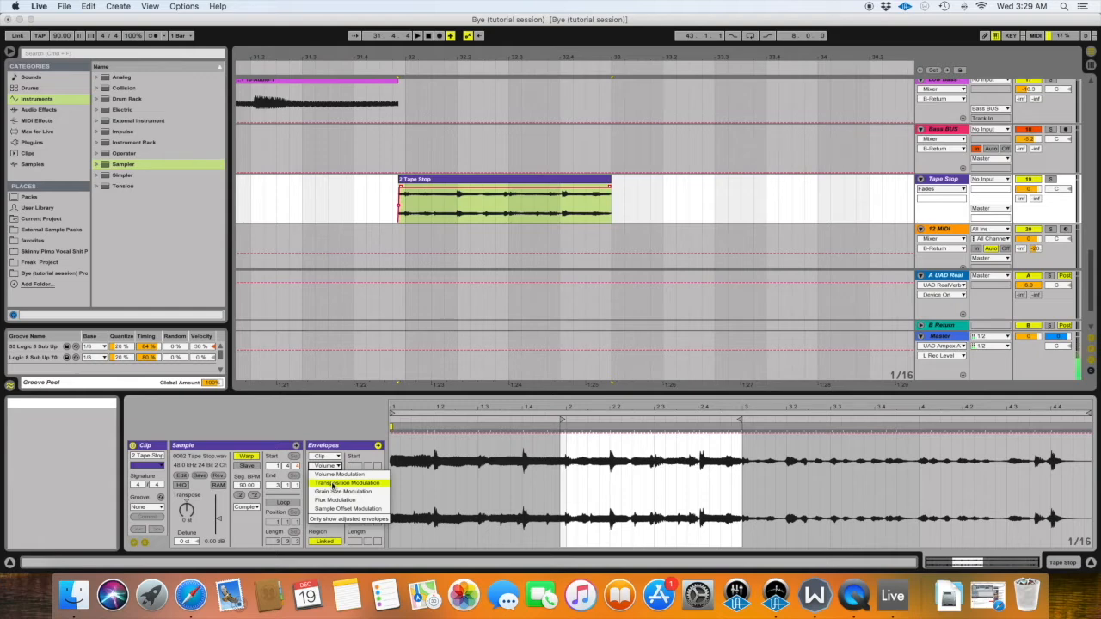
left_click(333, 483)
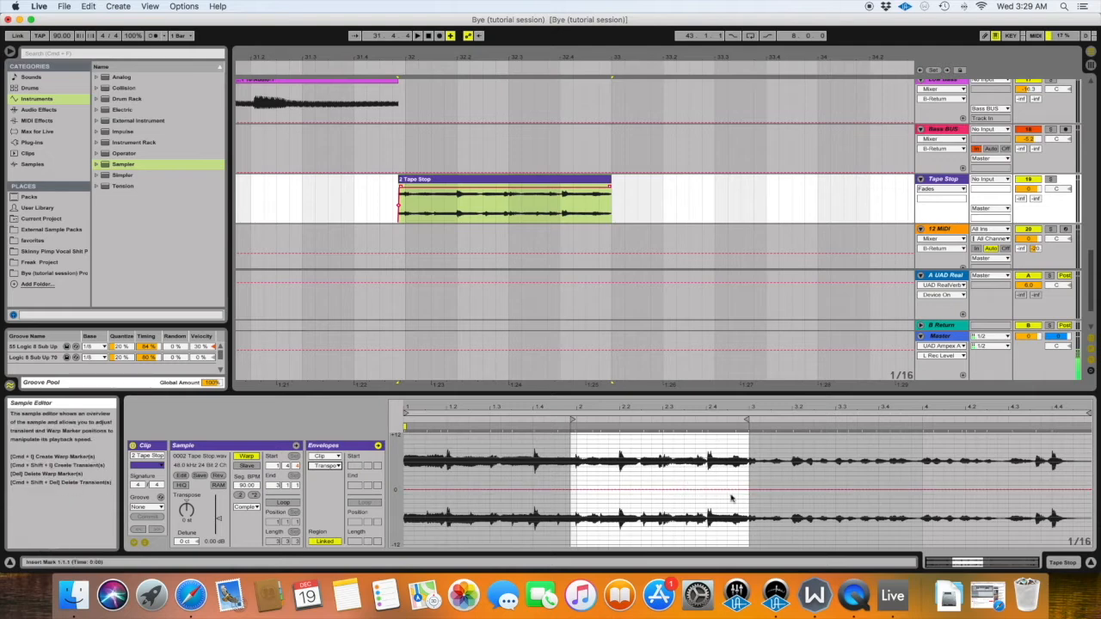
Draw a transposition ramp from 0 just after beat 2.3 down to -48 near the clip's end, and play it back
left_click(674, 490)
left_click_drag(706, 491, 751, 540)
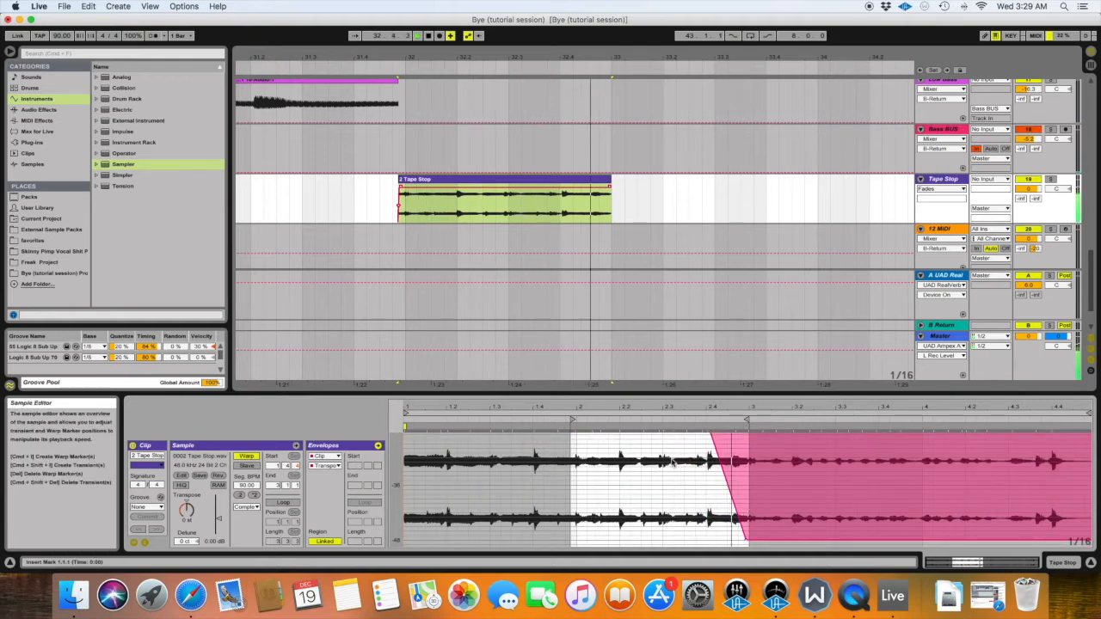
key("space")
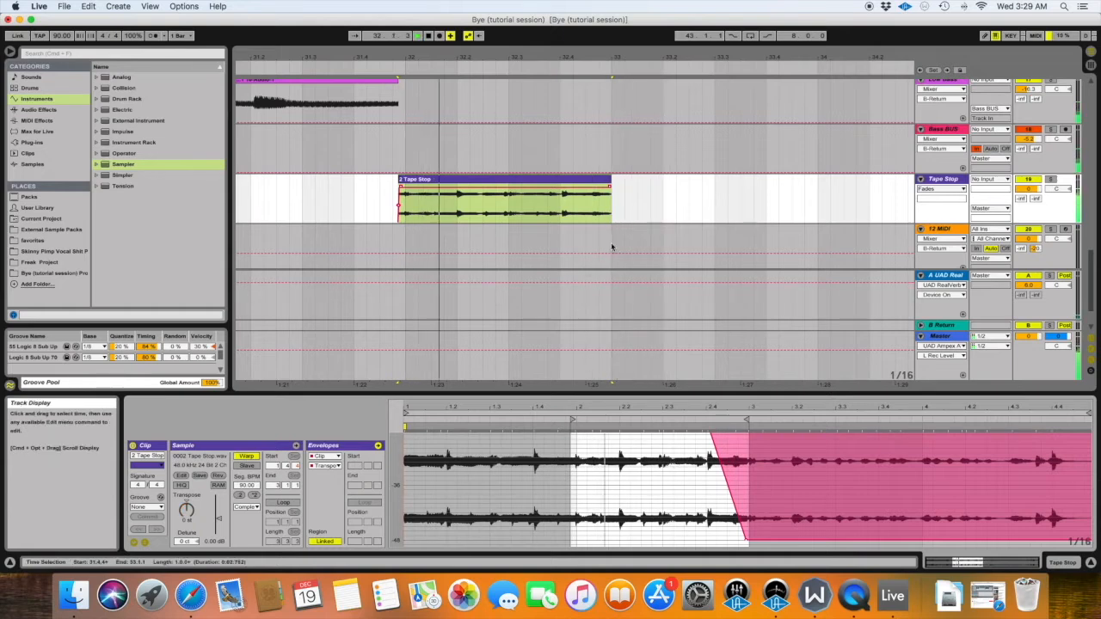
scroll(690, 473, "up", 5)
scroll(690, 469, "down", 2)
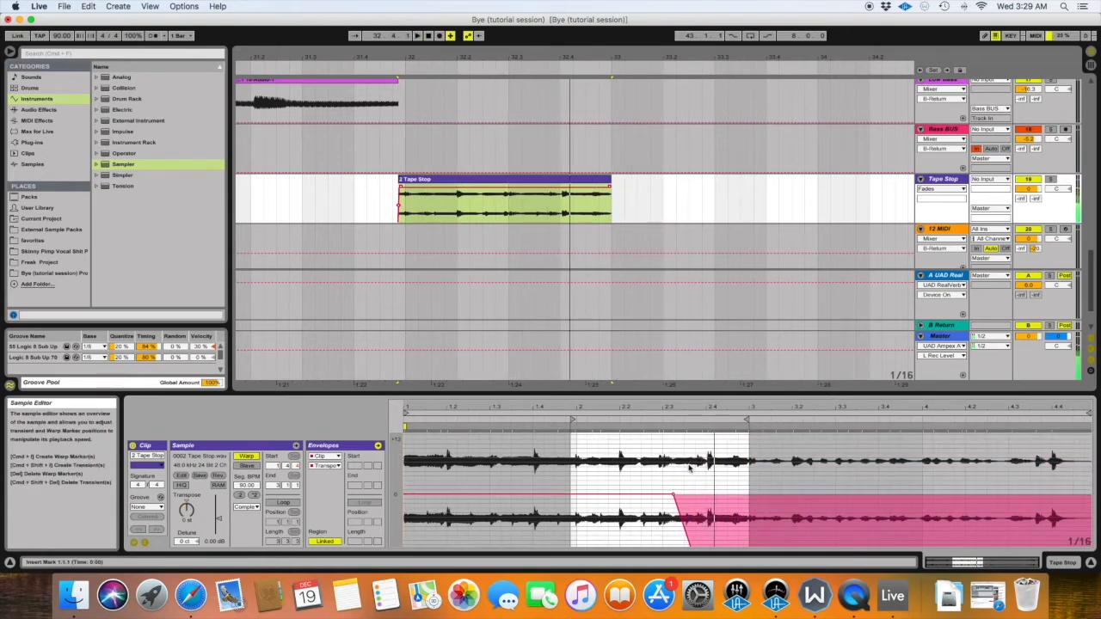
Replace the transposition ramp with a later one, from 0 just after beat 2.4 down to -48 at the clip's end, and play it back
key("super+z")
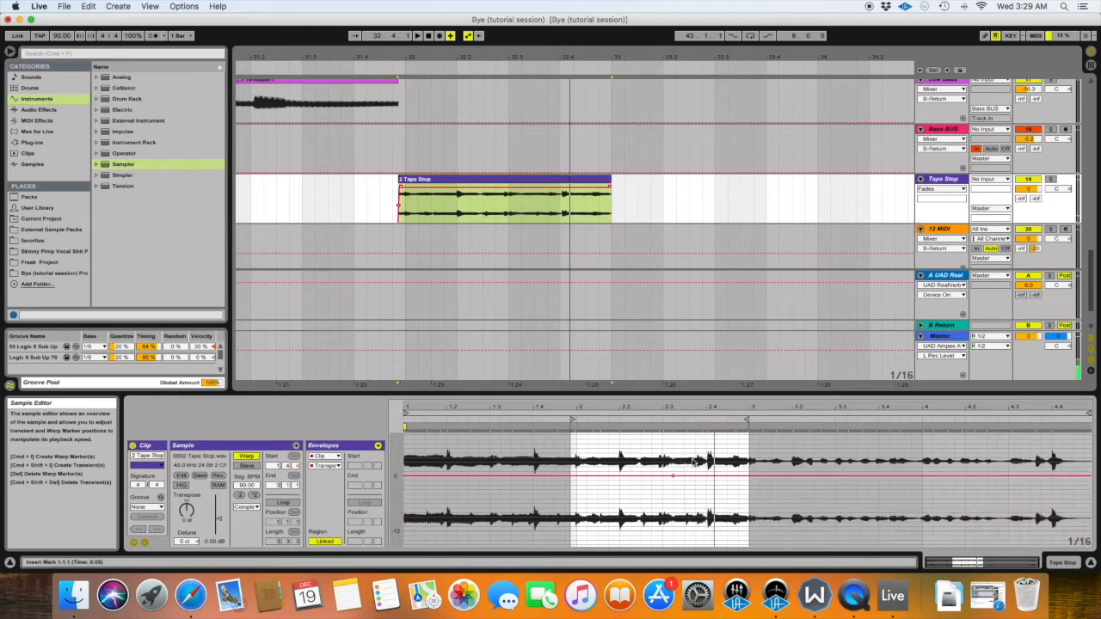
left_click_drag(729, 479, 729, 547)
key("space")
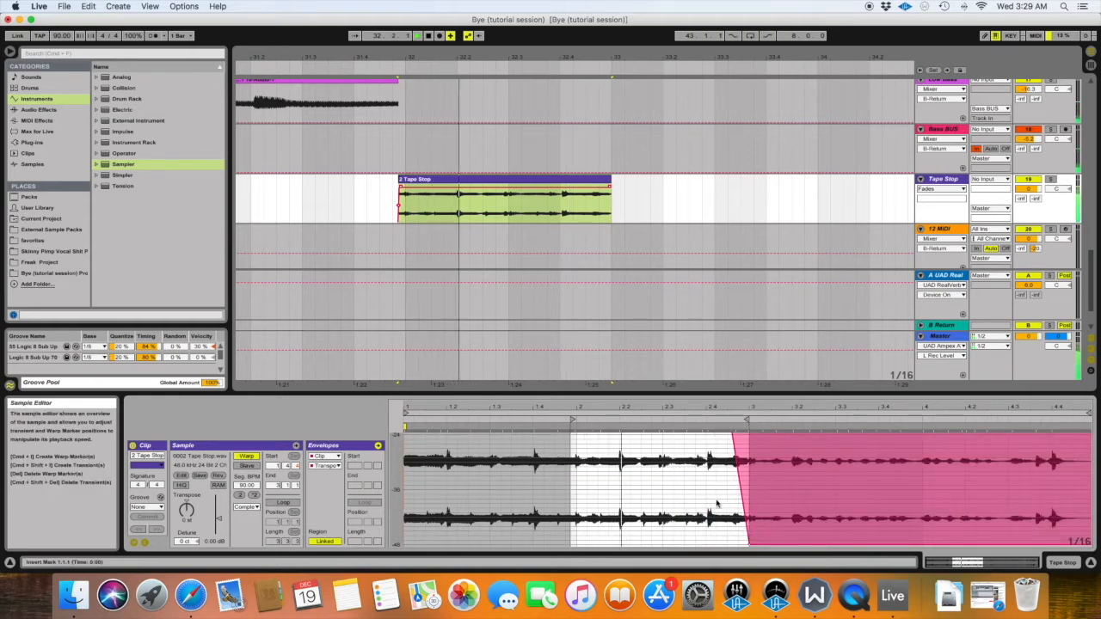
scroll(711, 499, "up", 5)
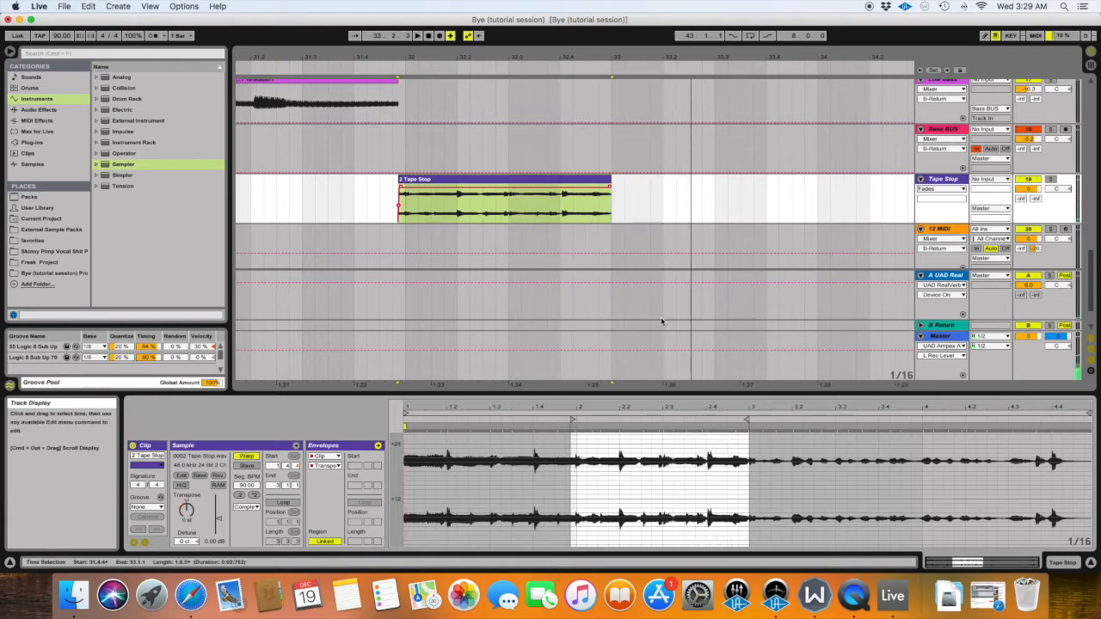
scroll(695, 464, "down", 1)
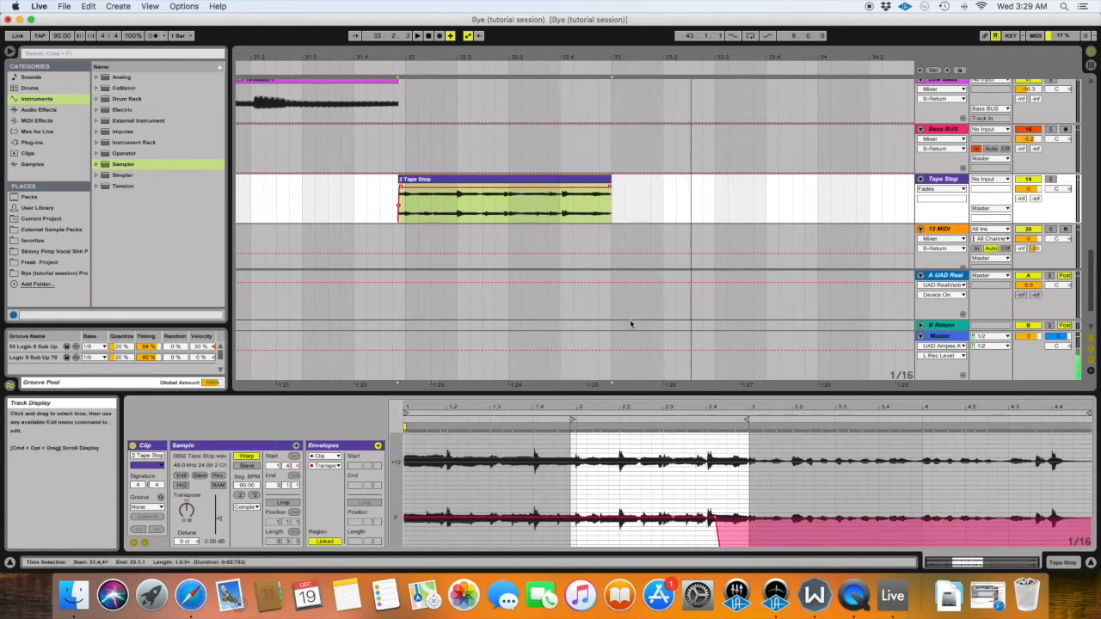
Shorten the end of the Tape Stop clip to 32.4.4 and play it back
left_click_drag(611, 56, 614, 92)
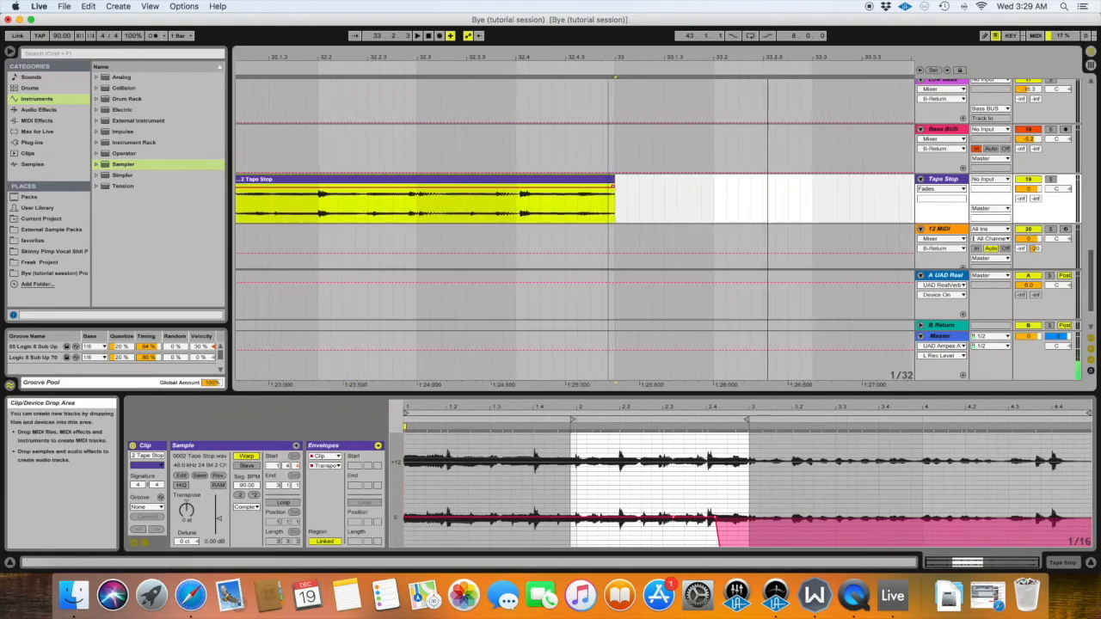
left_click_drag(615, 184, 602, 184)
key("space")
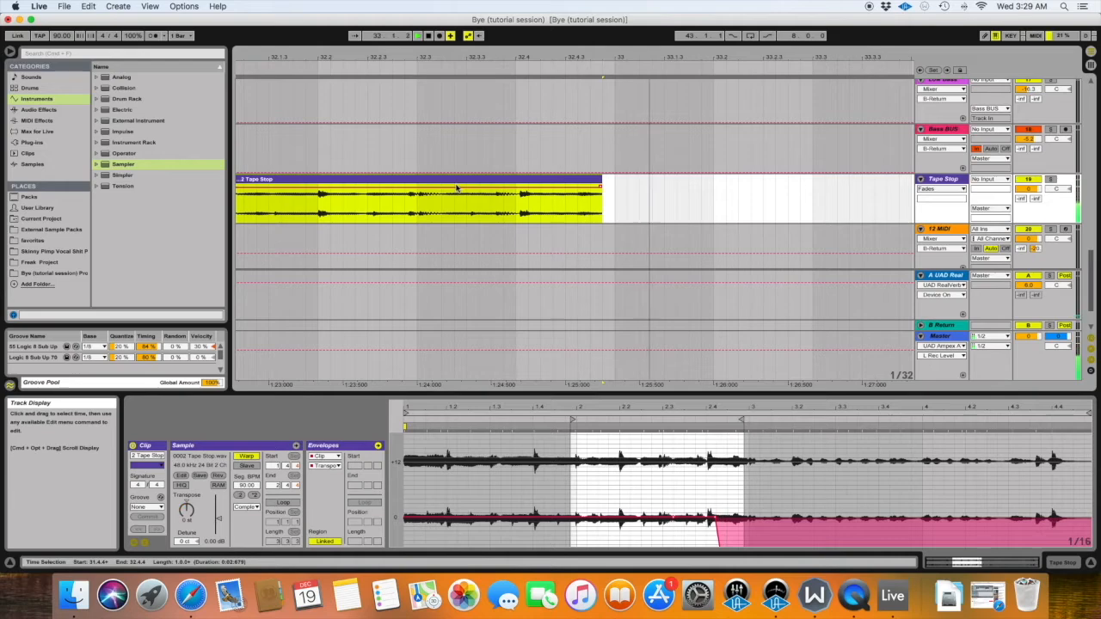
Try starting the Vox clip slightly before bar 33, play the transition, and undo the change
scroll(589, 176, "up", 10)
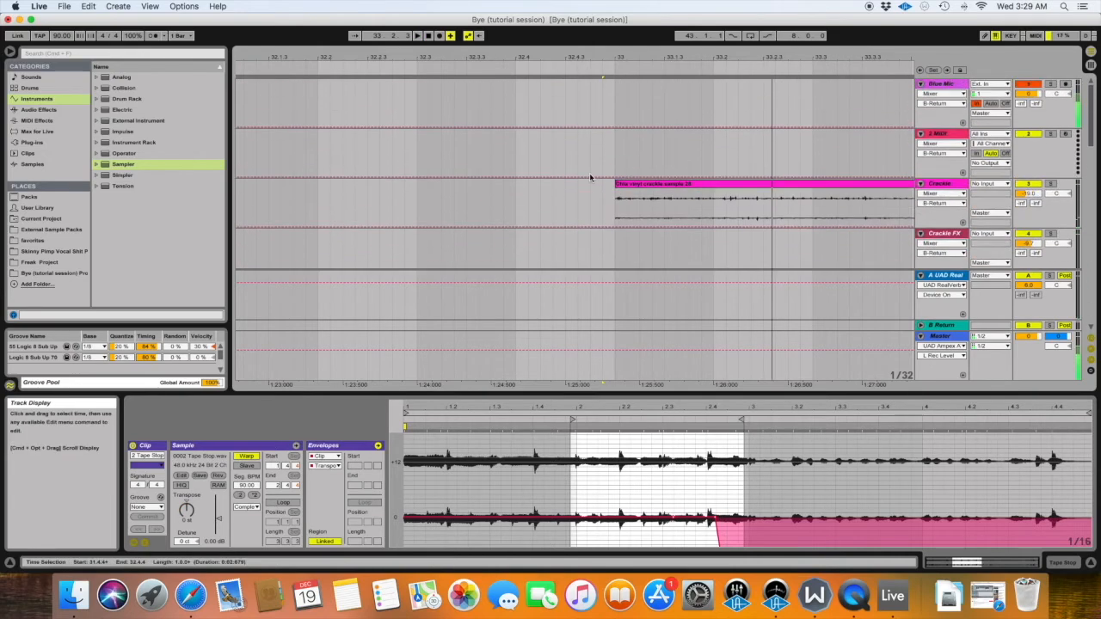
left_click_drag(615, 160, 529, 162)
left_click(278, 173)
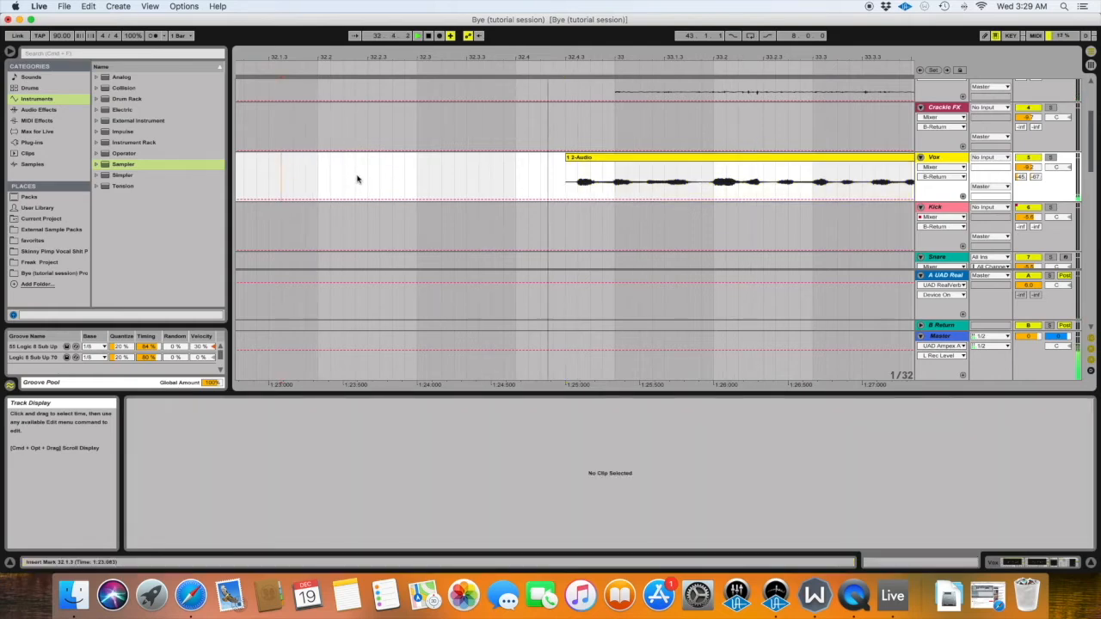
key("space")
scroll(418, 175, "down", 2)
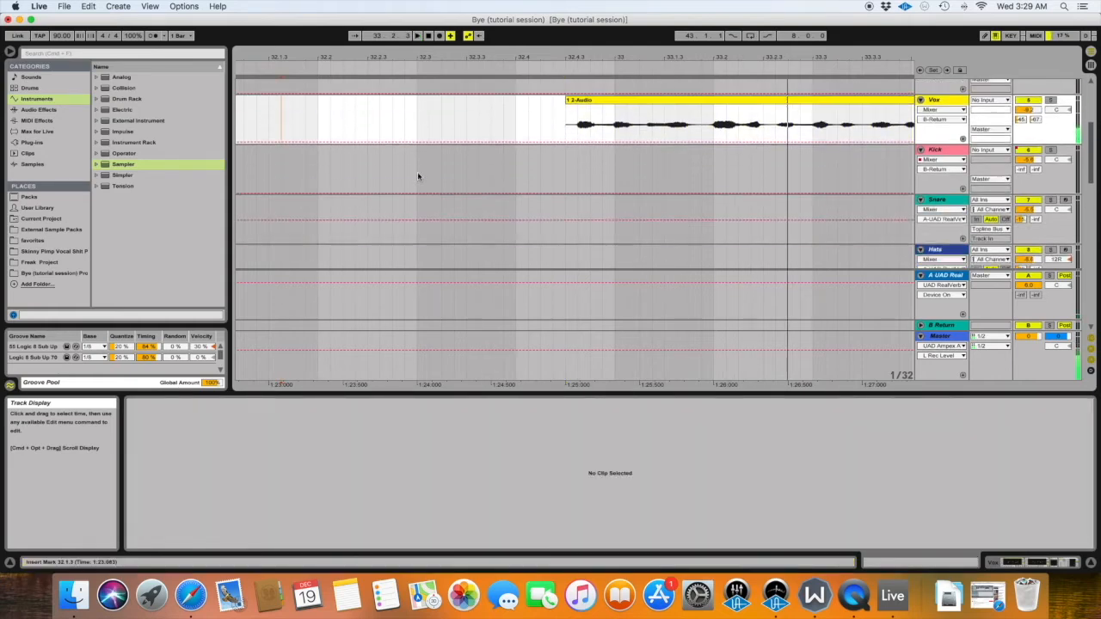
key("super+z")
scroll(419, 178, "down", 15)
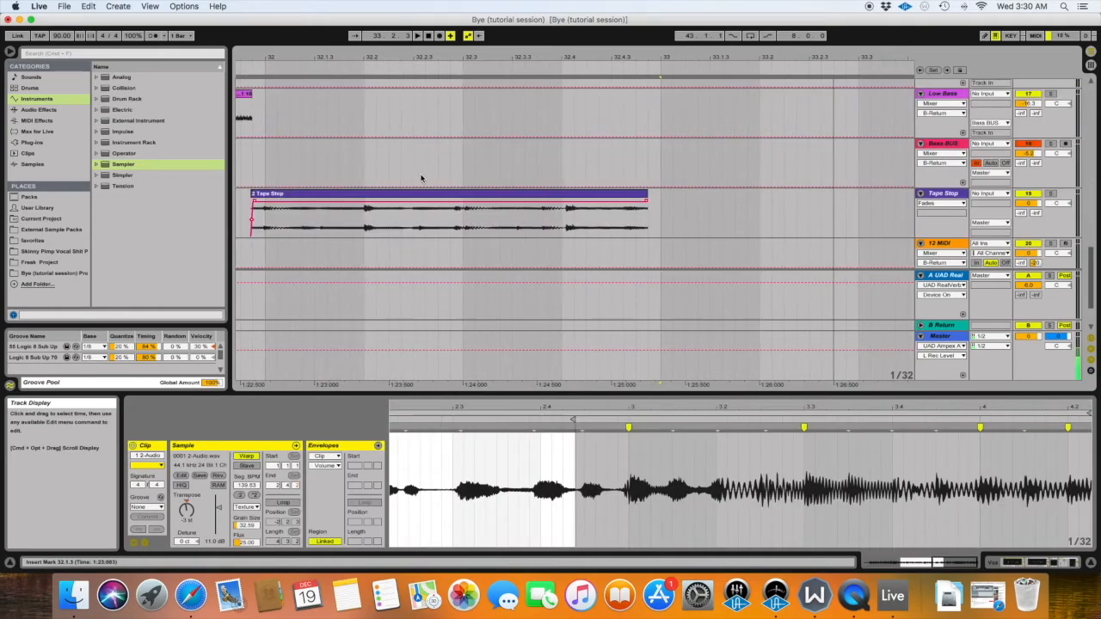
Extend the end of the Tape Stop clip to bar 33
left_click(516, 191)
scroll(631, 297, "down", 2)
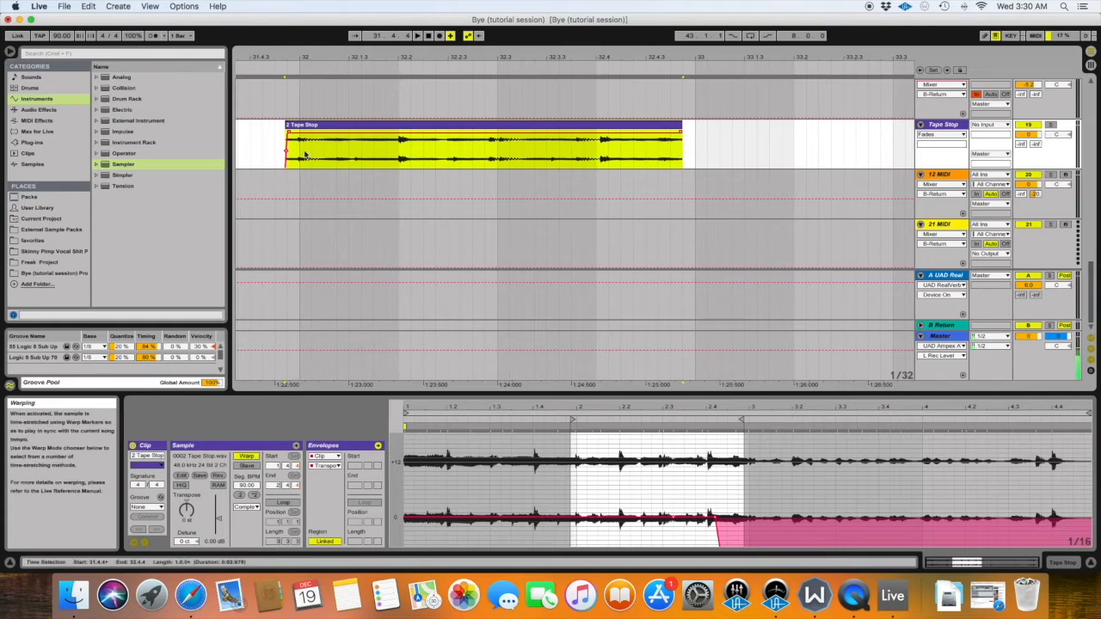
scroll(747, 497, "down", 3)
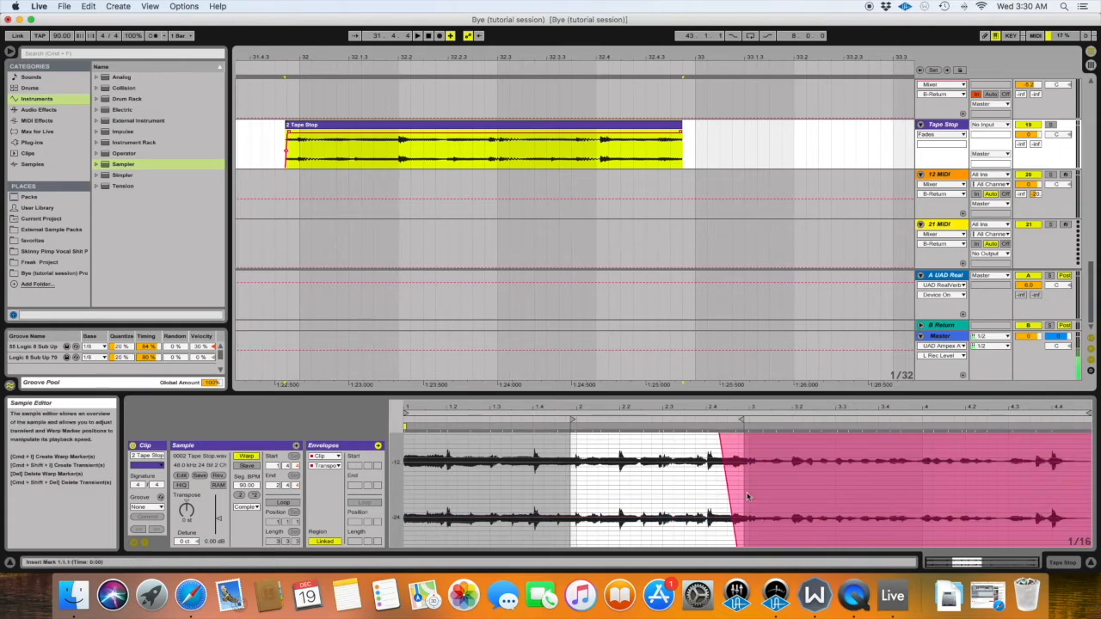
scroll(740, 506, "down", 3)
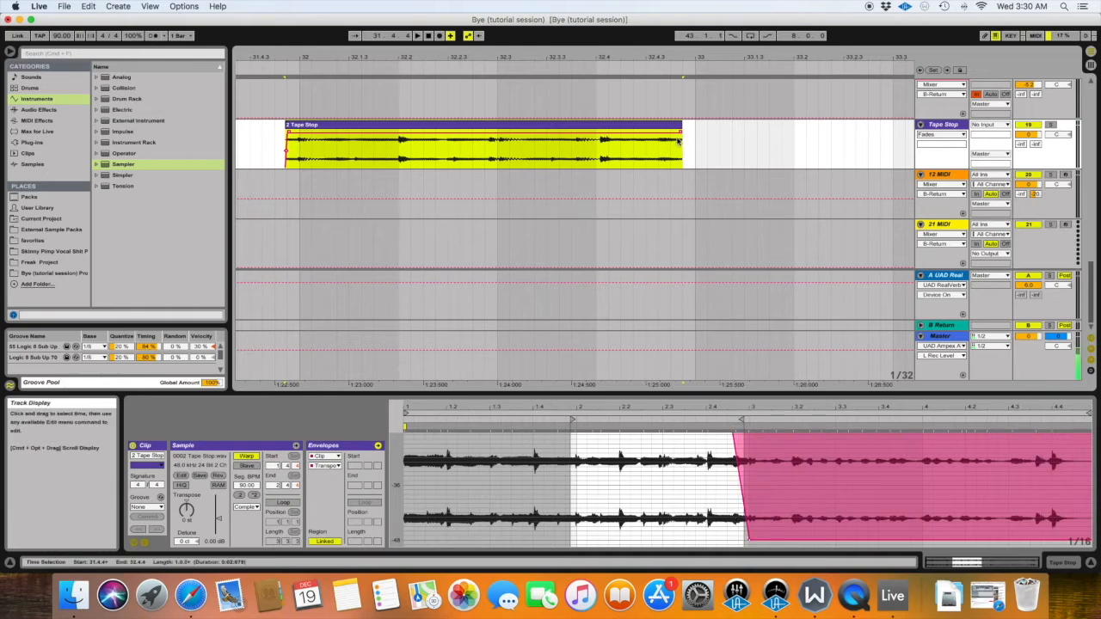
left_click_drag(681, 128, 696, 127)
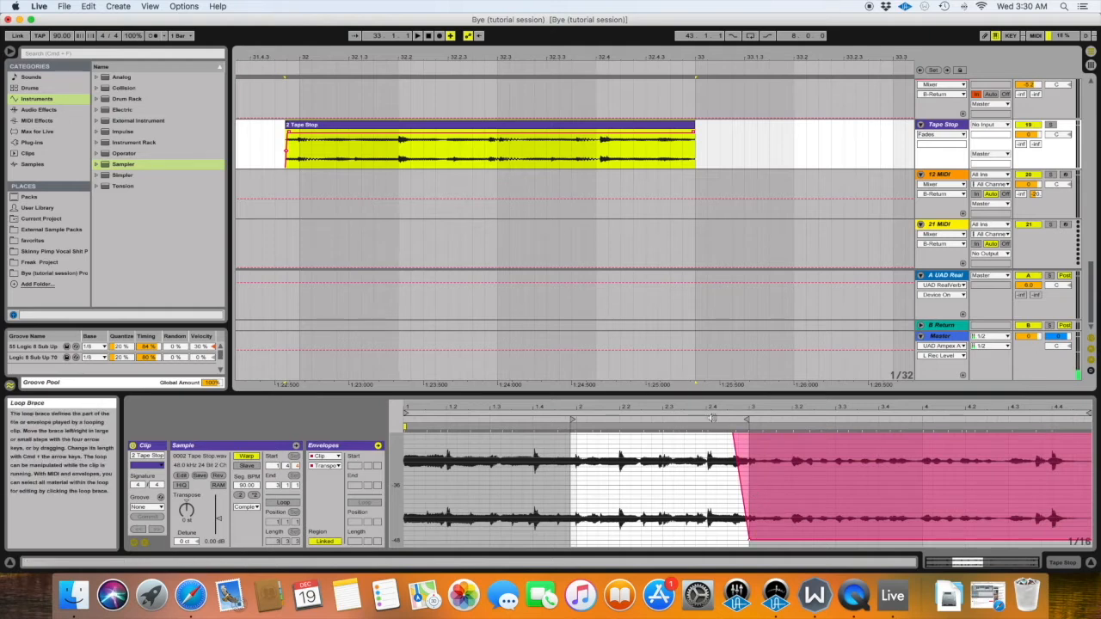
Undo the transposition ramp in the Tape Stop clip's envelope
left_click(747, 475)
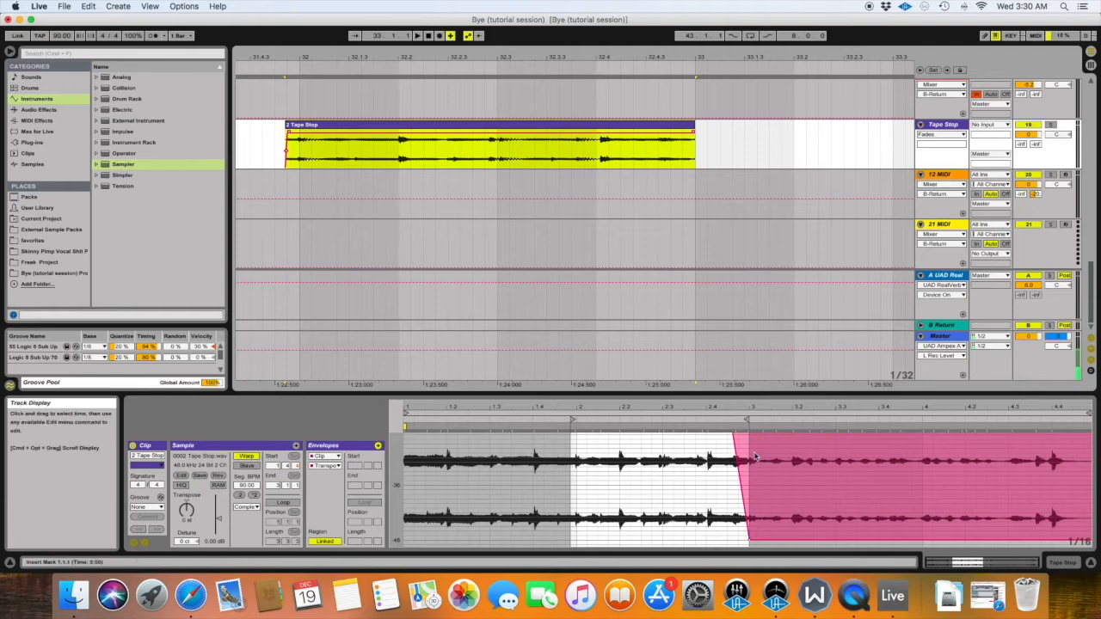
scroll(738, 469, "up", 5)
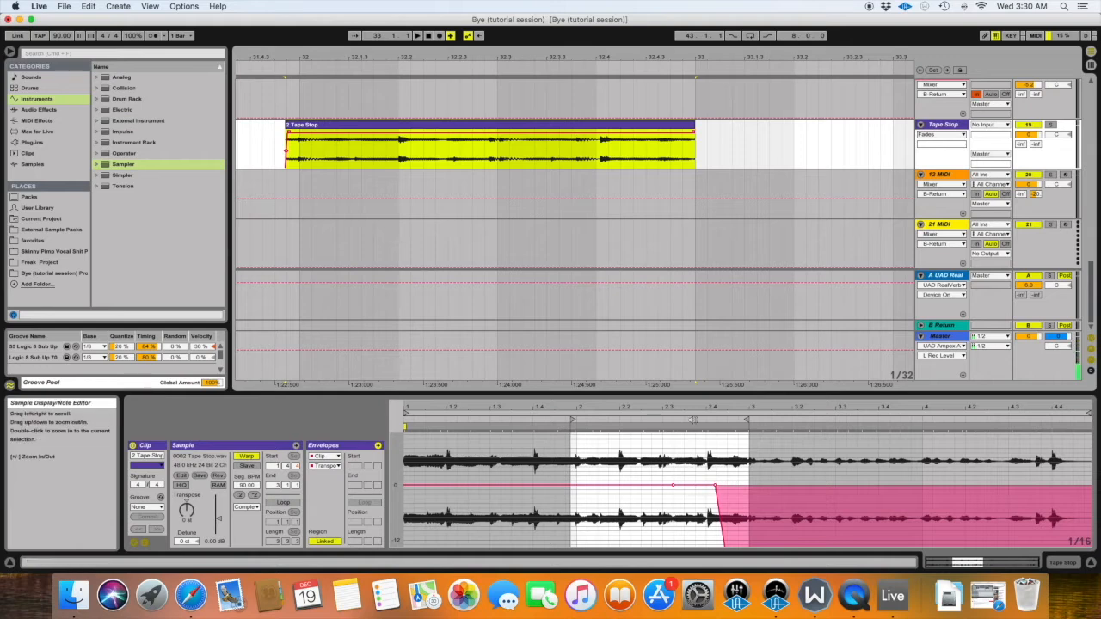
key("super+z")
key("super+z")
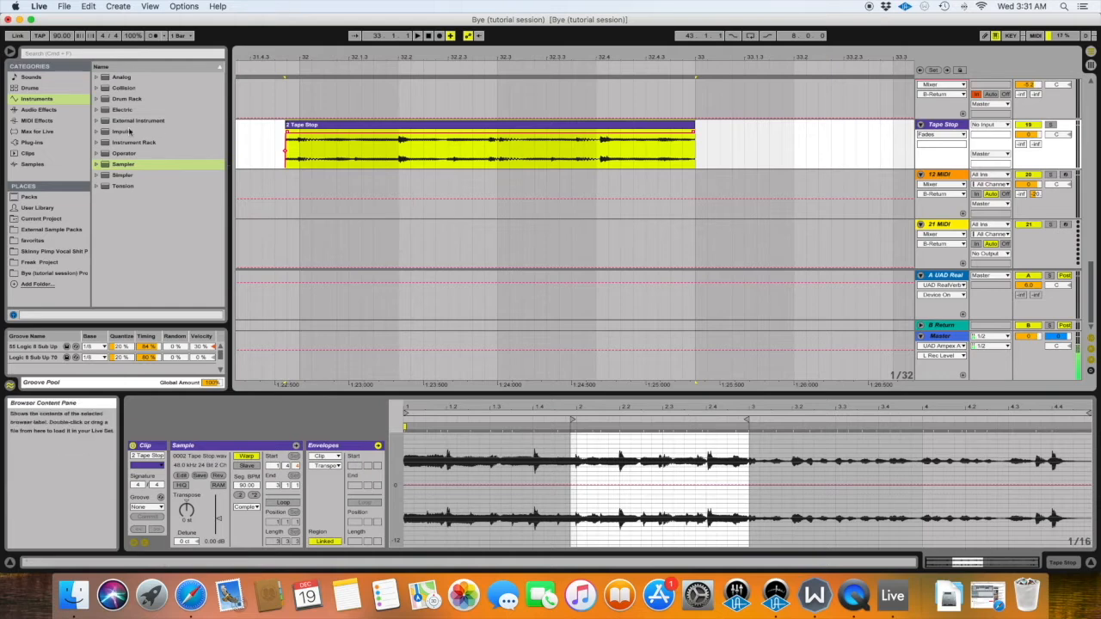
Add a Simple Delay audio effect to the Tape Stop track
left_click(26, 110)
scroll(133, 182, "down", 5)
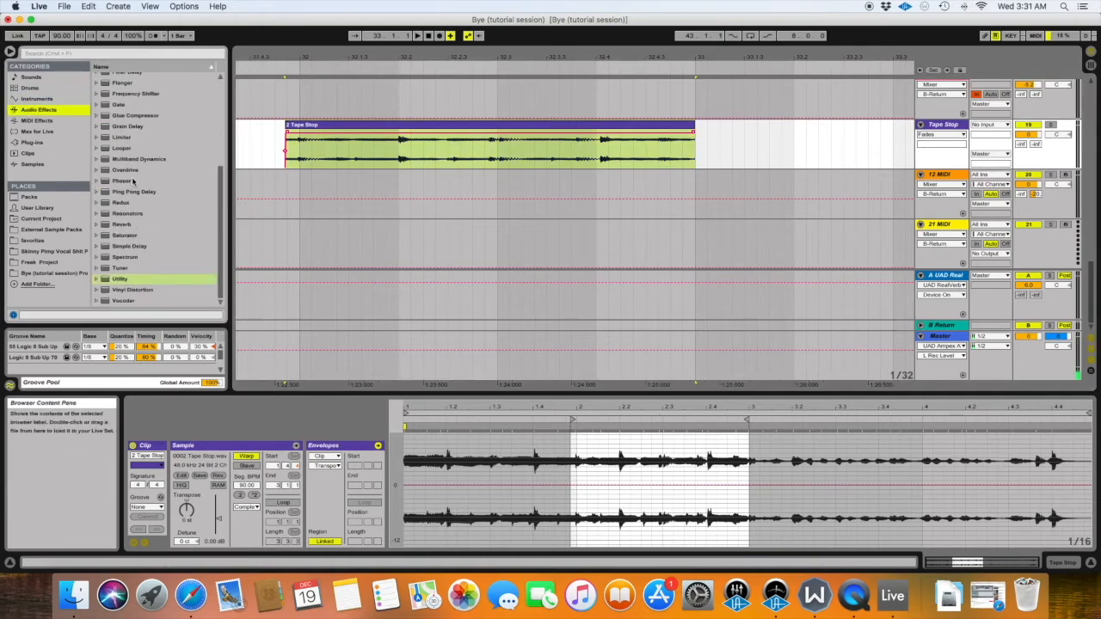
left_click_drag(104, 246, 378, 142)
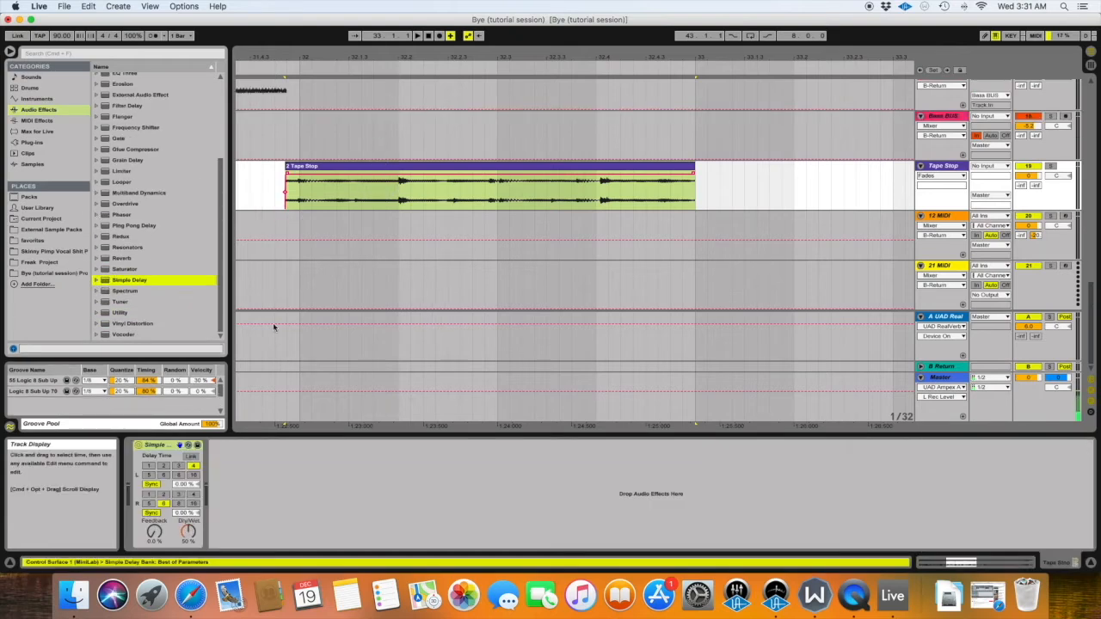
Link the Simple Delay's channels, switch it from Sync to Time mode, and set the delay time to 1.00 ms
left_click(194, 457)
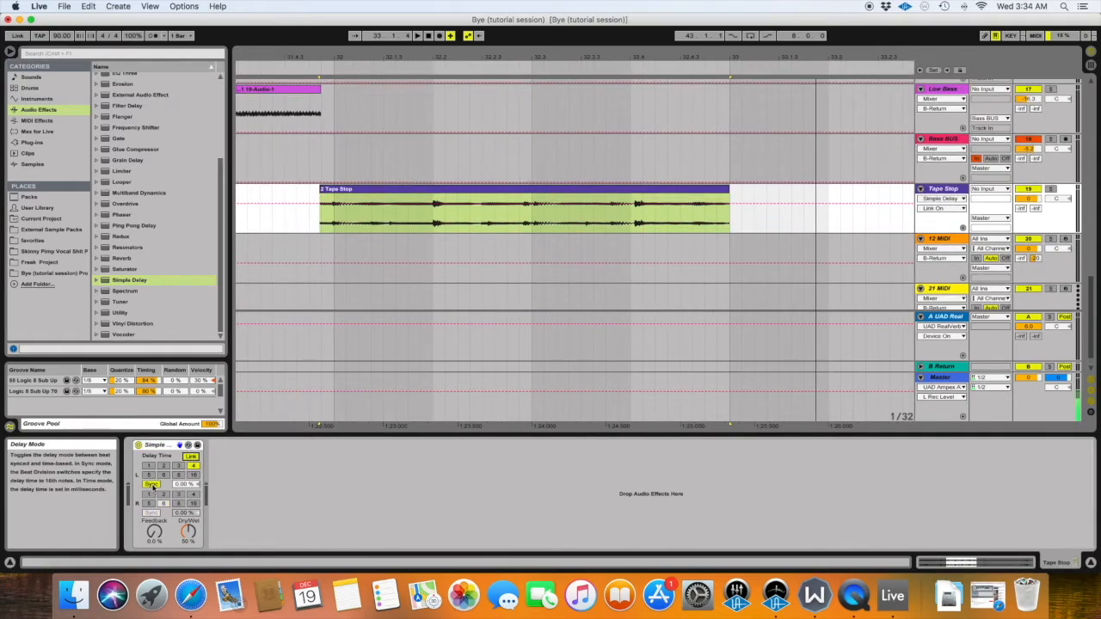
left_click(151, 484)
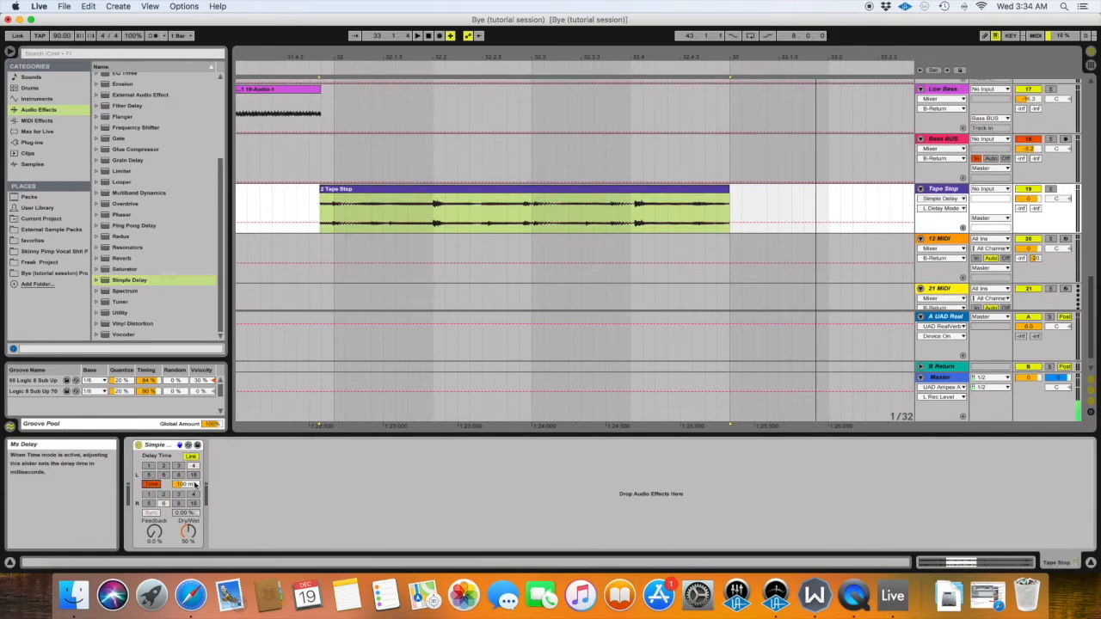
left_click_drag(185, 485, 185, 508)
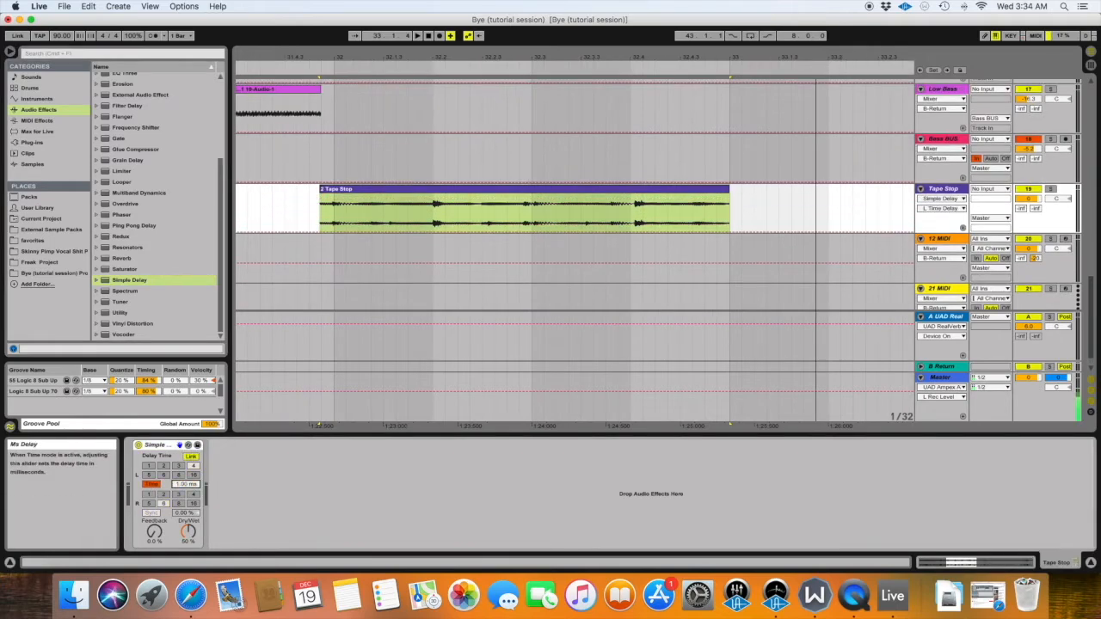
left_click(308, 318)
scroll(308, 318, "down", 1)
scroll(459, 255, "up", 3)
scroll(451, 256, "right", 3)
scroll(451, 256, "down", 1)
scroll(449, 256, "right", 1)
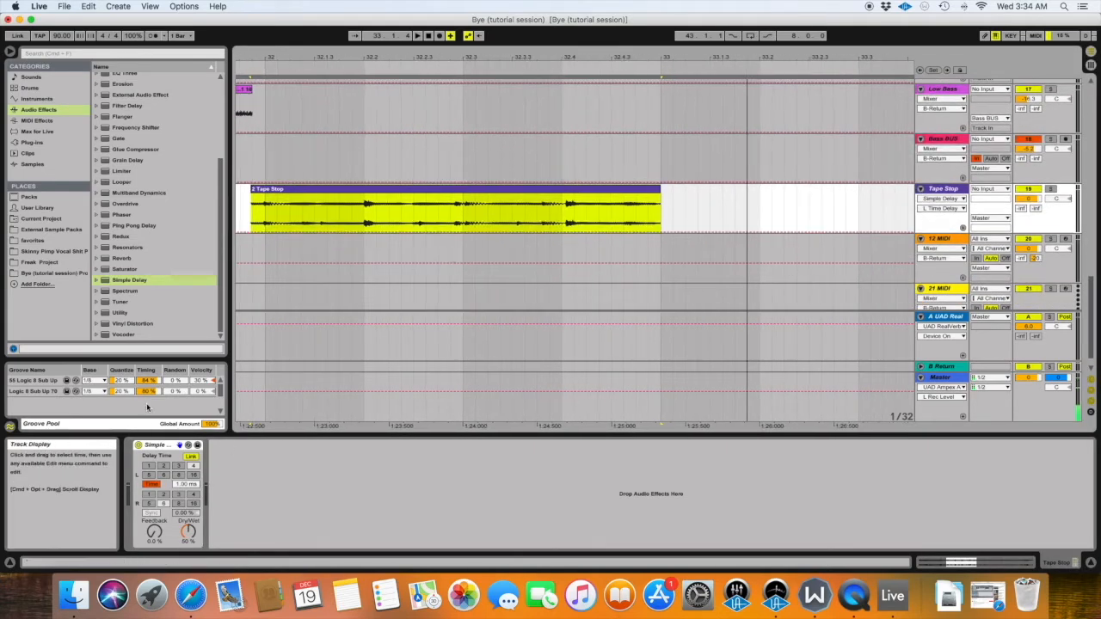
Switch the Simple Delay to Repitch mode and set its Dry/Wet to 100%
right_click(162, 449)
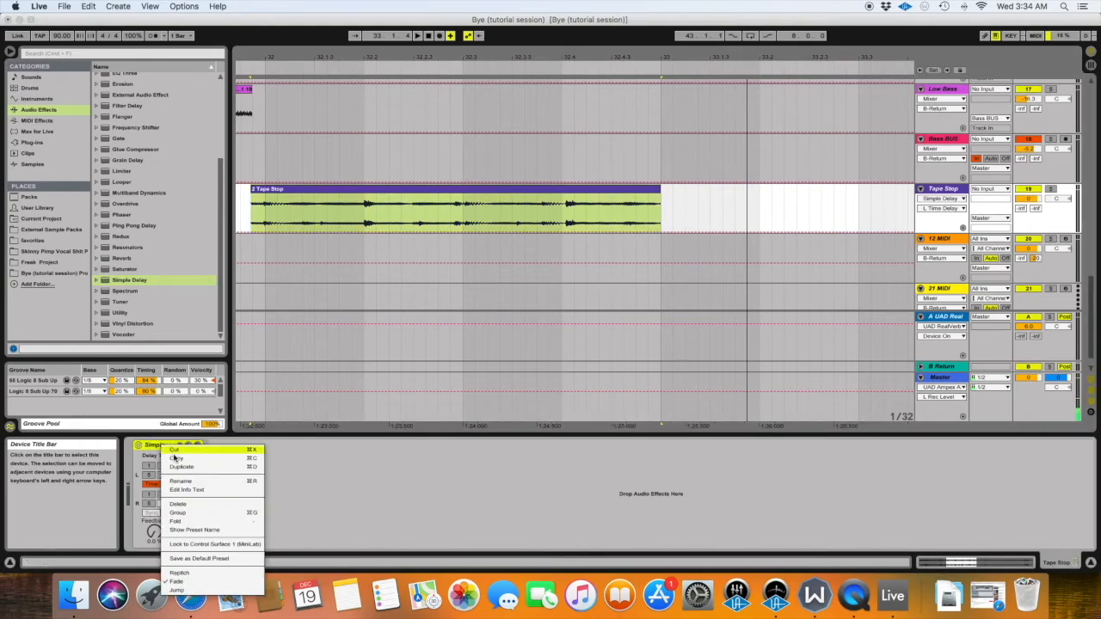
left_click(181, 573)
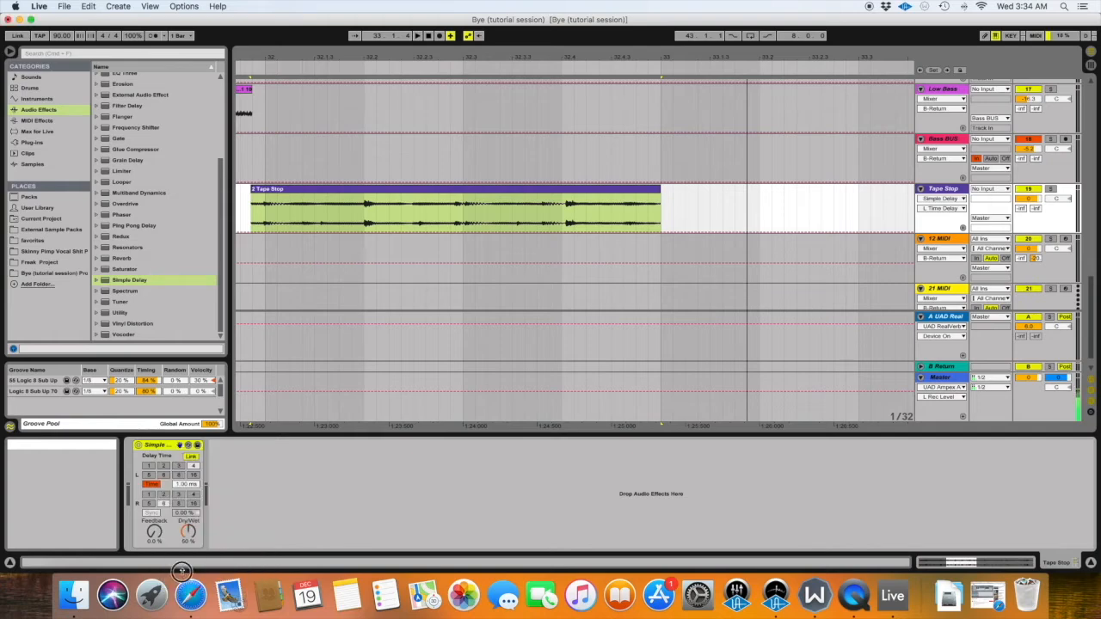
scroll(347, 276, "right", 2)
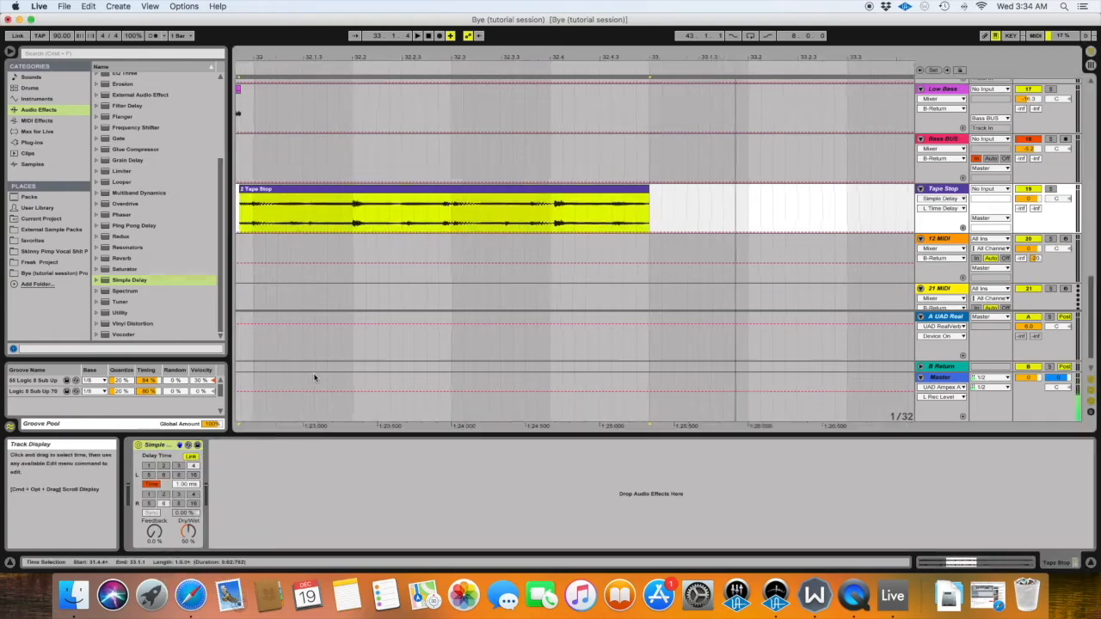
scroll(361, 274, "left", 2)
scroll(362, 274, "down", 1)
scroll(362, 273, "down", 1)
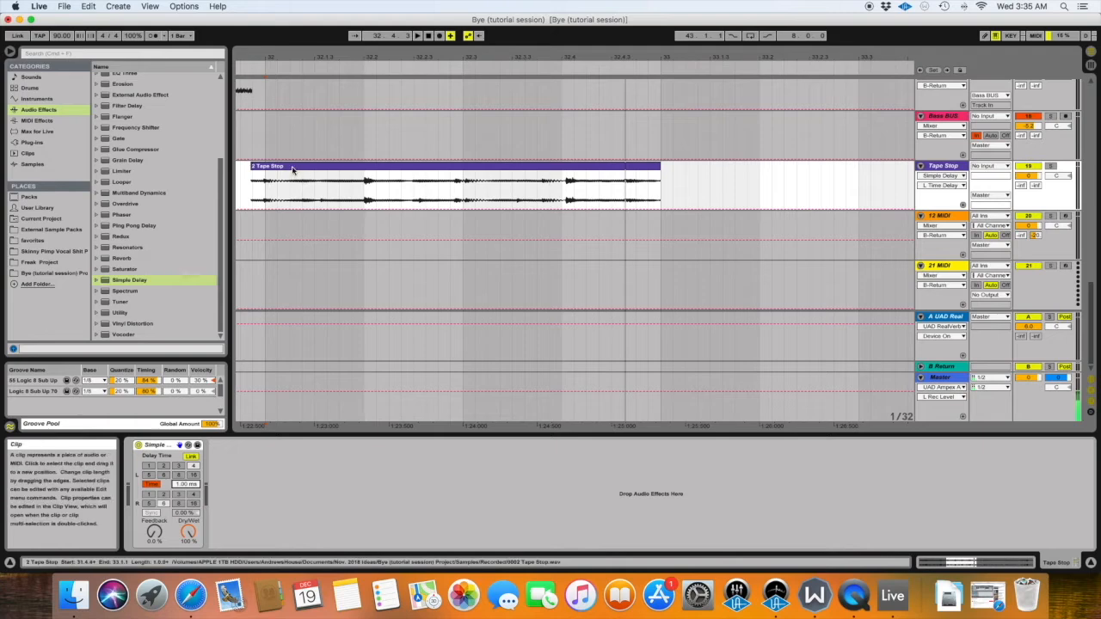
Play the Tape Stop clip while raising the delay time to 300 ms, and reset the delay time to 1.00 ms
left_click(293, 170)
key("space")
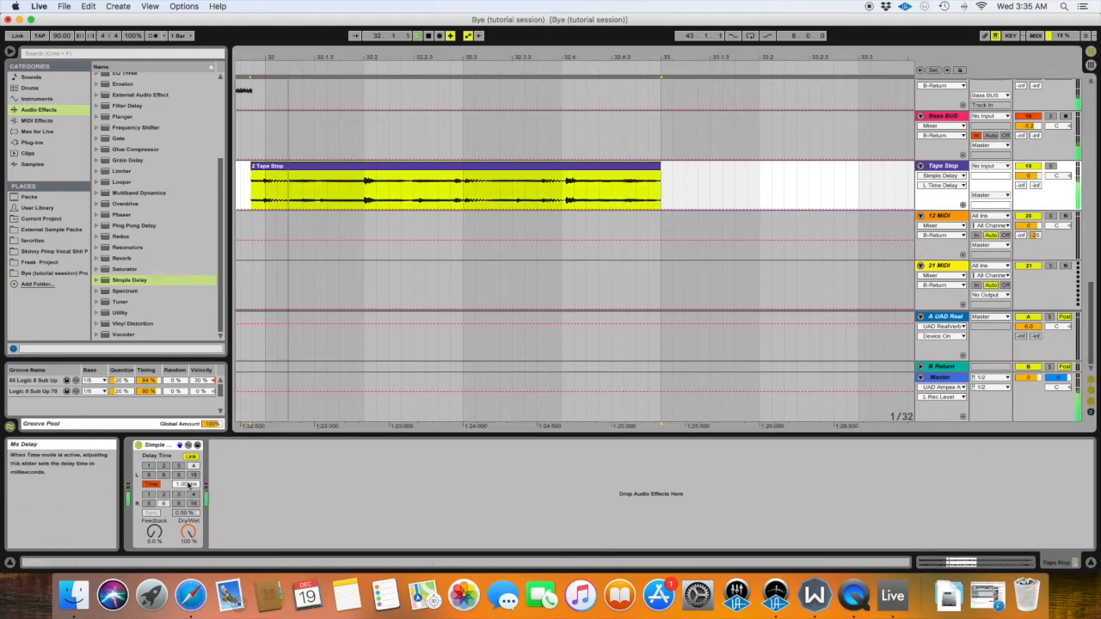
left_click(189, 486)
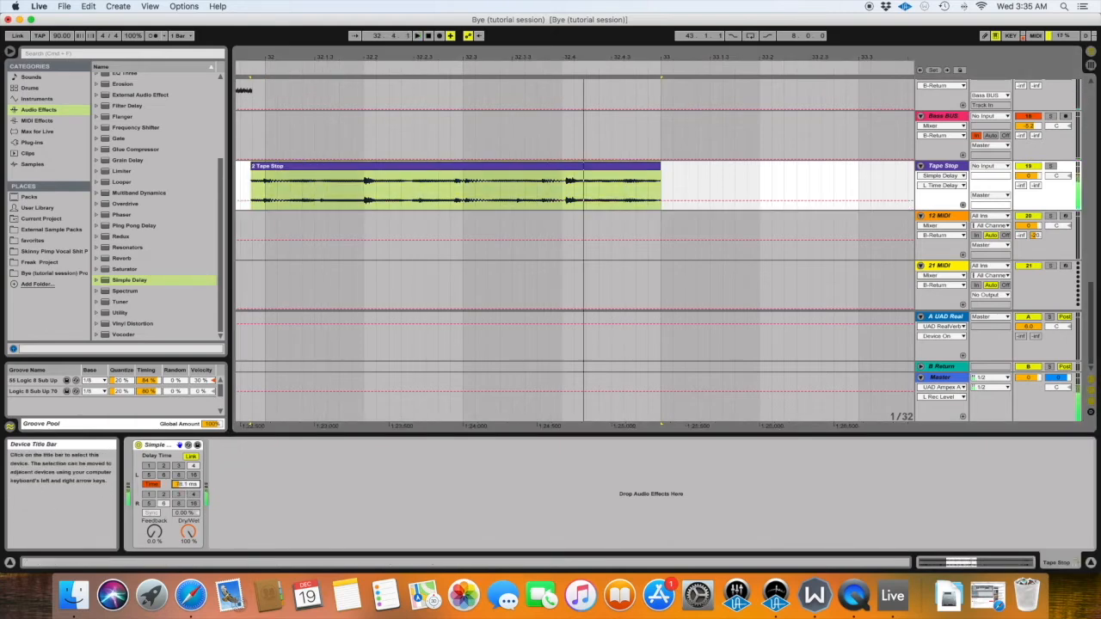
type("300")
key("Return")
left_click_drag(186, 485, 186, 568)
Replay the clip with the delay time swept up to 300 ms, and bring it back down to 1.00 ms
key("space")
key("space")
left_click_drag(186, 484, 186, 399)
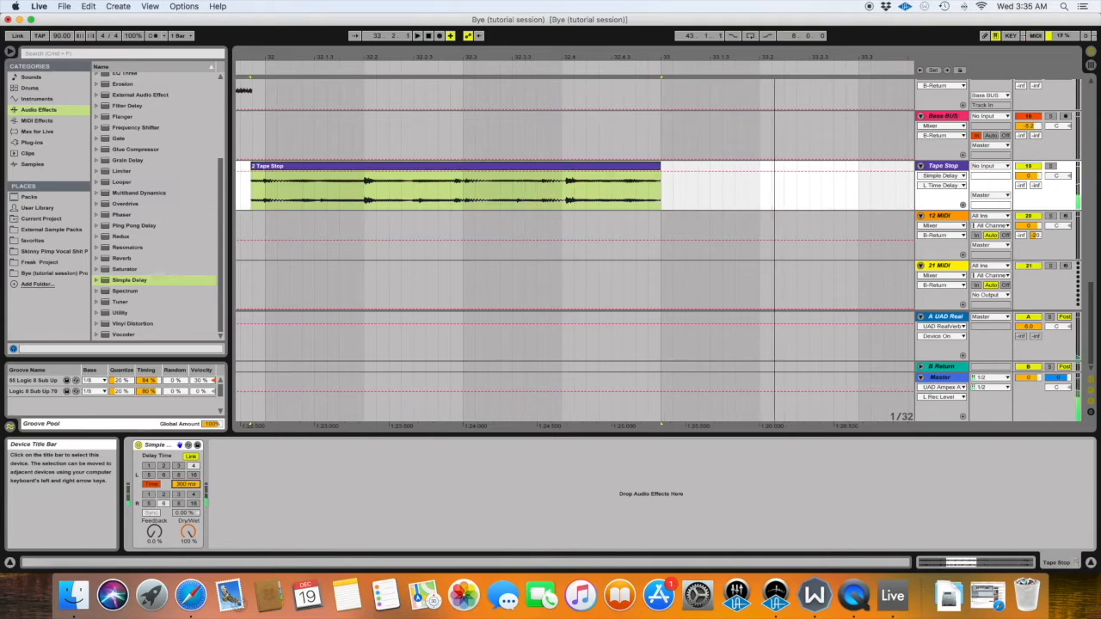
left_click_drag(186, 484, 186, 571)
Audition the Tape Stop clip once more, sweeping the delay time up to 300 ms around beat 32.4
key("space")
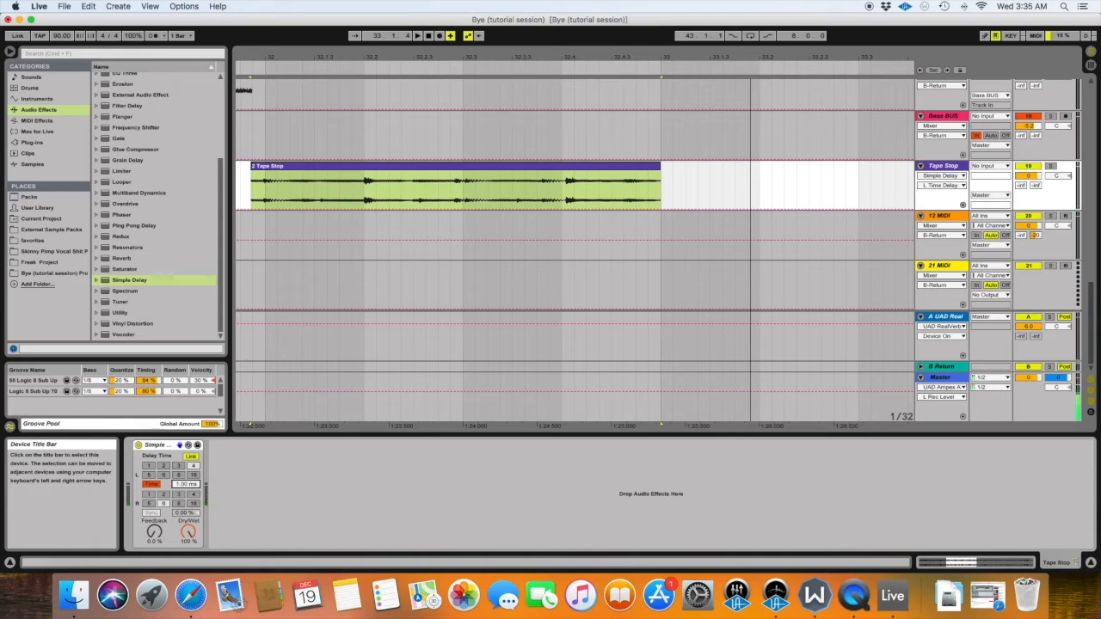
key("space")
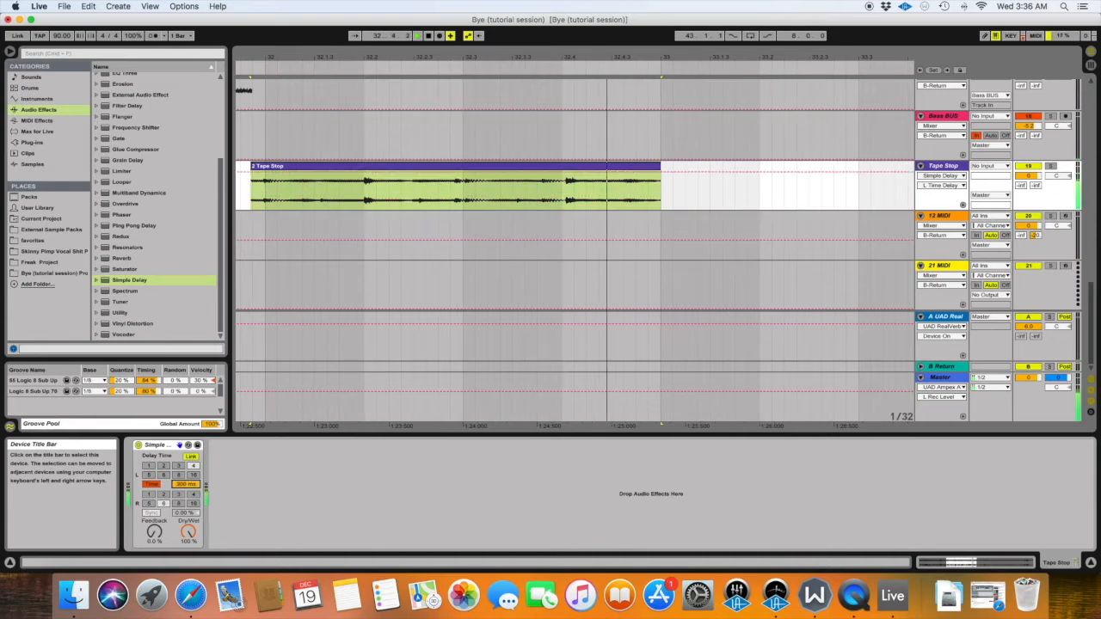
key("space")
scroll(506, 242, "left", 1)
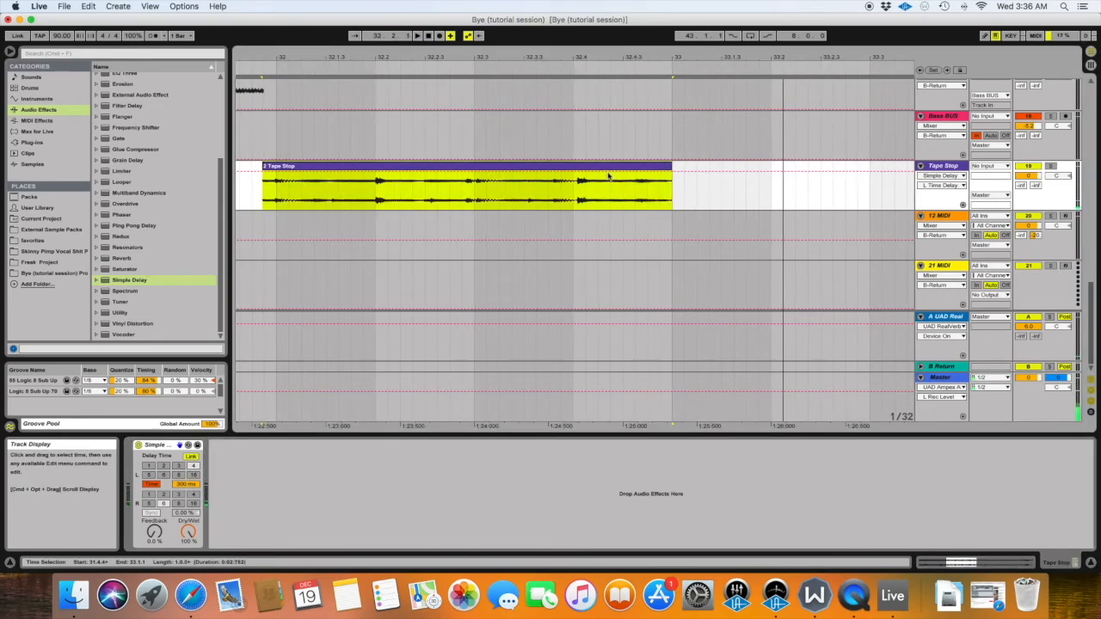
Shorten the end of the Tape Stop clip to about 32.4.3 and replay it while sweeping the delay time up to 300 ms
left_click_drag(667, 165, 624, 166)
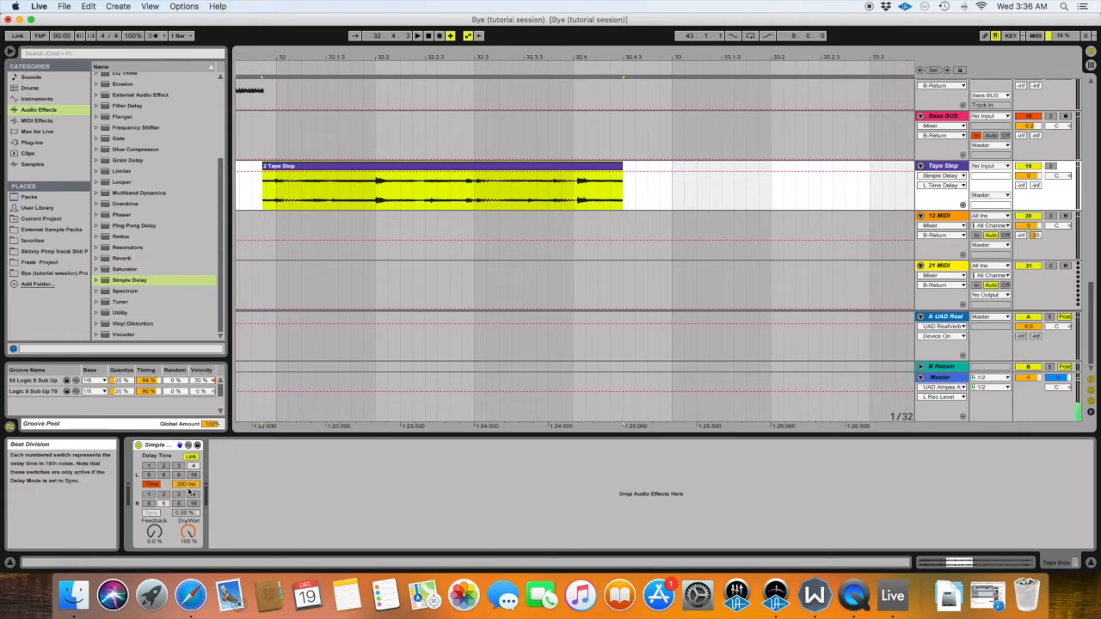
left_click_drag(186, 485, 185, 504)
key("space")
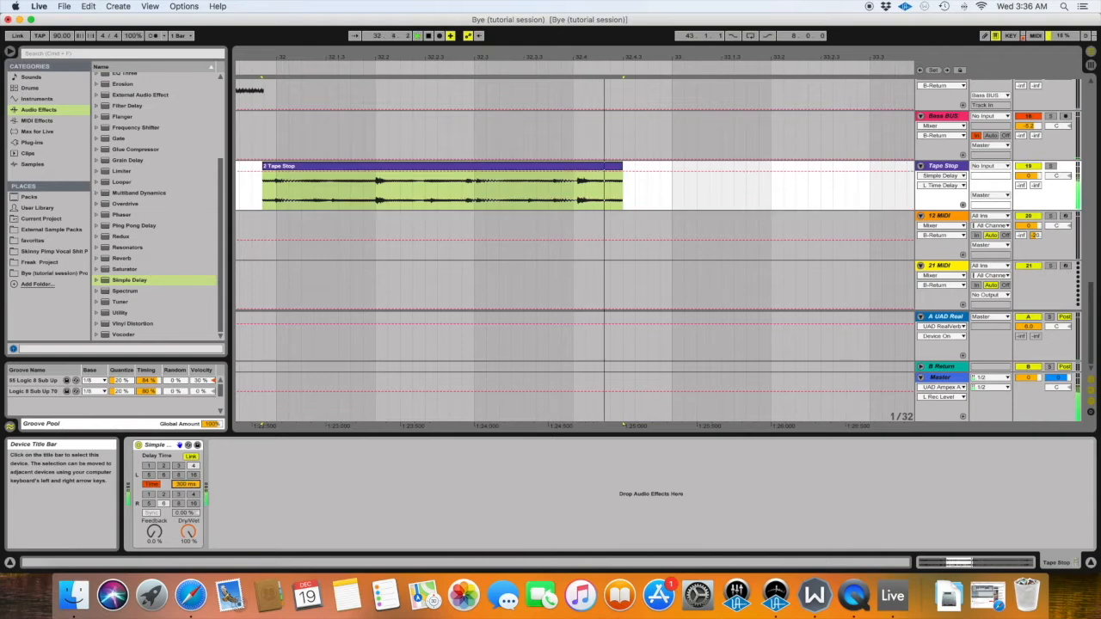
Automate the Simple Delay's delay time as a ramp from 1.00 ms up to 300 ms around beat 32.4, and audition it
left_click(566, 207)
left_click(569, 199)
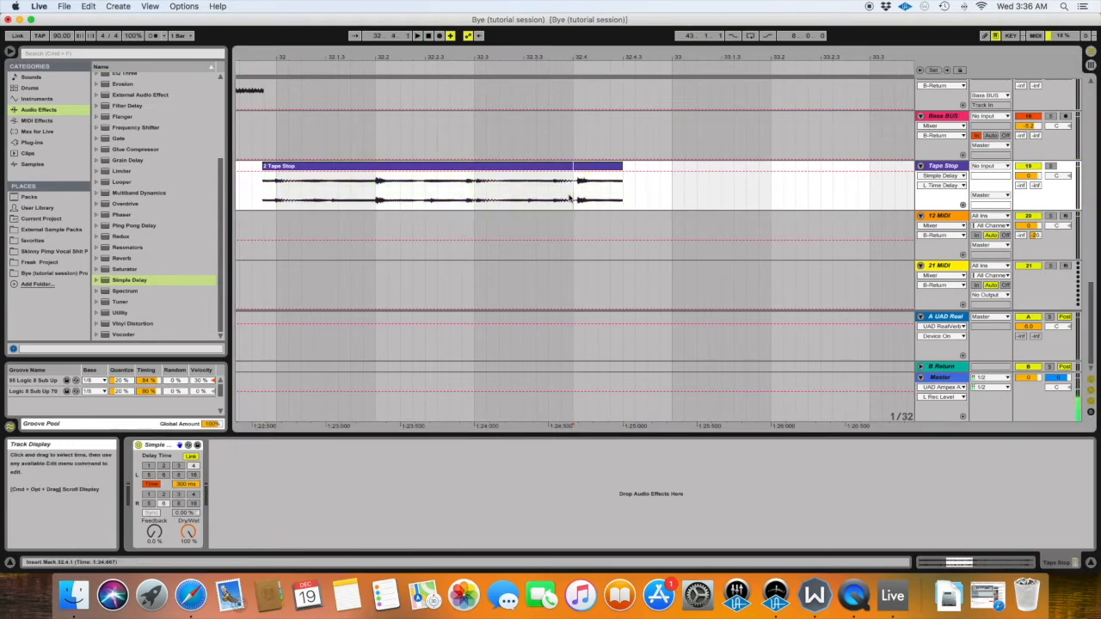
left_click_drag(583, 173, 603, 184)
scroll(582, 209, "up", 1)
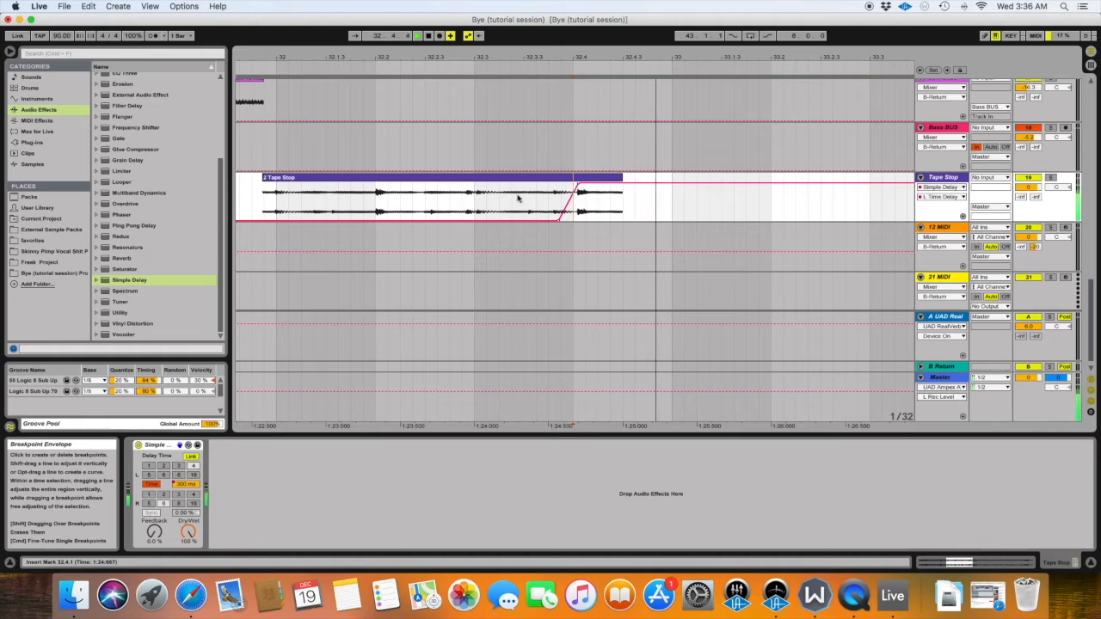
key("space")
left_click(462, 206)
key("space")
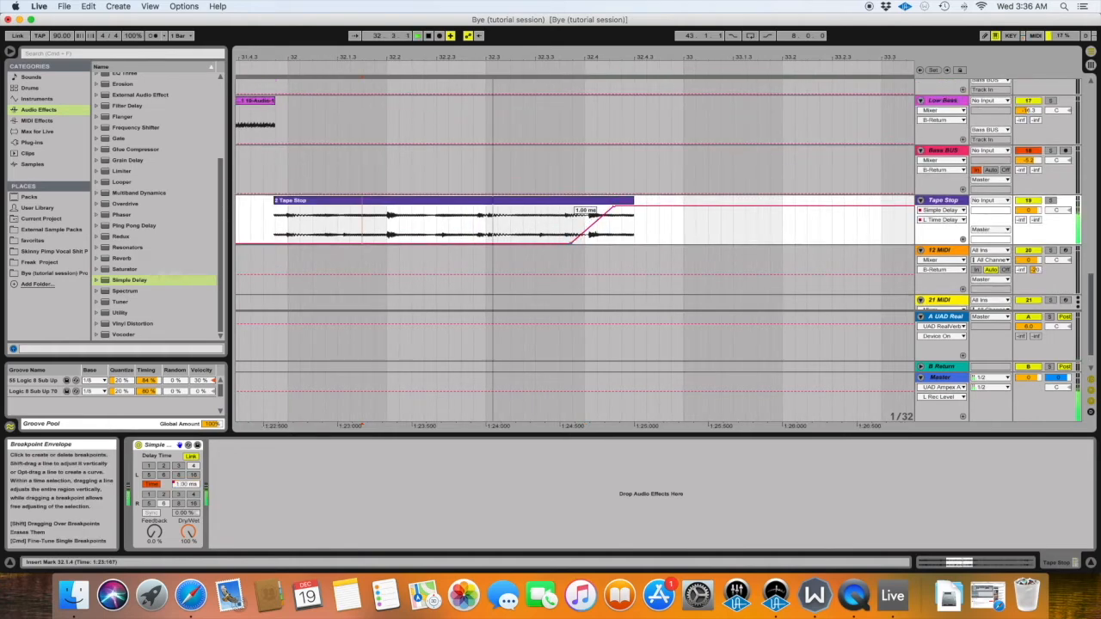
Move the delay-time ramp's start to about 32.4.1, extend the Tape Stop clip's end to 32.4.4, and replay it
left_click_drag(571, 244, 596, 244)
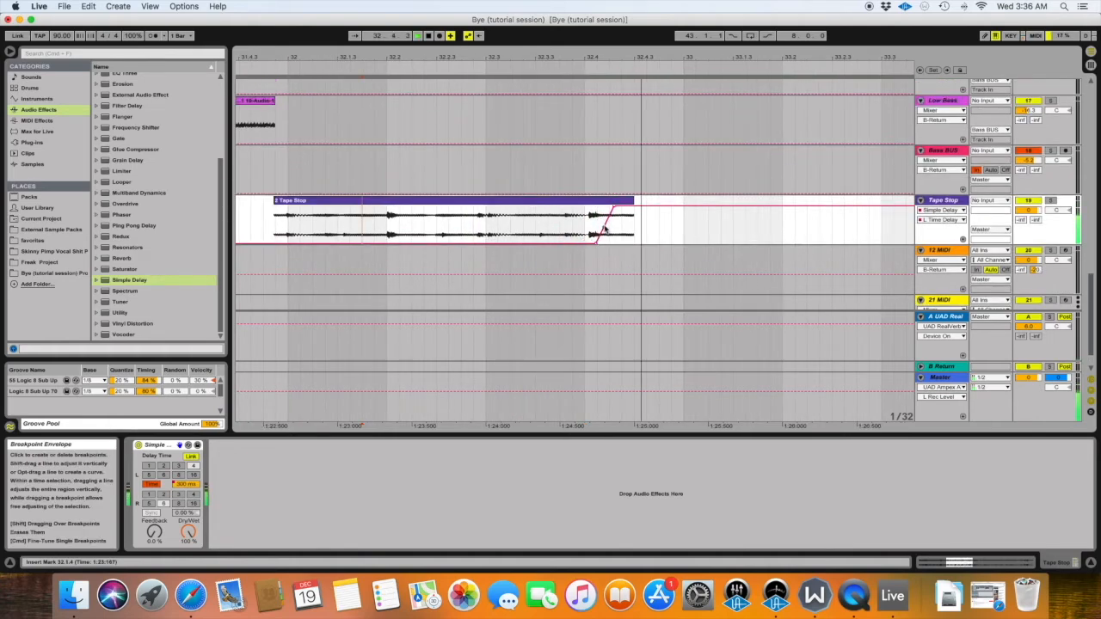
left_click_drag(634, 200, 660, 201)
key("space")
key("space")
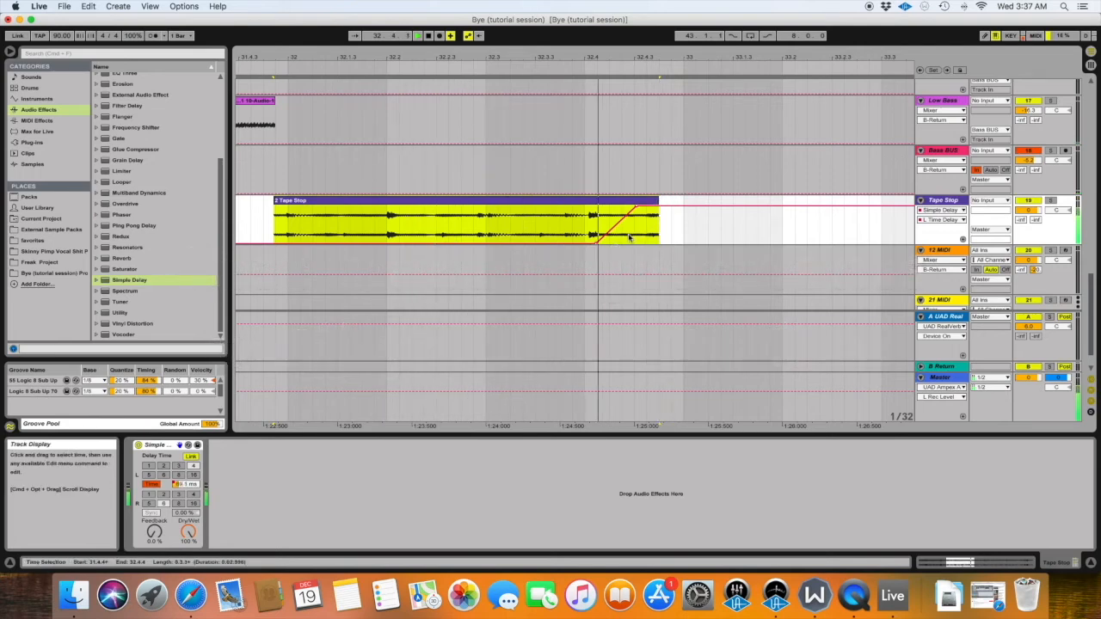
Shift the delay-time ramp slightly later, towards the end of the Tape Stop clip, and replay the result
key("space")
key("space")
mouse_move(636, 207)
left_mouse_down()
mouse_move(651, 207)
mouse_move(641, 209)
left_mouse_up()
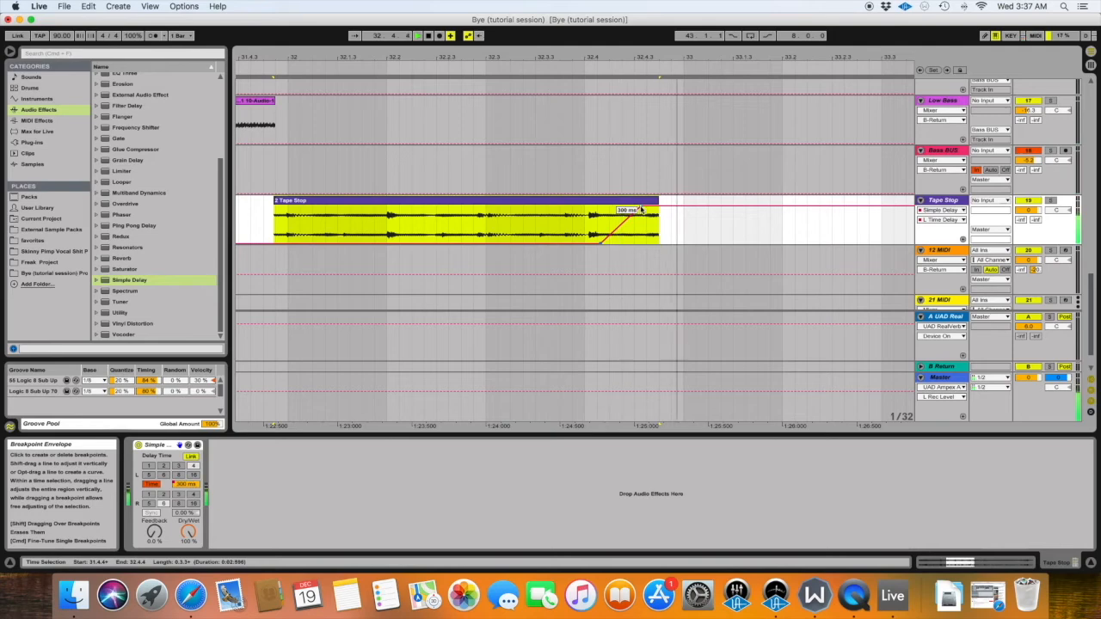
left_click(628, 240)
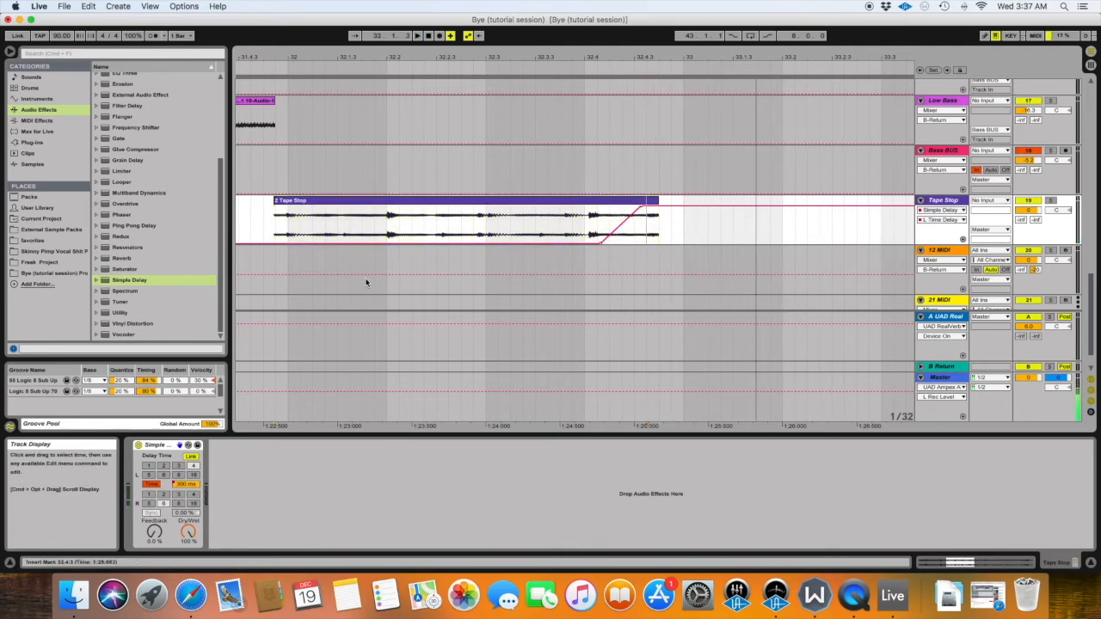
key("super+z")
Delete the Simple Delay from the Tape Stop track, and adjust the clip's edges so it runs from 31.4.1 to 33.1.1
left_click(165, 443)
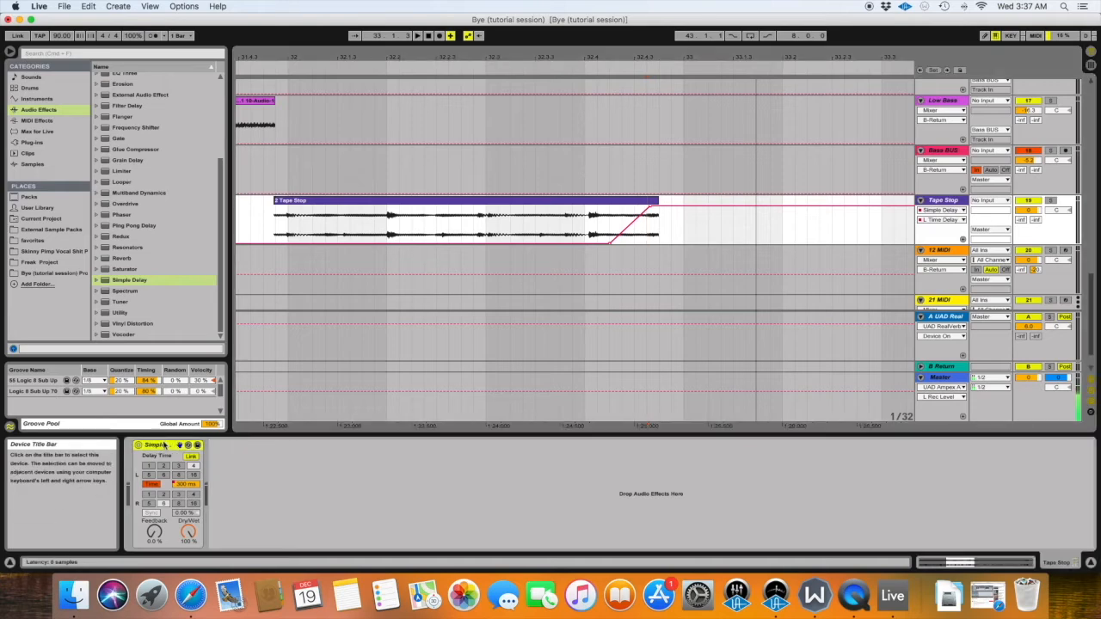
key("Delete")
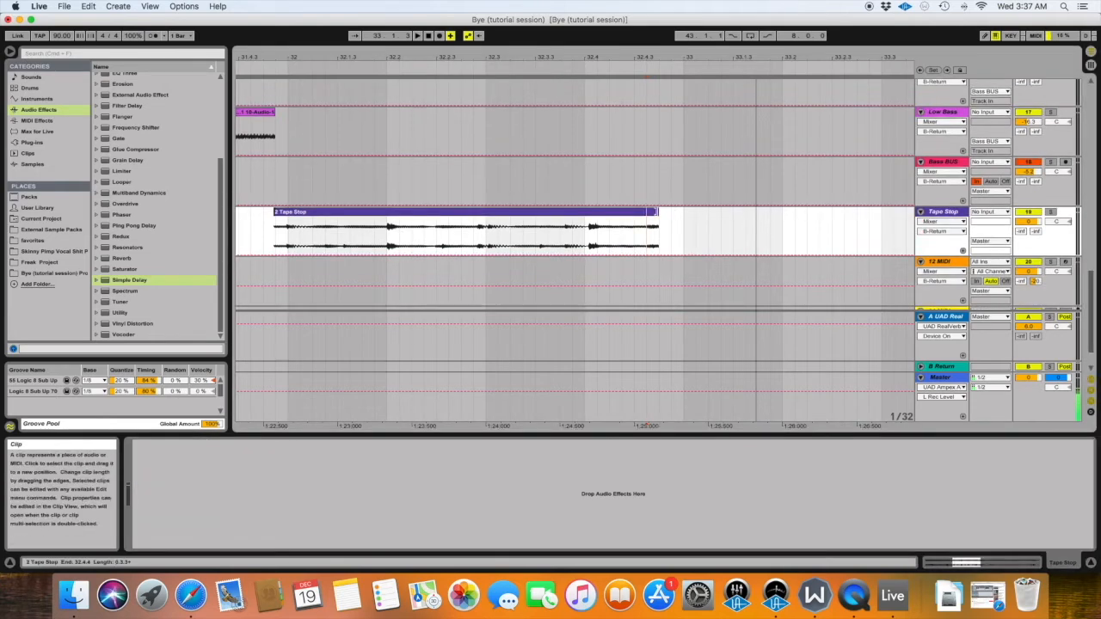
left_click_drag(659, 214, 681, 214)
left_click_drag(274, 214, 287, 216)
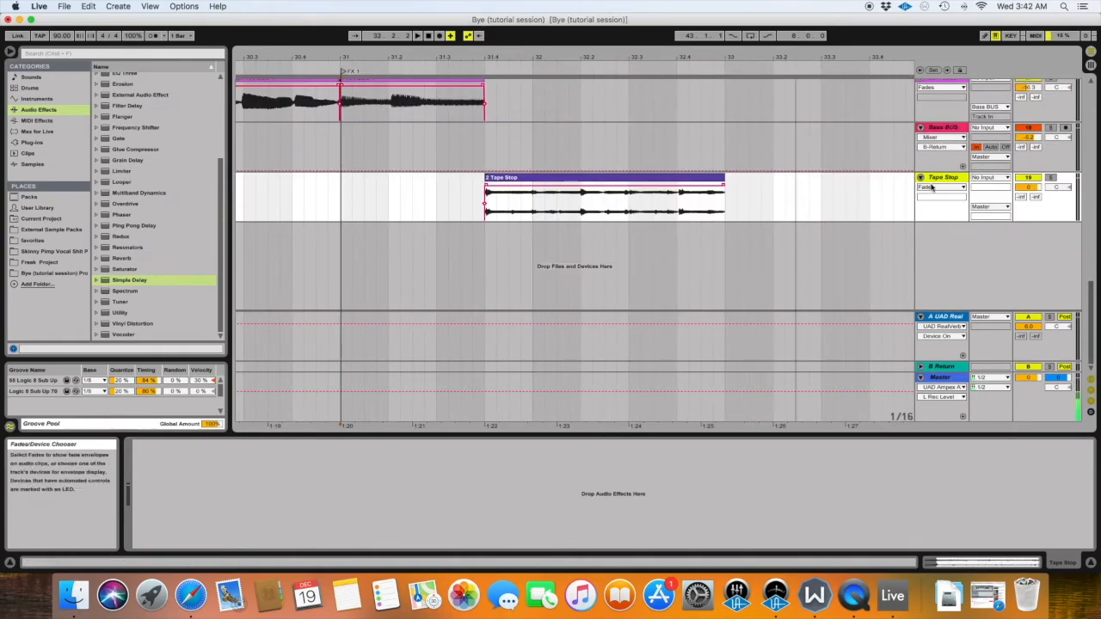
Insert a new MIDI track below the Tape Stop track and load a Sampler instrument onto it
key("super+shift+t")
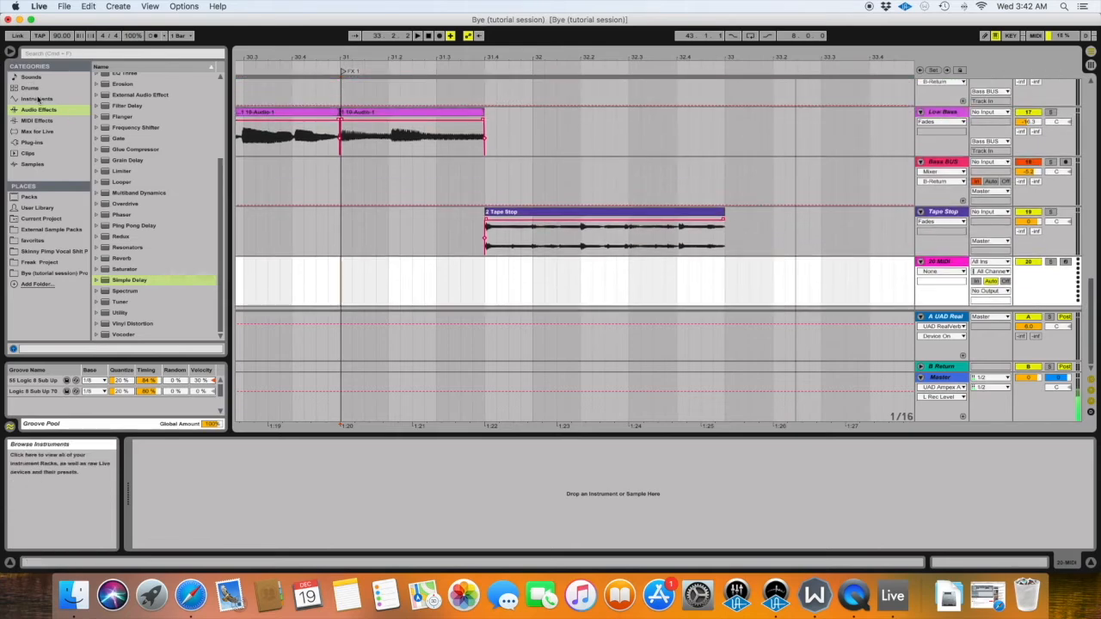
left_click(38, 100)
left_click_drag(106, 166, 483, 255)
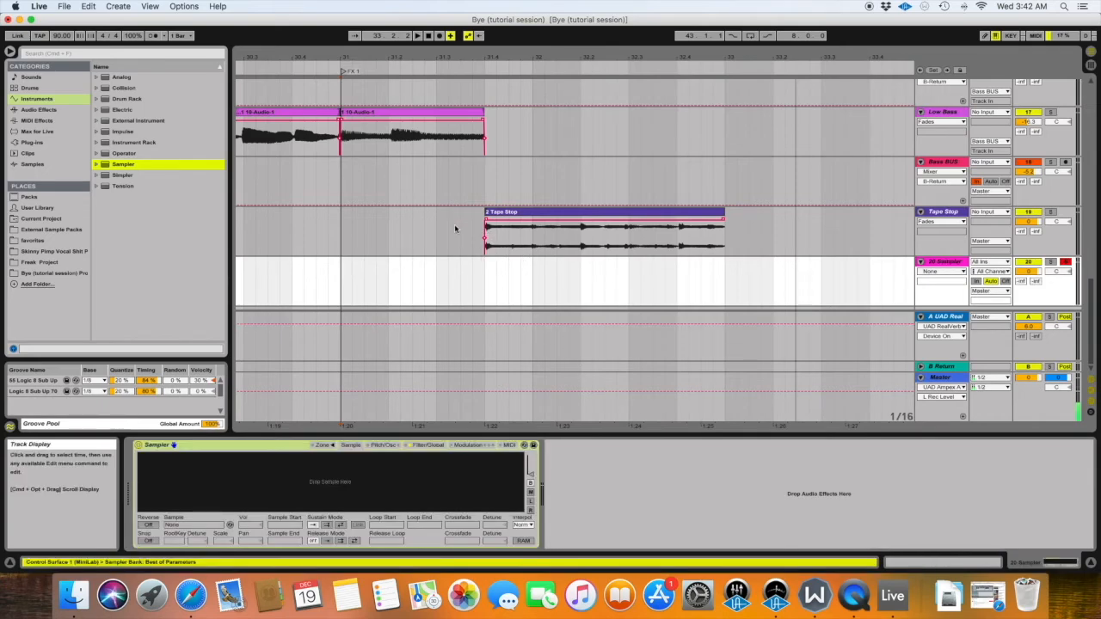
Examine the other tracks around the gap between 31.4 and 33, and inspect the Tape Stop clip's waveform up close
scroll(499, 250, "right", 3)
scroll(578, 250, "up", 8)
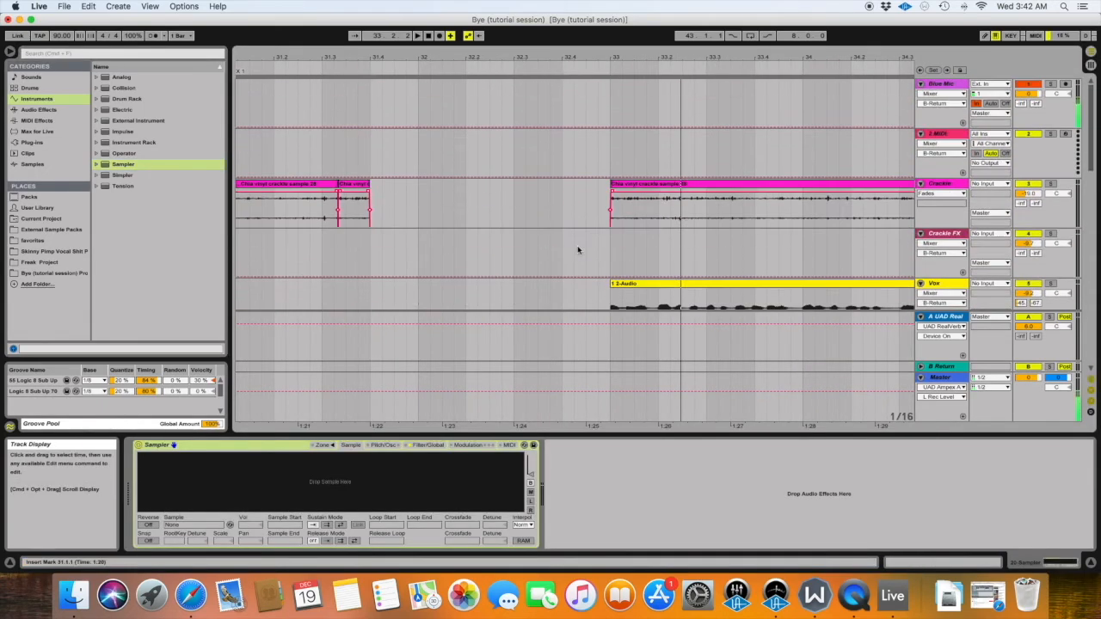
scroll(578, 249, "down", 15)
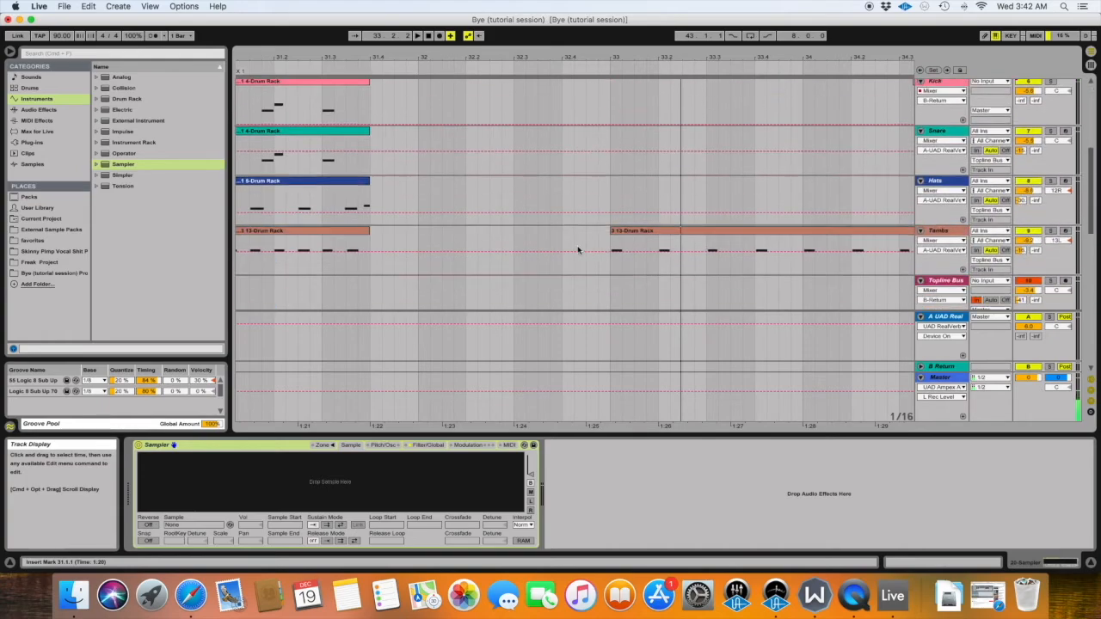
scroll(578, 250, "down", 2)
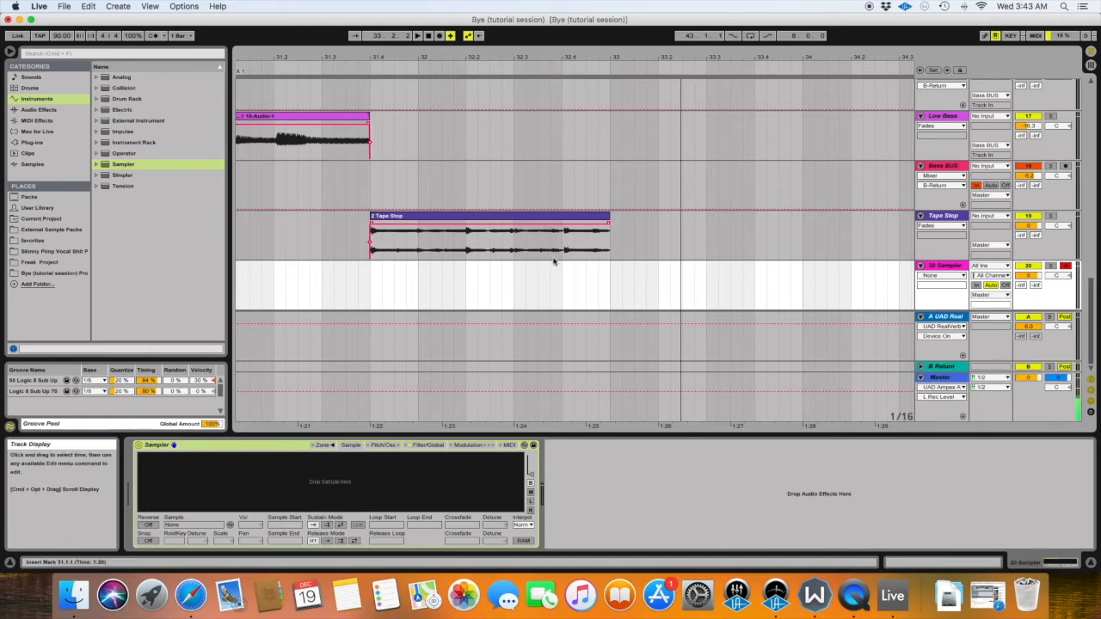
scroll(528, 215, "up", 1)
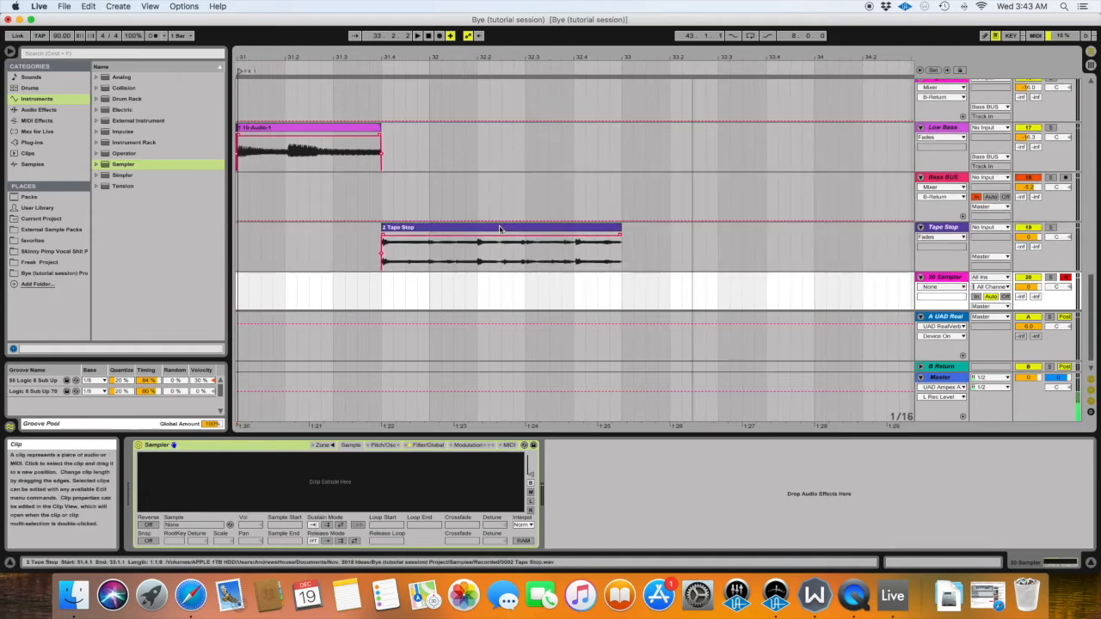
left_click(514, 229)
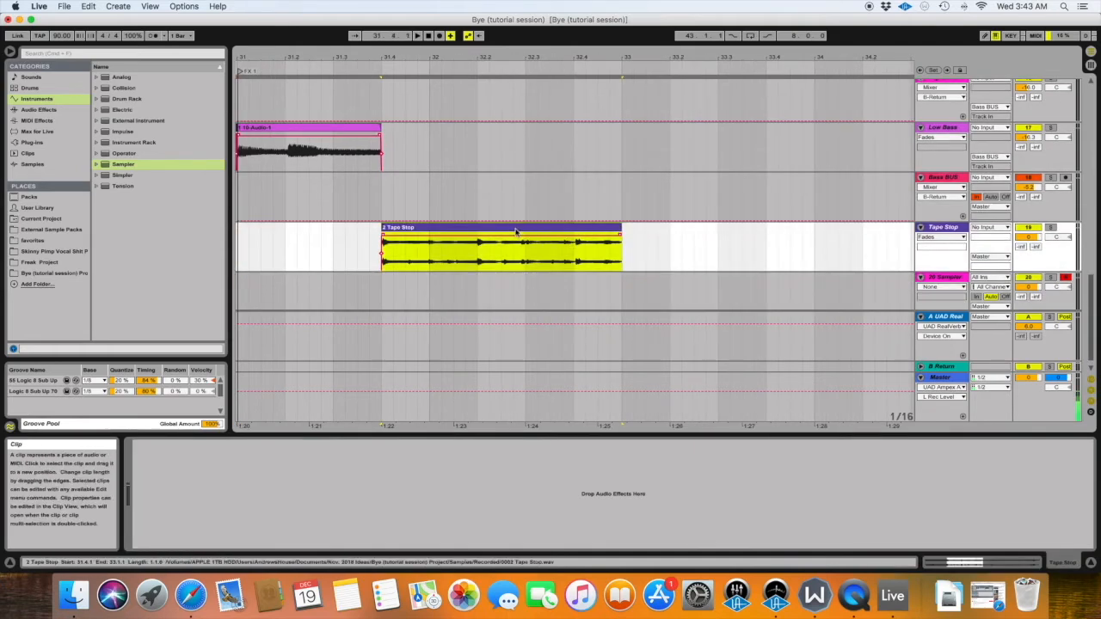
left_click_drag(385, 54, 426, 207)
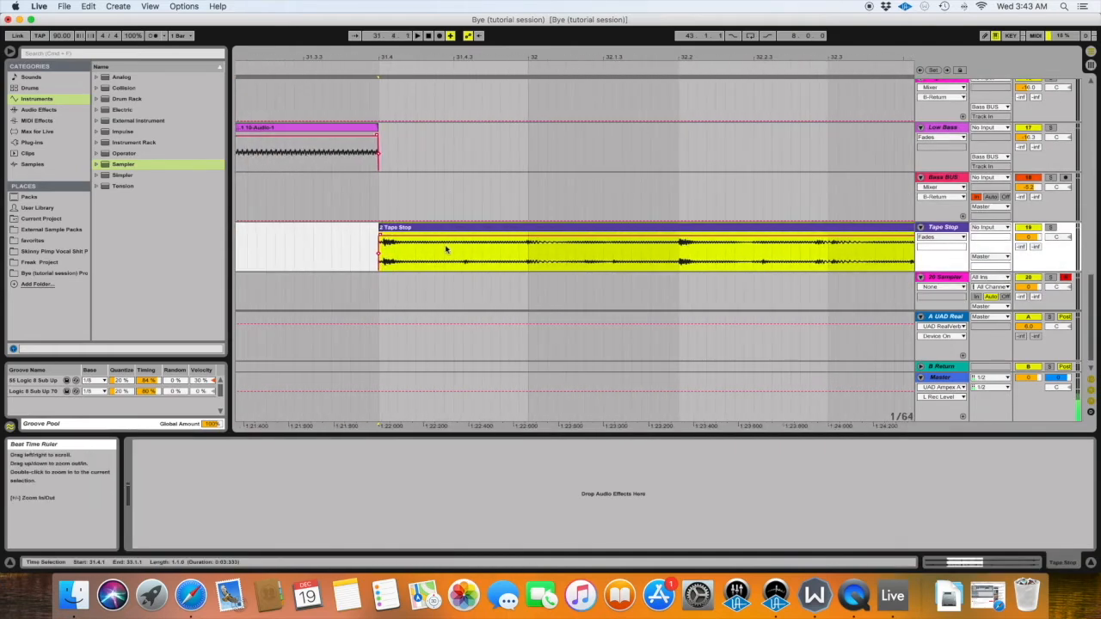
left_click_drag(448, 57, 448, 24)
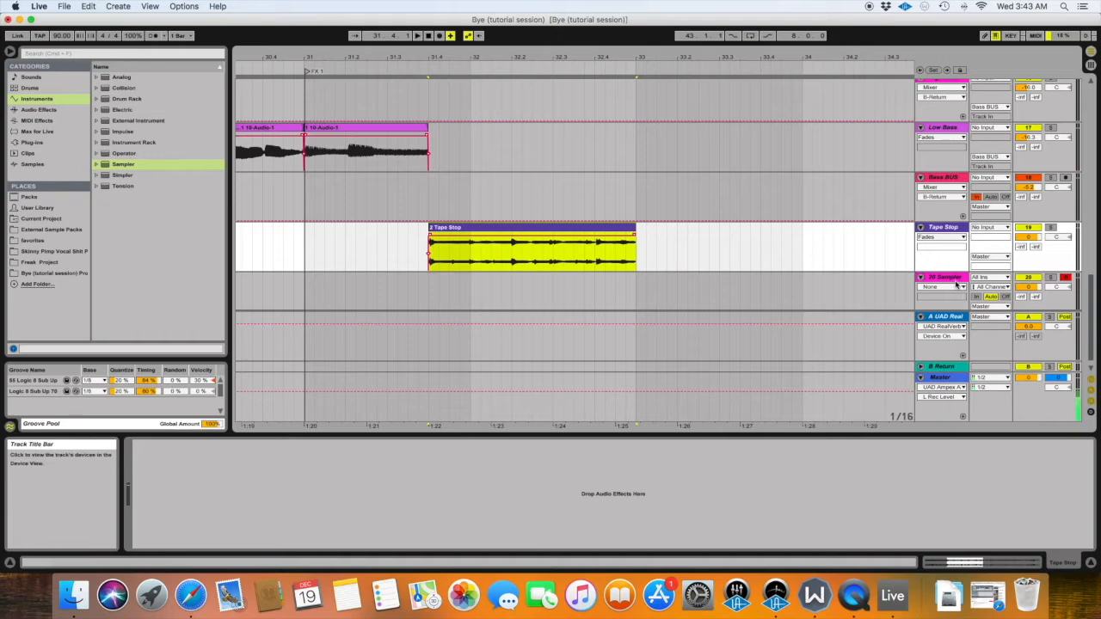
Check the Sampler's Filter/Global settings, and load the Tape Stop clip into the Sampler as its sample
left_click(782, 290)
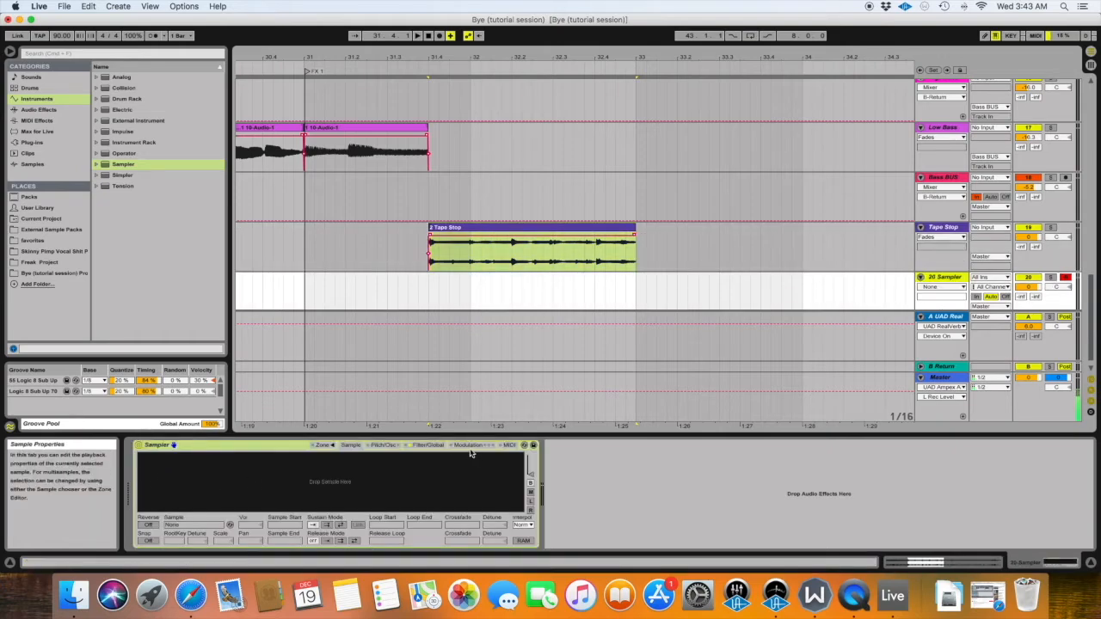
left_click(437, 445)
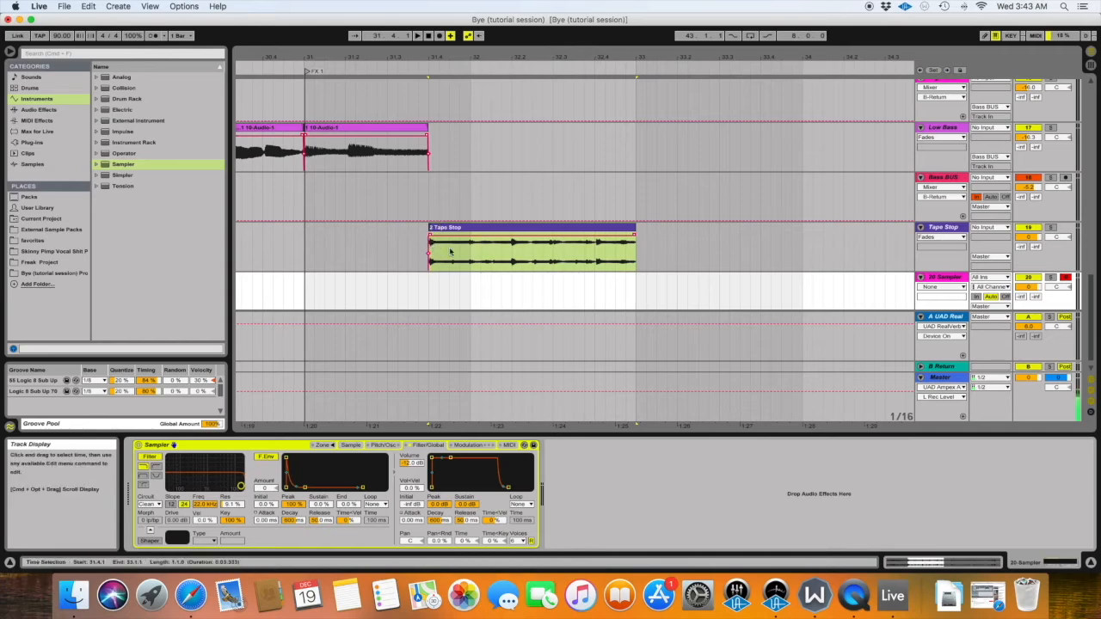
left_click(350, 444)
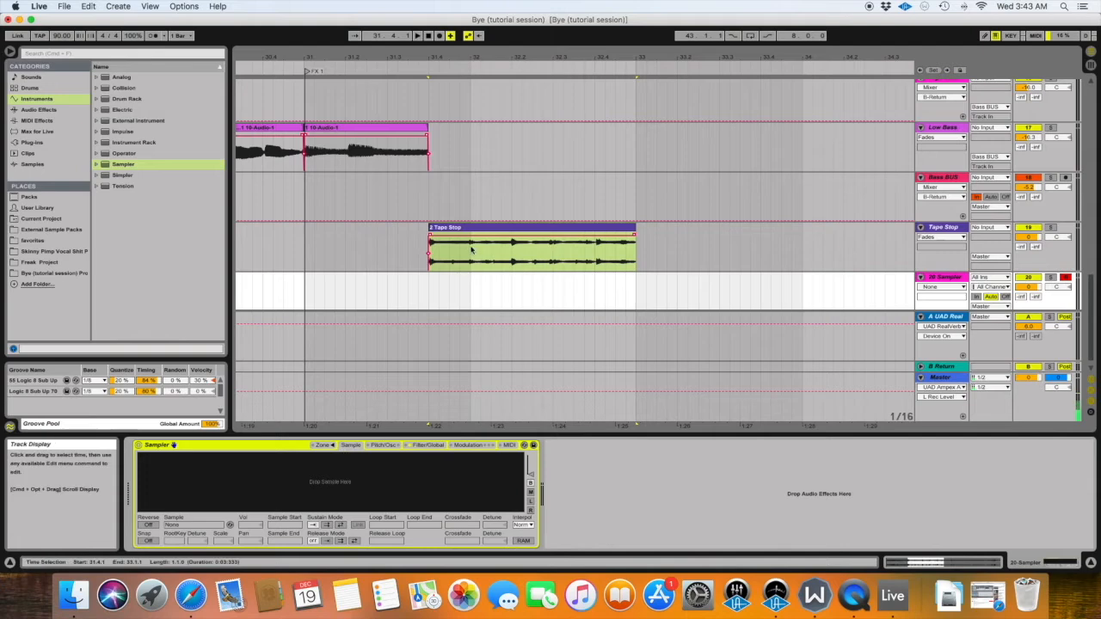
left_click_drag(477, 228, 400, 478)
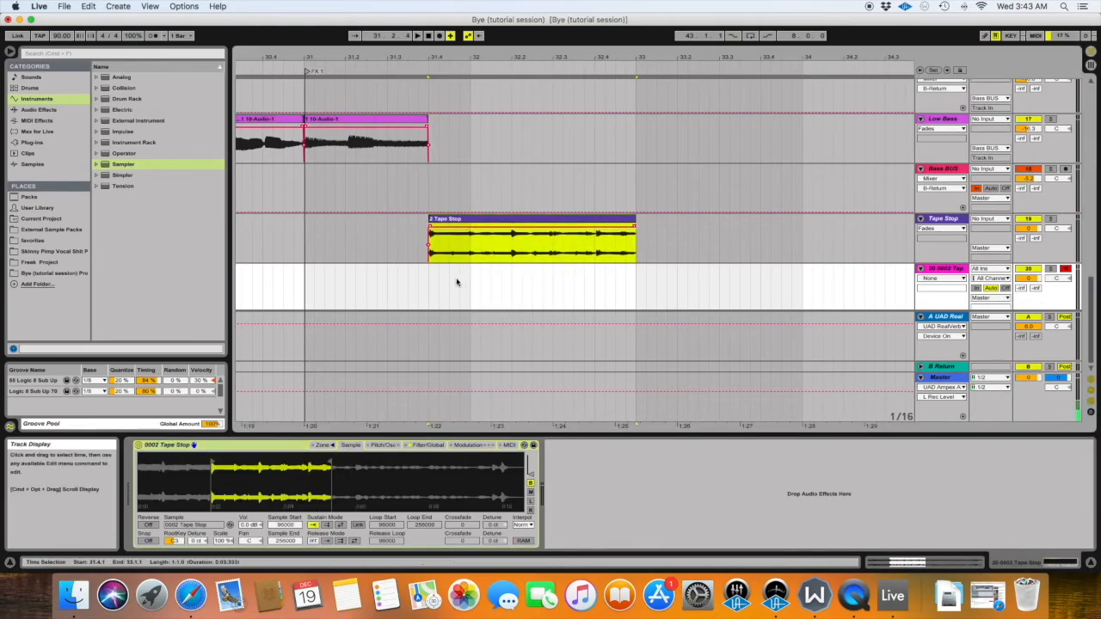
Insert an empty MIDI clip on the Sampler track from 31.4.1 to 33.1.1, matching the Tape Stop clip's length
scroll(529, 248, "down", 1)
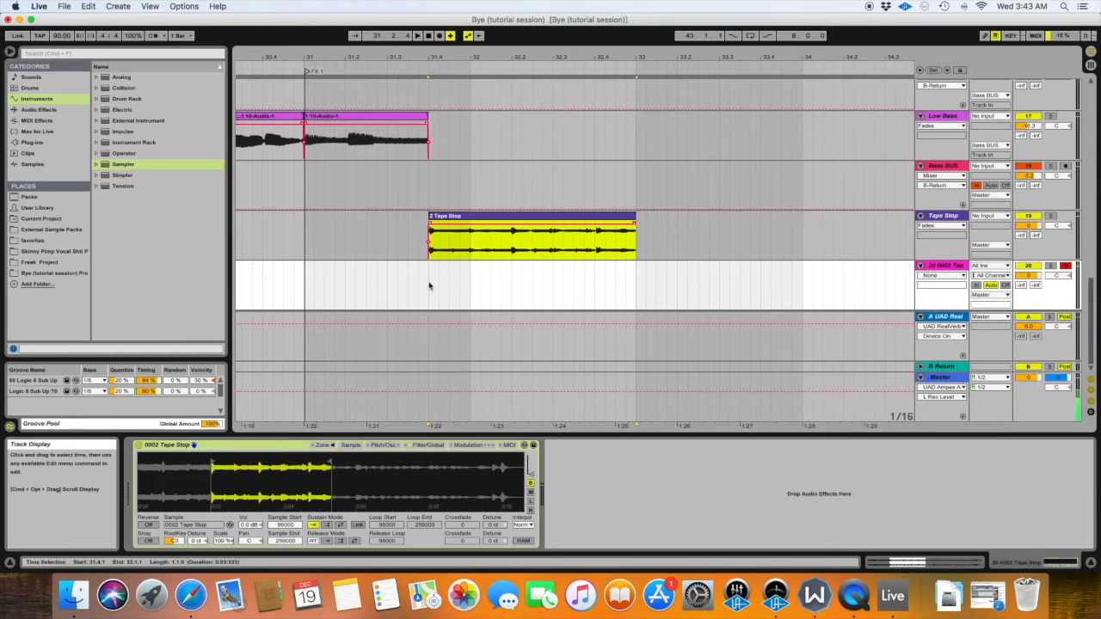
left_click_drag(428, 285, 633, 276)
scroll(457, 283, "right", 1)
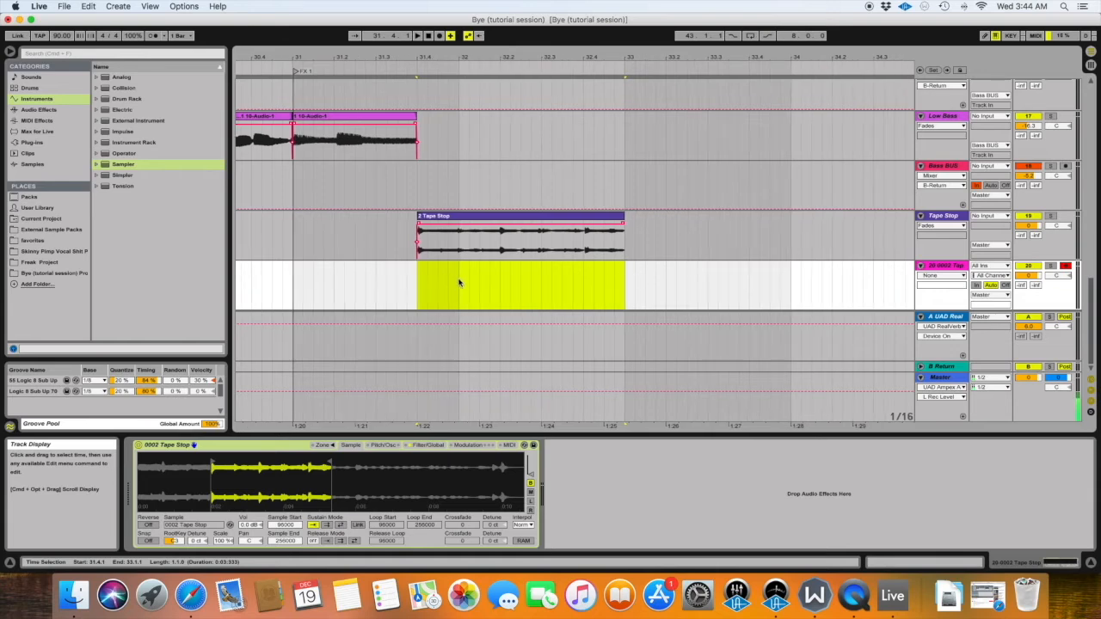
key("super+shift+m")
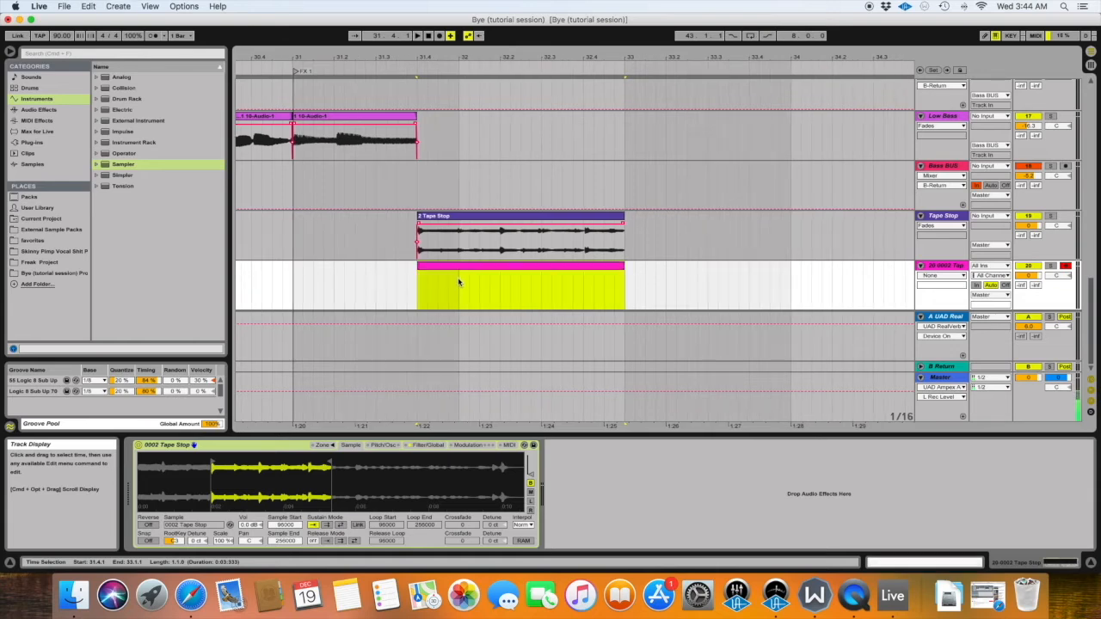
Open the new MIDI clip and add a C3 note spanning its full length
left_click(460, 269)
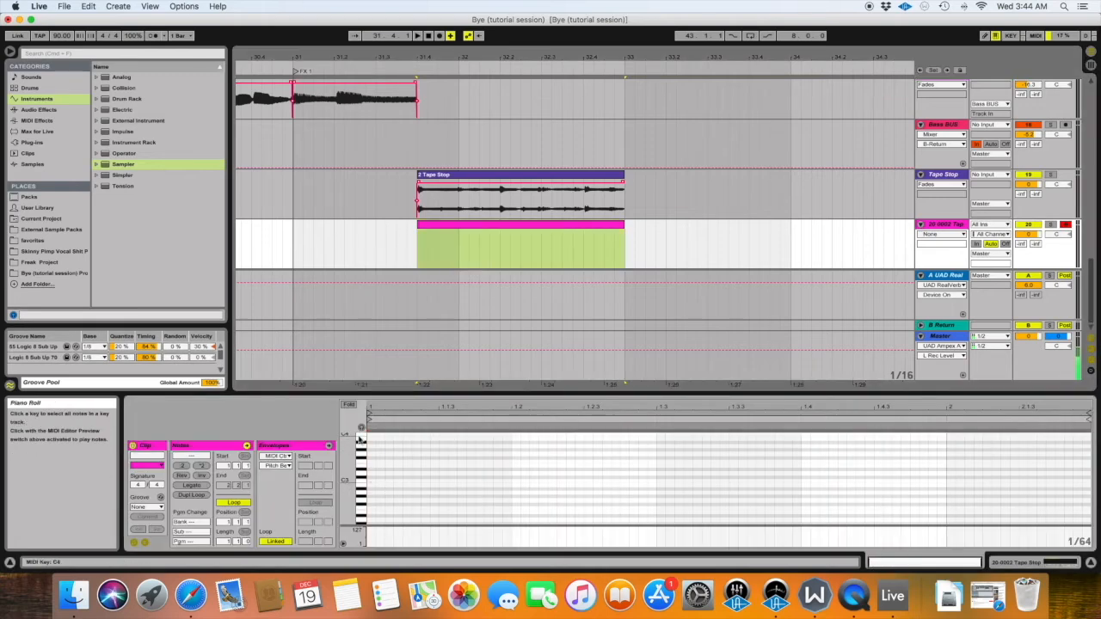
left_click_drag(370, 484, 1076, 487)
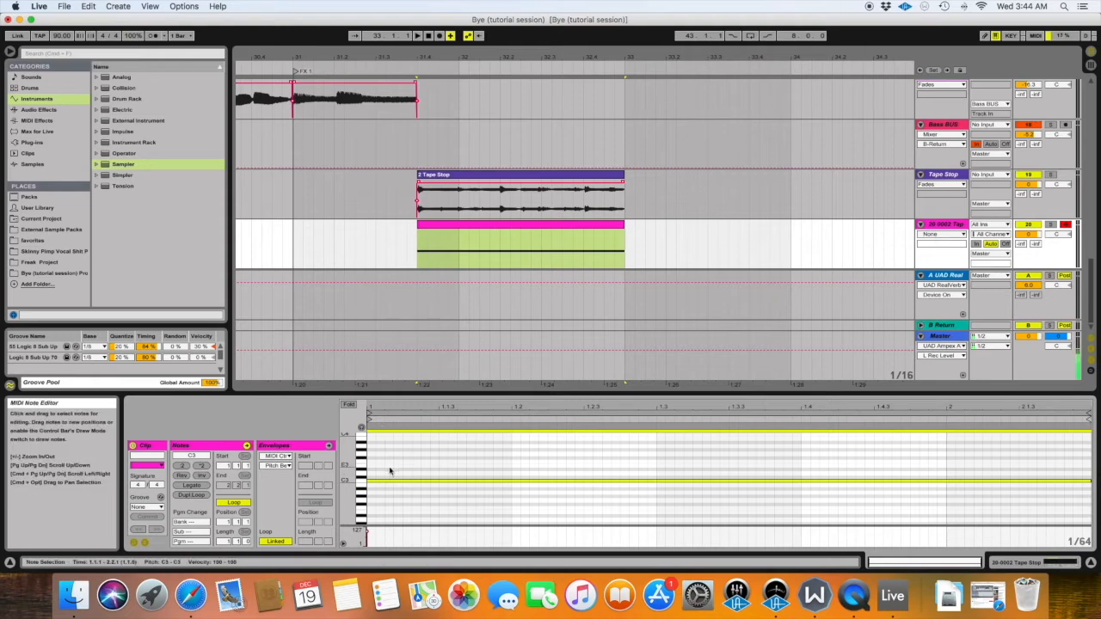
scroll(395, 467, "up", 2)
scroll(410, 486, "down", 1)
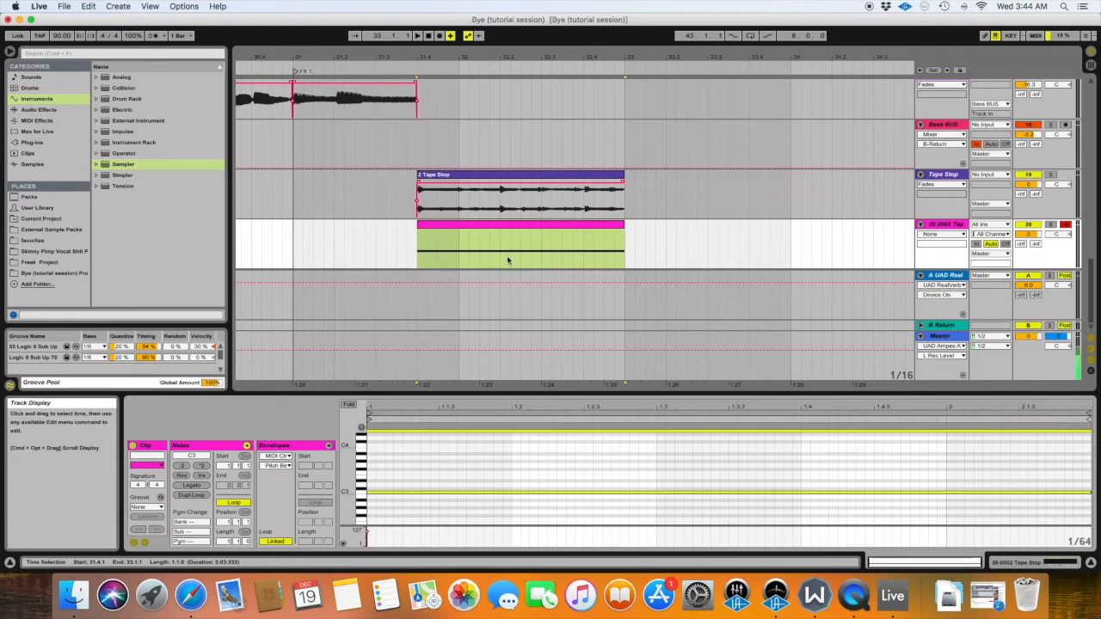
Try silencing the Tape Stop audio with the track activator and by deactivating its clip, and reactivate the clip
left_click(514, 177)
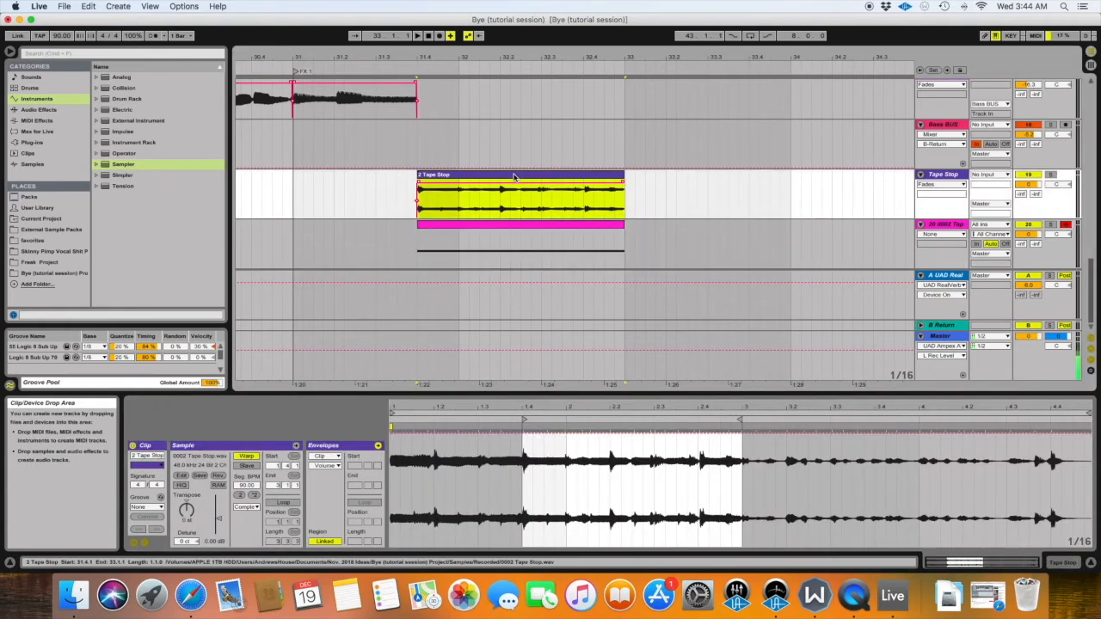
left_click(497, 177)
left_click(1026, 176)
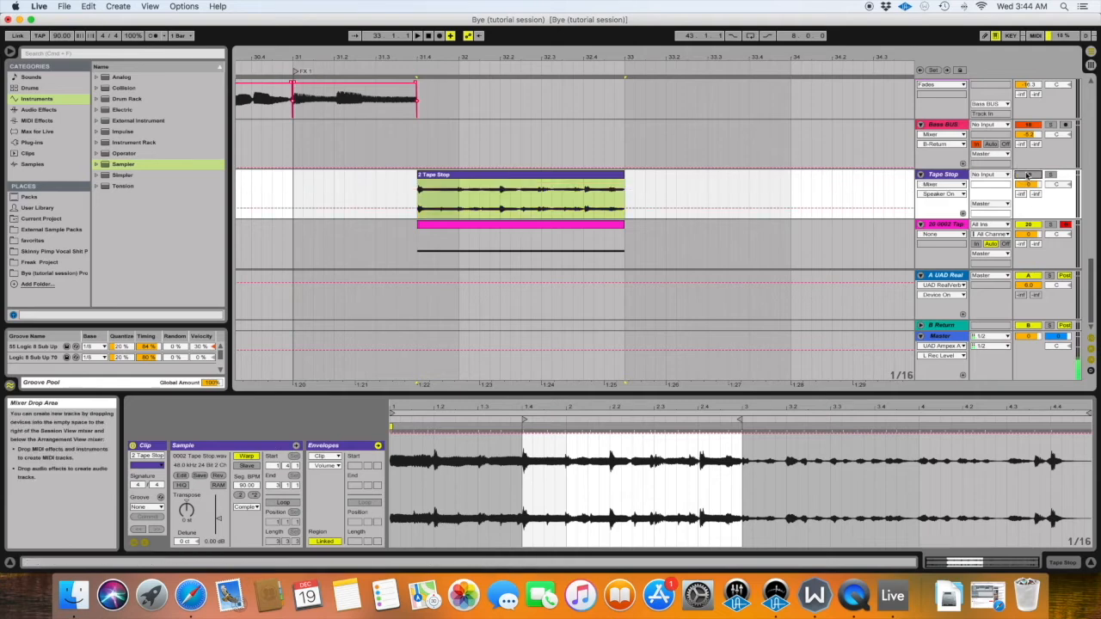
right_click(557, 176)
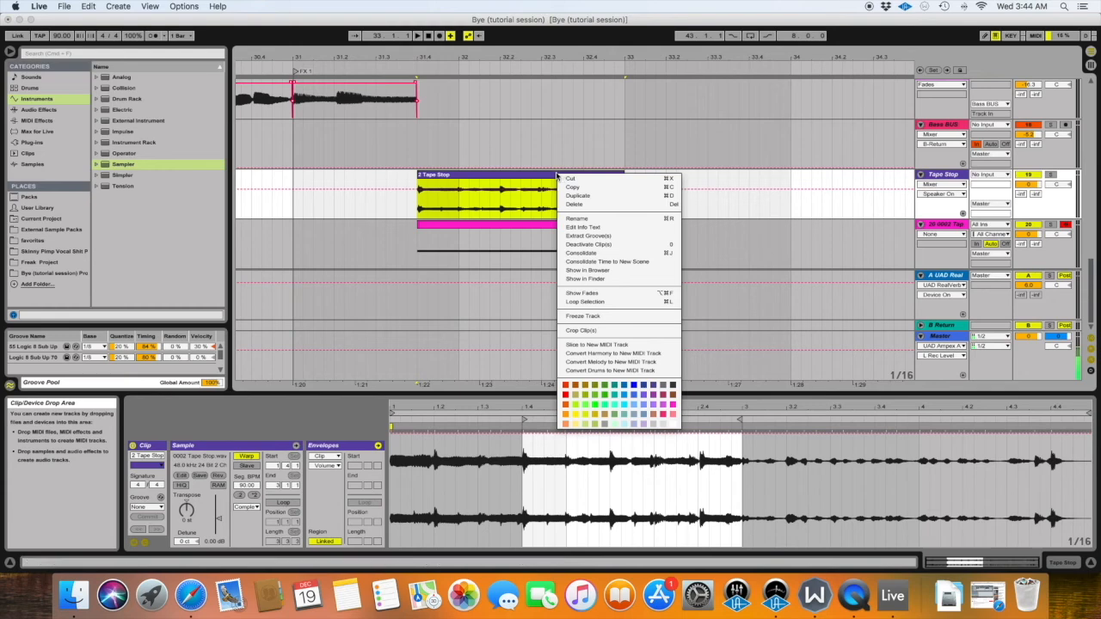
left_click(588, 250)
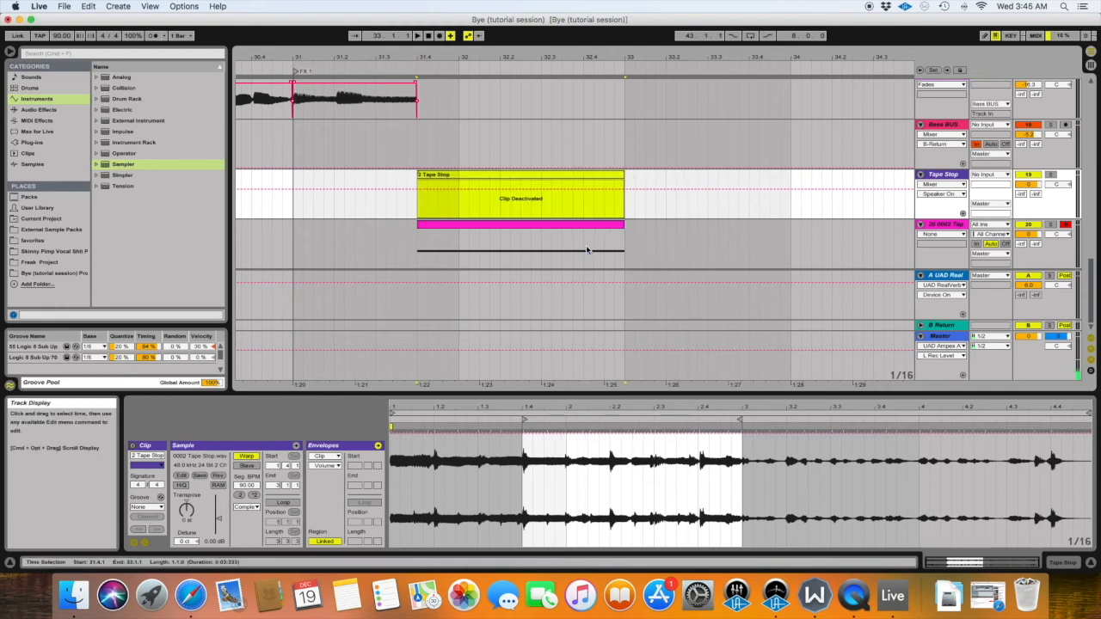
right_click(574, 178)
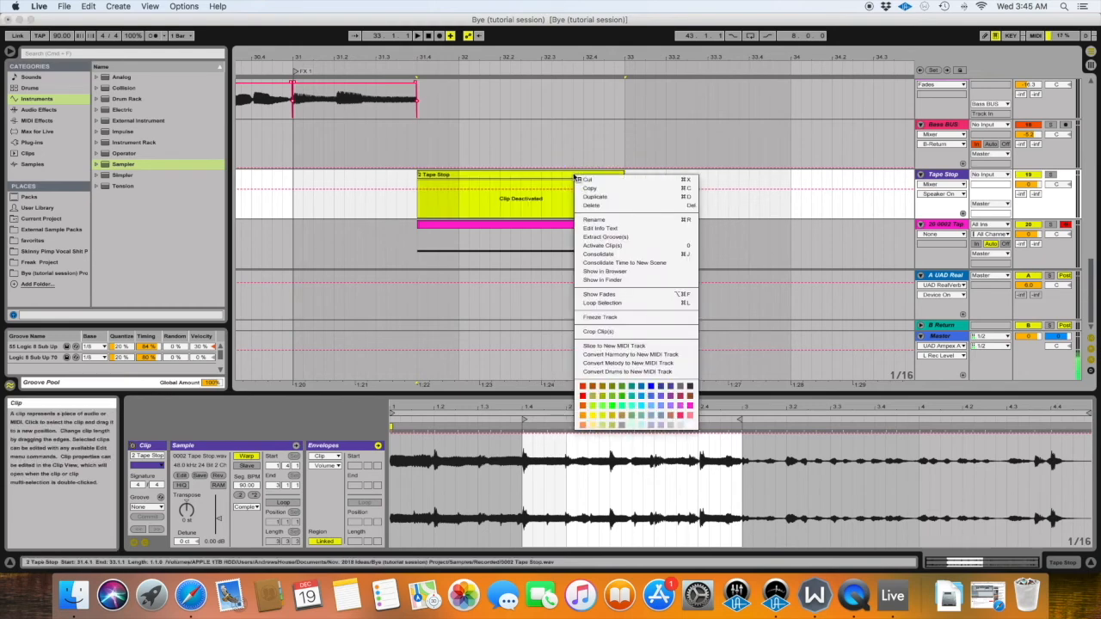
left_click(601, 246)
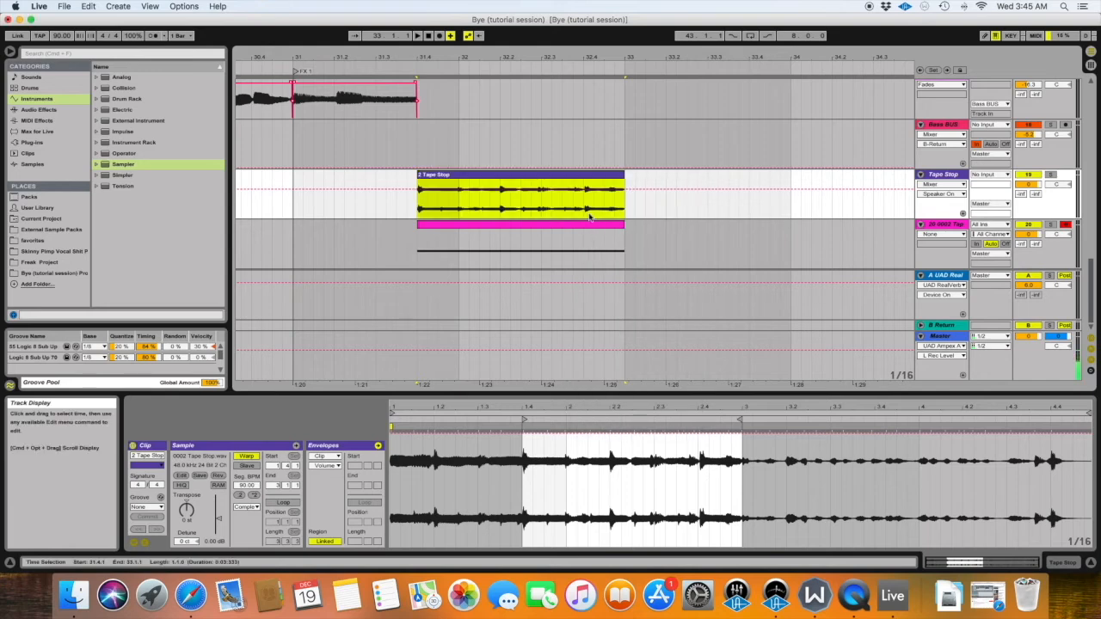
Deactivate the 2 Tape Stop audio clip at 31.4.1, toggling its activation several times and leaving it deactivated
key("0")
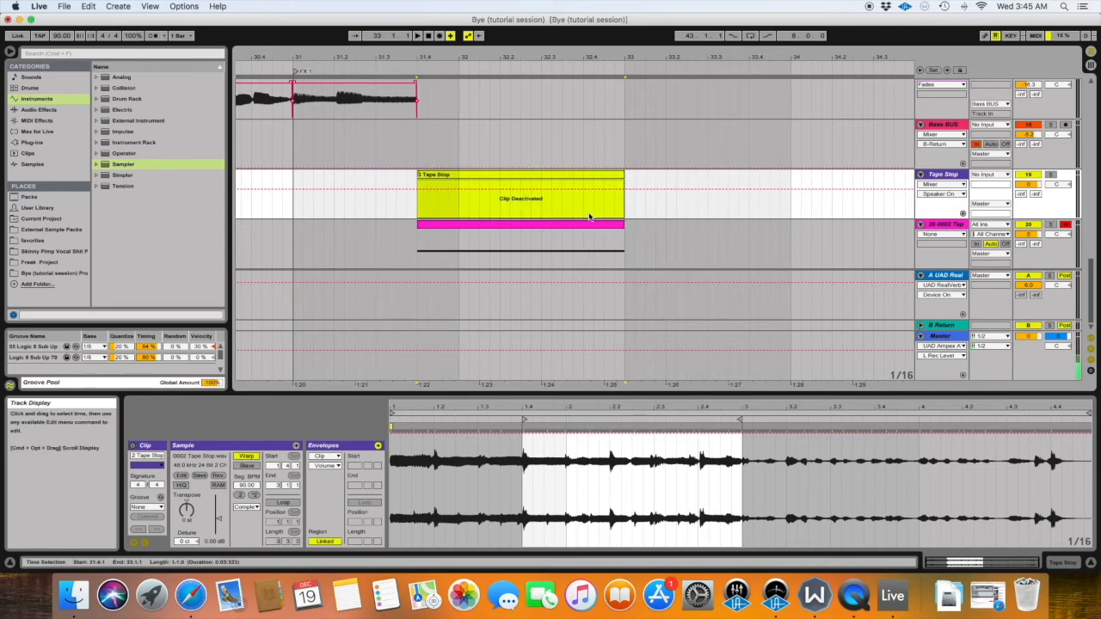
scroll(591, 214, "right", 2)
scroll(596, 207, "left", 3)
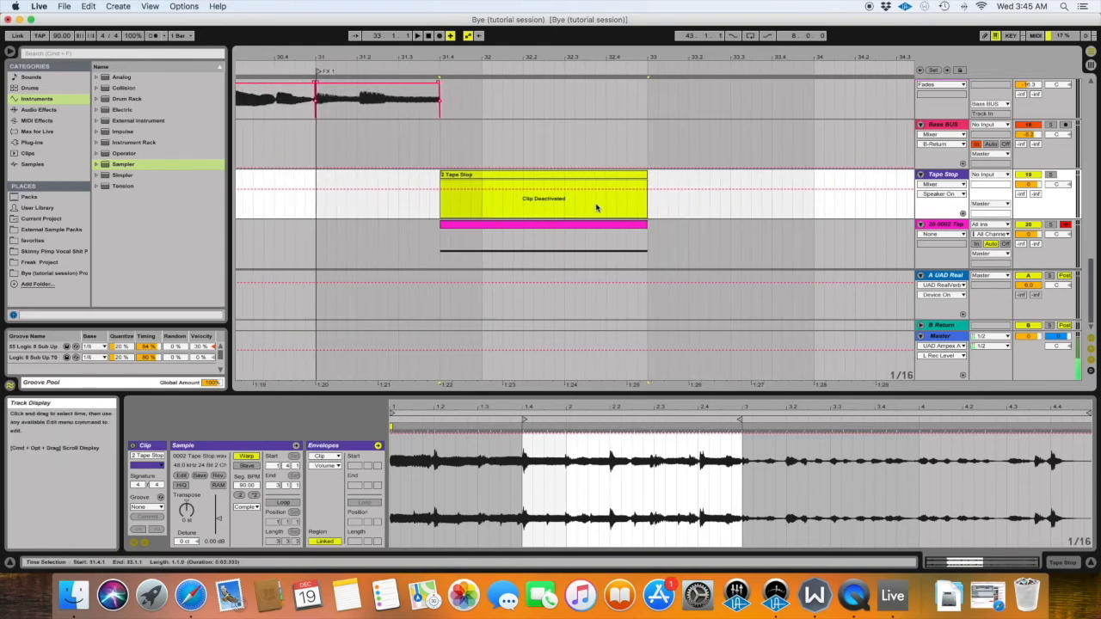
key("0")
key("0")
key("0")
key("0")
key("0")
key("0")
scroll(595, 202, "right", 5)
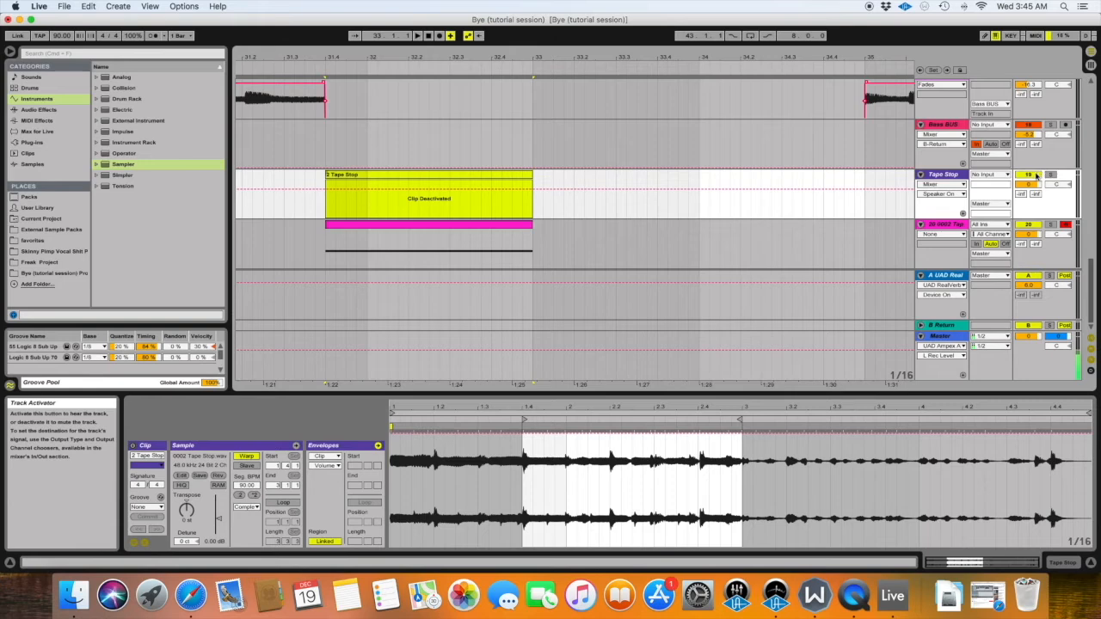
Try toggling the activation of the 3 Tape Stop clip at bar 40, and return to the clips at bar 31
scroll(779, 196, "right", 7)
scroll(779, 197, "right", 20)
left_click(779, 181)
key("0")
scroll(779, 180, "right", 13)
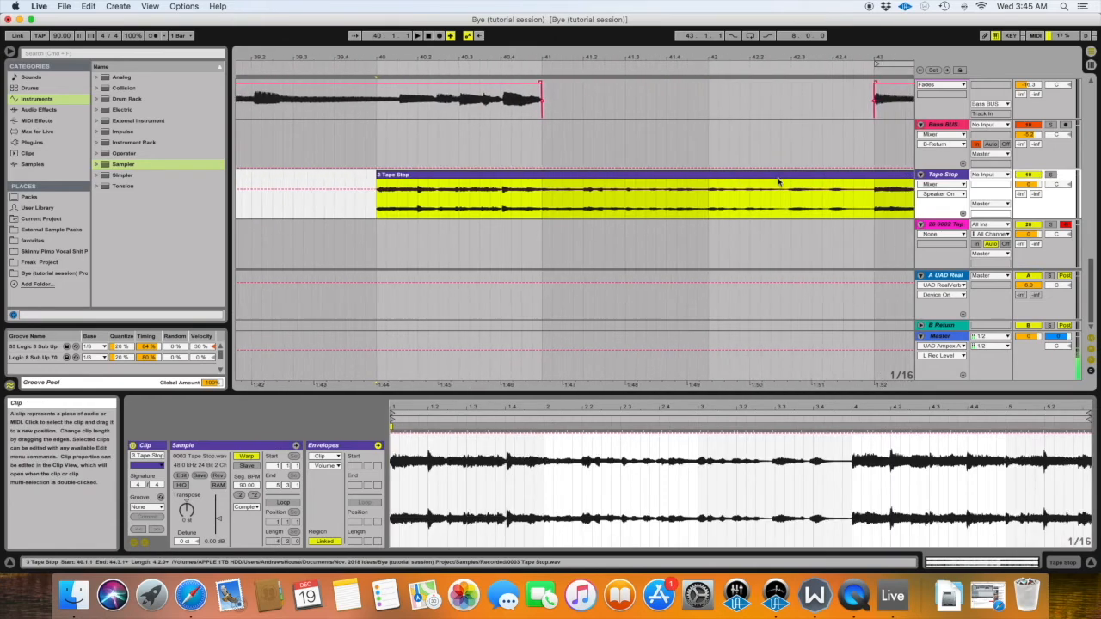
scroll(778, 180, "left", 20)
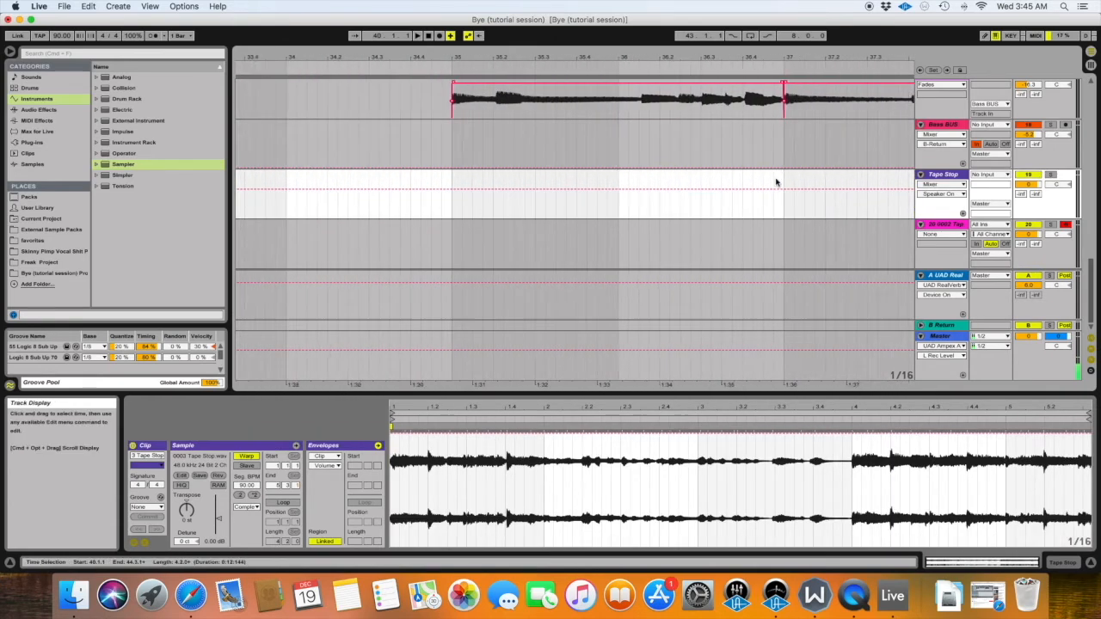
scroll(774, 181, "left", 4)
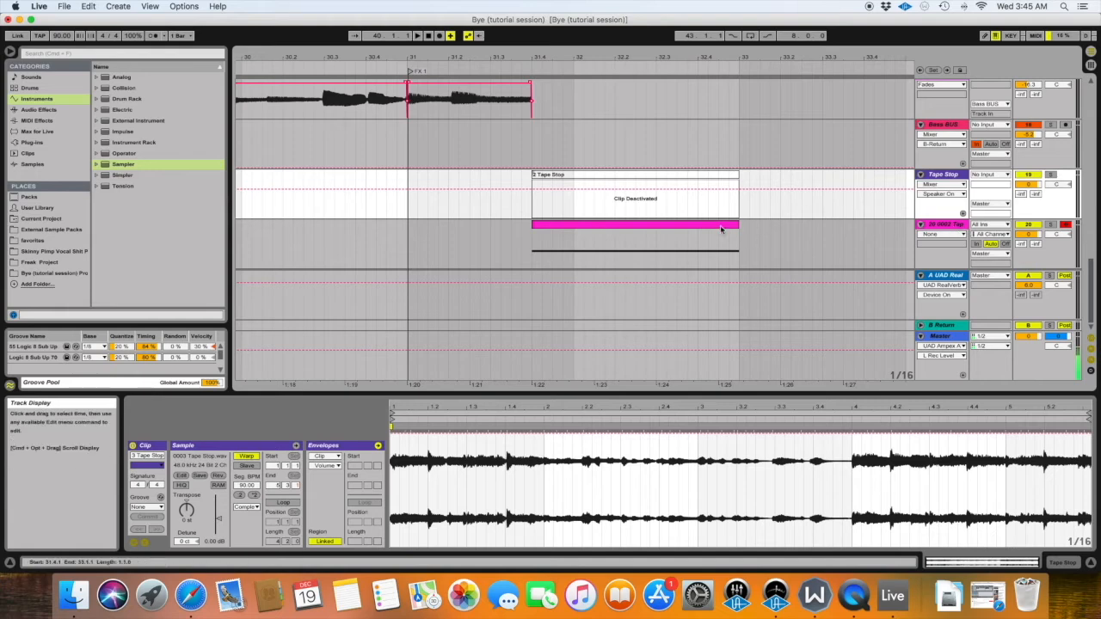
Show the Sampler on the 0002 Tape Stop track, check its Pitch/Osc settings, and switch its filter off
double_click(946, 228)
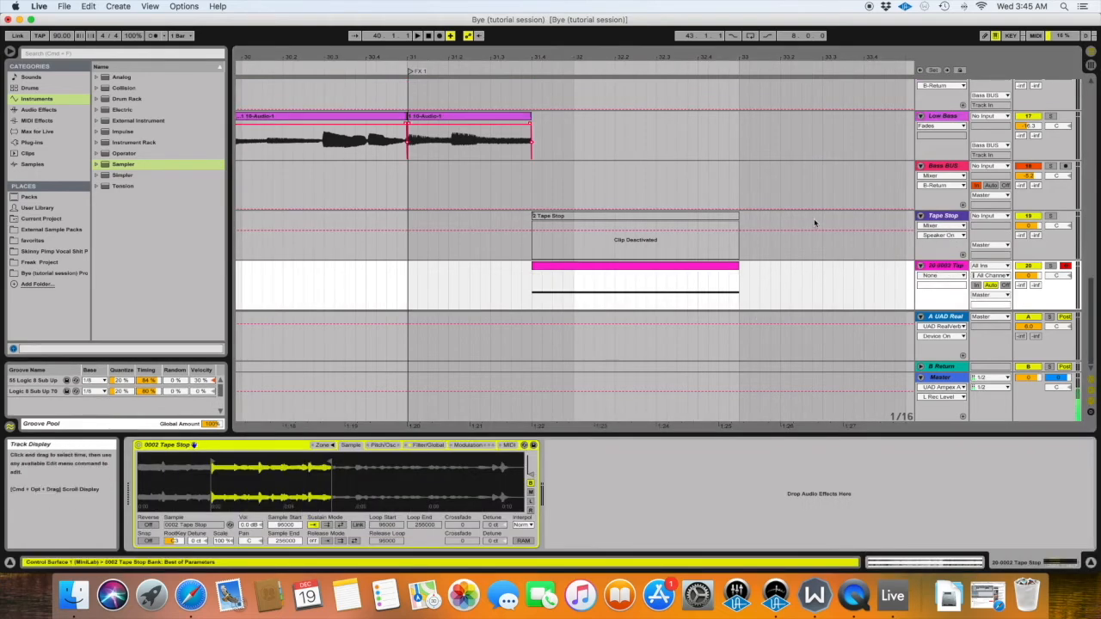
scroll(494, 398, "left", 1)
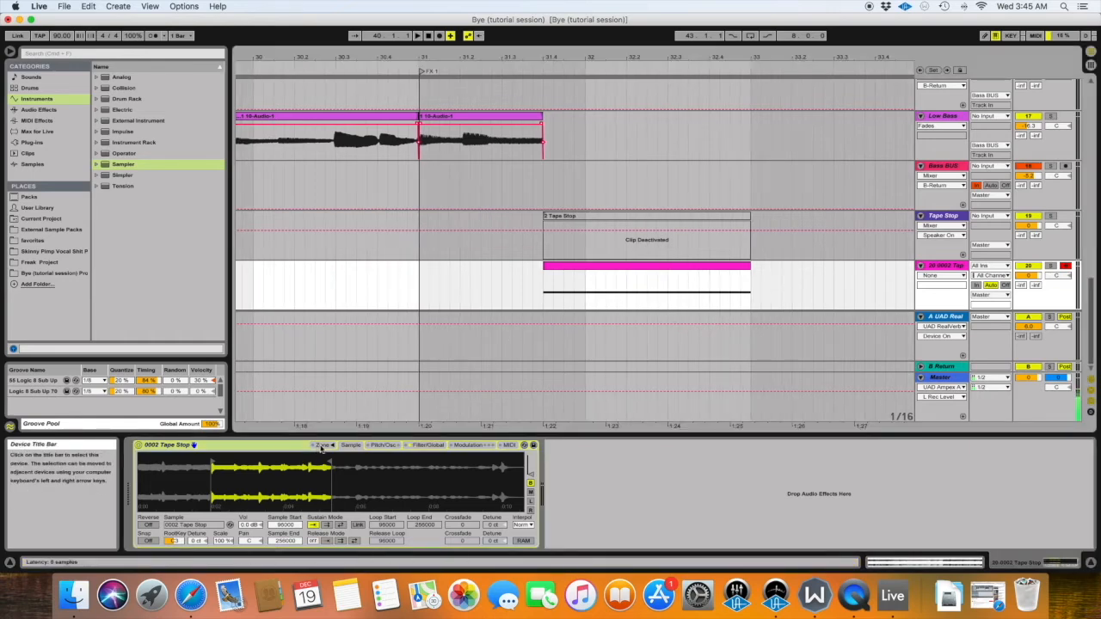
left_click(383, 446)
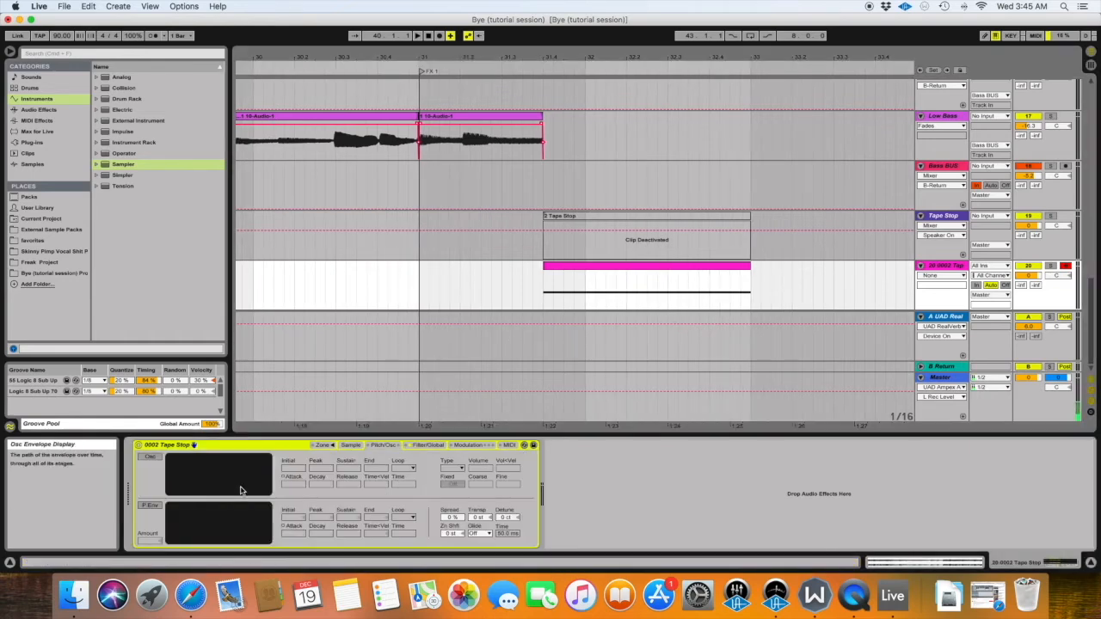
left_click(429, 446)
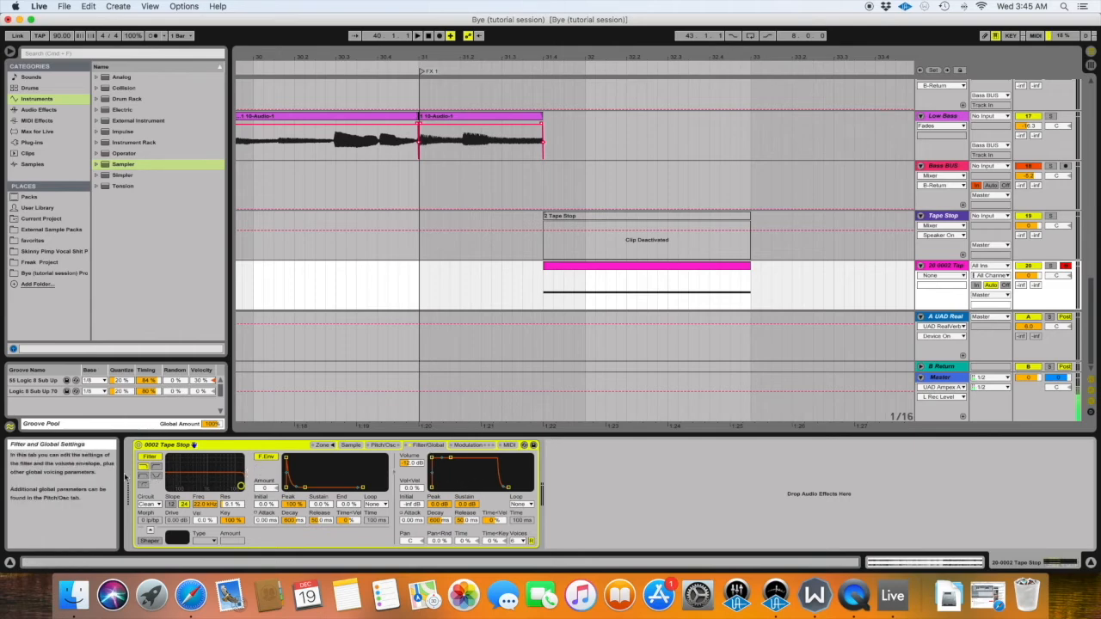
left_click(158, 456)
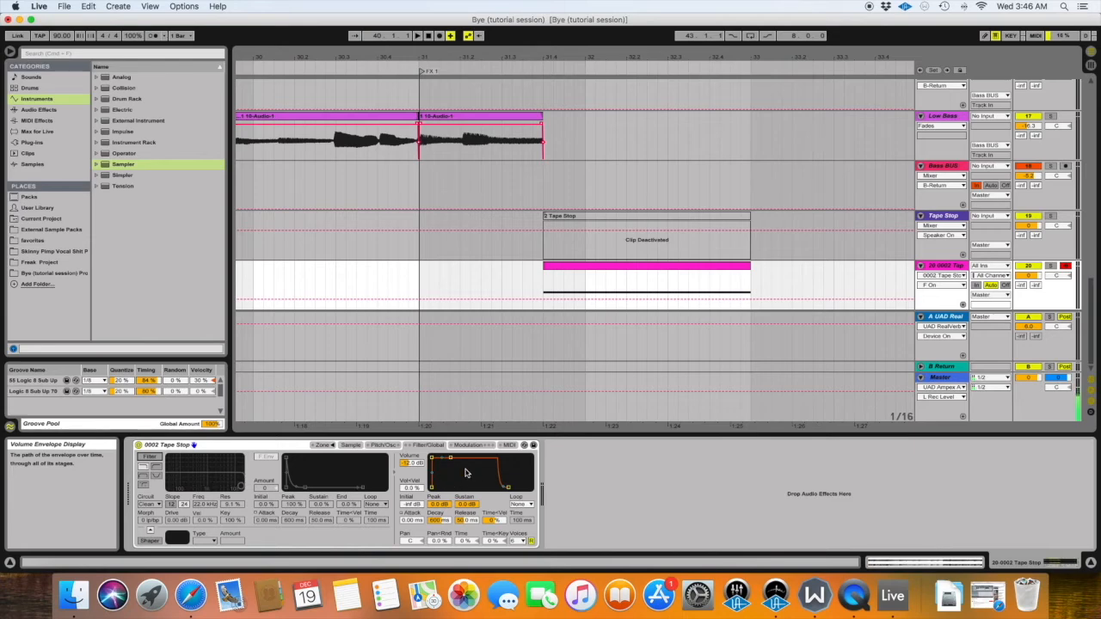
Try adjusting the Sampler's volume envelope release, and select the stretch from 33.1.1 to 33.1.3 after the MIDI clip
scroll(487, 288, "right", 4)
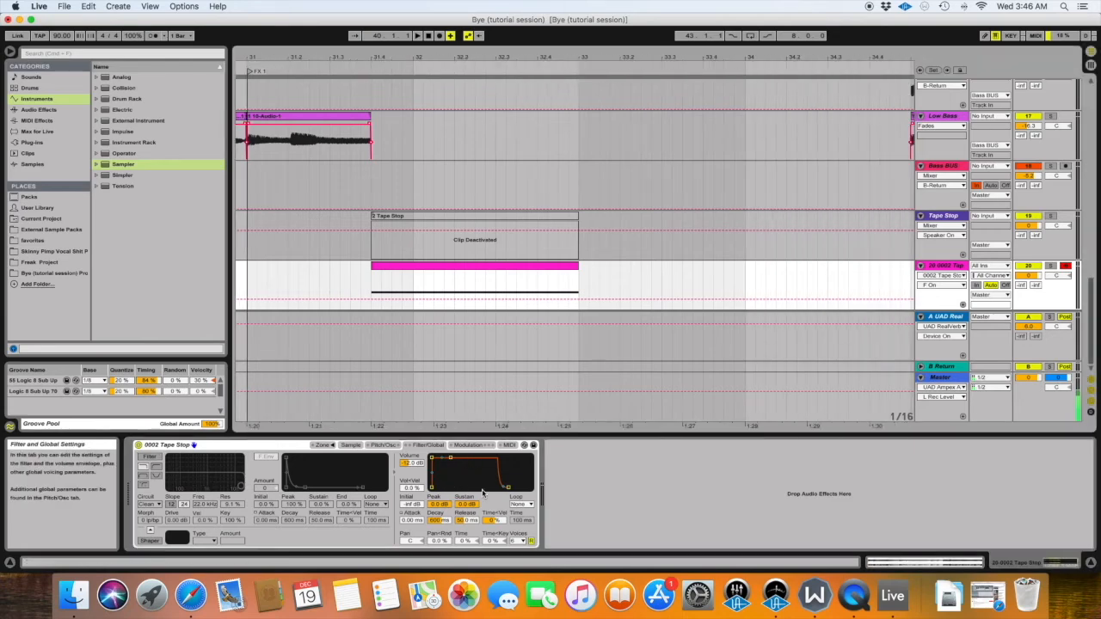
left_click_drag(508, 487, 505, 488)
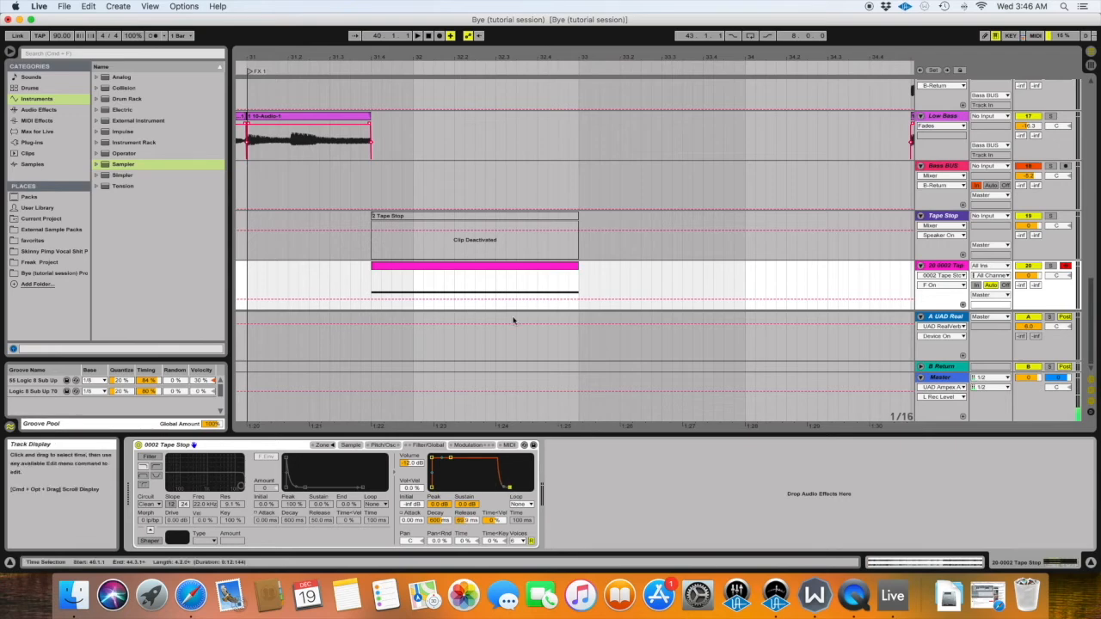
scroll(516, 314, "up", 2)
left_click_drag(582, 58, 582, 102)
scroll(443, 289, "down", 2)
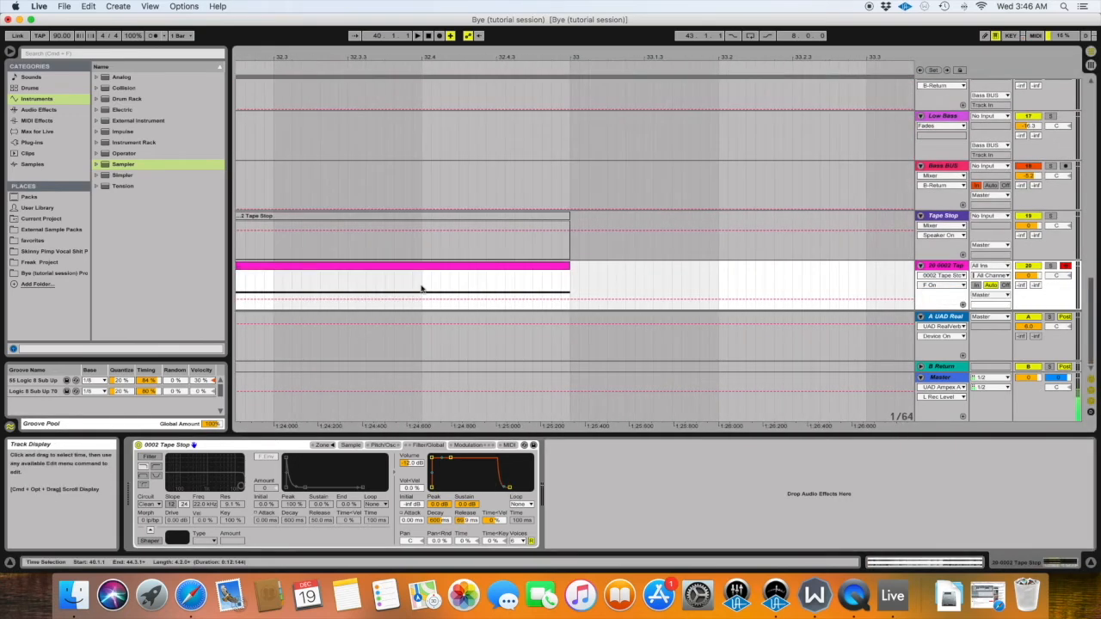
left_click(567, 279)
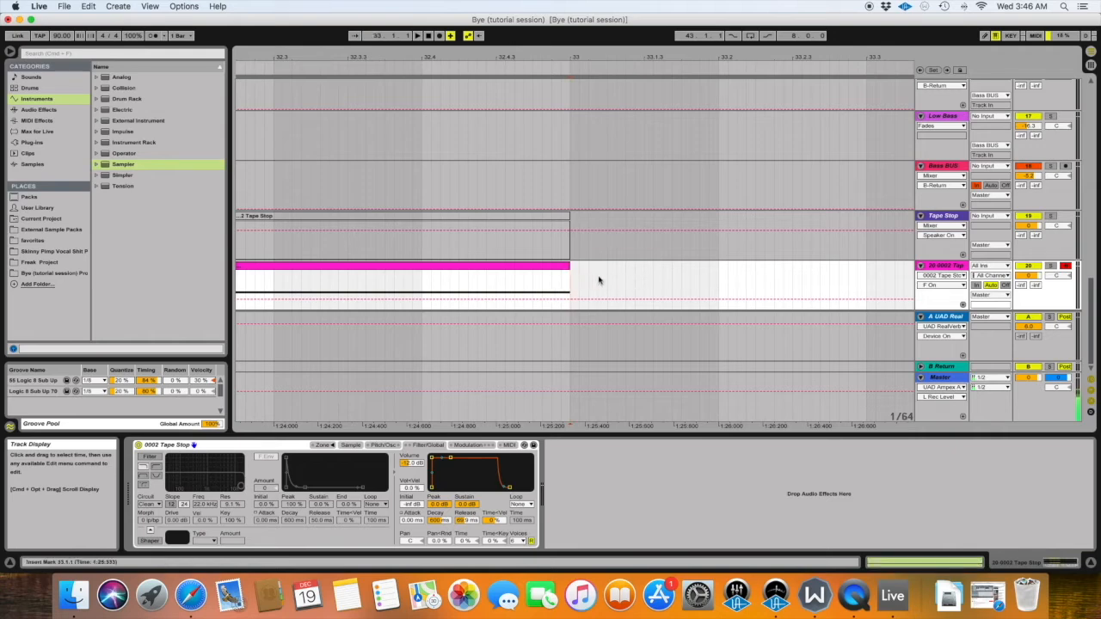
left_click_drag(573, 277, 638, 282)
scroll(639, 282, "up", 10)
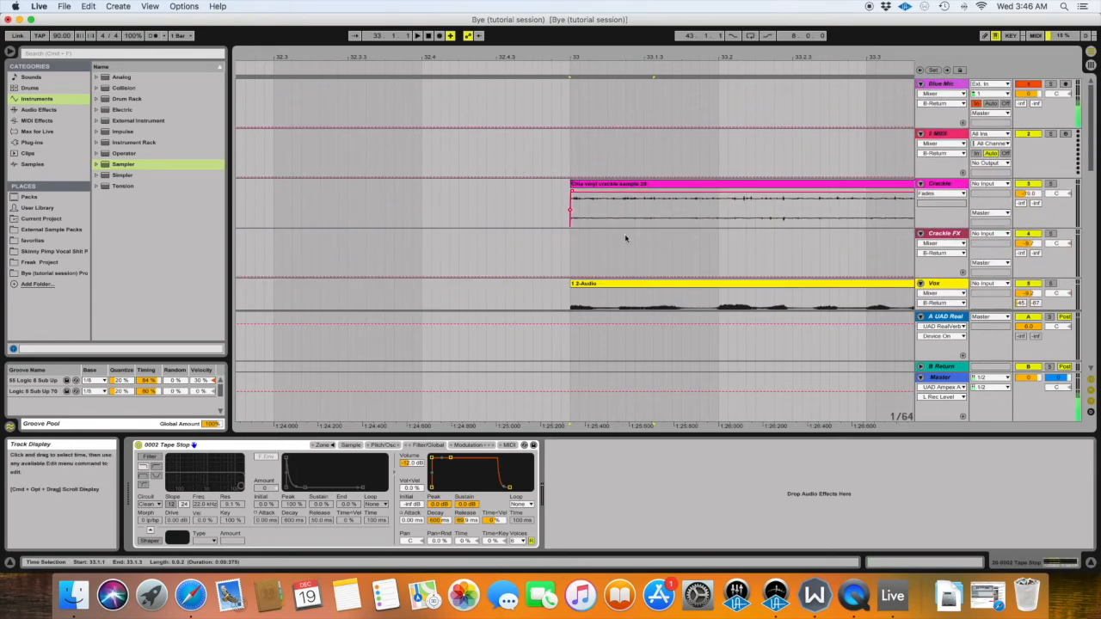
Show the Vox clip's fades and examine the clip edges at bar 33 before returning to the Sampler track
scroll(629, 238, "down", 3)
right_click(579, 136)
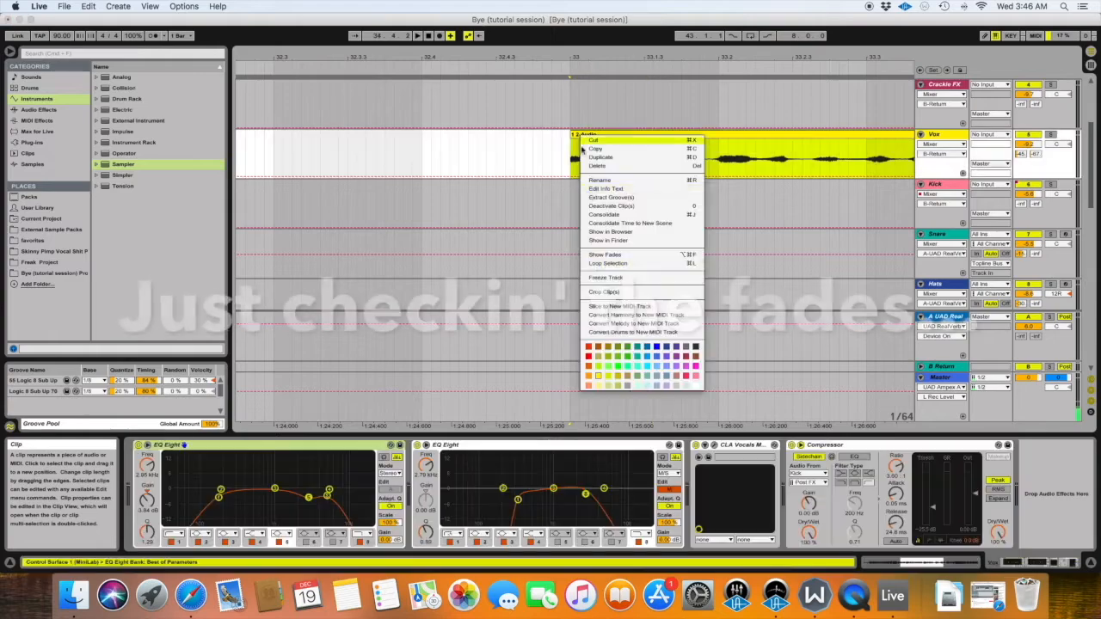
left_click(605, 255)
scroll(572, 143, "down", 1)
scroll(572, 142, "up", 10)
left_click_drag(645, 120, 642, 120)
scroll(641, 123, "down", 11)
left_click_drag(714, 160, 643, 161)
scroll(644, 165, "down", 5)
left_click(553, 266)
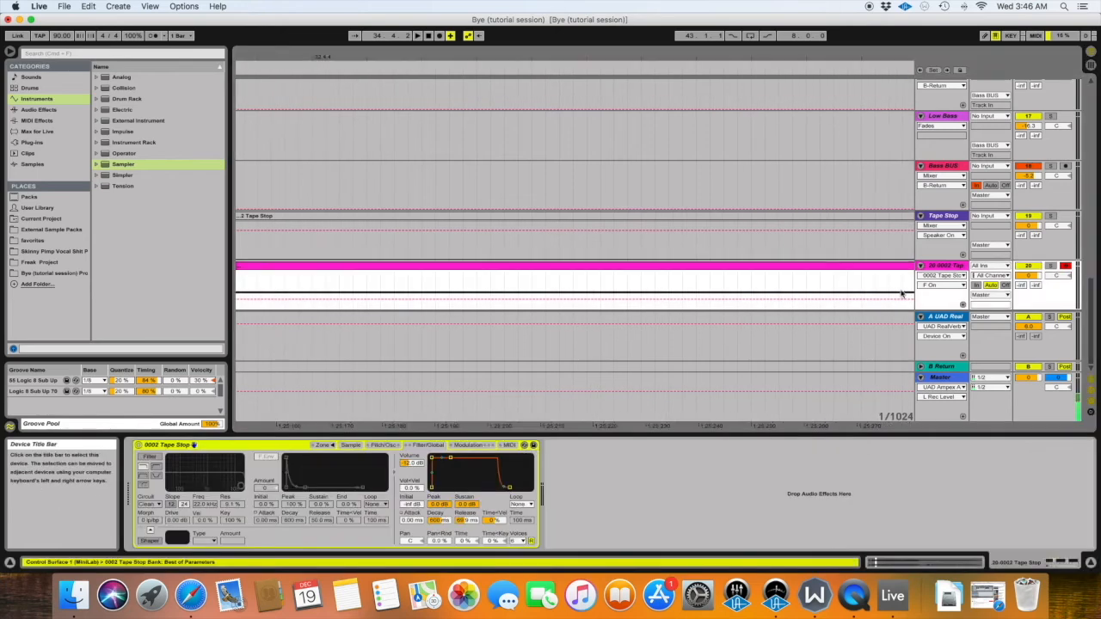
Set the Sampler's volume envelope release to 1.00 ms, trying a much longer release as well, and limit the voices to 1
left_click_drag(458, 521, 459, 530)
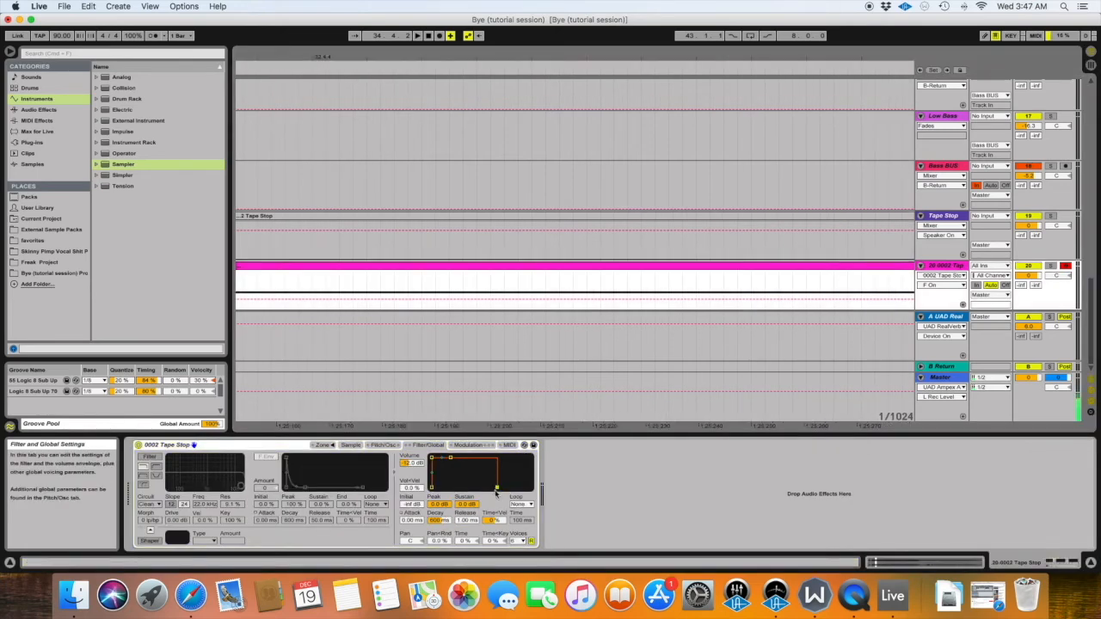
left_click_drag(496, 488, 527, 487)
left_click_drag(475, 519, 477, 552)
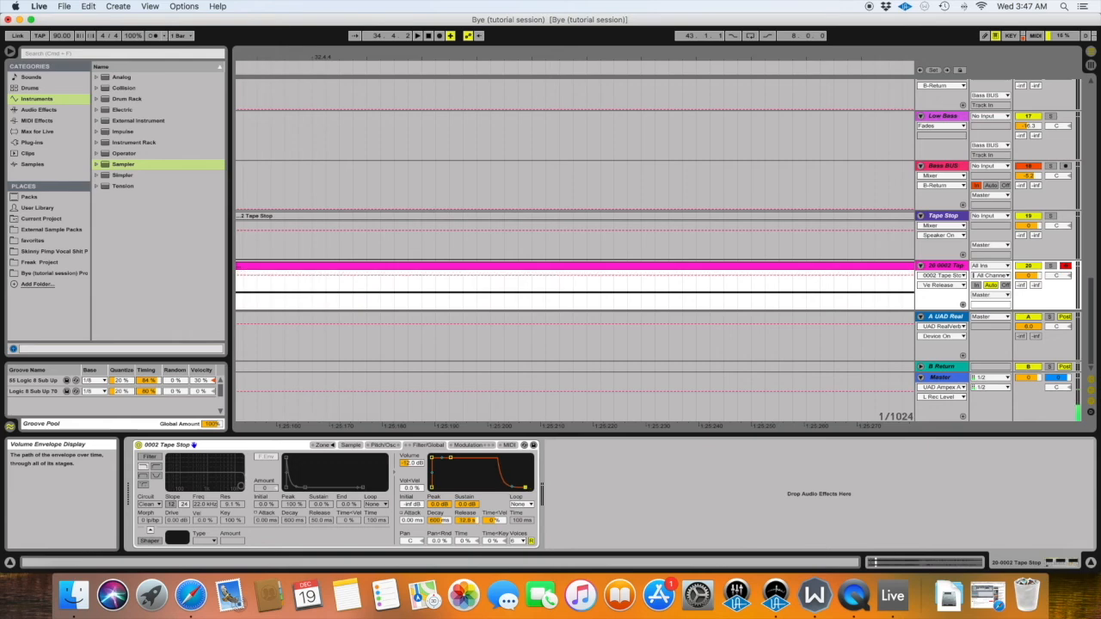
left_click(516, 540)
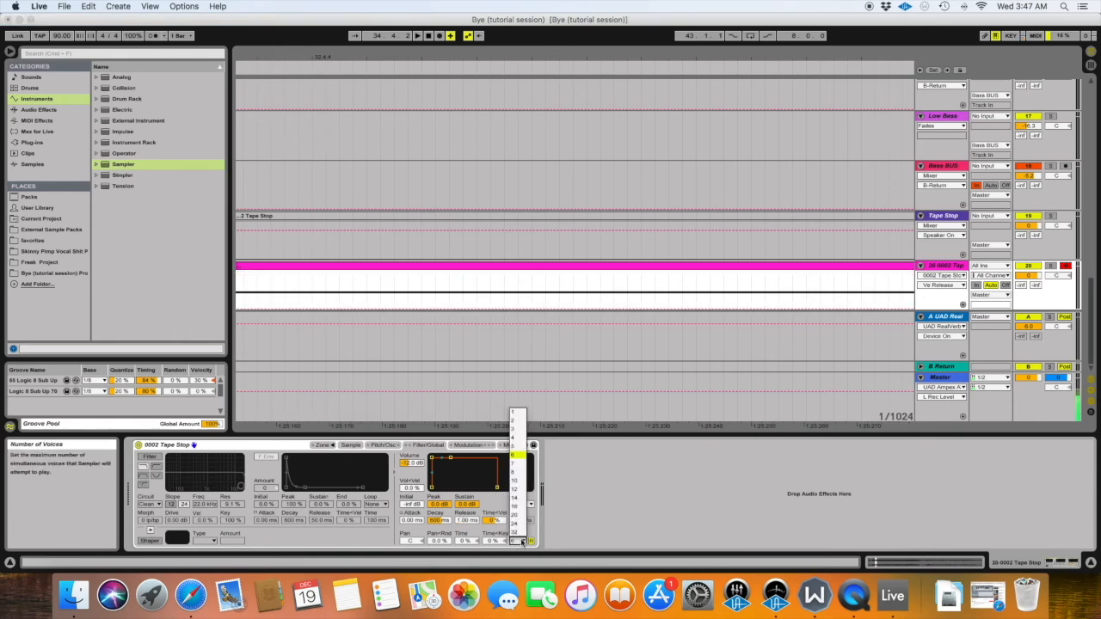
left_click(517, 413)
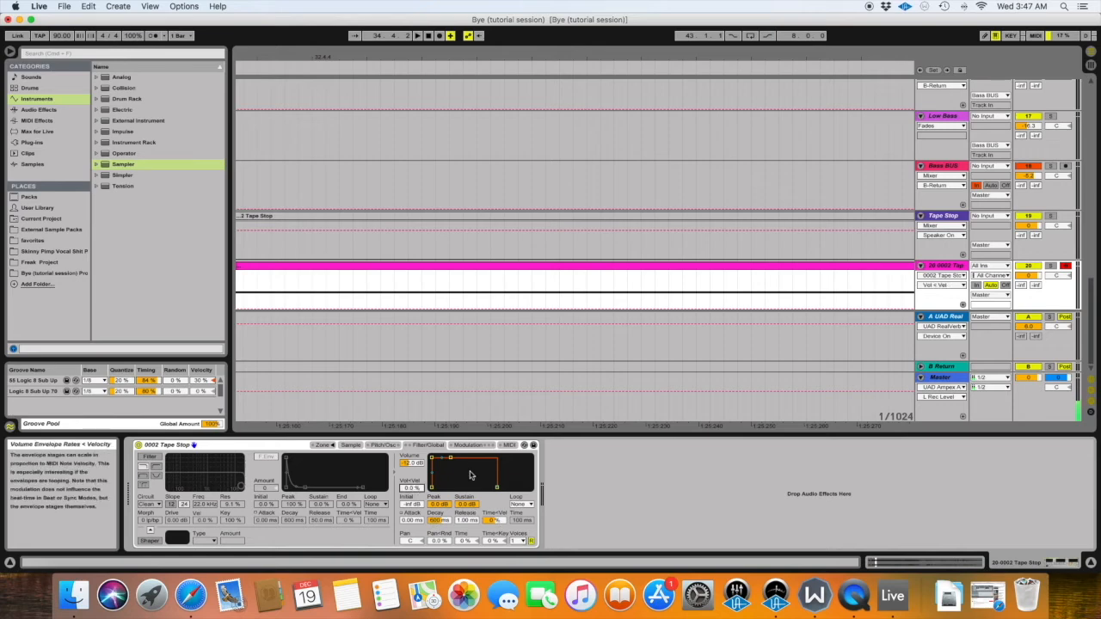
Check the Sampler's sample volume and raise its global volume to 0.00 dB
left_click(350, 444)
left_click_drag(249, 525, 250, 513)
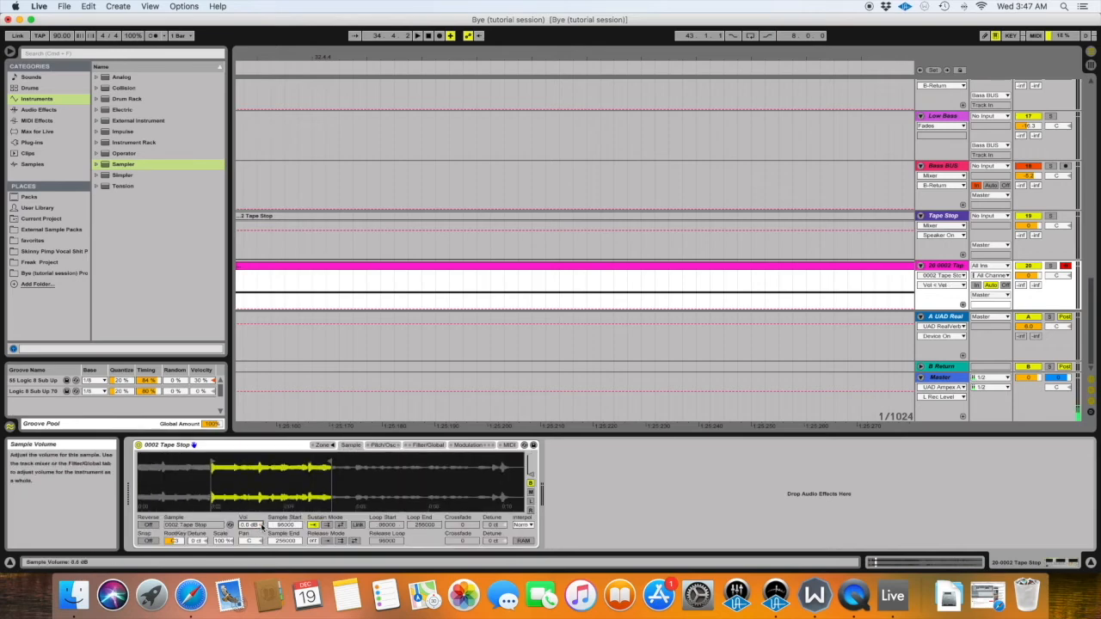
left_click(430, 445)
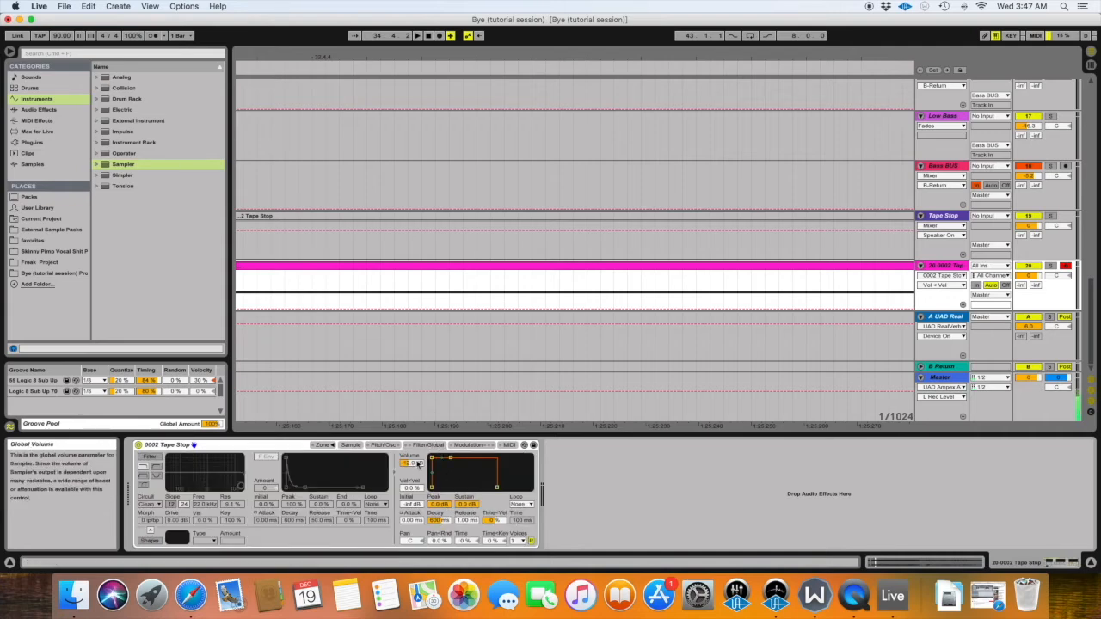
left_click(412, 463)
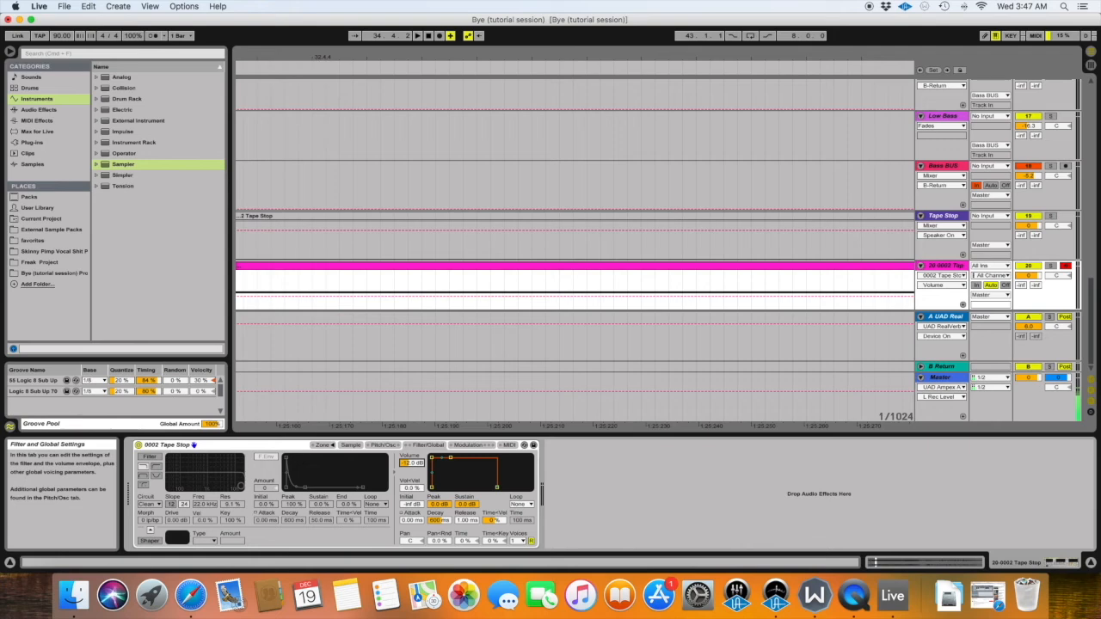
mouse_move(412, 462)
left_mouse_down()
mouse_move(412, 447)
mouse_move(412, 467)
left_mouse_up()
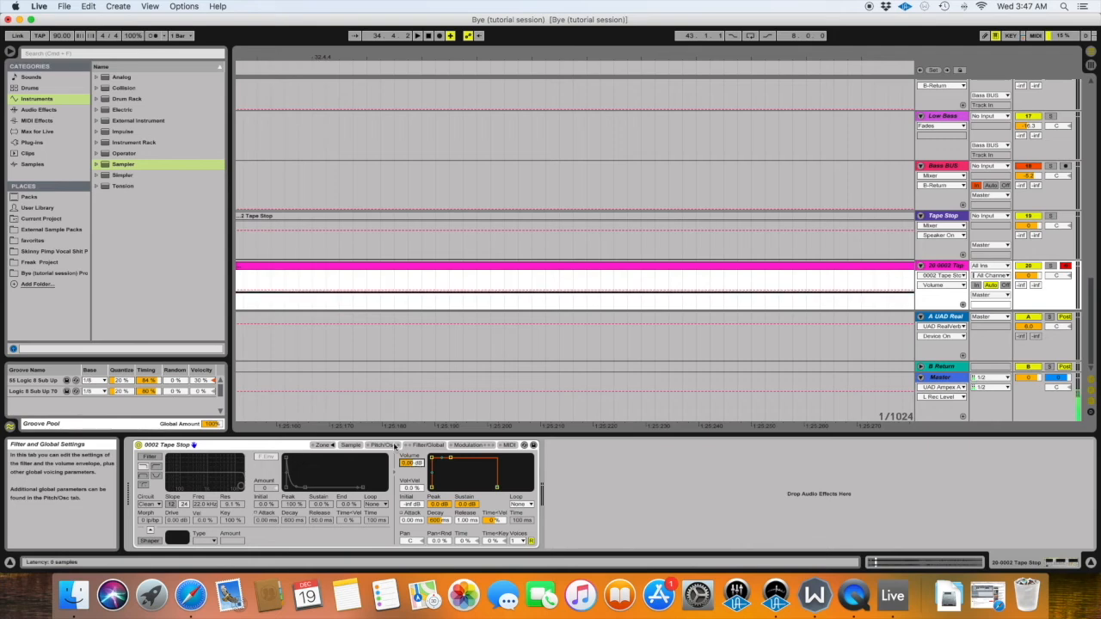
Place the insert marker at 31.1.1 ahead of the MIDI clip and check the Sampler's Modulation settings
left_click_drag(347, 54, 347, 17)
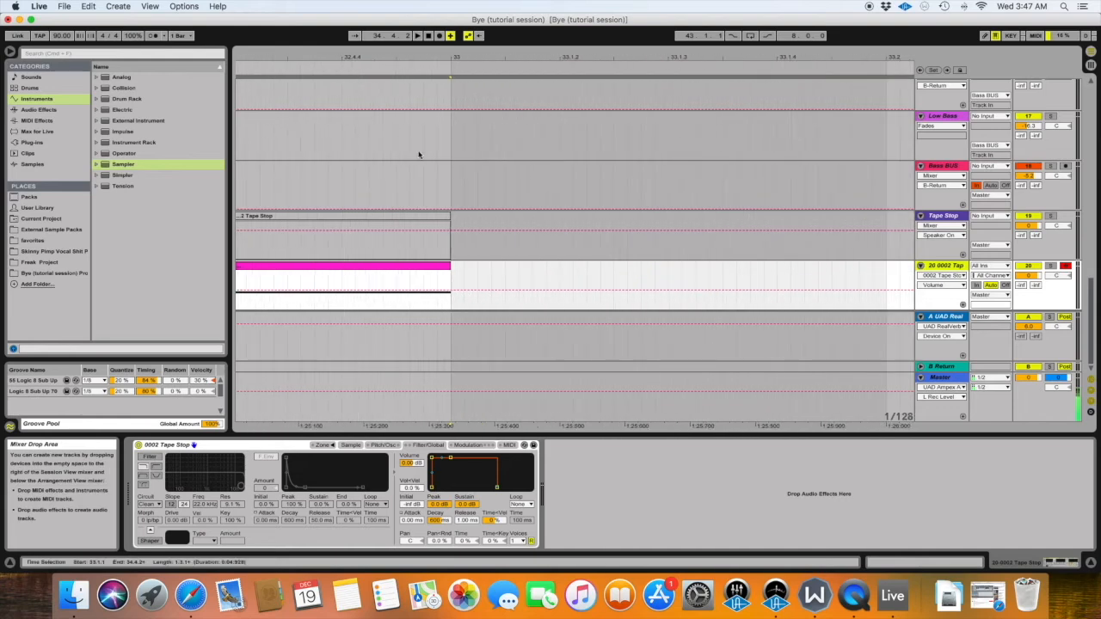
scroll(416, 154, "left", 10)
scroll(415, 153, "left", 10)
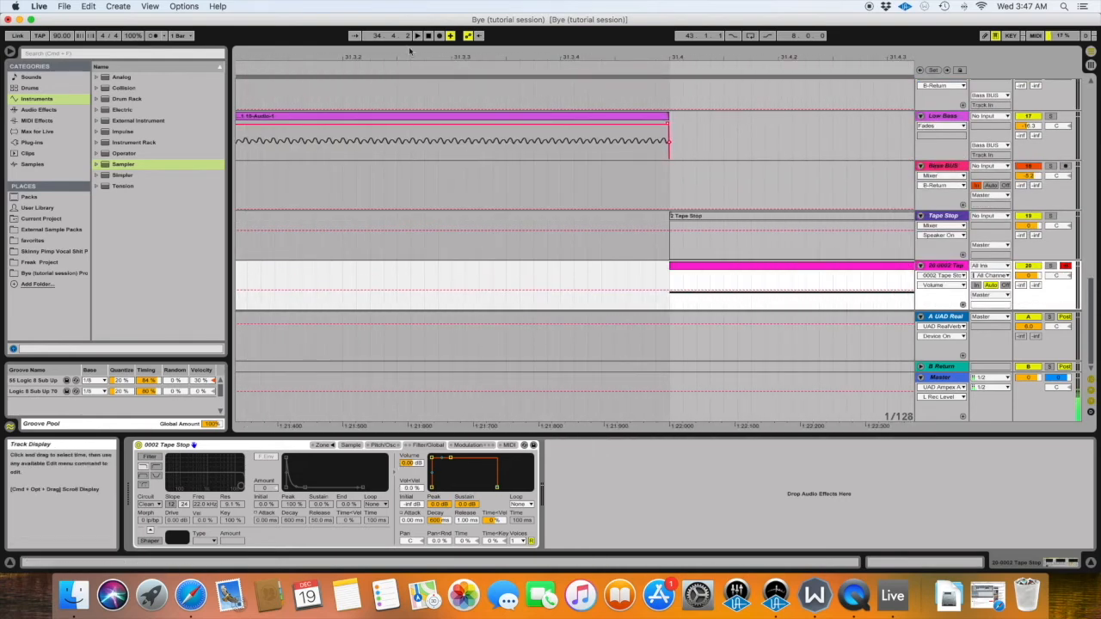
left_click_drag(417, 57, 417, 36)
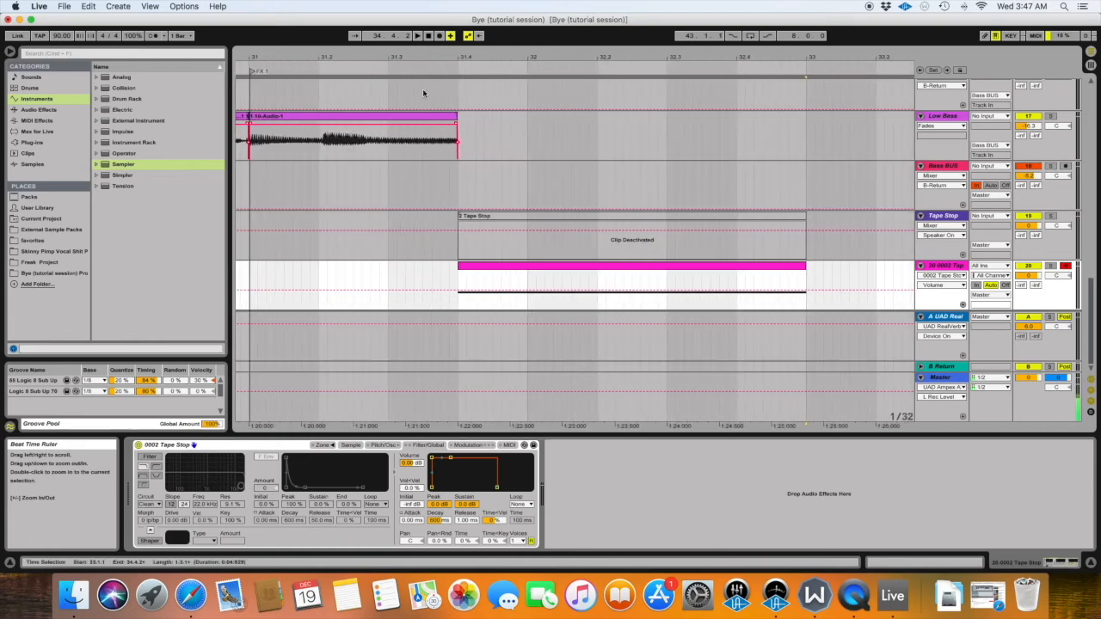
left_click(250, 273)
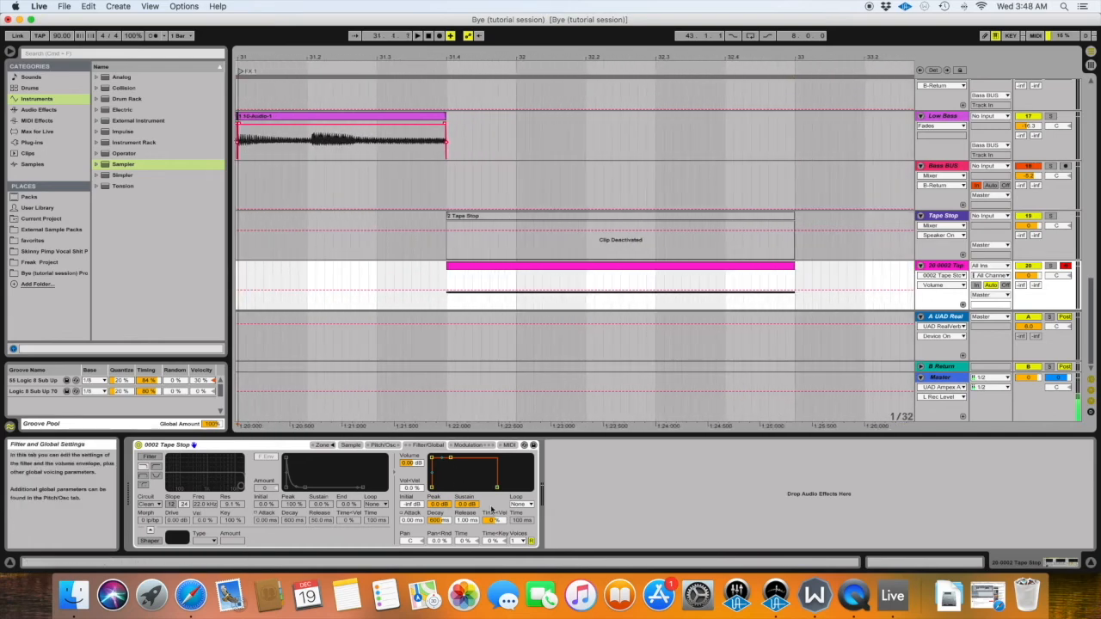
left_click(468, 445)
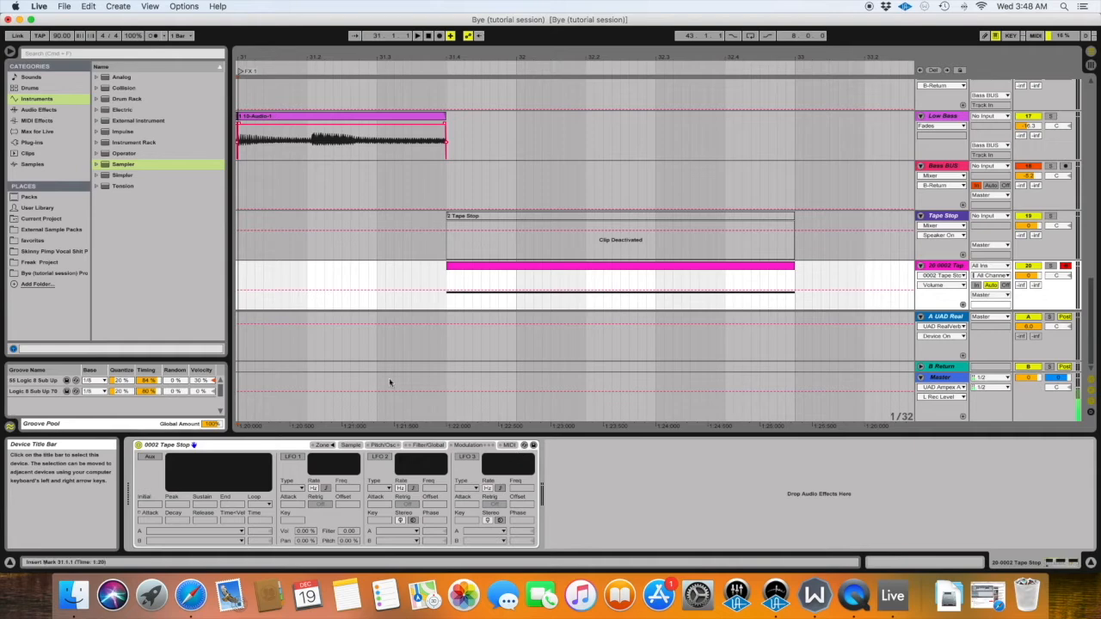
Play the arrangement from shortly before bar 31 into the Sampler's MIDI clip to audition the sample
left_click(307, 179)
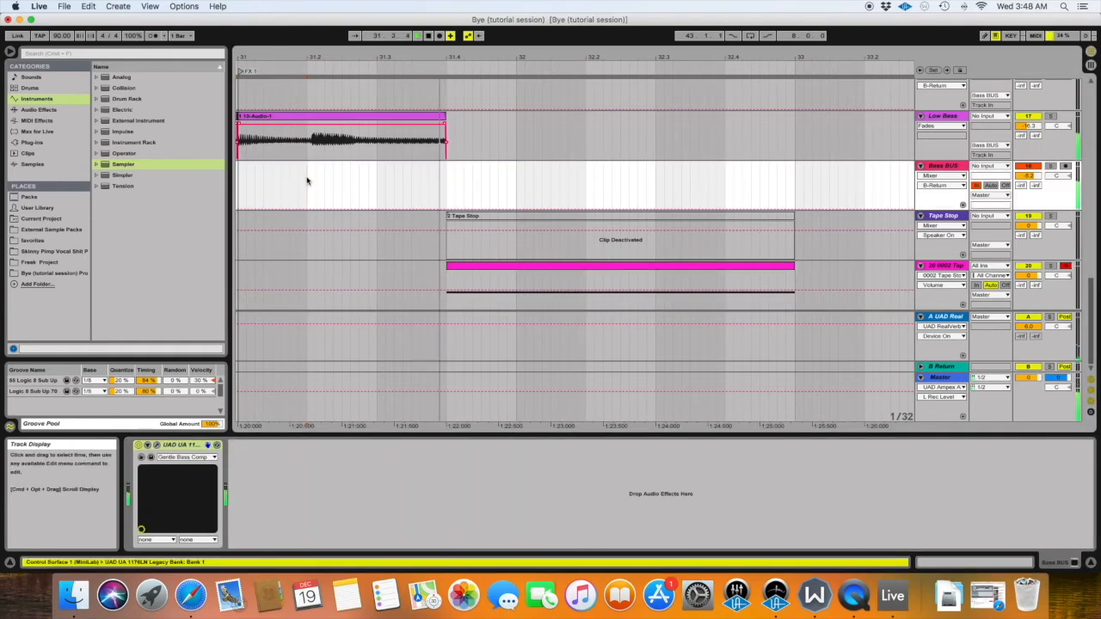
left_click(275, 185)
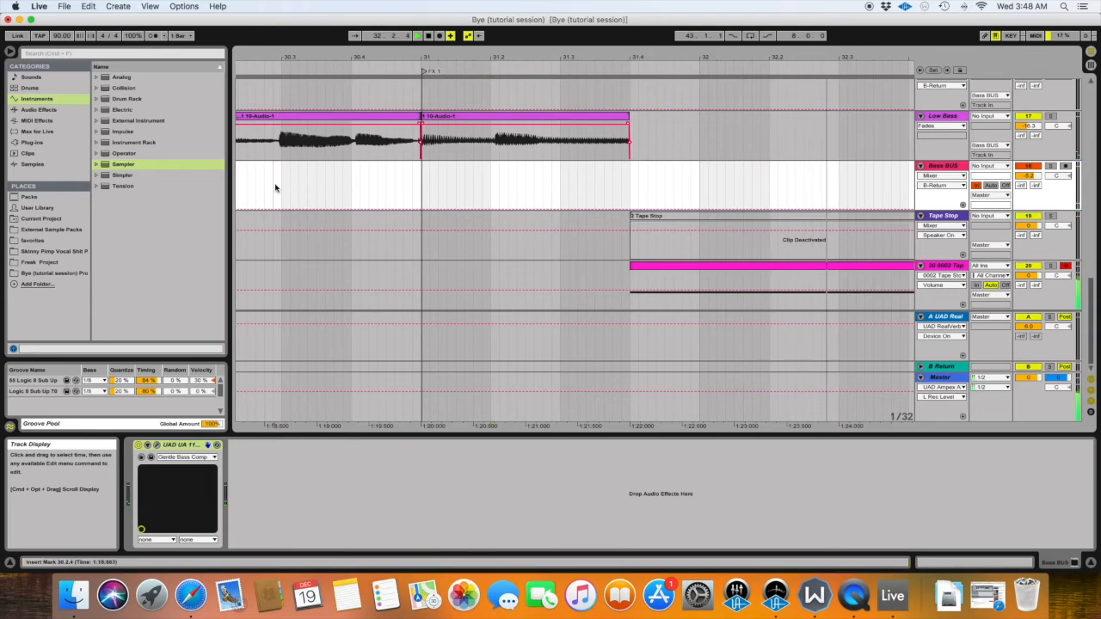
key("space")
key("space")
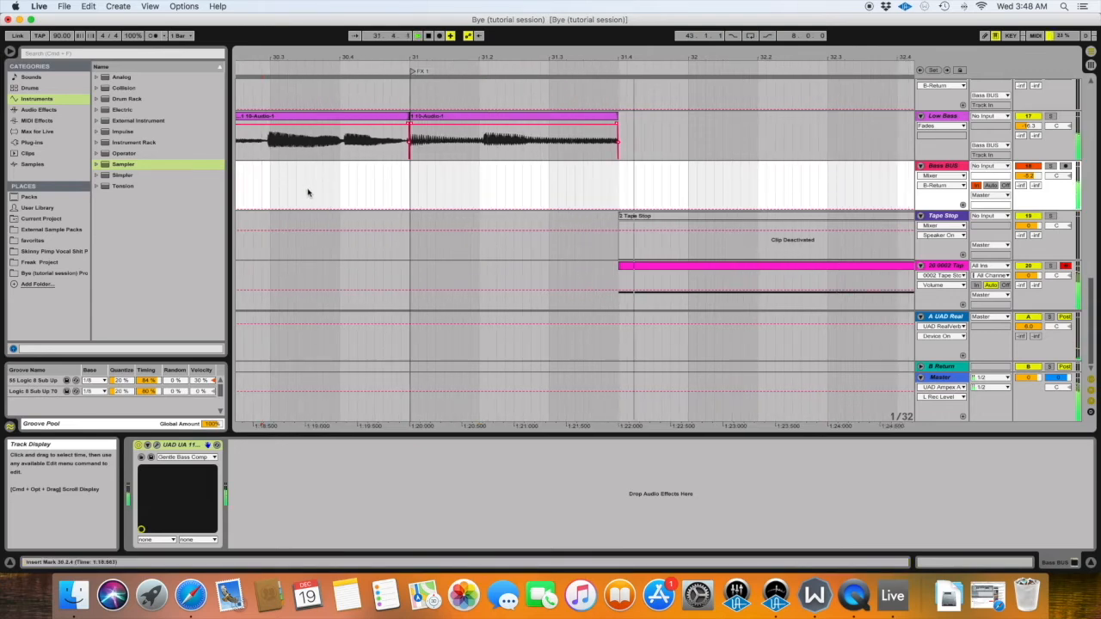
scroll(307, 192, "left", 8)
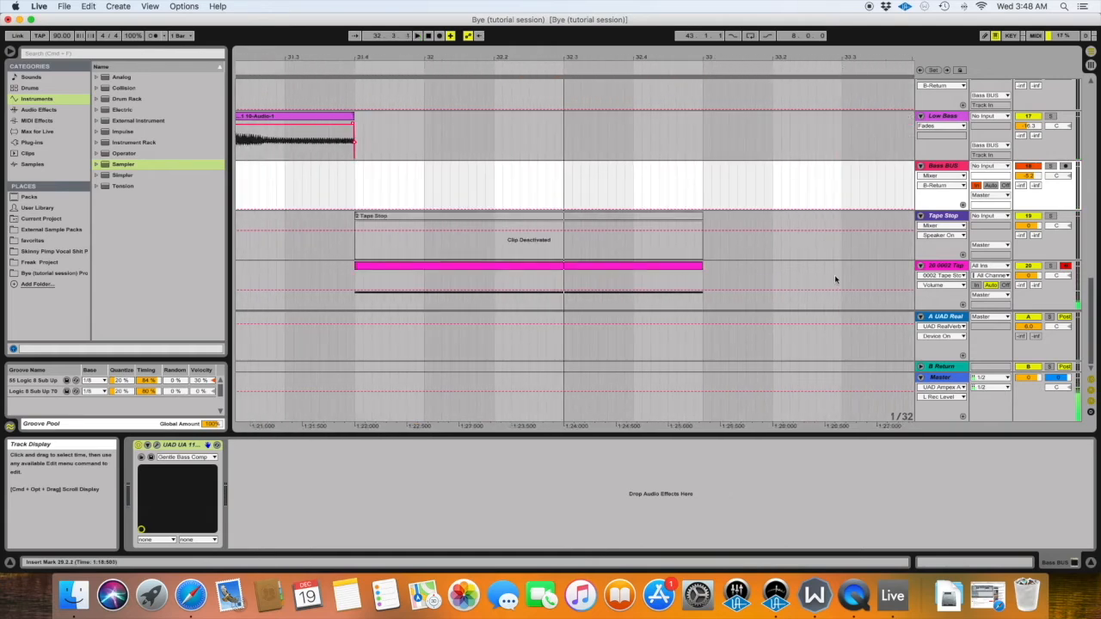
Raise the Sampler's volume envelope attack to about 20 ms while auditioning the start of the MIDI clip
left_click(958, 267)
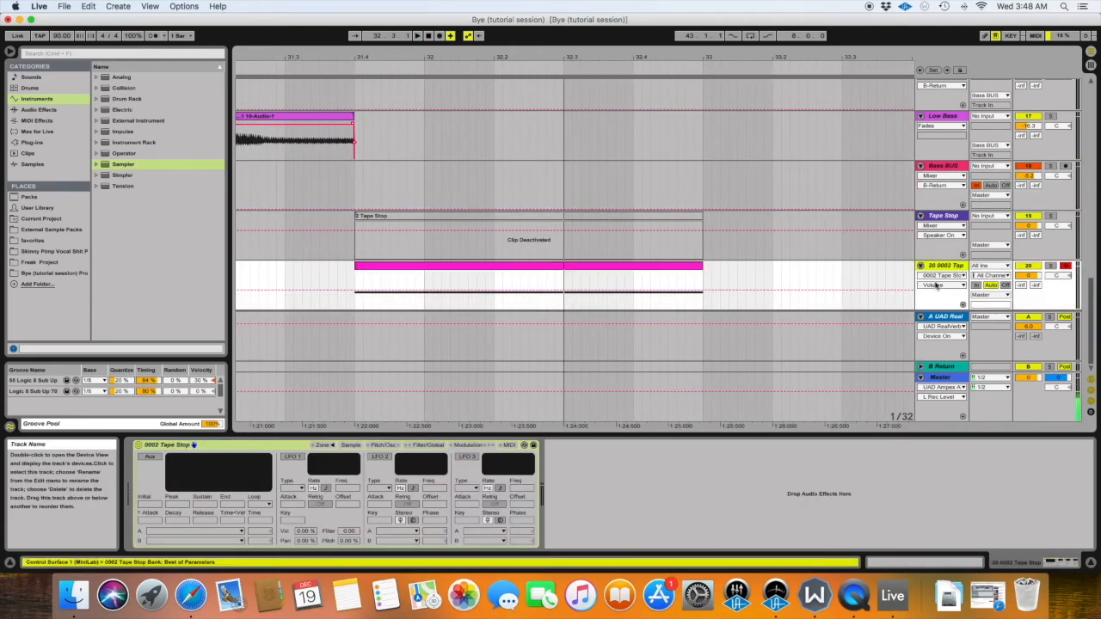
left_click(430, 445)
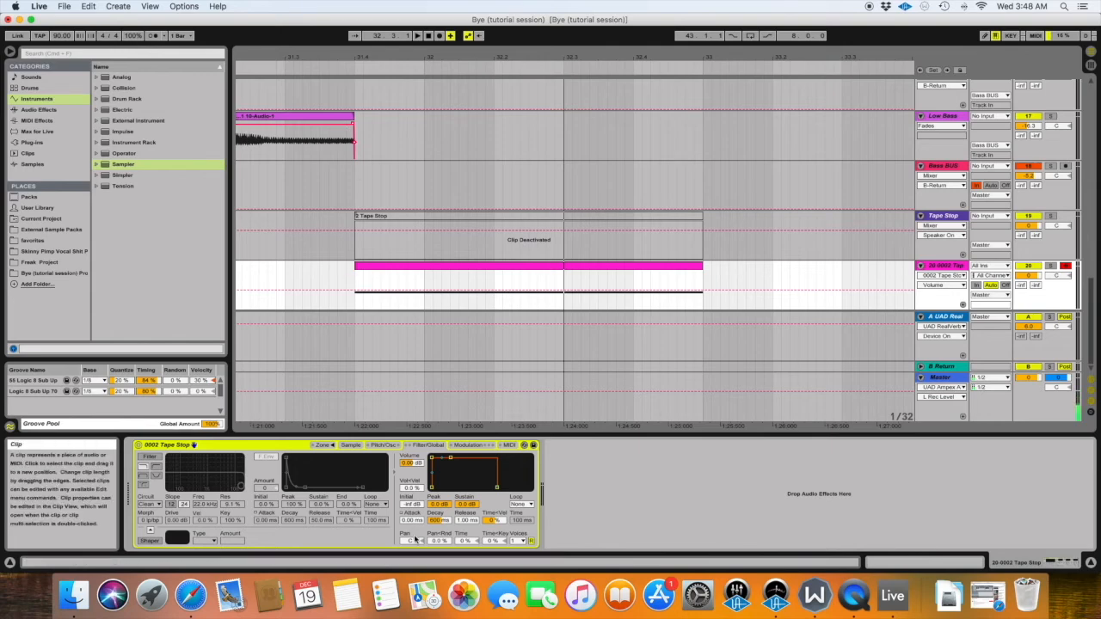
left_click_drag(413, 522, 413, 517)
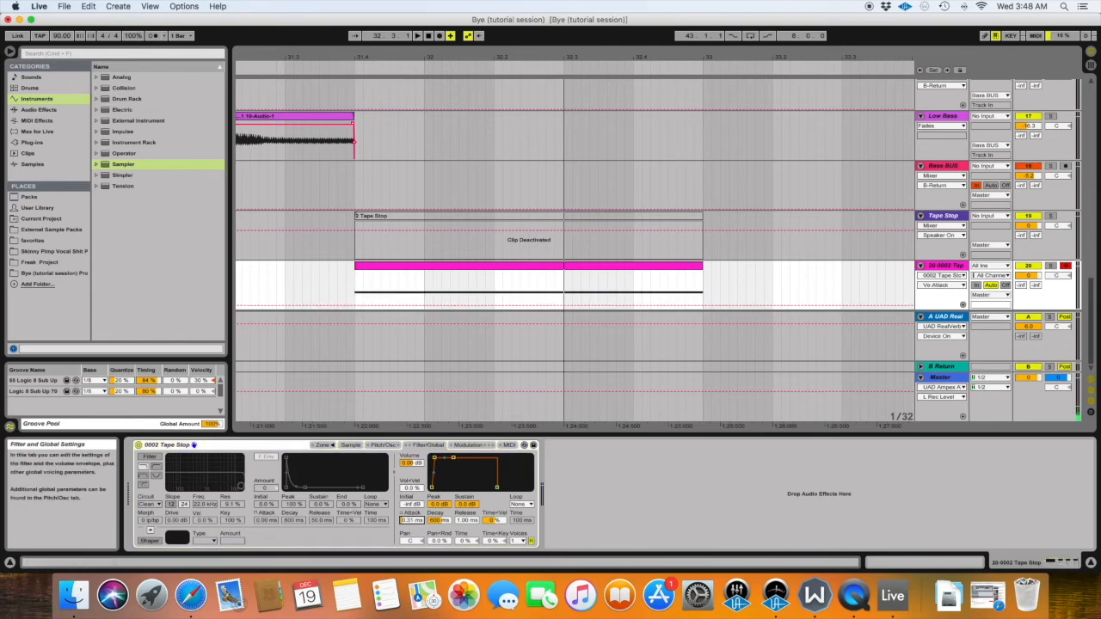
key("space")
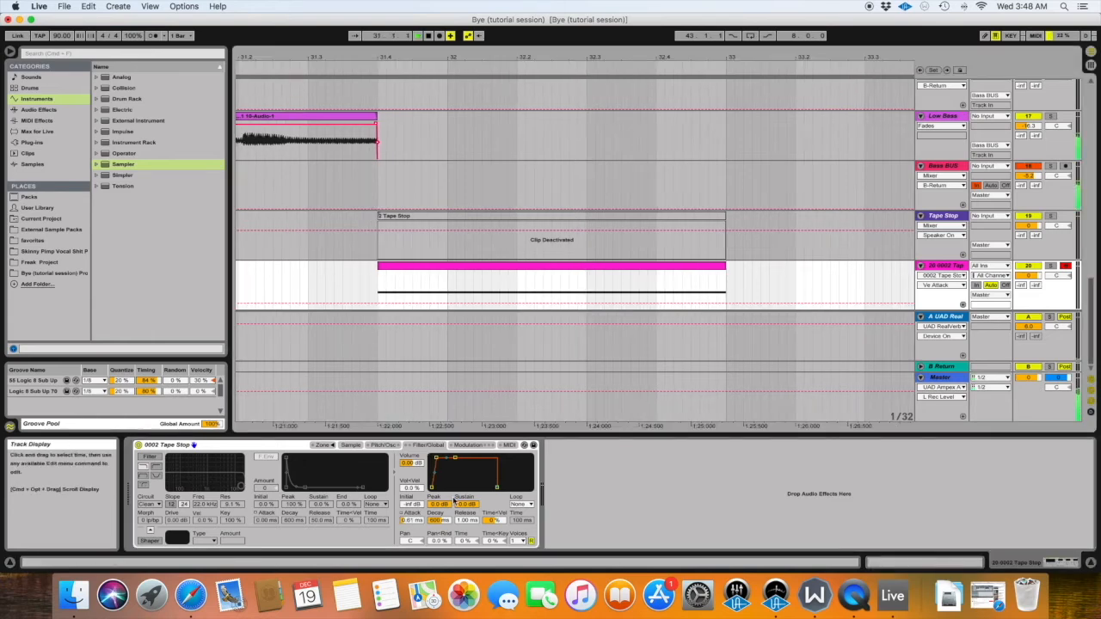
left_click_drag(413, 521, 412, 448)
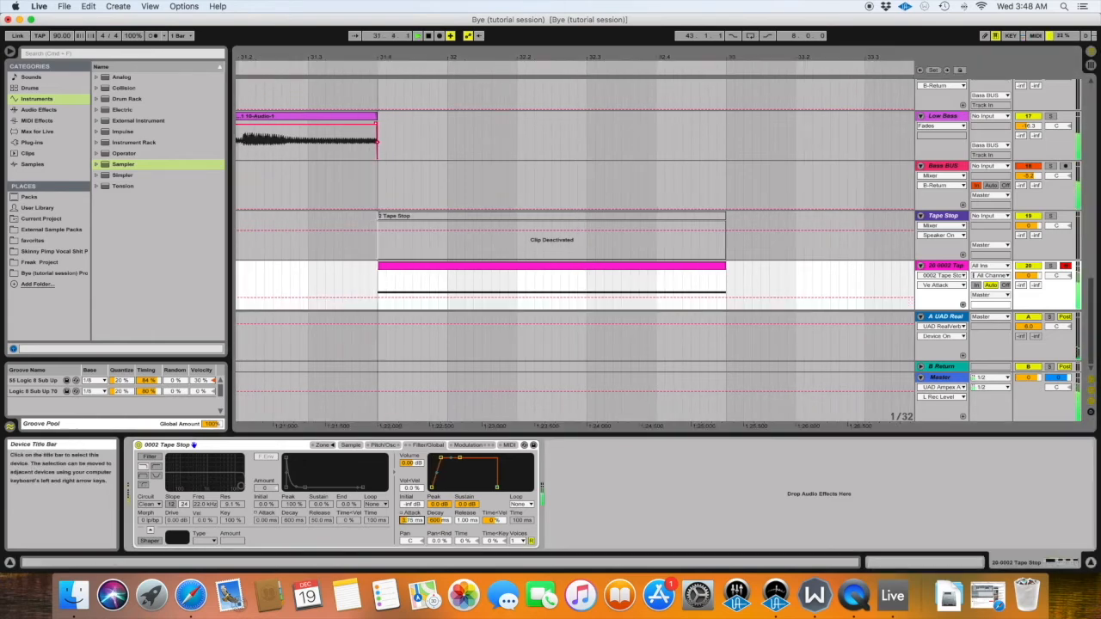
key("space")
key("space")
mouse_move(412, 521)
left_mouse_down()
mouse_move(412, 500)
mouse_move(412, 509)
left_mouse_up()
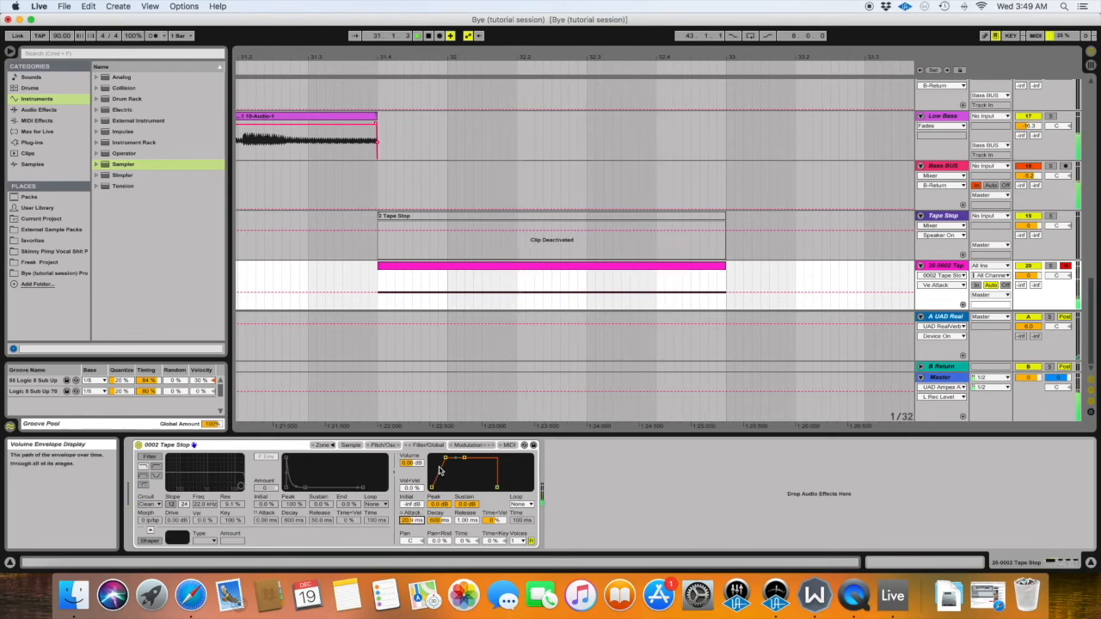
Curve the volume envelope's attack slope to about 40 % and lengthen the attack to about 32 ms, auditioning the result
left_click_drag(440, 472, 439, 465)
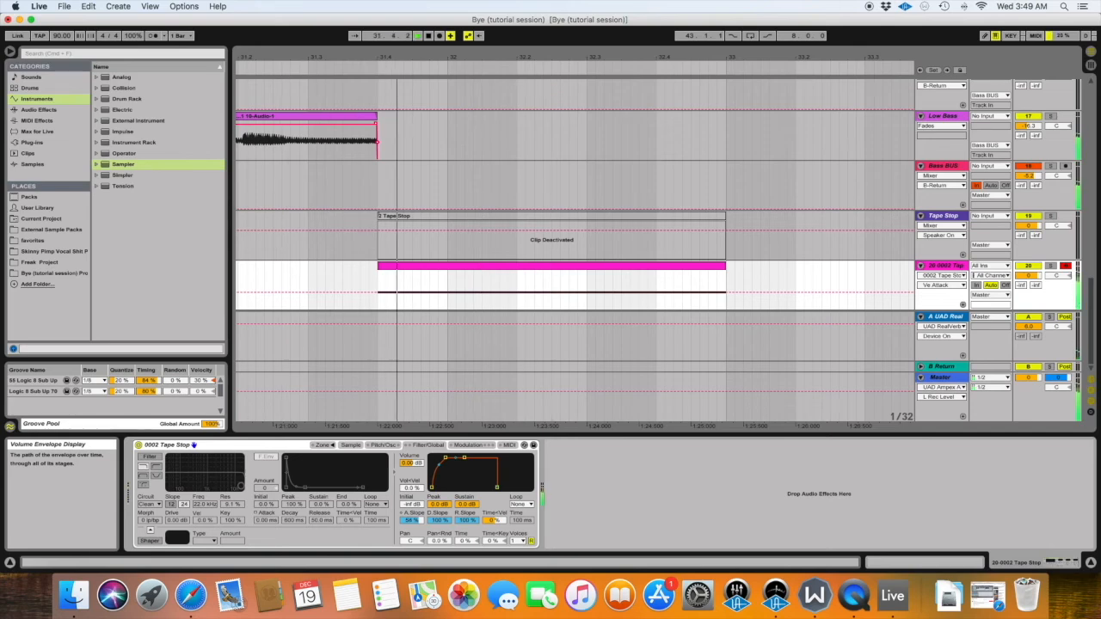
left_click_drag(438, 462, 439, 466)
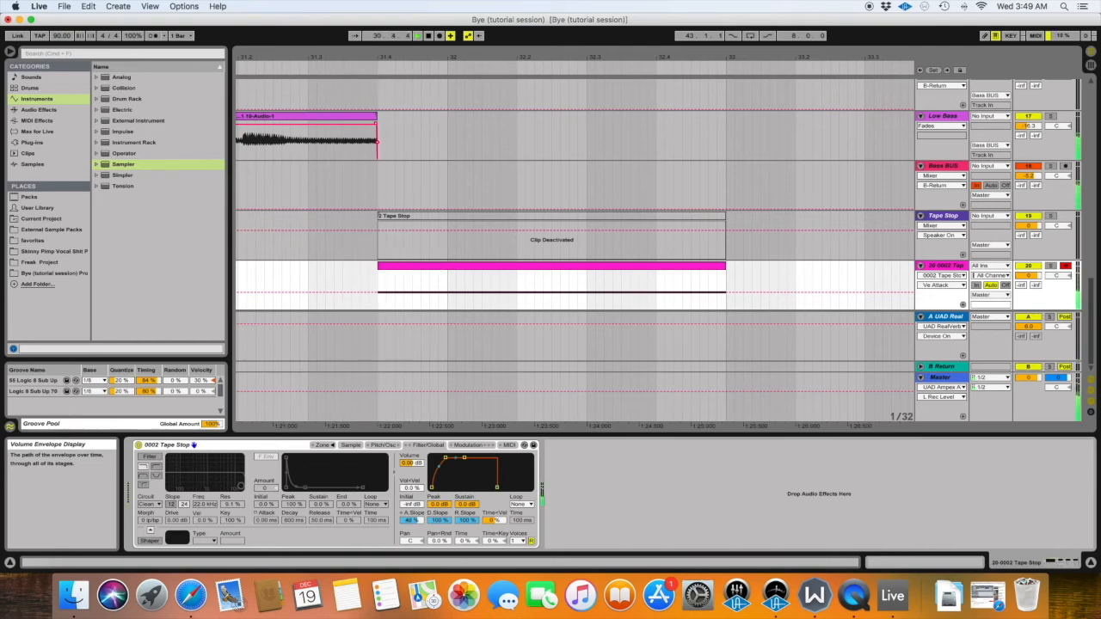
left_click_drag(445, 458, 447, 458)
key("space")
key("space")
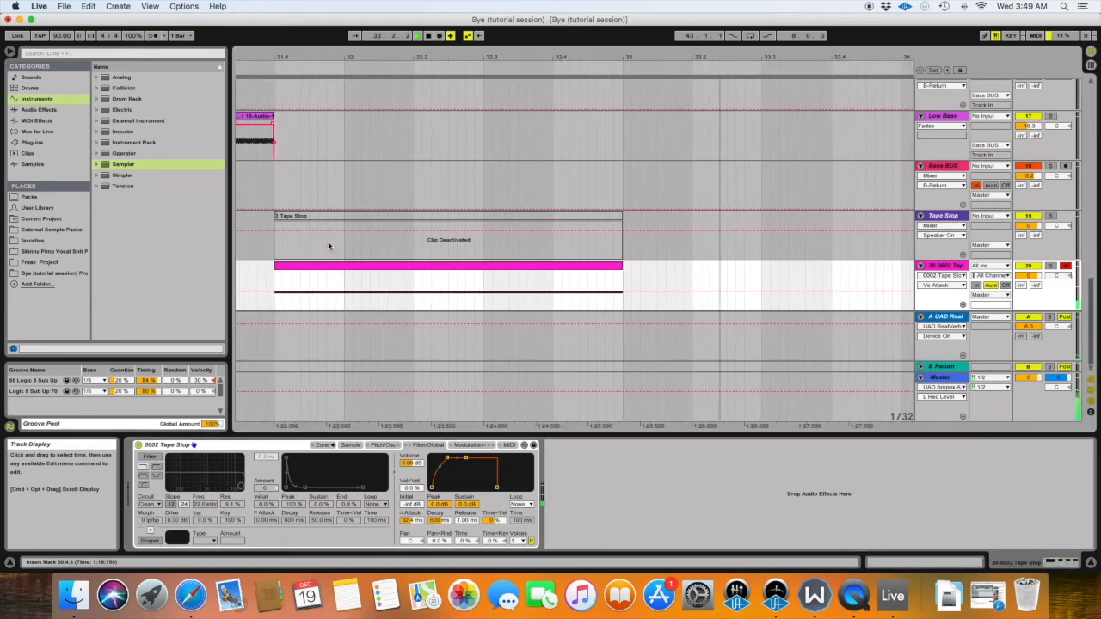
Check the Sampler's Modulation settings and its MIDI routings with the pitch bend range
scroll(328, 246, "up", 1)
scroll(327, 246, "left", 2)
scroll(328, 246, "down", 1)
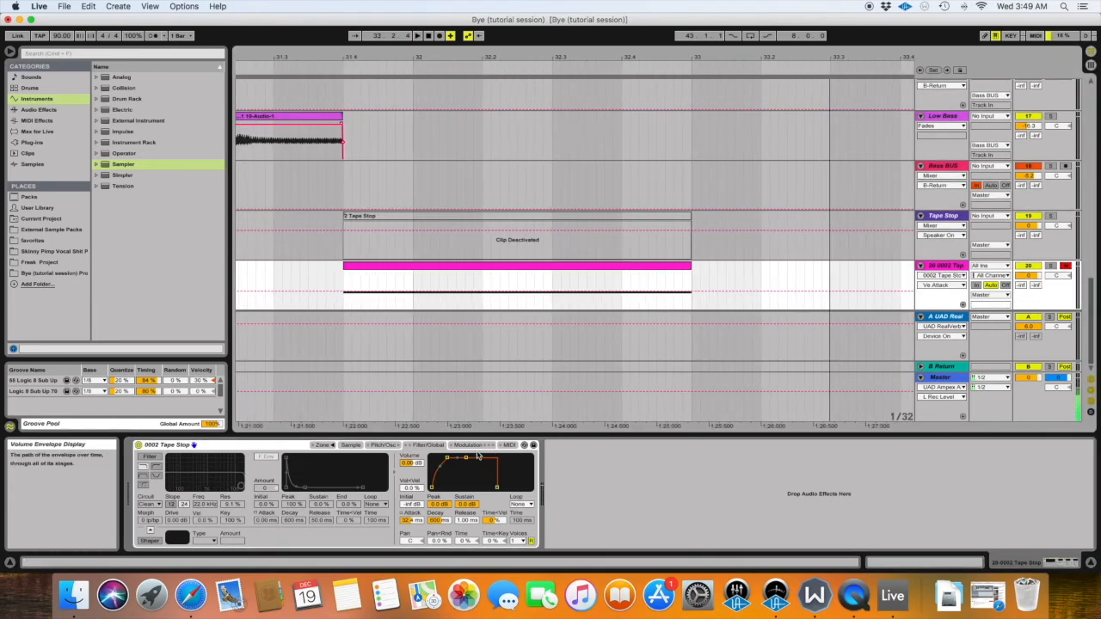
left_click(470, 445)
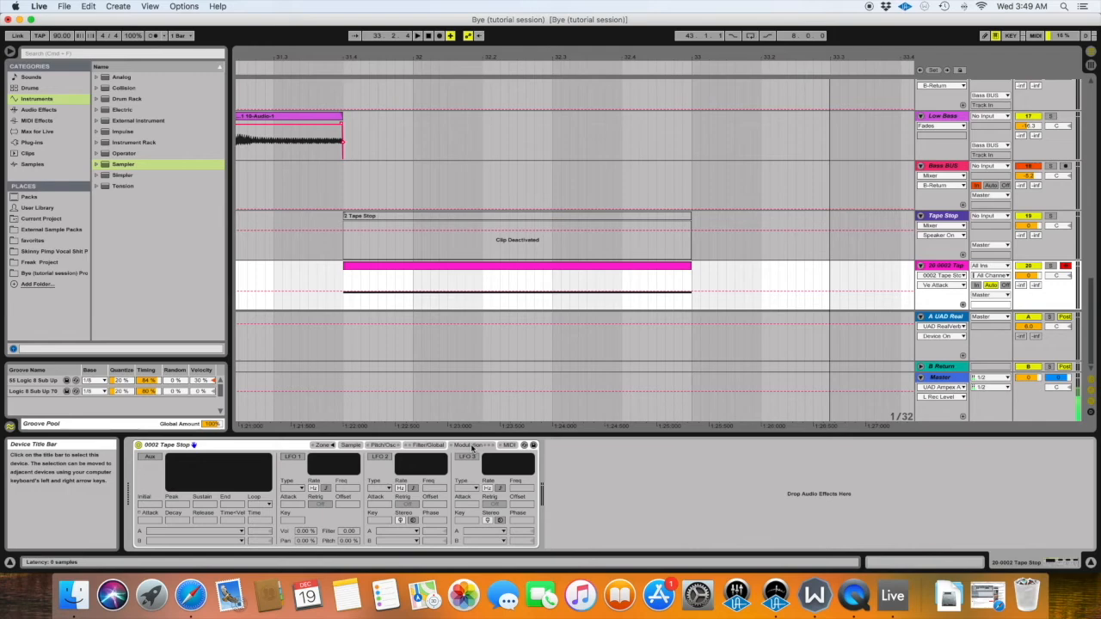
left_click(507, 445)
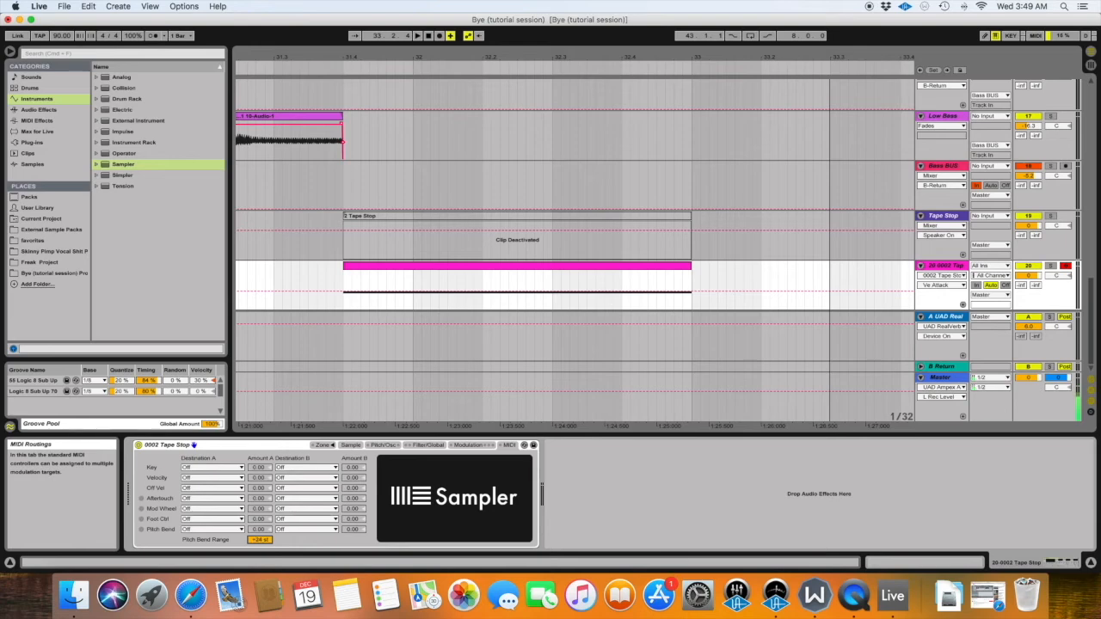
Open the Sampler's MIDI clip and display its MIDI Ctrl Pitch Bend envelope
double_click(602, 268)
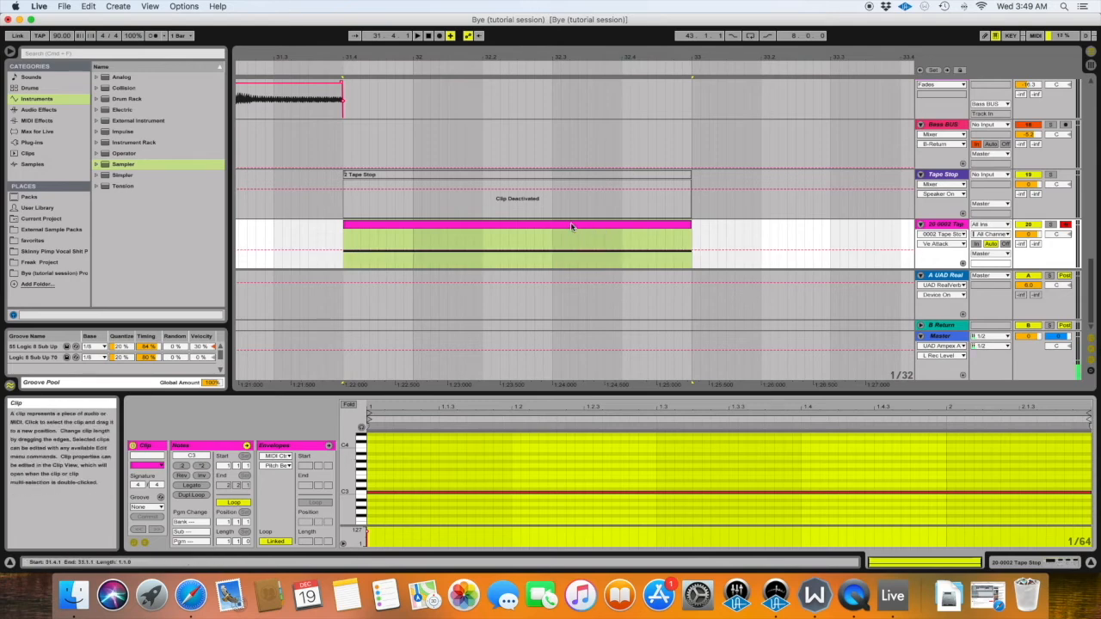
left_click(483, 476)
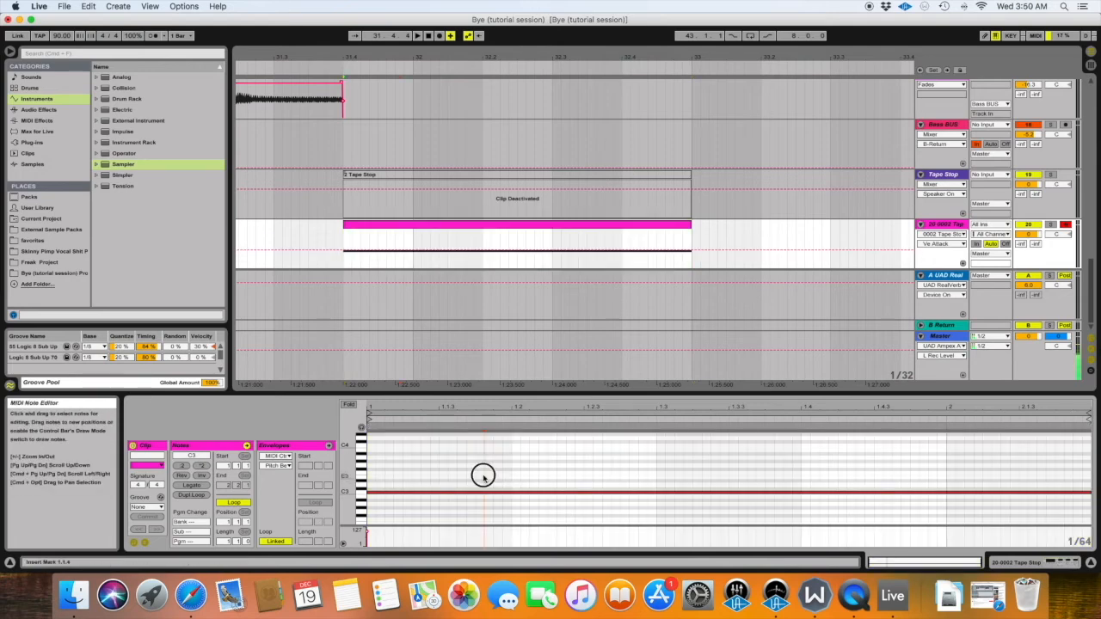
left_click(295, 446)
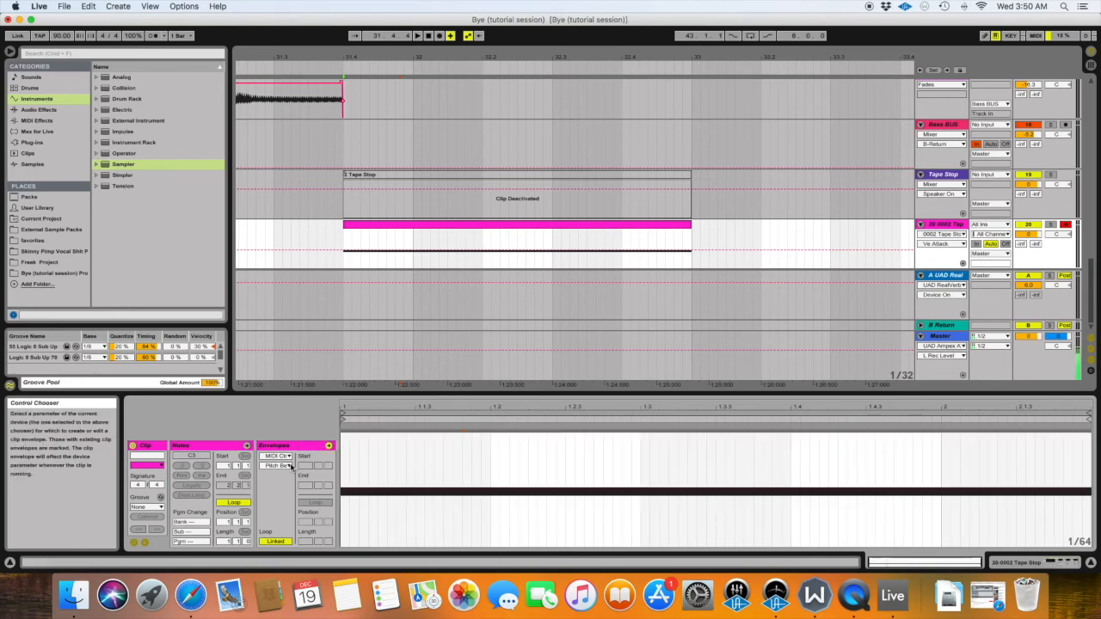
left_click(284, 466)
left_click(287, 467)
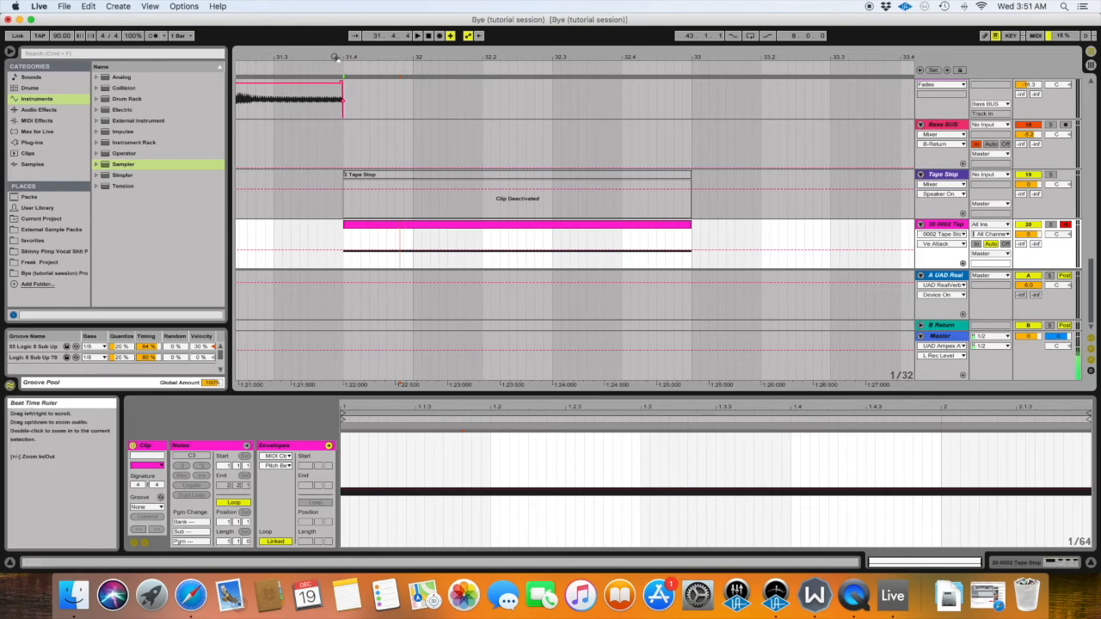
Loop two bars from 31.3.1 and draw a pitch bend drop to -8192 starting just before beat 2 of the clip's envelope ruler
left_click_drag(337, 56, 334, 28)
left_click_drag(321, 207, 459, 210)
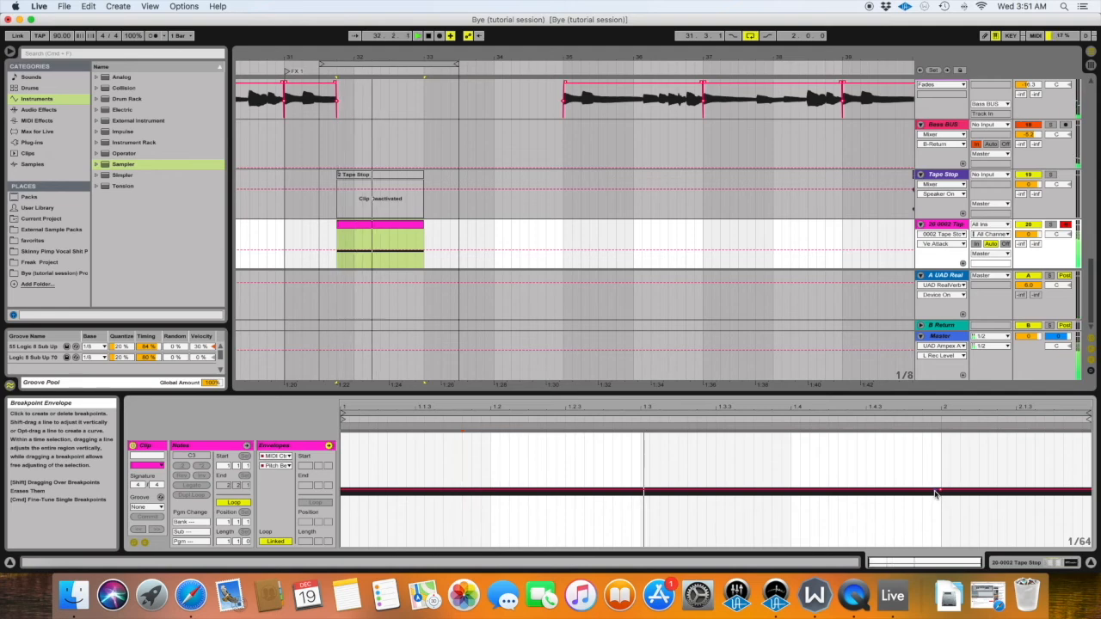
left_click_drag(942, 494, 1000, 548)
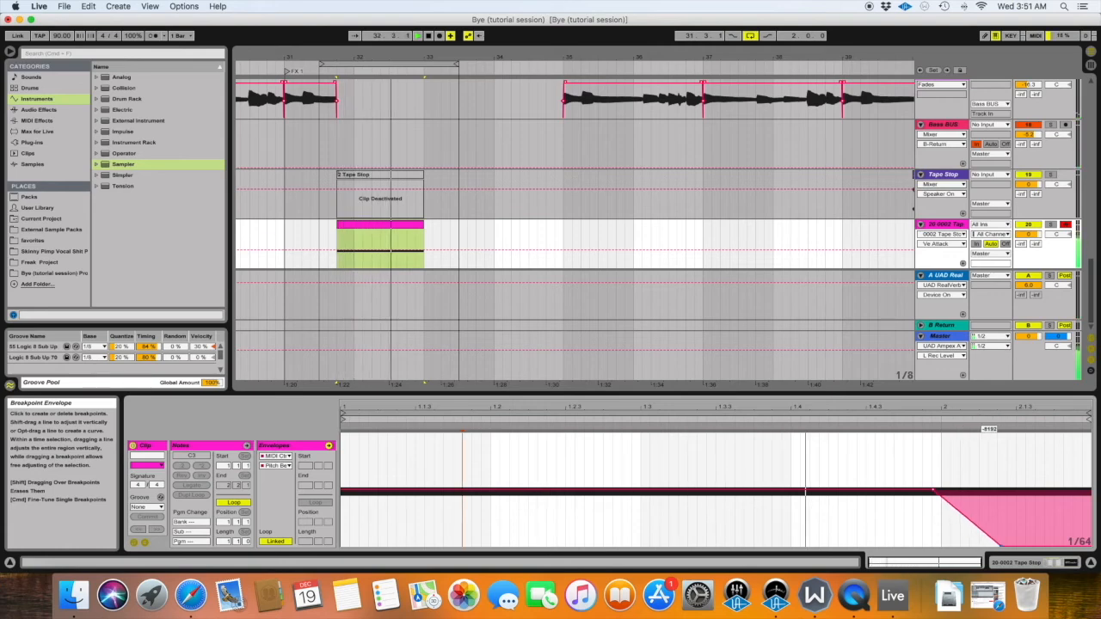
left_click_drag(1000, 547, 1028, 547)
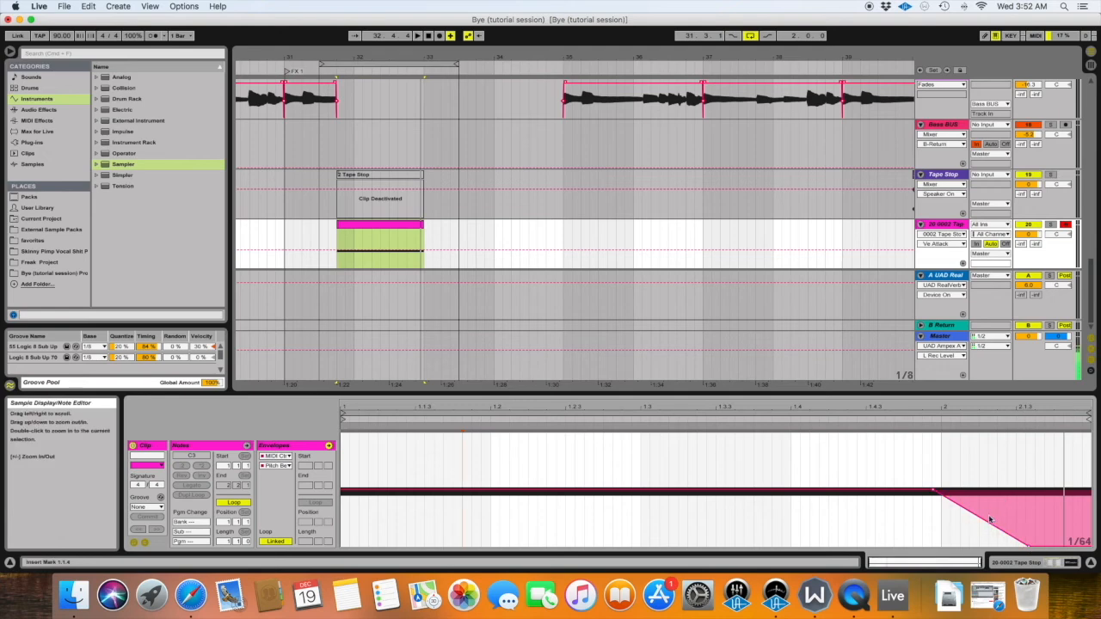
Add a slight pitch bend rise ahead of the final drop and move the drop's lowest breakpoint closer to the clip's end
left_click_drag(987, 522, 978, 457)
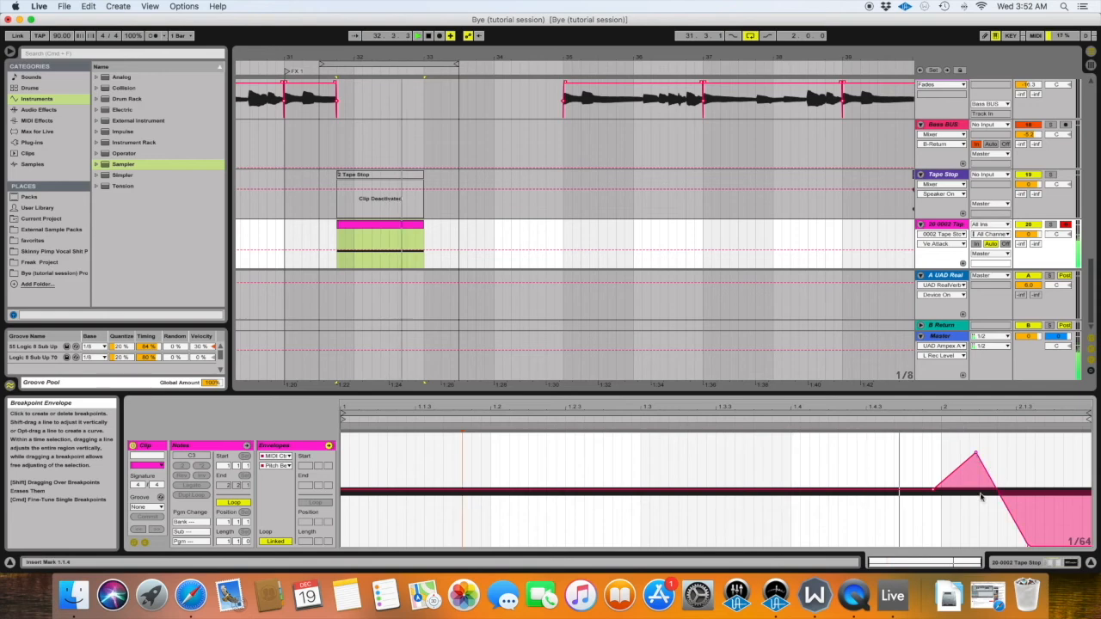
left_click_drag(975, 454, 1011, 462)
left_click_drag(1029, 546, 1056, 548)
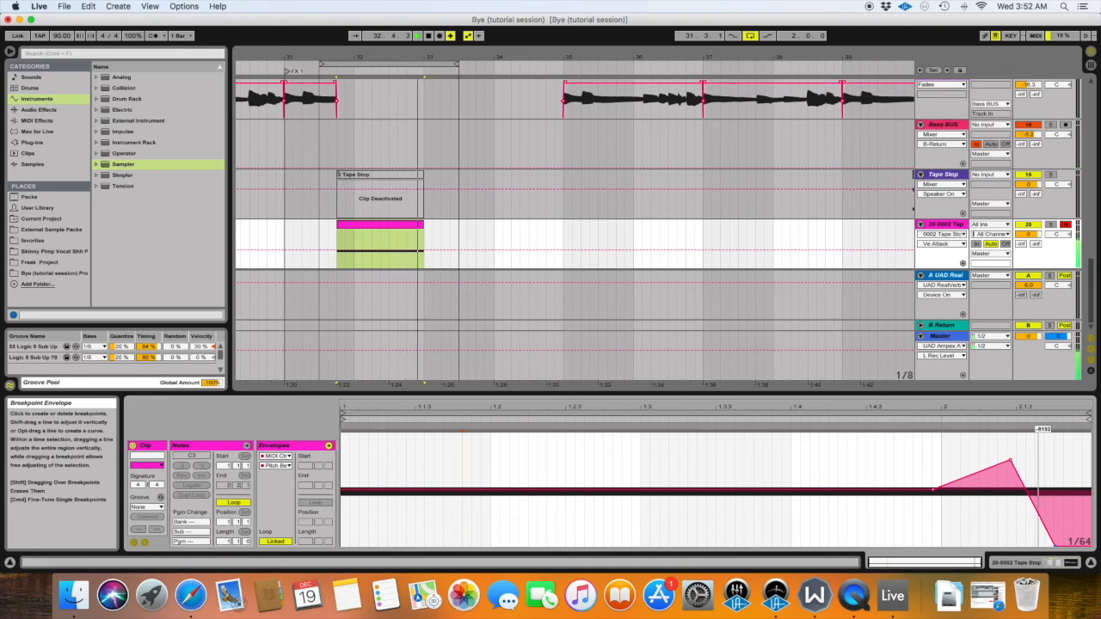
left_click_drag(1011, 461, 982, 483)
Add a small pitch bend rise and dip around 1.4 in the envelope and audition the loop
key("space")
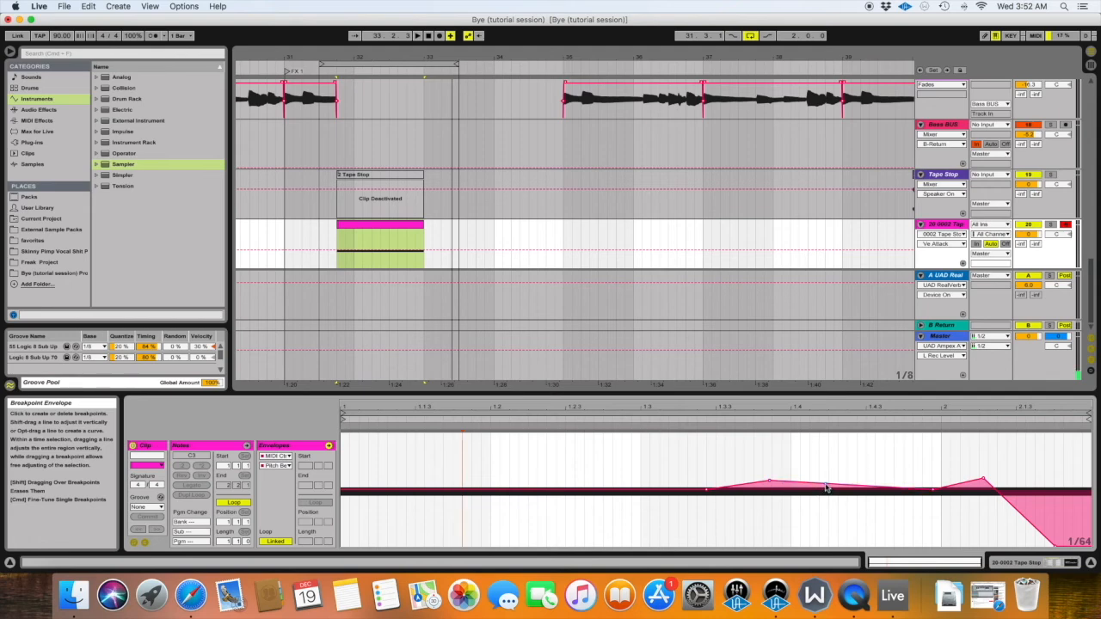
key("space")
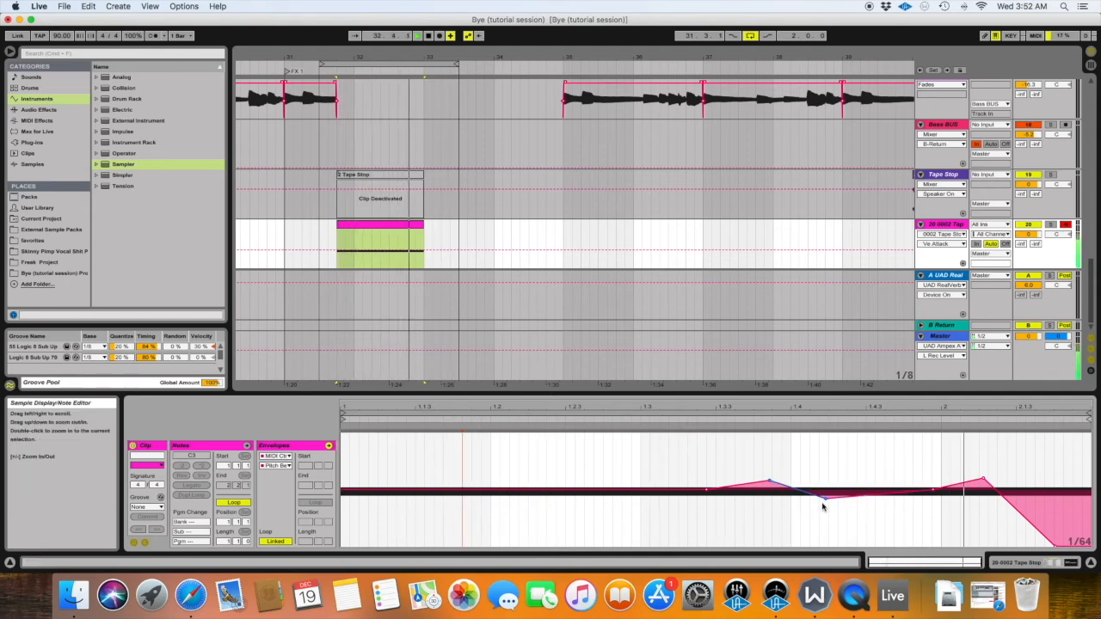
key("space")
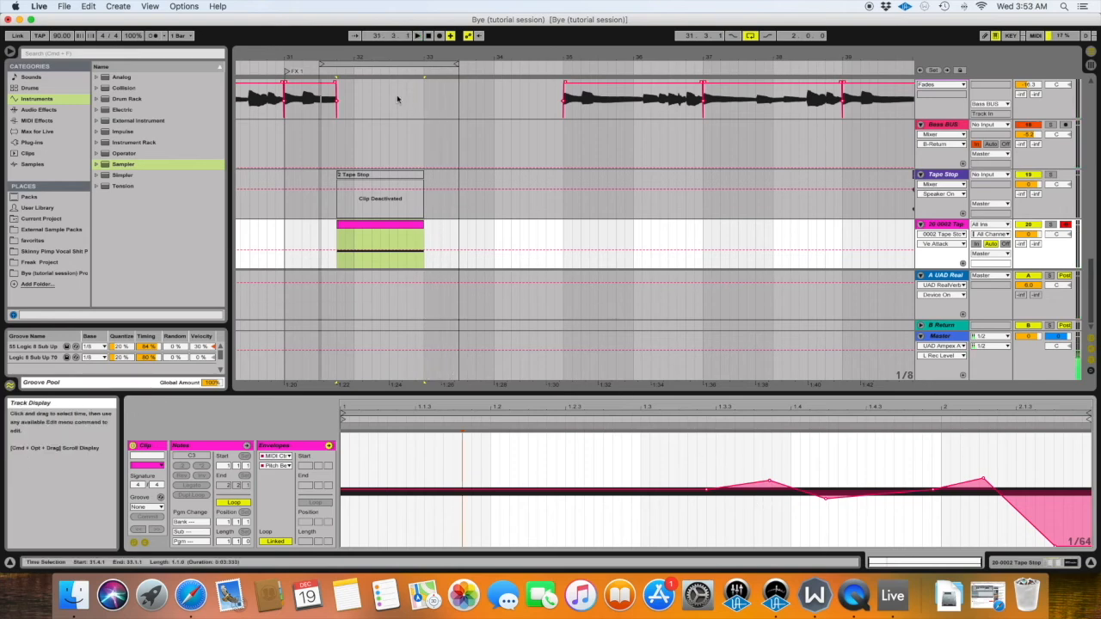
Trim the end of the Sampler's MIDI clip to 32.4.4
left_click_drag(415, 60, 425, 128)
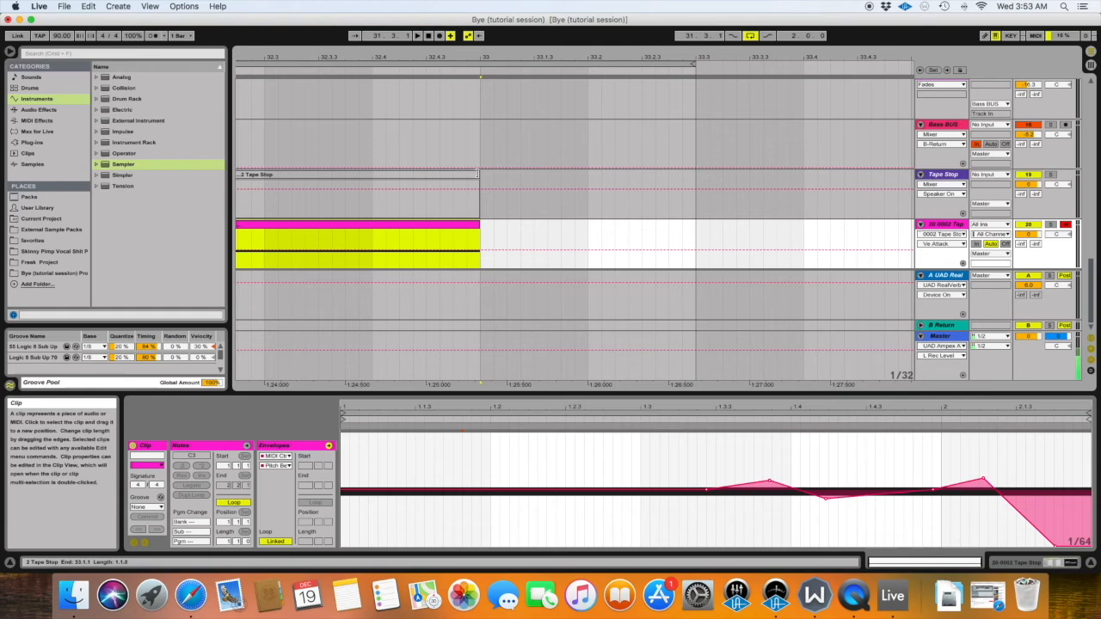
left_click_drag(462, 58, 463, 85)
left_click_drag(483, 224, 470, 226)
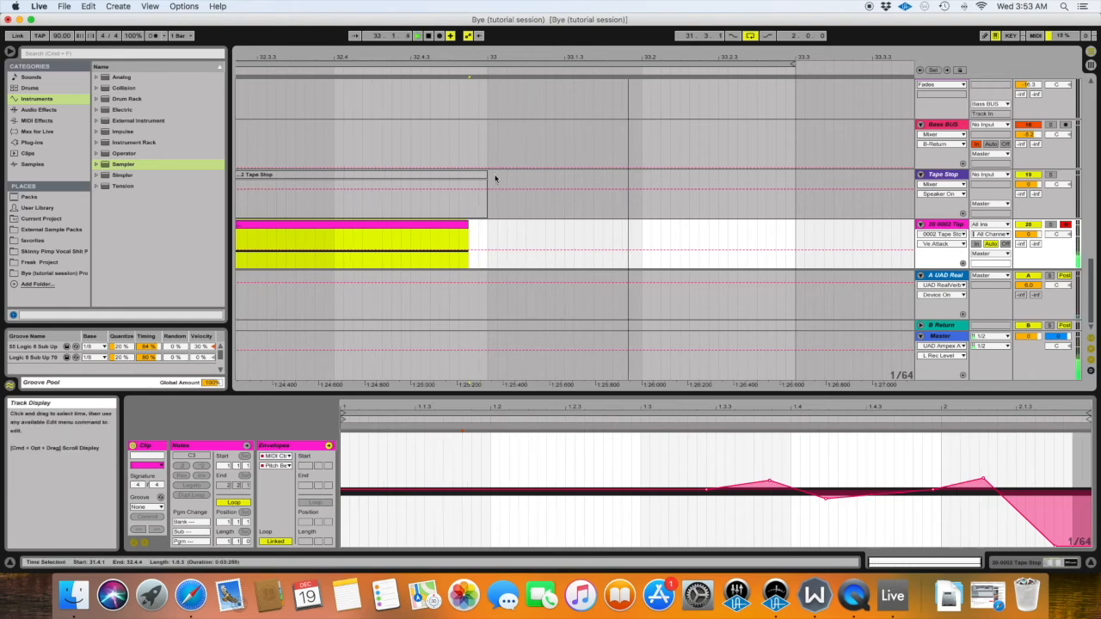
Extend the start of the Vox audio clip back to 32.4.3
scroll(482, 185, "up", 10)
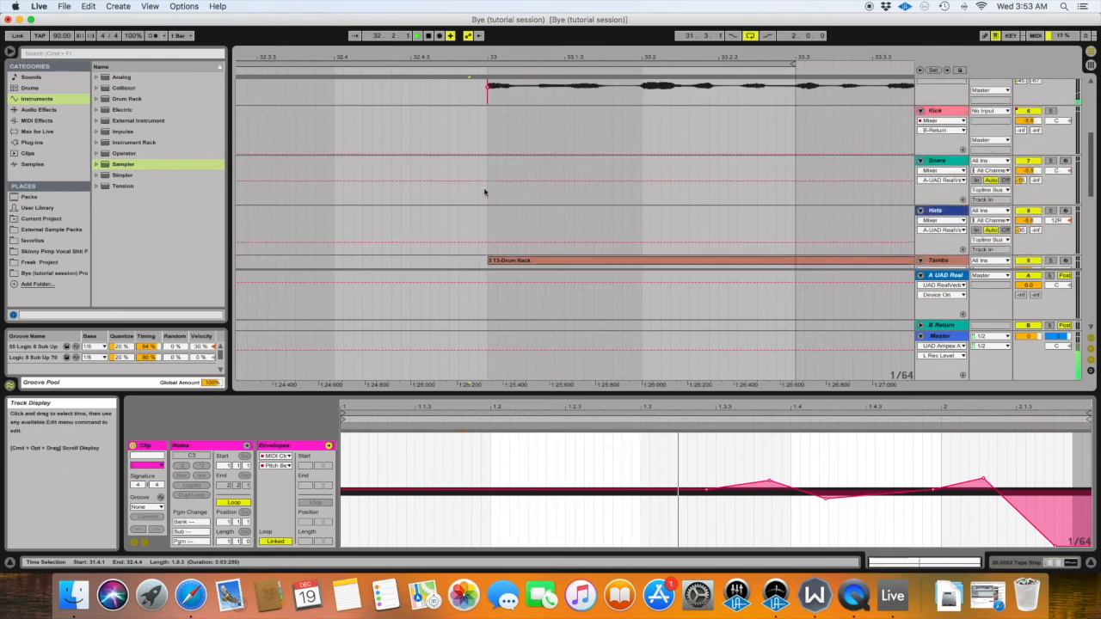
scroll(484, 192, "down", 1)
left_click_drag(514, 123, 443, 123)
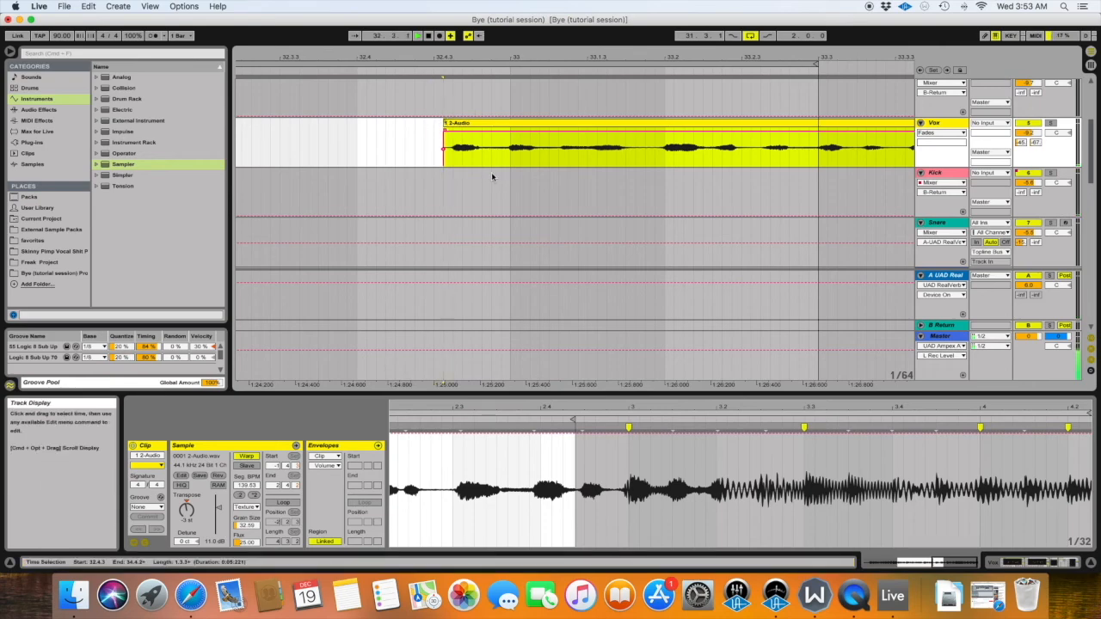
scroll(471, 188, "left", 2)
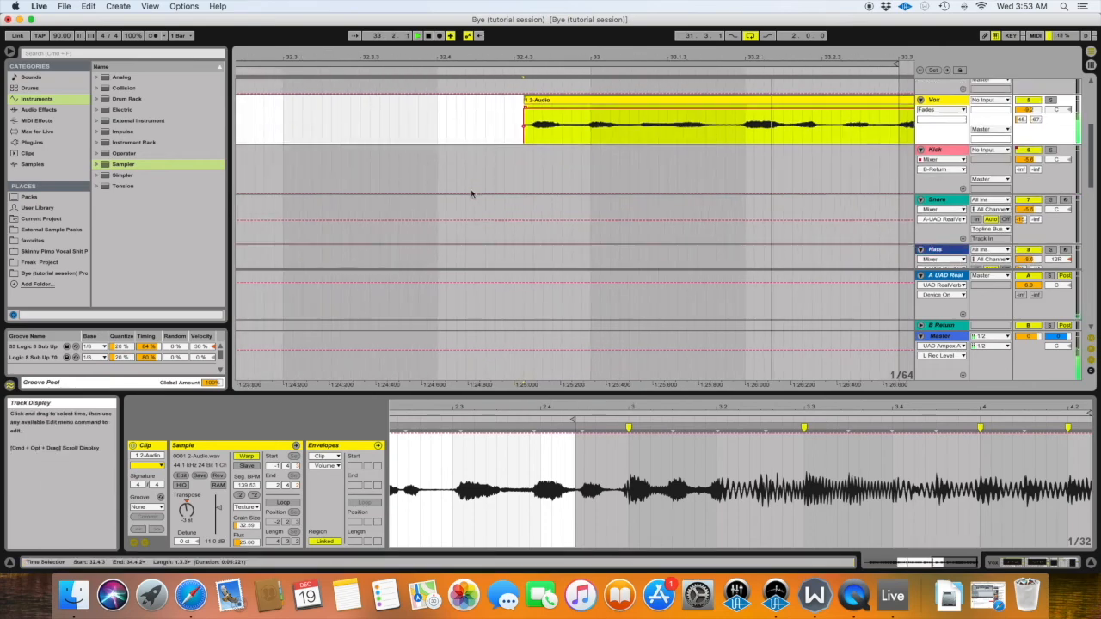
Shorten the Sampler's MIDI clip to end at 32.4.3, where the Vox clip begins
scroll(470, 188, "down", 5)
scroll(471, 189, "down", 5)
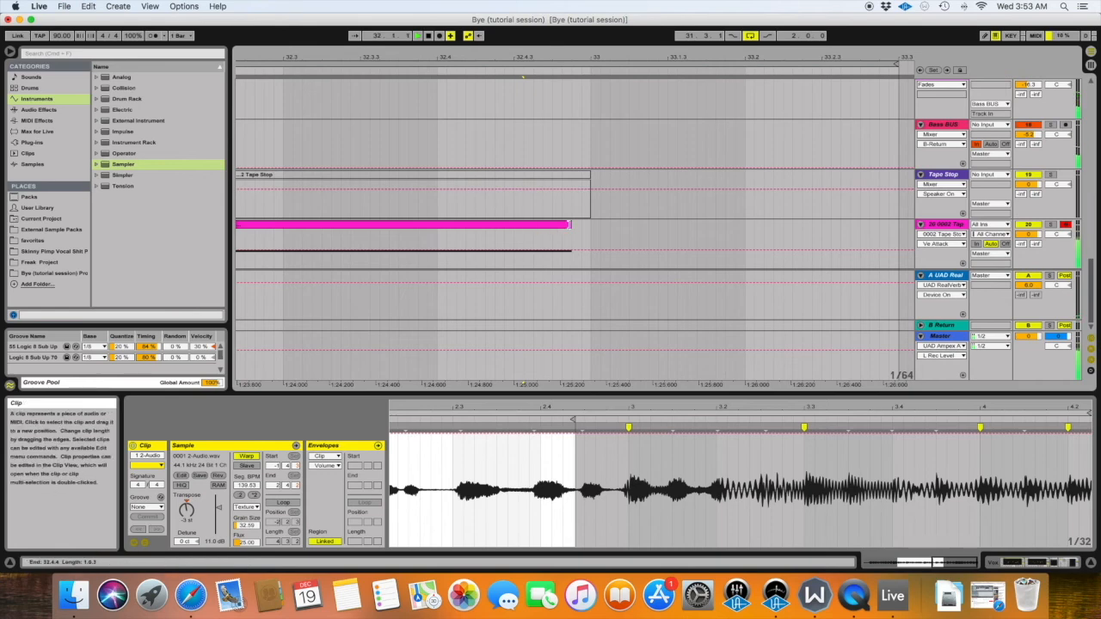
left_click(534, 224)
left_click_drag(534, 225, 514, 224)
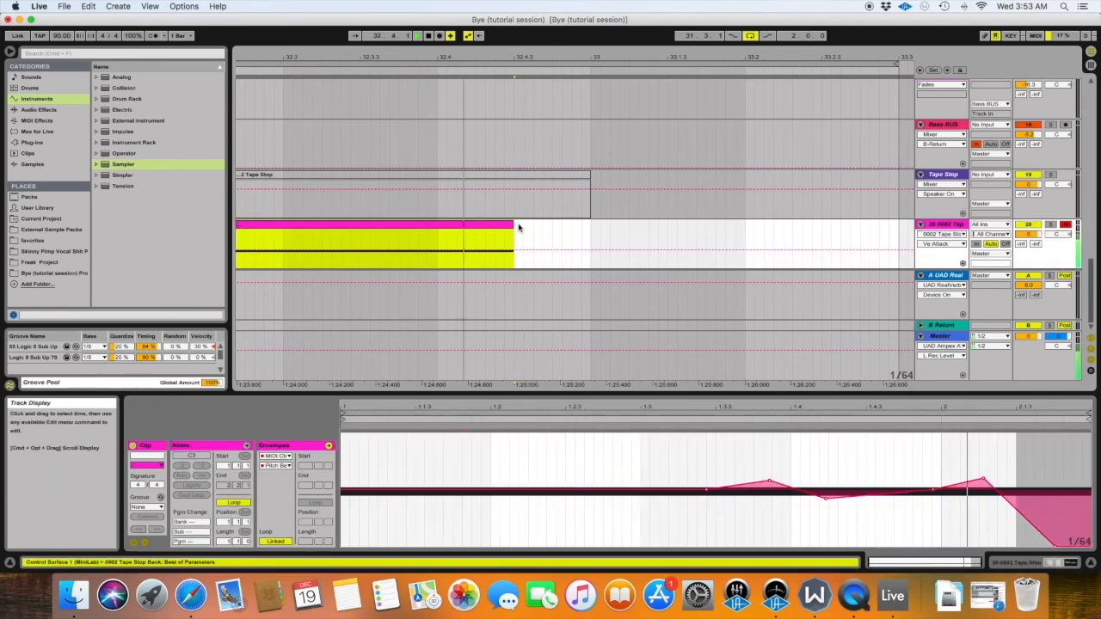
left_click_drag(512, 223, 522, 223)
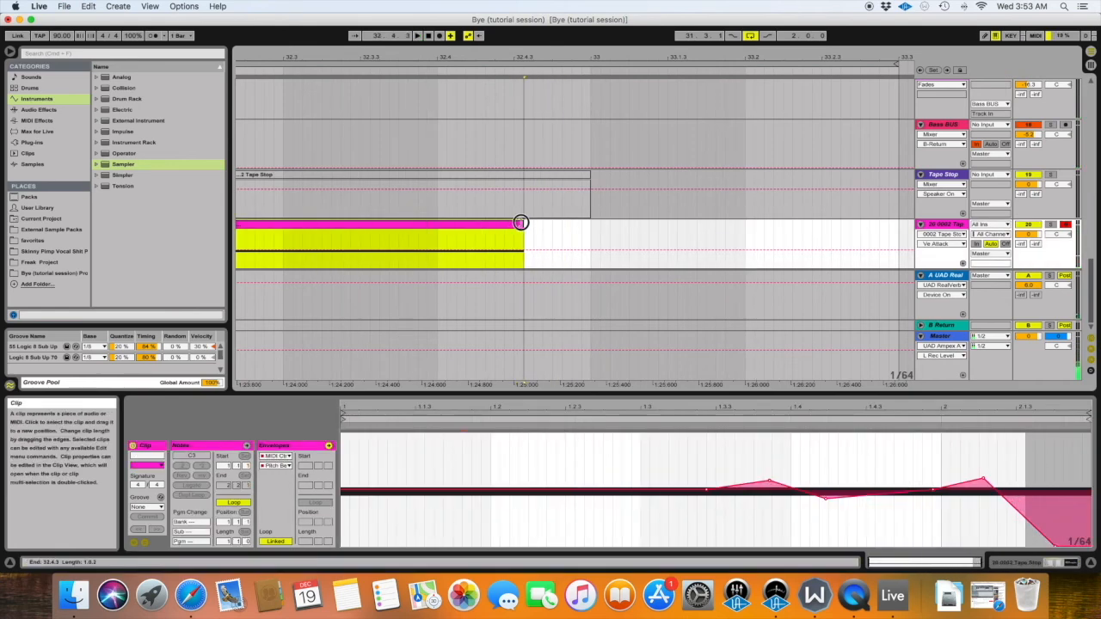
key("space")
Flatten the pitch bend rise and dip around 1.4 and lower the peak before the final drop while auditioning
left_click_drag(769, 481, 765, 490)
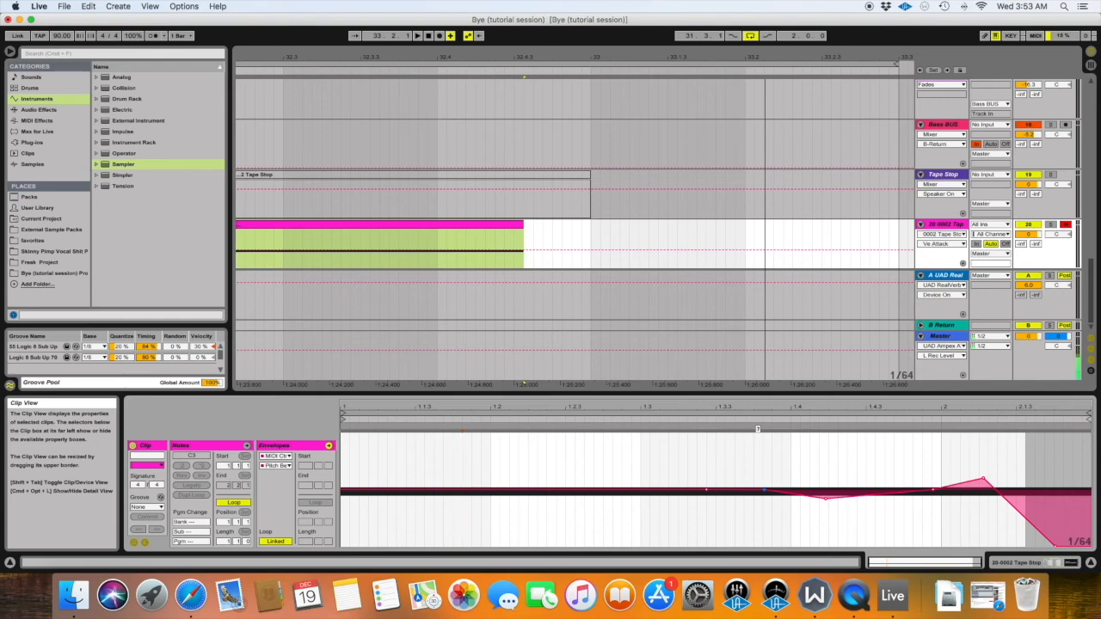
key("space")
left_click_drag(825, 499, 846, 494)
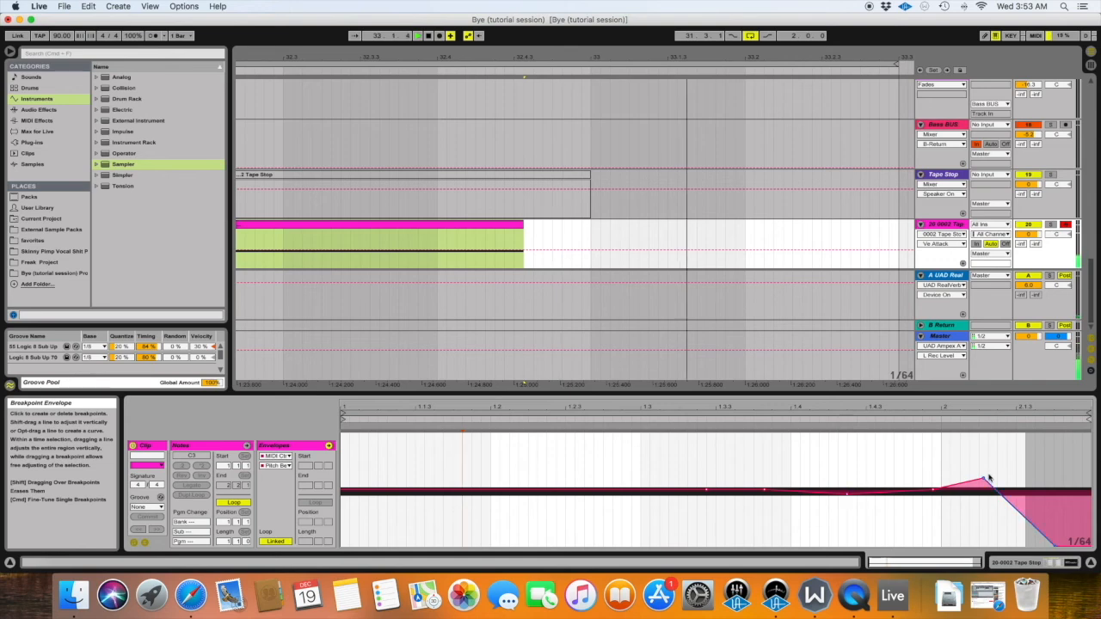
left_click_drag(989, 478, 957, 496)
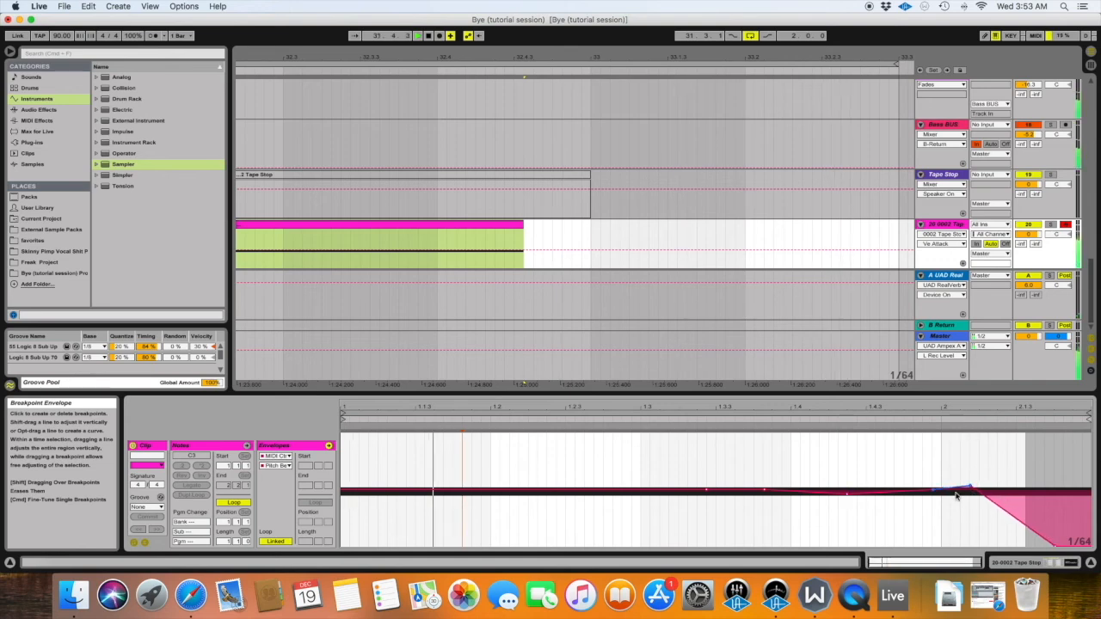
Reshape the final pitch bend drop to start just before beat 2, bottom out at -8192, and return near centre around 2.1.3
left_click_drag(933, 491, 931, 490)
left_click_drag(971, 487, 976, 545)
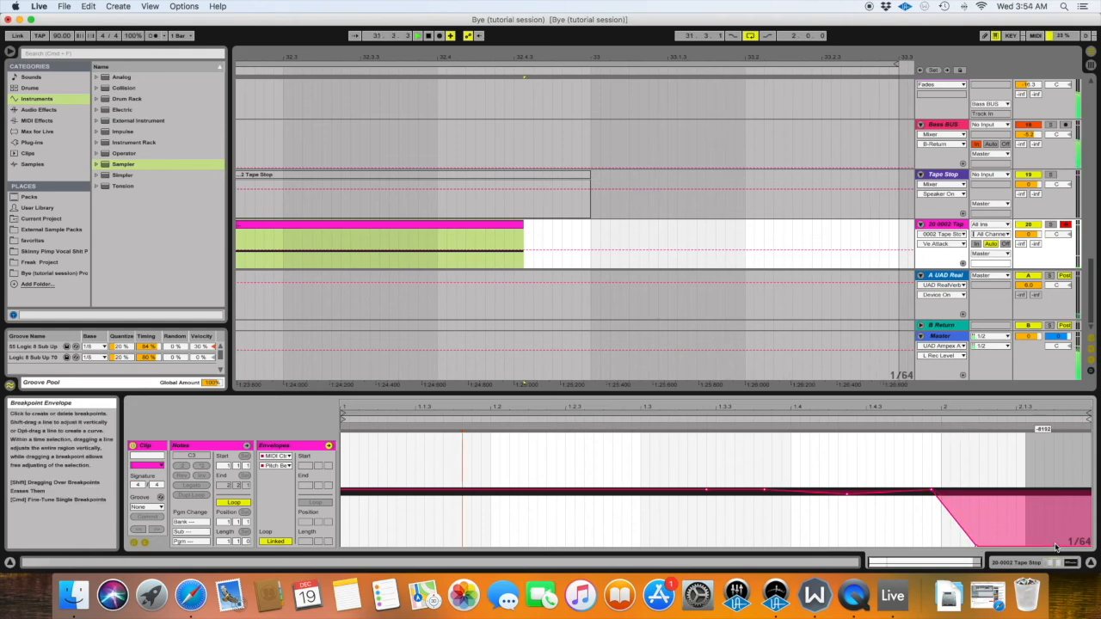
left_click_drag(1007, 545, 1018, 493)
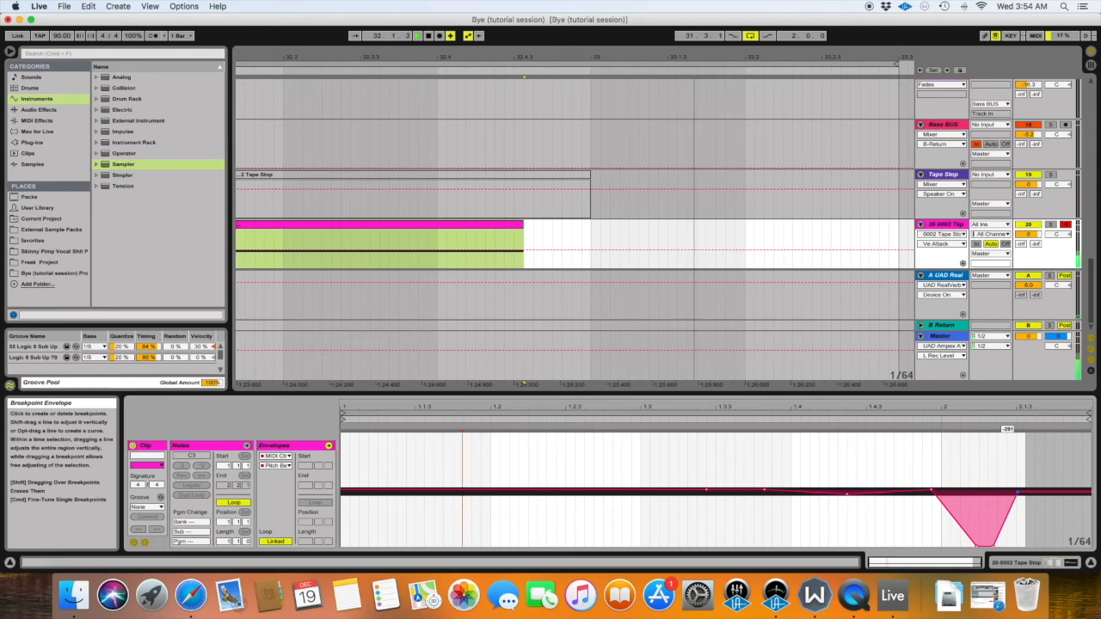
left_click_drag(1018, 493, 1029, 493)
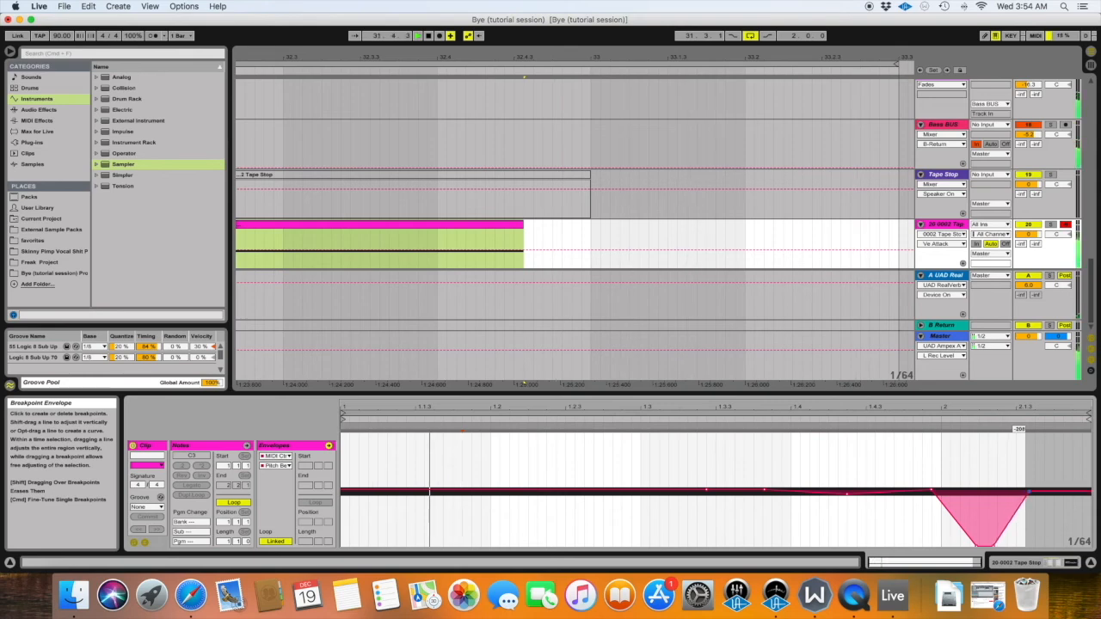
Flatten the small pitch bend dip between 1.4 and 1.4.3 onto the centre line
left_click_drag(847, 497, 847, 487)
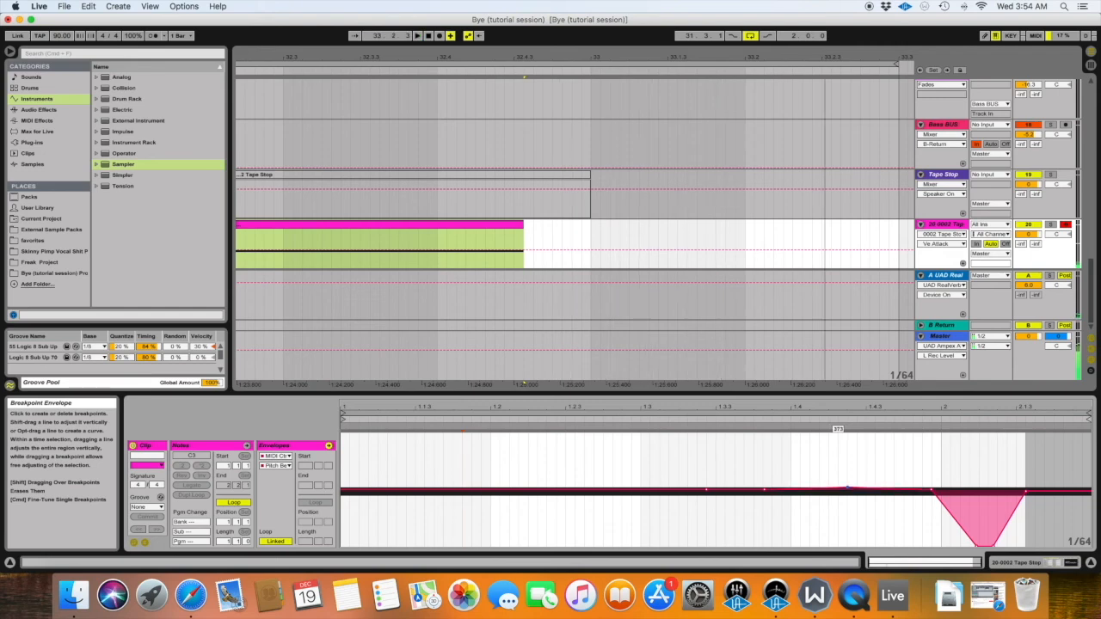
mouse_move(848, 487)
left_mouse_down()
mouse_move(848, 466)
mouse_move(848, 489)
left_mouse_up()
left_click(957, 473)
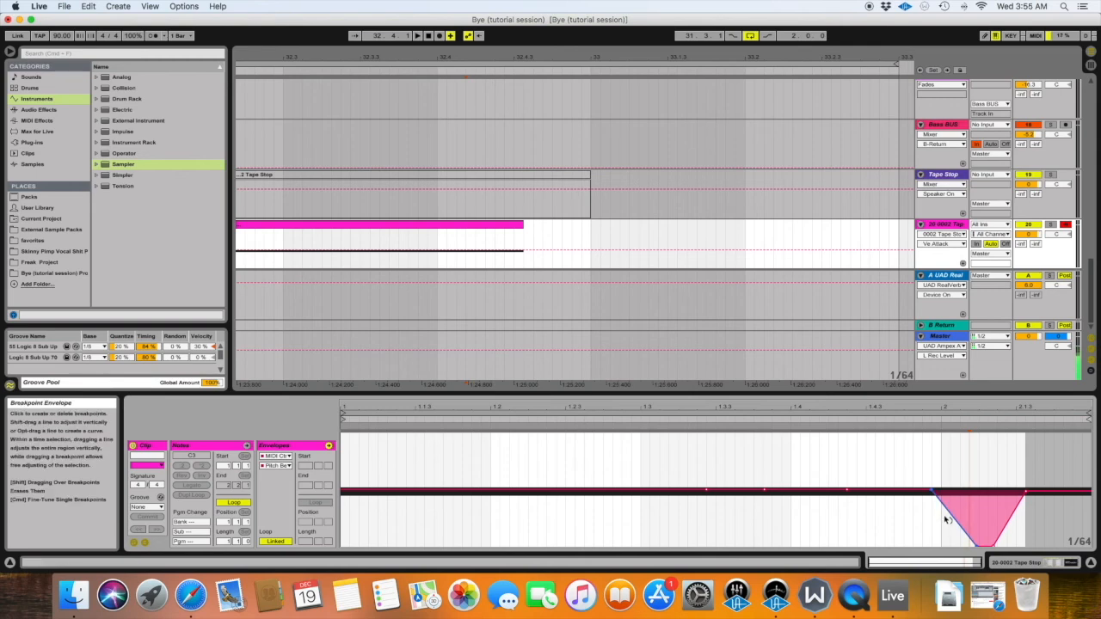
Remove the first breakpoint at the bottom of the drop and shift the remaining low point to just before 2.1.3
mouse_move(950, 514)
left_mouse_down()
mouse_move(951, 529)
mouse_move(957, 510)
left_mouse_up()
left_click(978, 546)
left_click_drag(994, 548, 1012, 546)
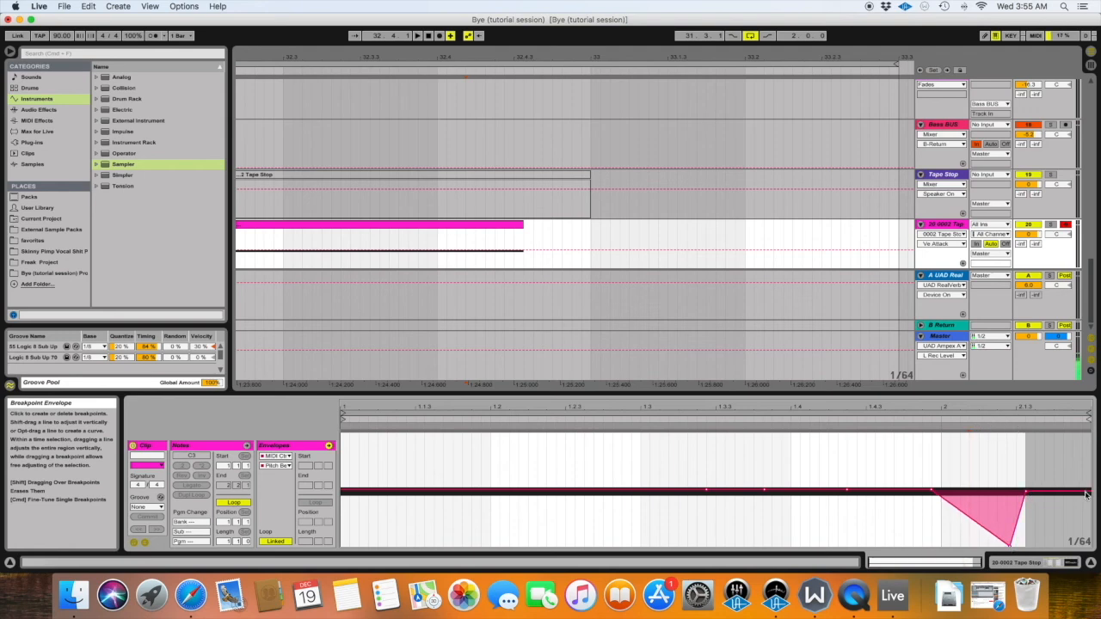
Extend the Sampler's MIDI clip to 33.1.1, move the pitch bend return to the clip's end, and curve both slopes of the drop
left_click_drag(522, 225, 591, 224)
left_click_drag(1026, 491, 1066, 509)
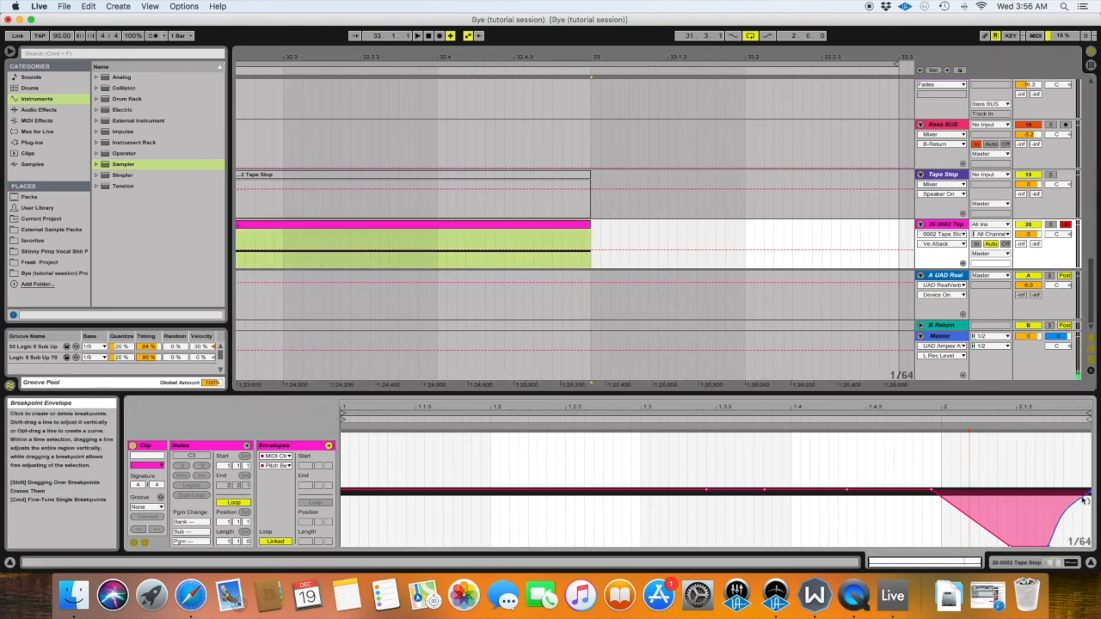
mouse_move(966, 514)
left_mouse_down()
mouse_move(971, 504)
mouse_move(983, 513)
left_mouse_up()
key("space")
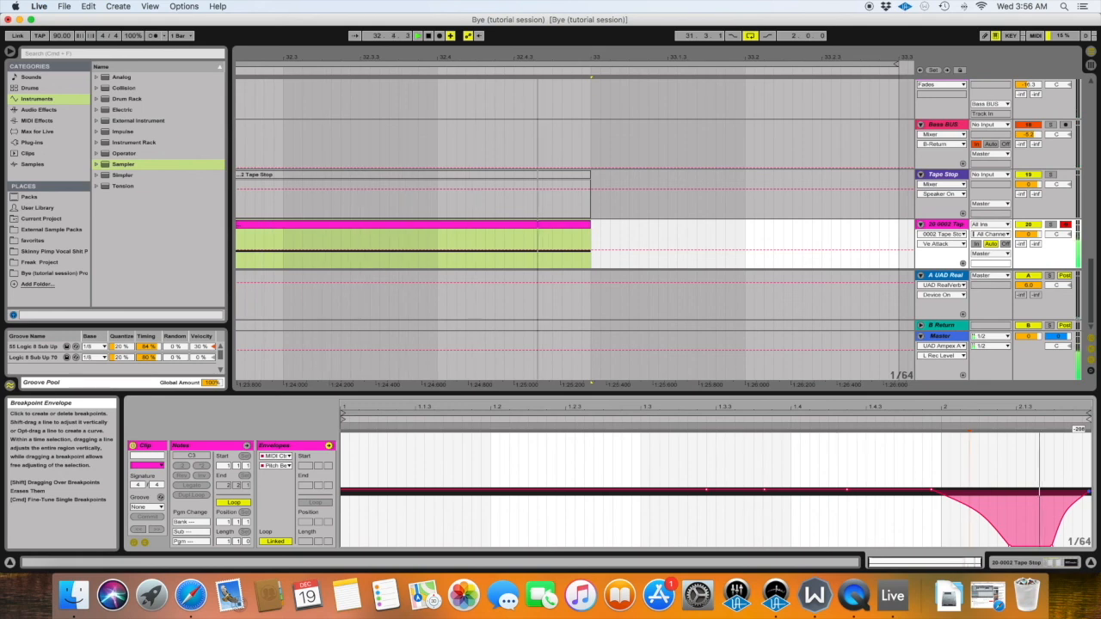
left_click_drag(1089, 492, 1064, 507)
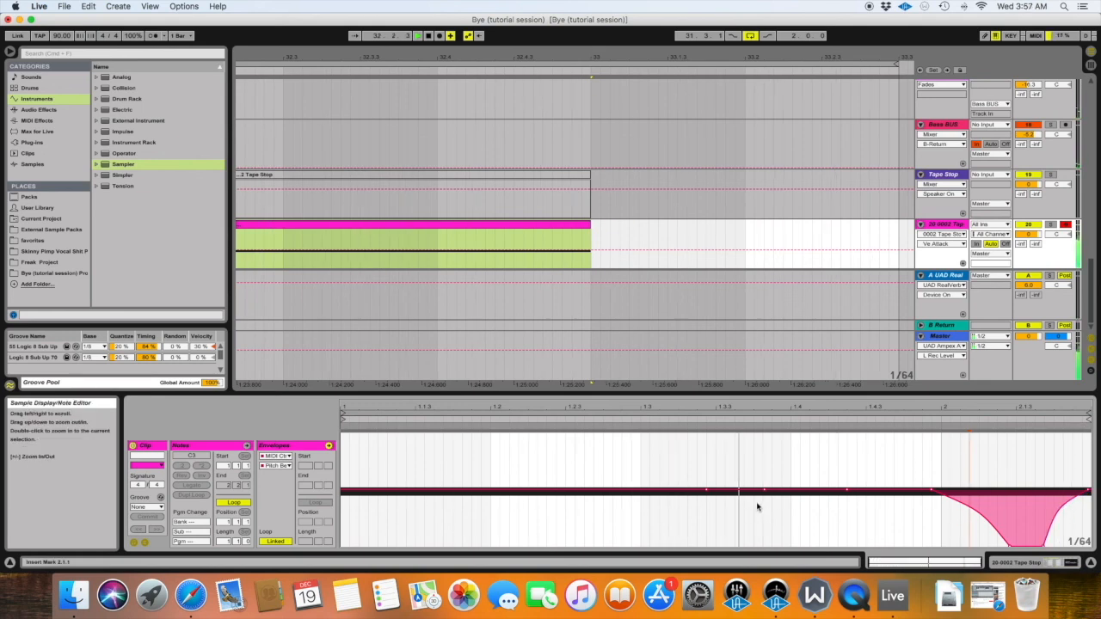
Turn off the arrangement loop and audition the tape stop in context across the drum, bass and Tape Stop tracks
left_click(750, 35)
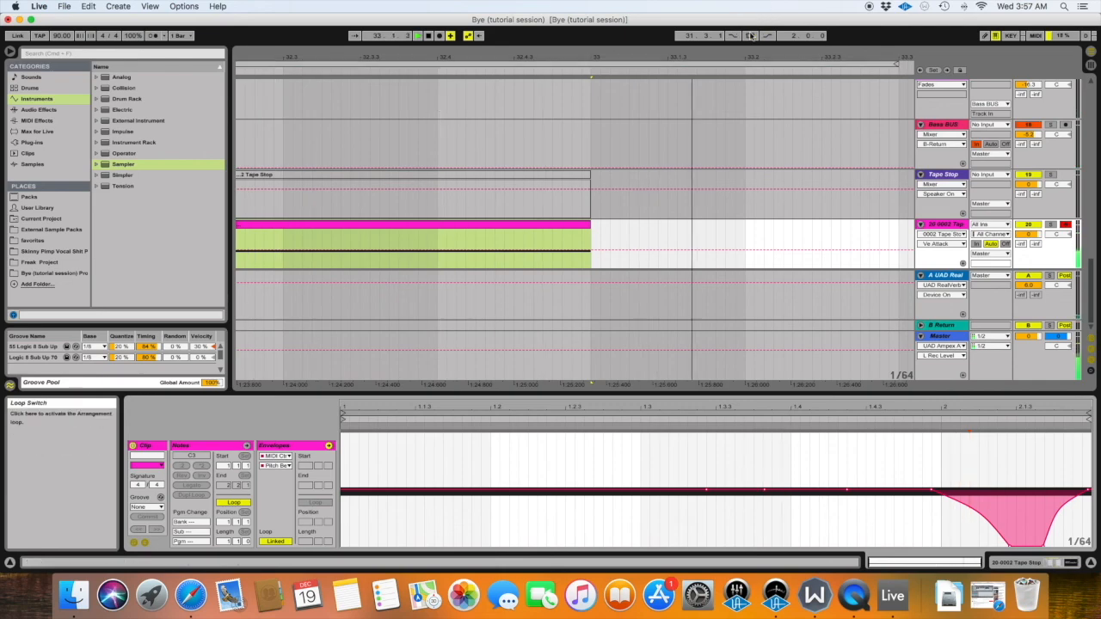
scroll(621, 154, "right", 3)
left_click_drag(580, 54, 579, 9)
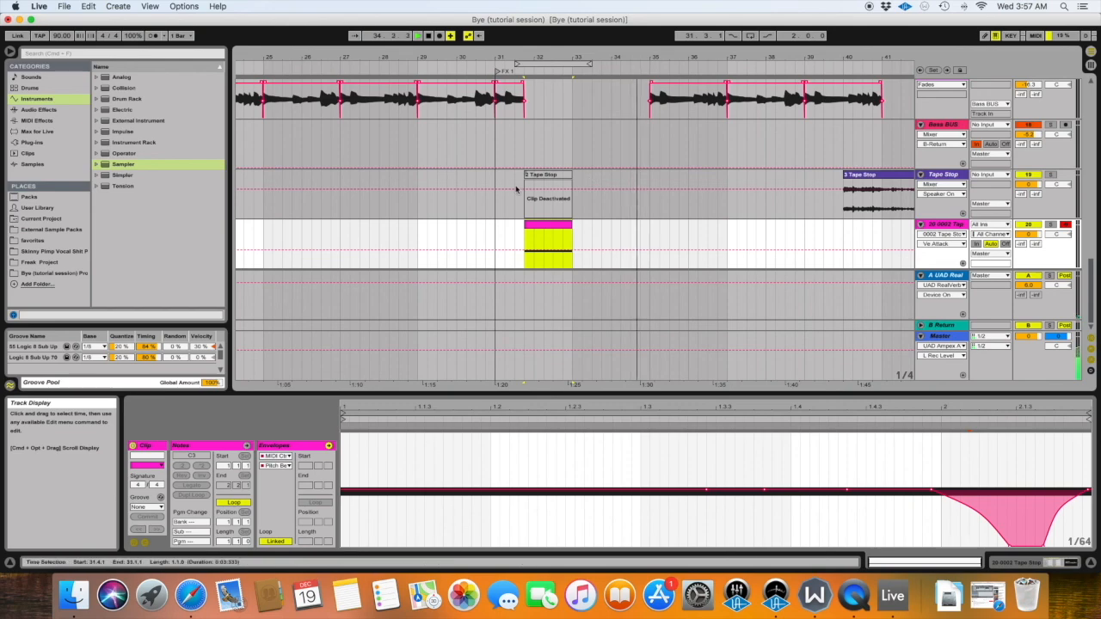
scroll(516, 189, "up", 5)
scroll(508, 146, "down", 5)
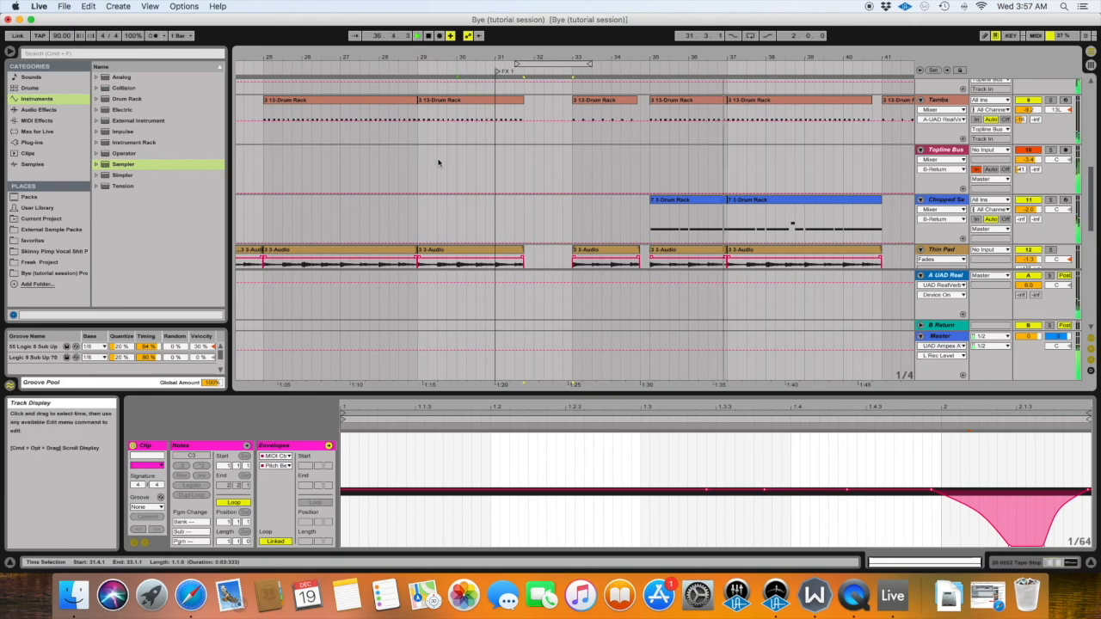
scroll(568, 164, "right", 2)
scroll(578, 162, "up", 5)
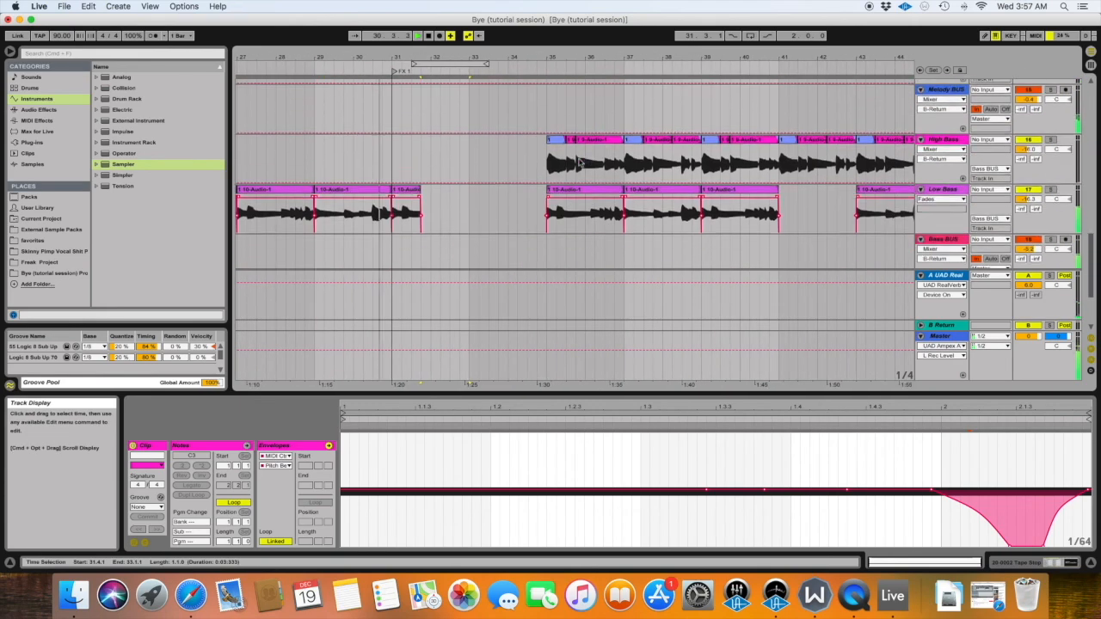
scroll(578, 162, "down", 3)
scroll(578, 162, "left", 1)
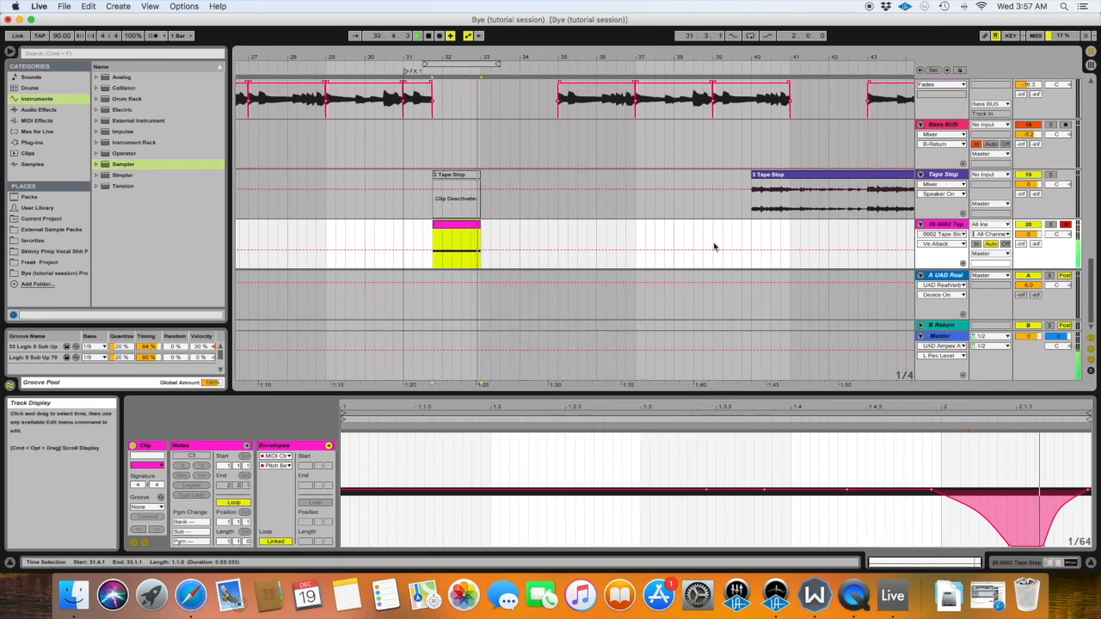
Examine the UAD Ampex ATR-102 tape plug-in on the Master track
left_click(940, 335)
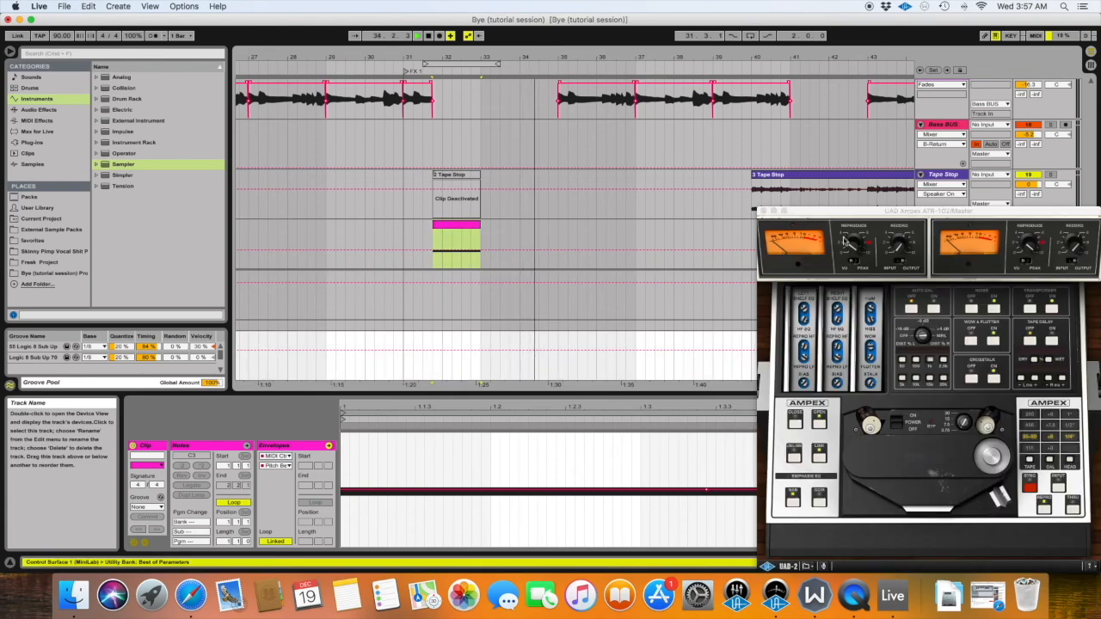
double_click(835, 213)
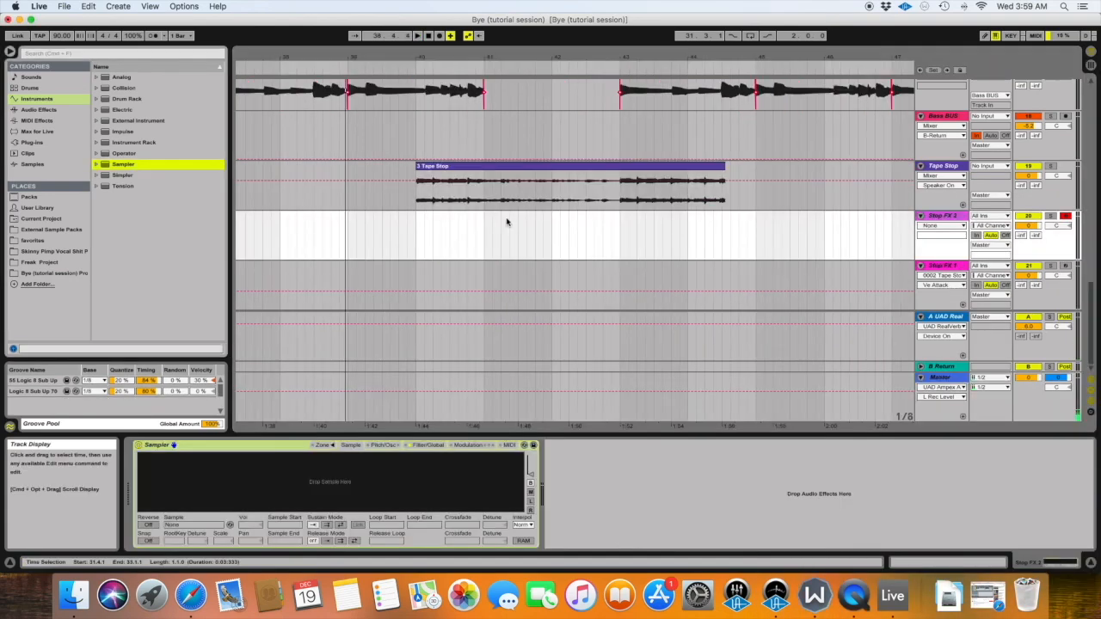